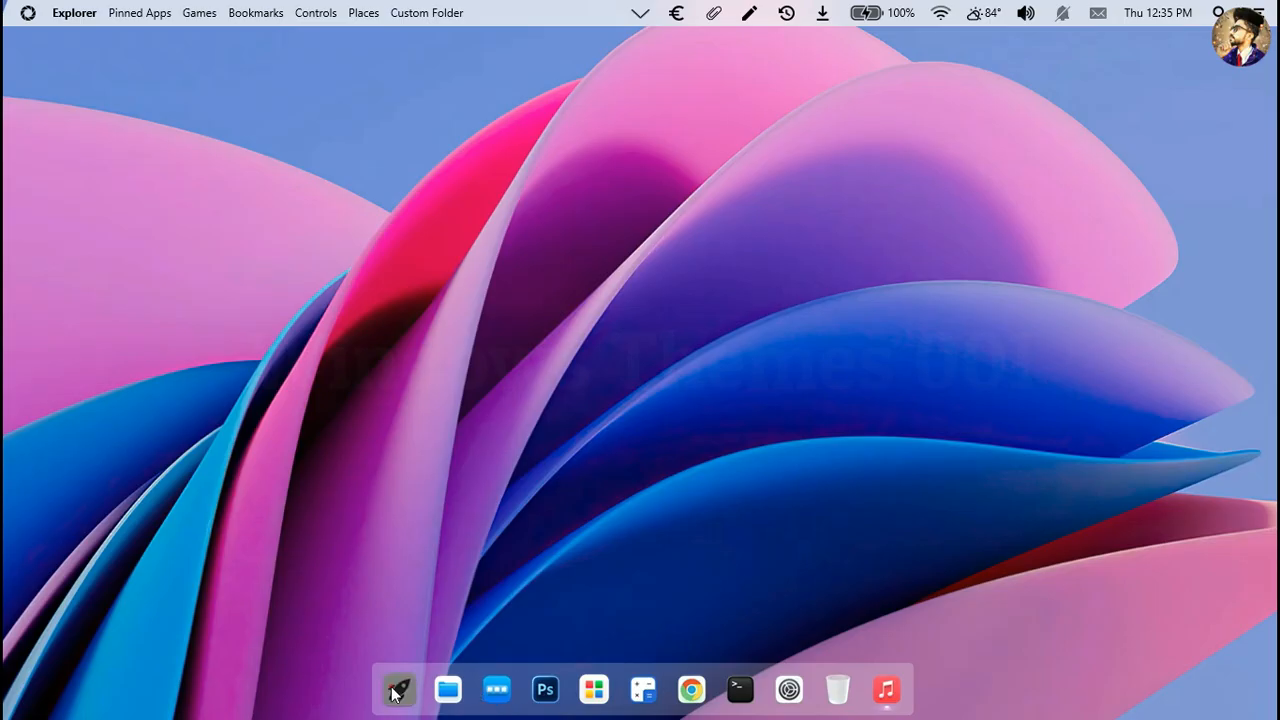
Step: Browse the app launcher's pages and look into its Libraries and Local Disk's folders
scroll(519, 522, down, 1)
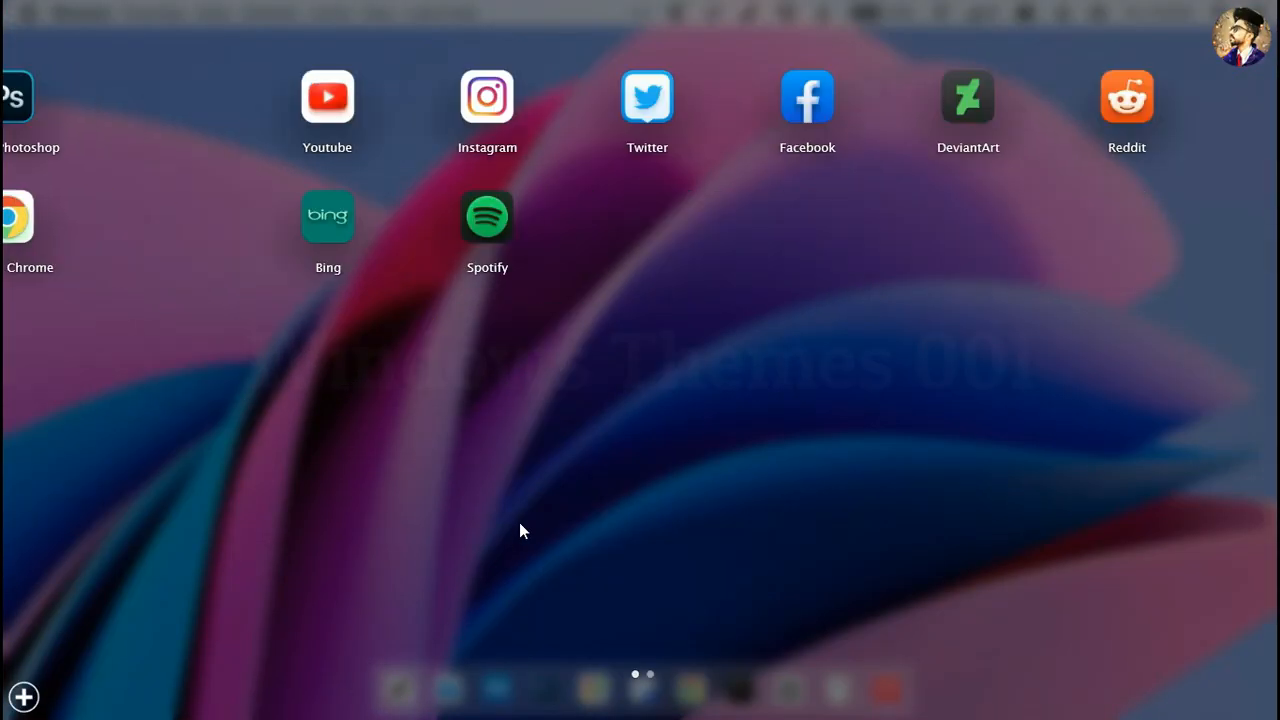
scroll(519, 522, up, 1)
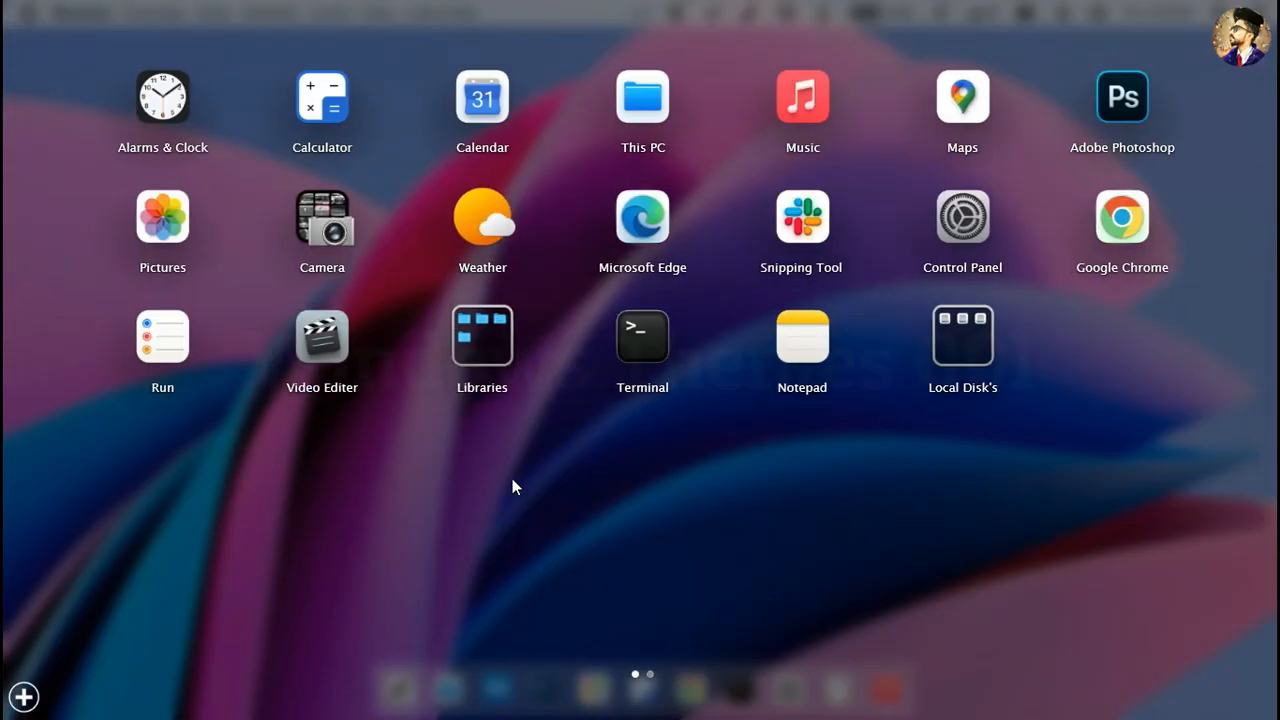
click(481, 347)
click(481, 345)
click(942, 338)
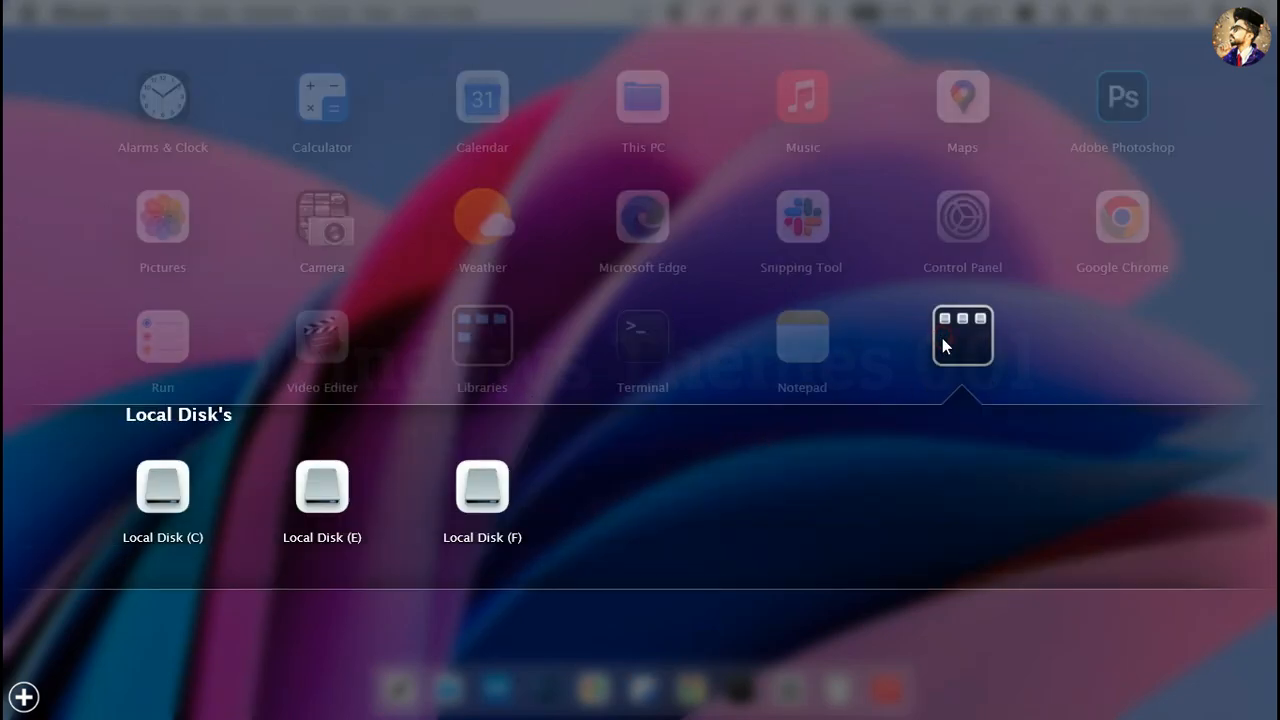
click(942, 338)
Step: Open This PC, view the contents of Local Disk (C:) and Libraries, and close the file window
click(651, 124)
double_click(651, 126)
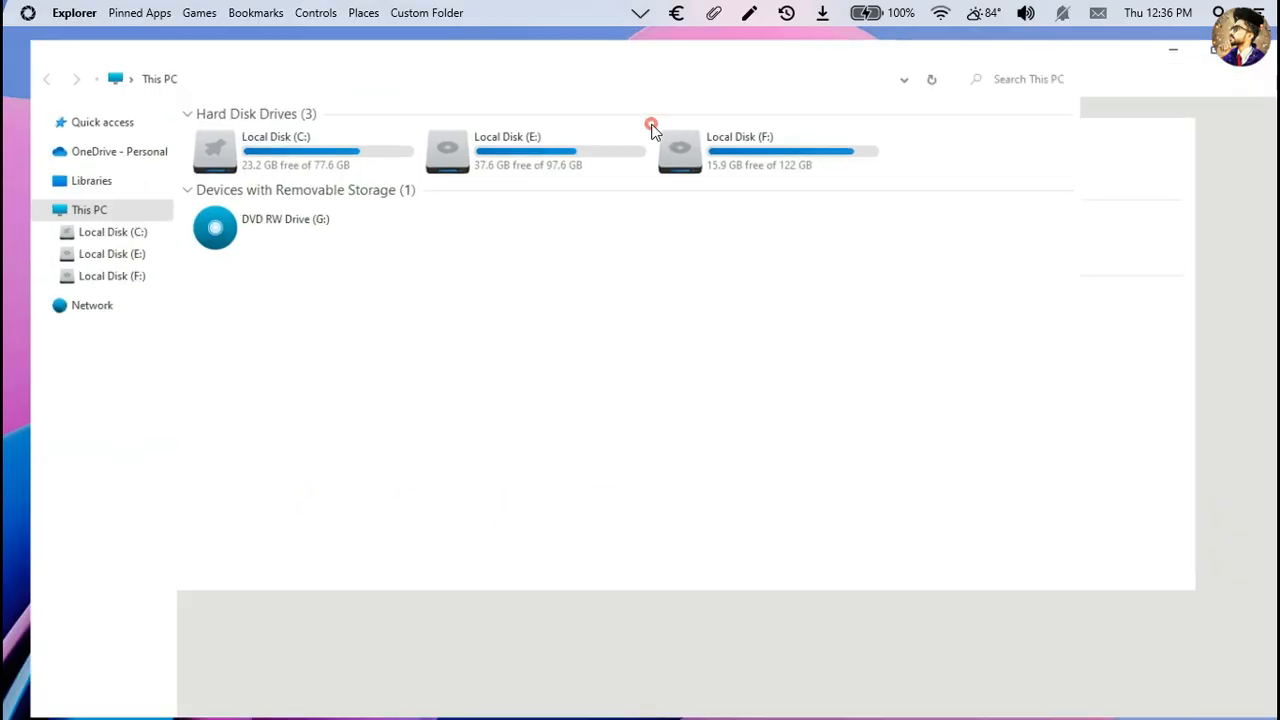
double_click(366, 151)
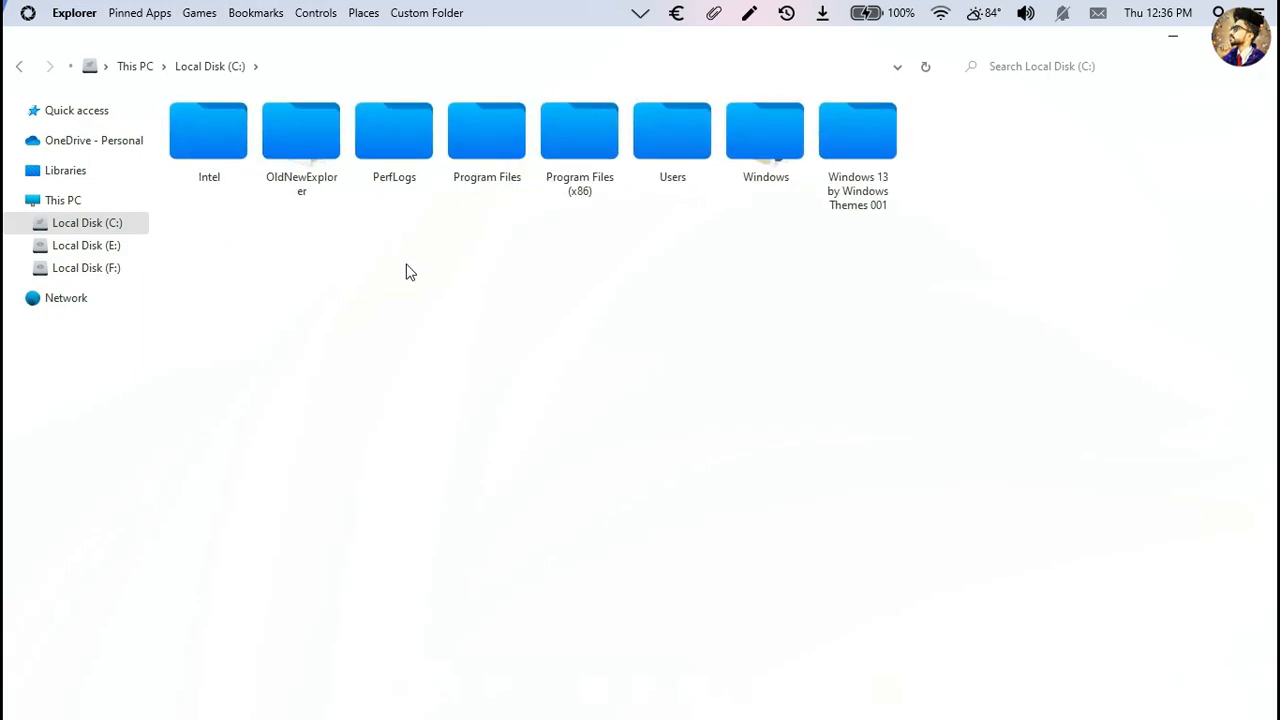
click(138, 178)
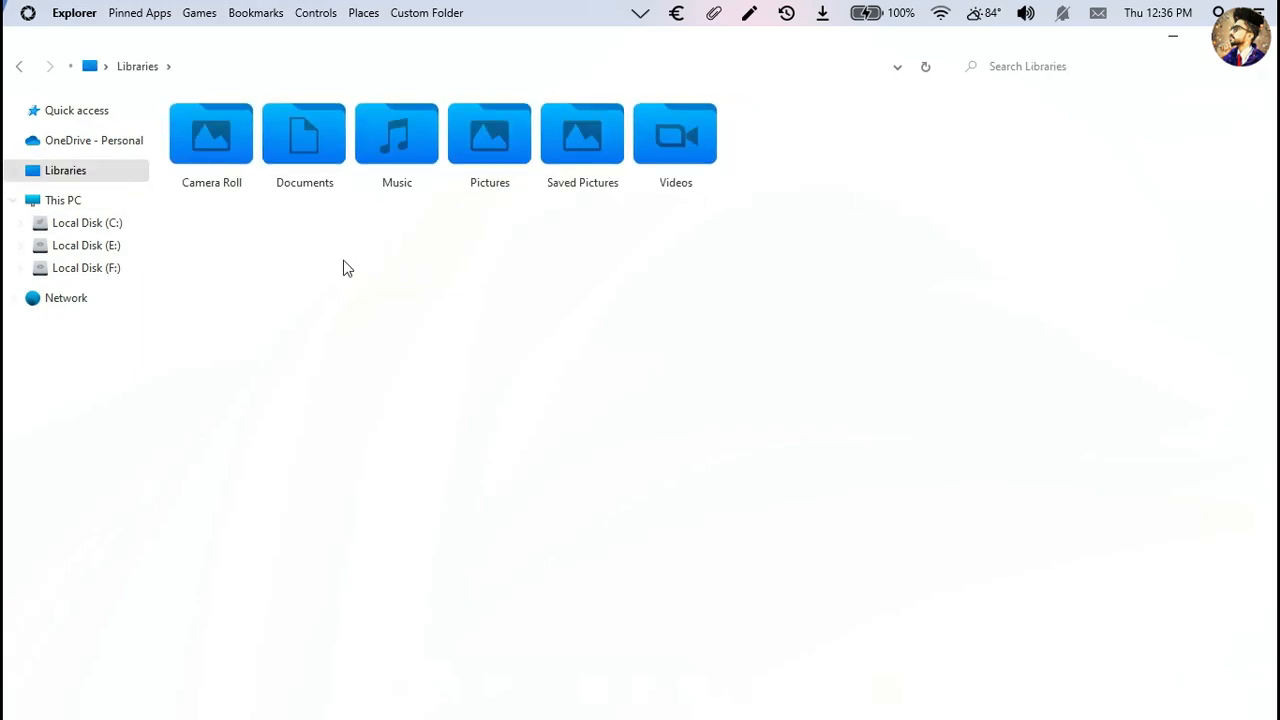
double_click(448, 41)
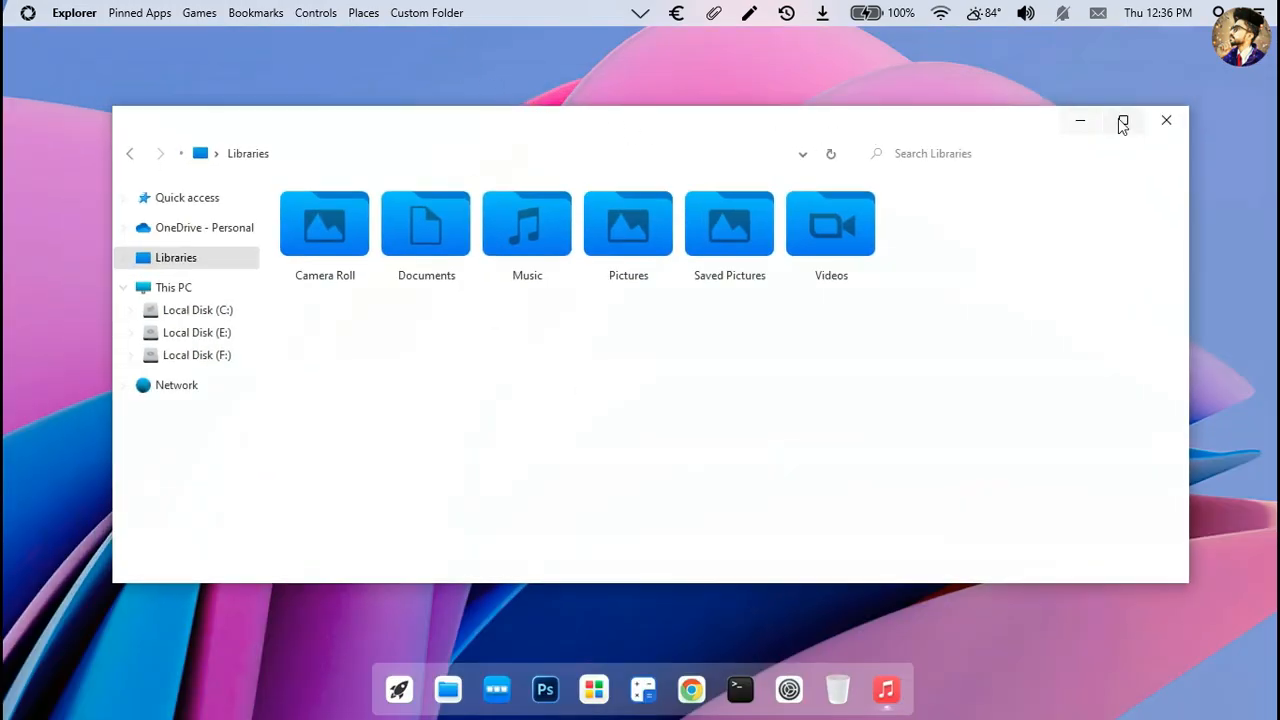
click(1166, 120)
Step: Examine the notification centre, clock, volume, weather and network pop-ups of the desktop's status bar, closing each one
click(1257, 12)
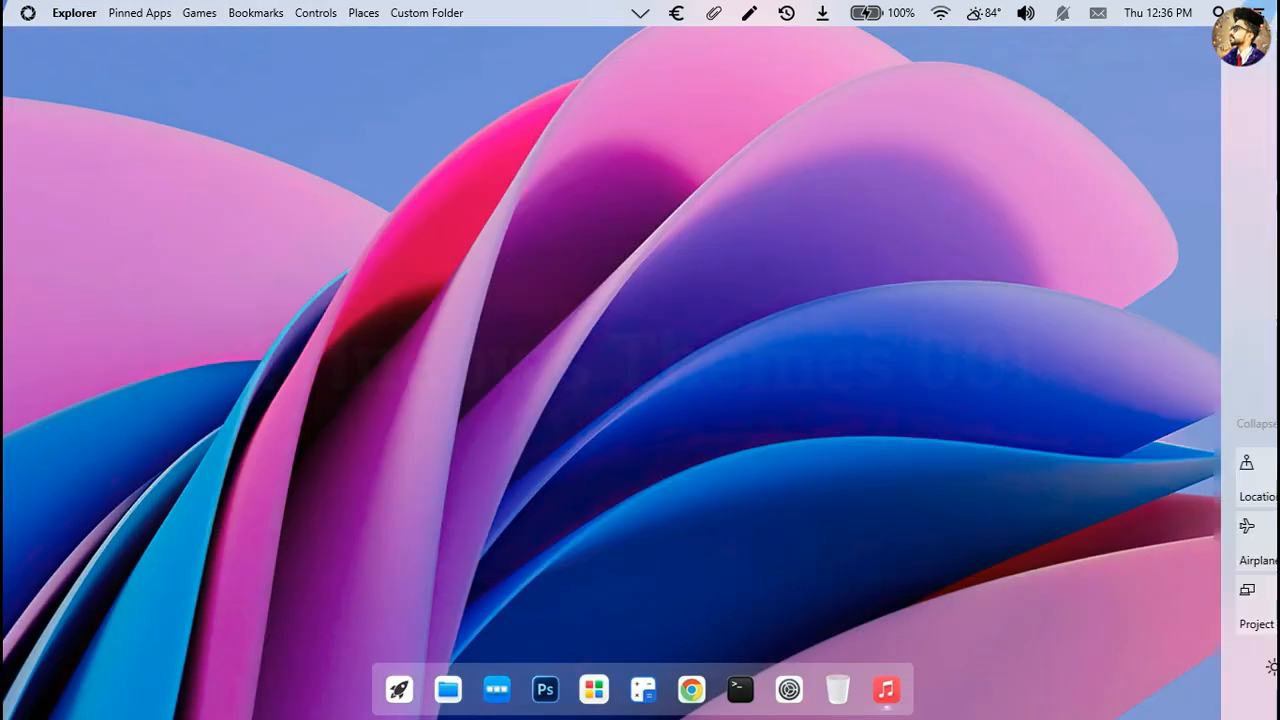
click(1257, 12)
click(1140, 20)
click(1140, 20)
click(1026, 18)
click(1024, 18)
click(991, 20)
click(990, 20)
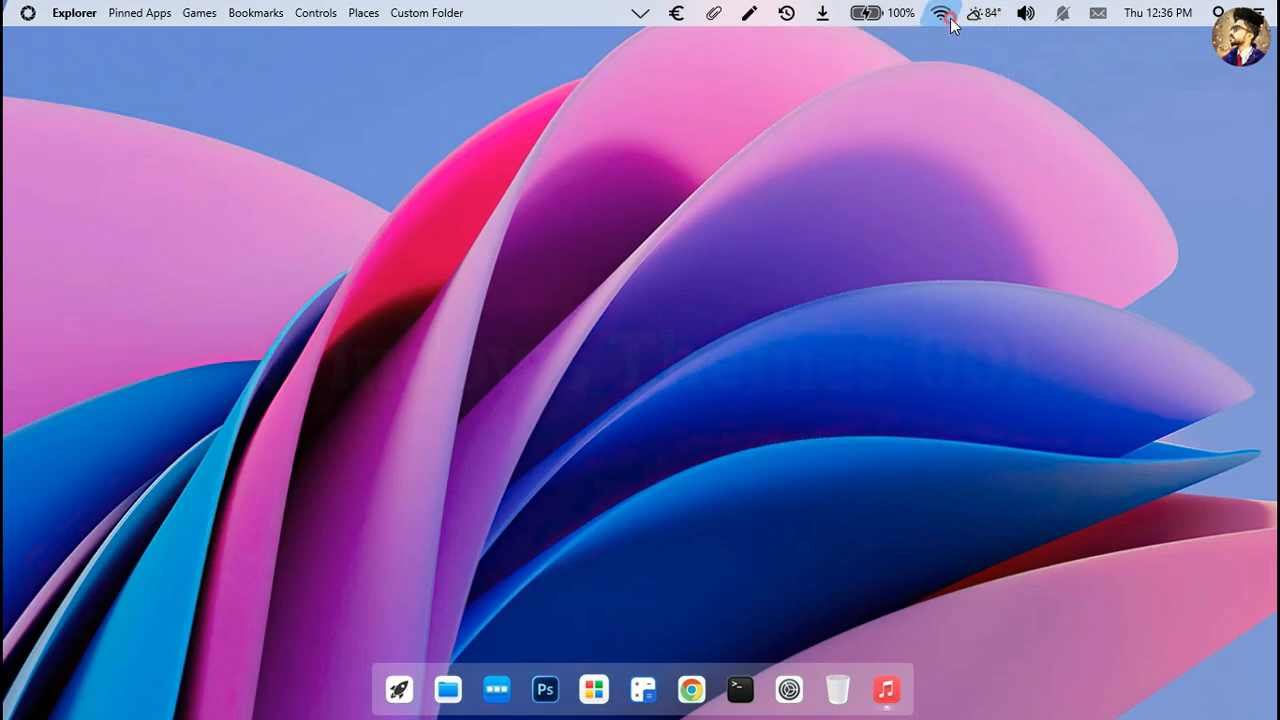
click(946, 18)
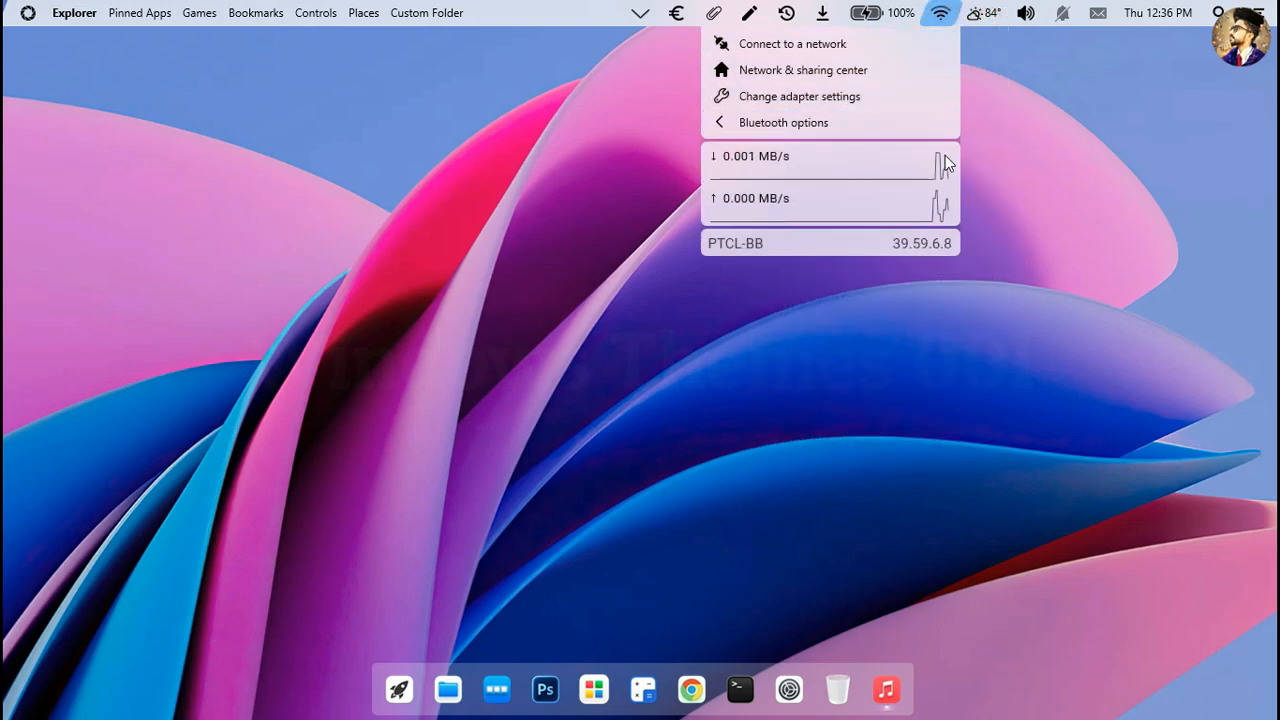
click(943, 17)
Step: Raise the screen brightness slightly from the battery pop-up and look at the hidden status icons
click(893, 9)
mouse_move(801, 135)
mouse_down()
mouse_move(765, 138)
mouse_move(814, 135)
mouse_up()
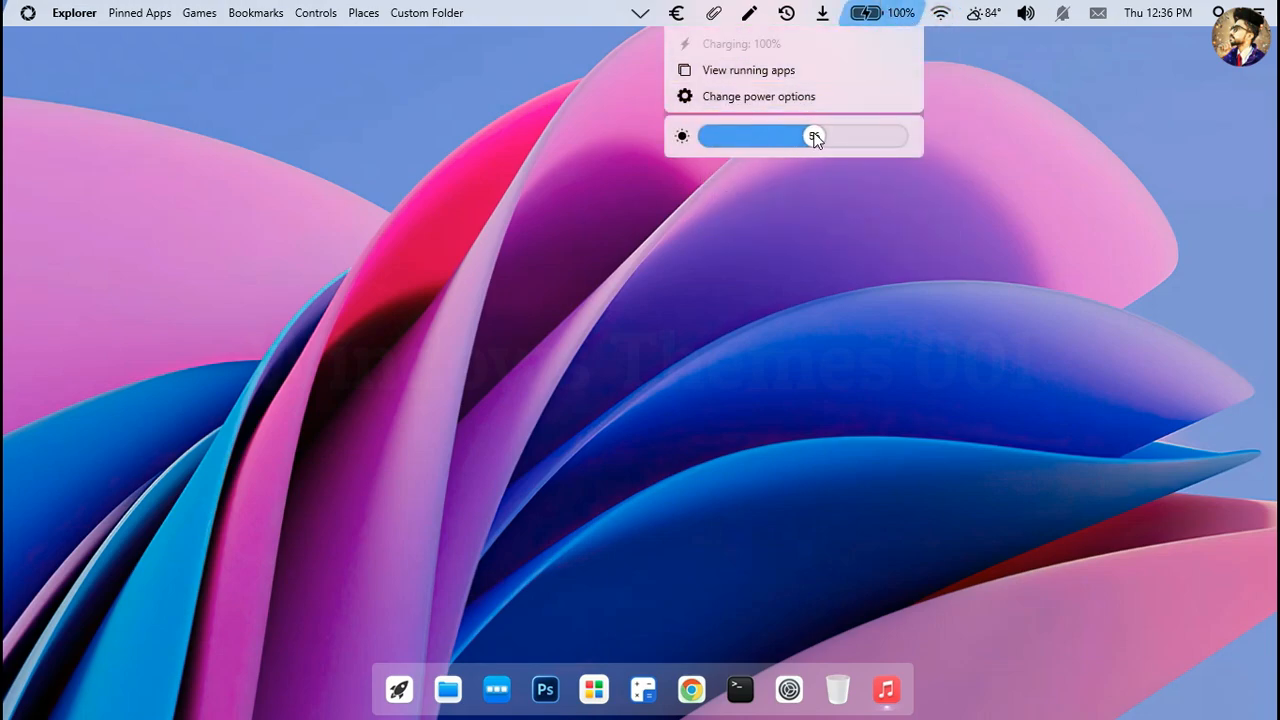
click(870, 16)
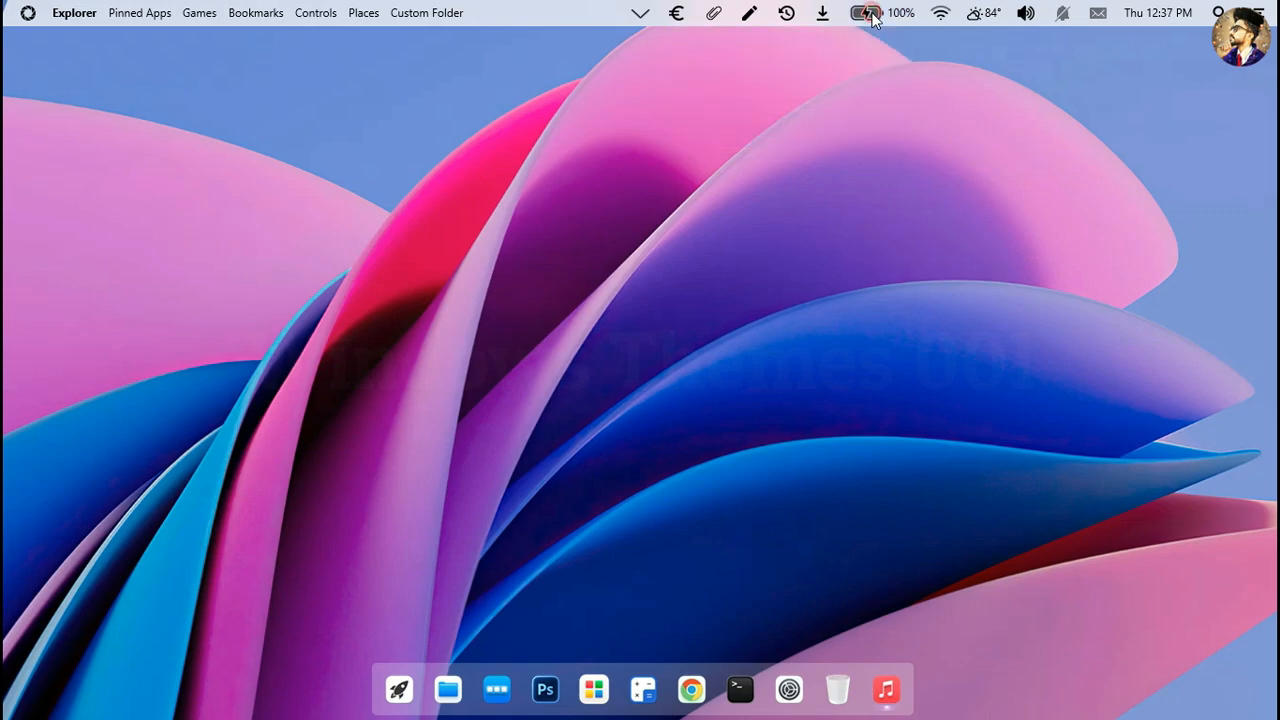
click(648, 27)
click(643, 26)
Step: Preview the Lock, Restart and Shutdown confirmations of the system menu, cancelling each one
click(41, 20)
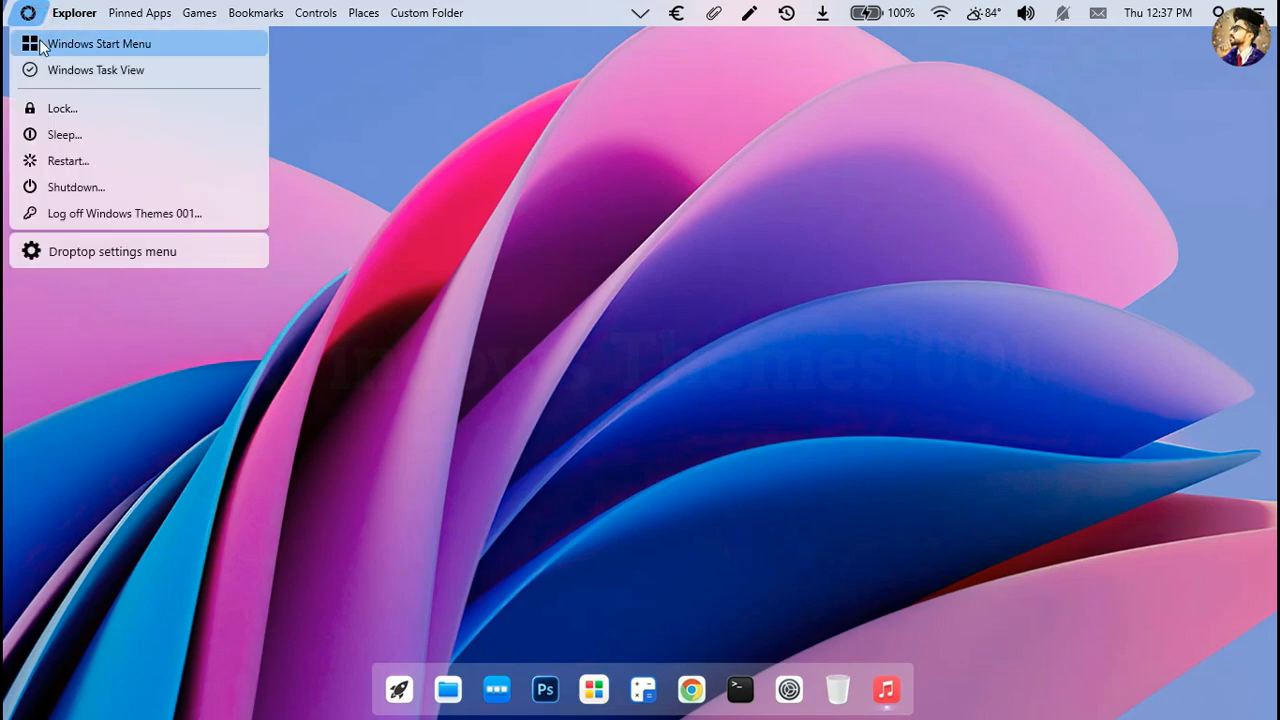
click(42, 106)
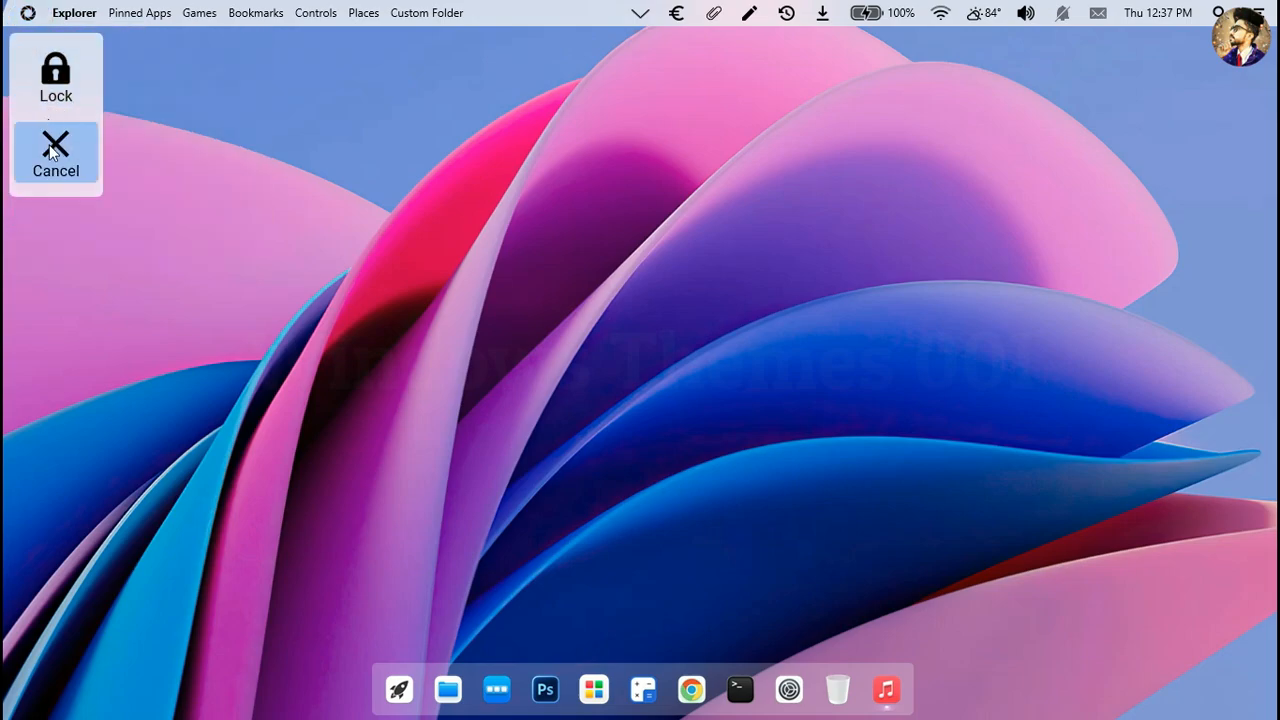
click(28, 20)
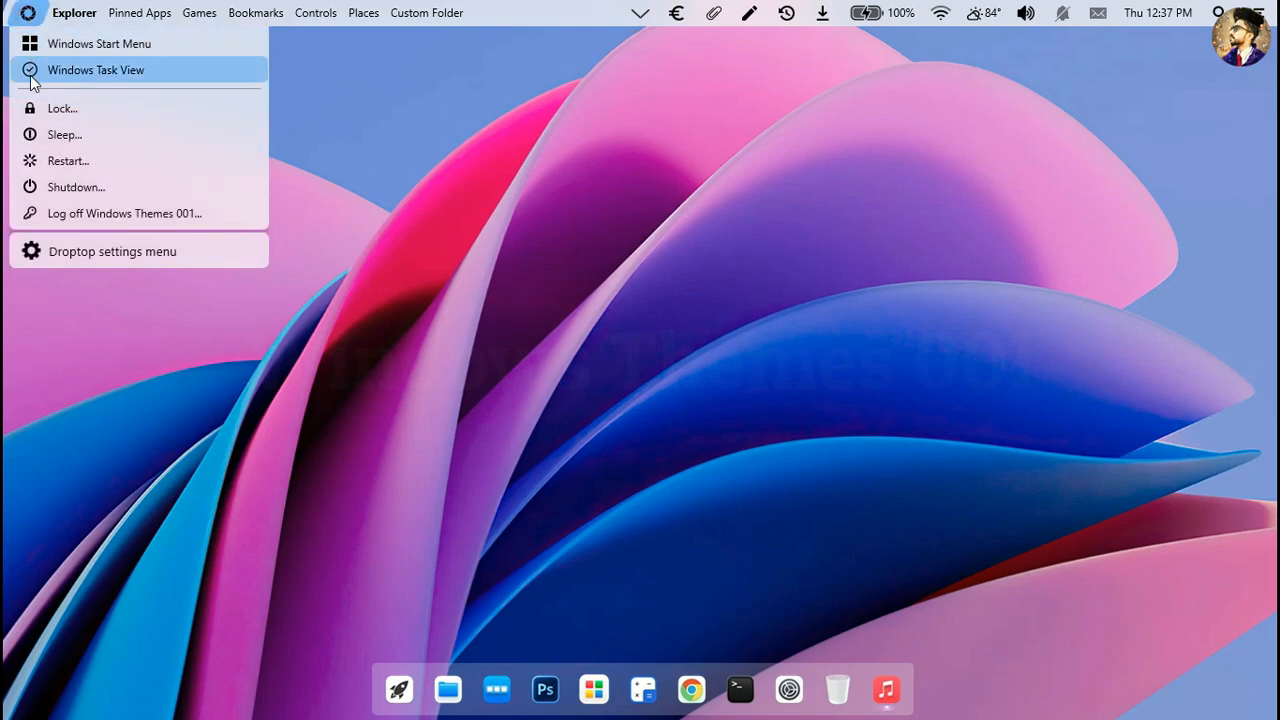
click(44, 162)
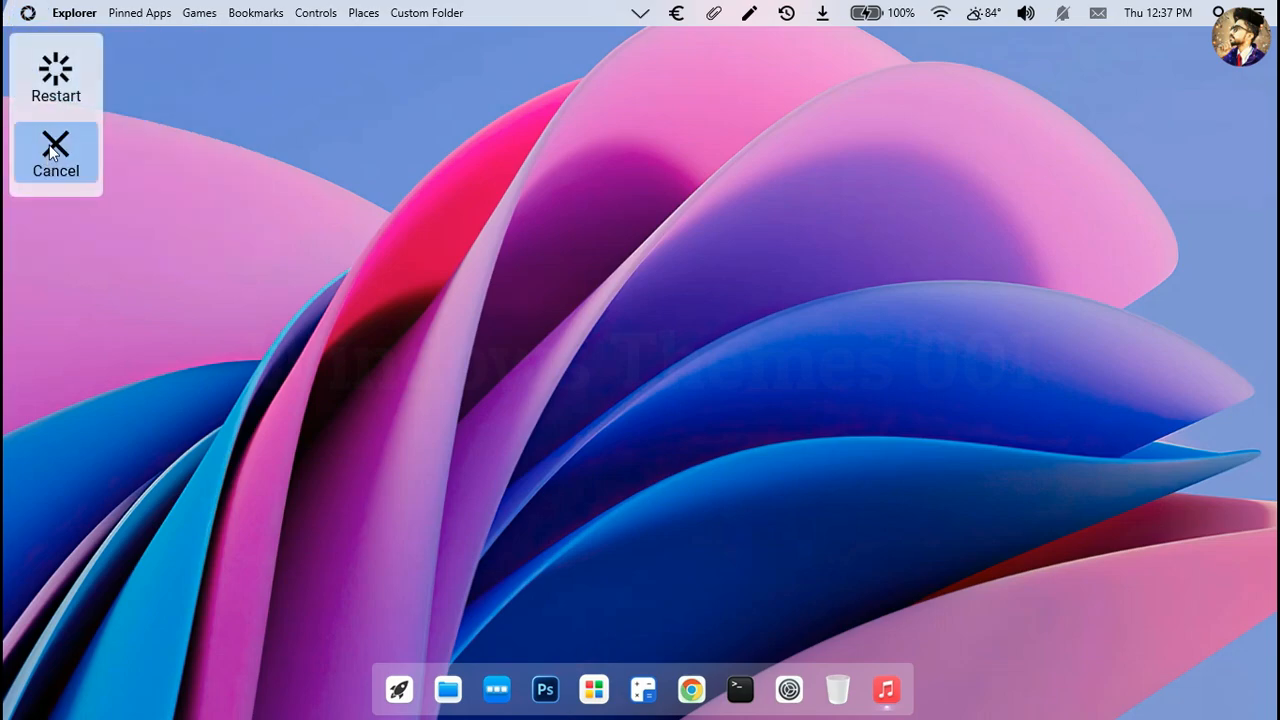
click(52, 148)
click(37, 12)
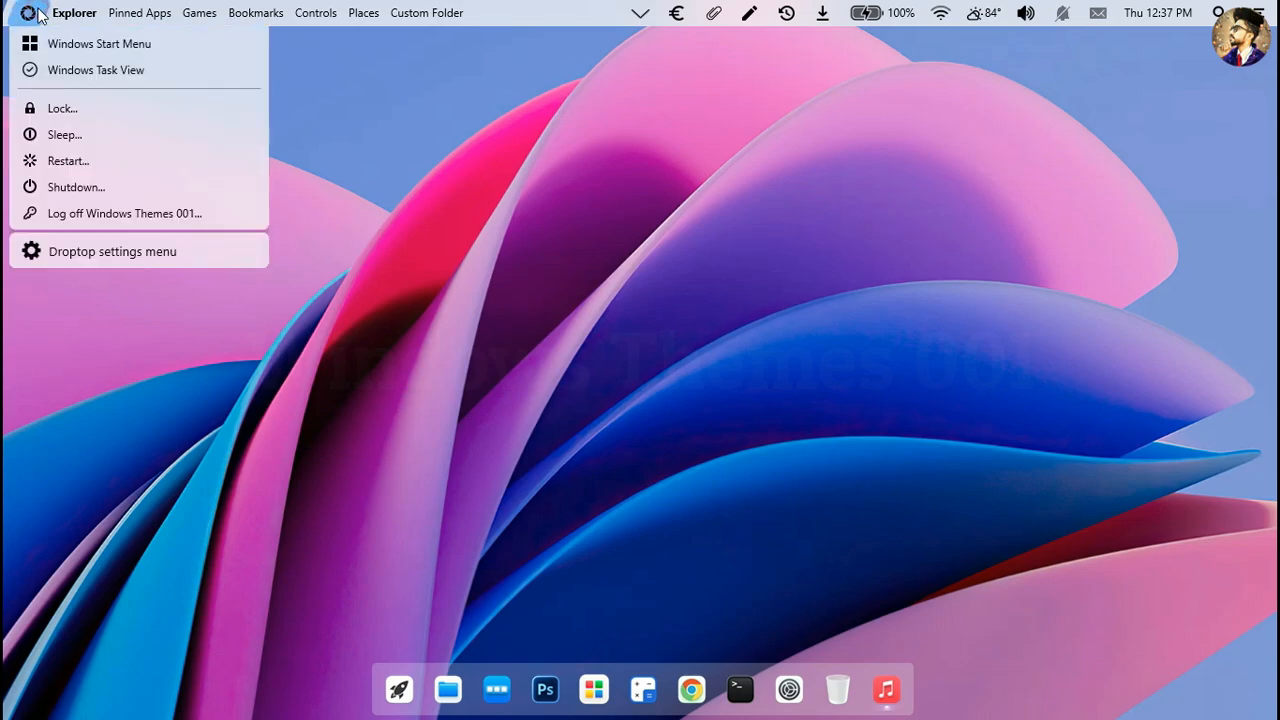
click(68, 186)
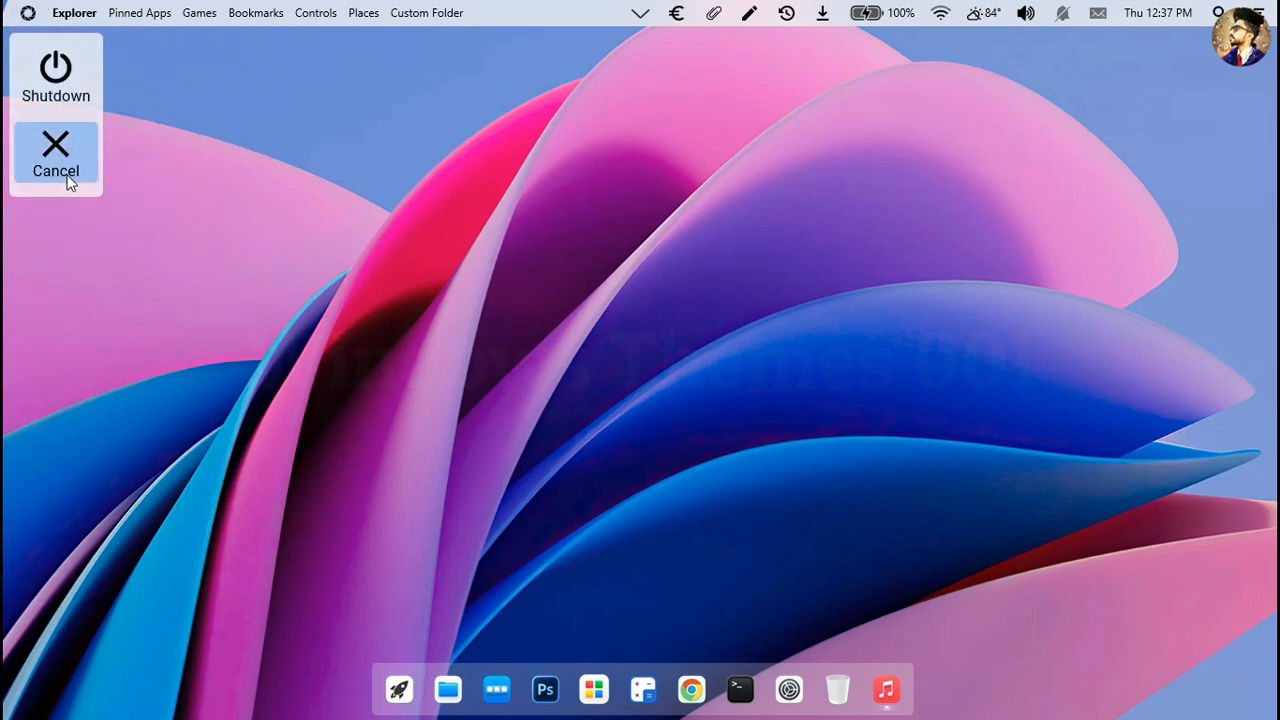
click(58, 156)
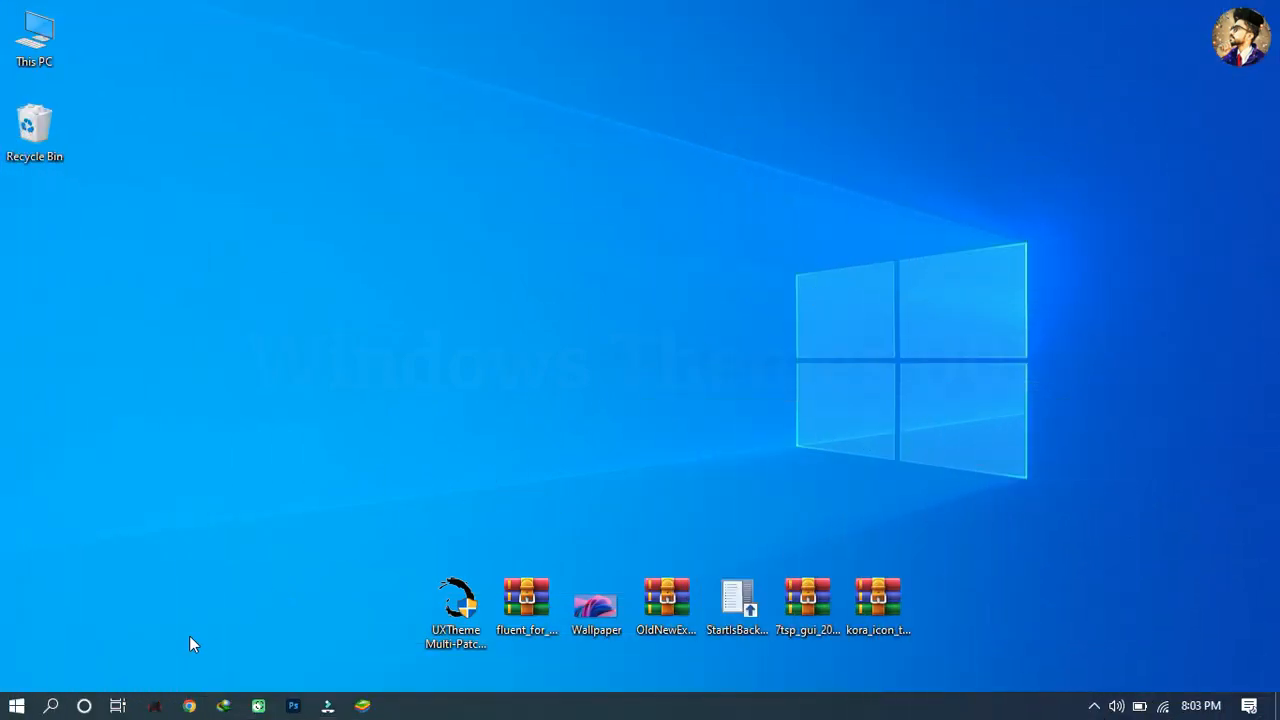
Step: Create a system restore point described as "Windows 13" for Local Disk (C:) and close System Properties
click(50, 705)
text(CR)
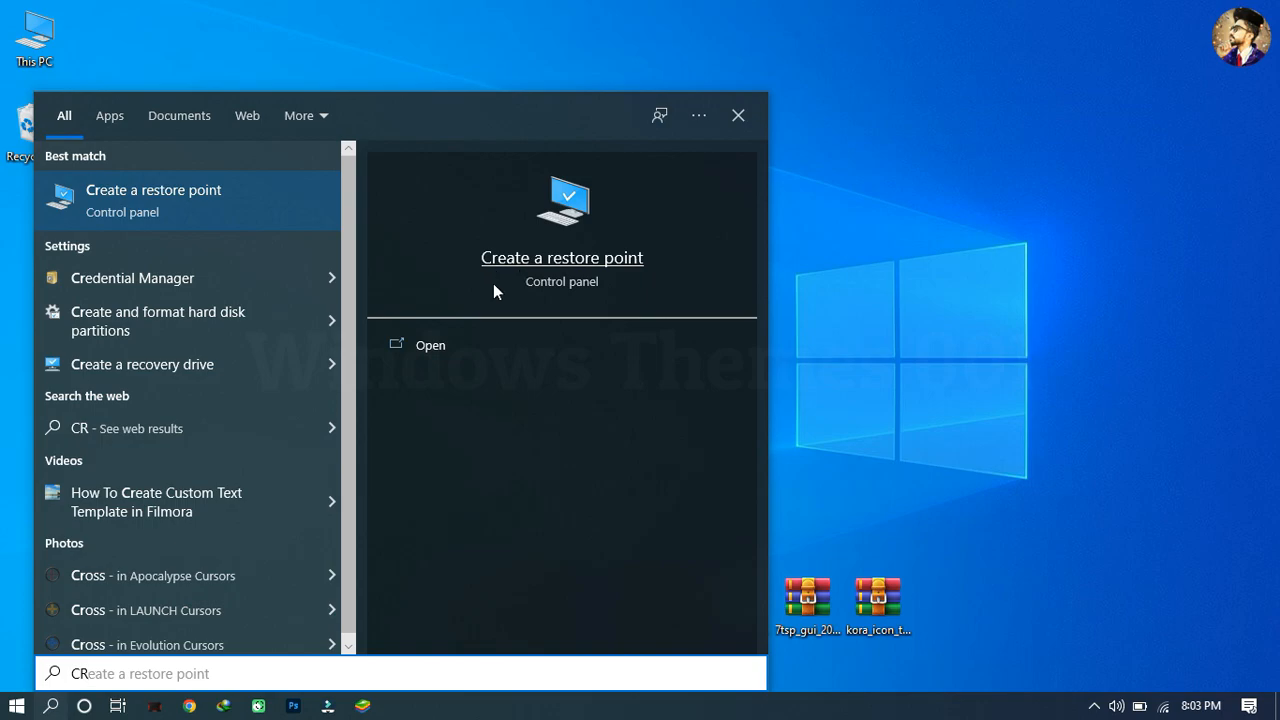
click(488, 331)
click(476, 404)
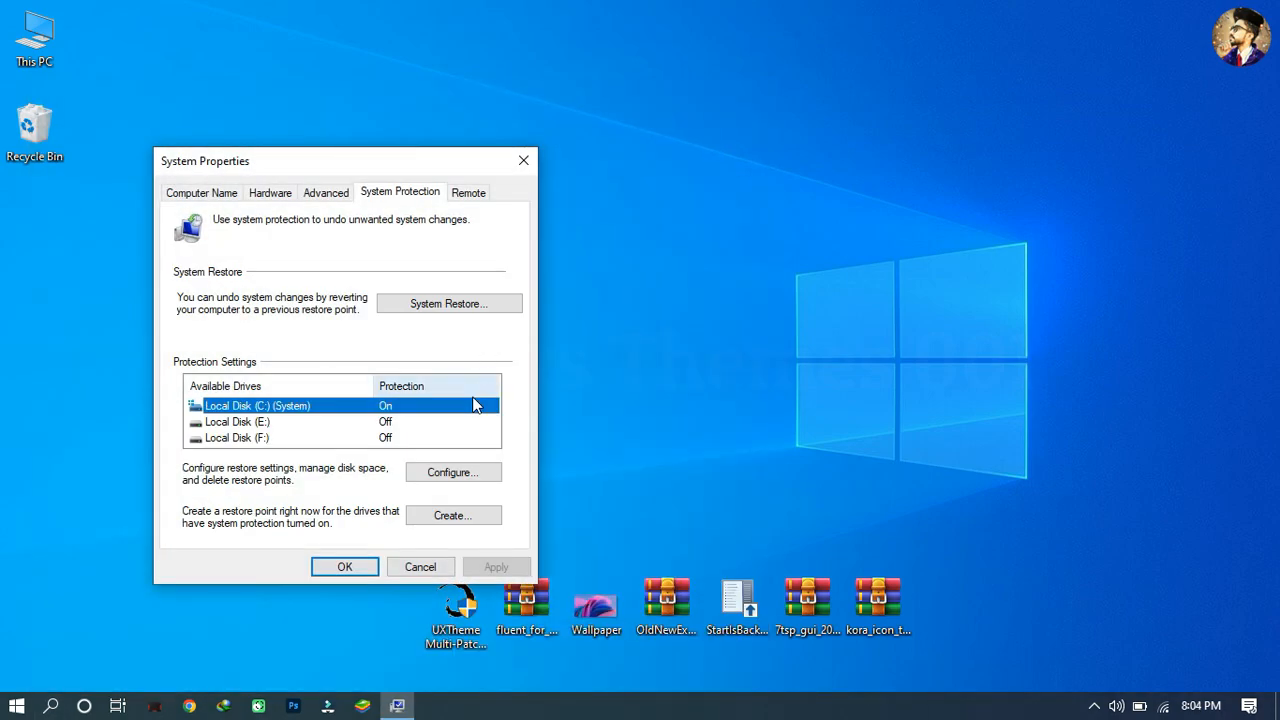
click(468, 519)
text(Windows 13)
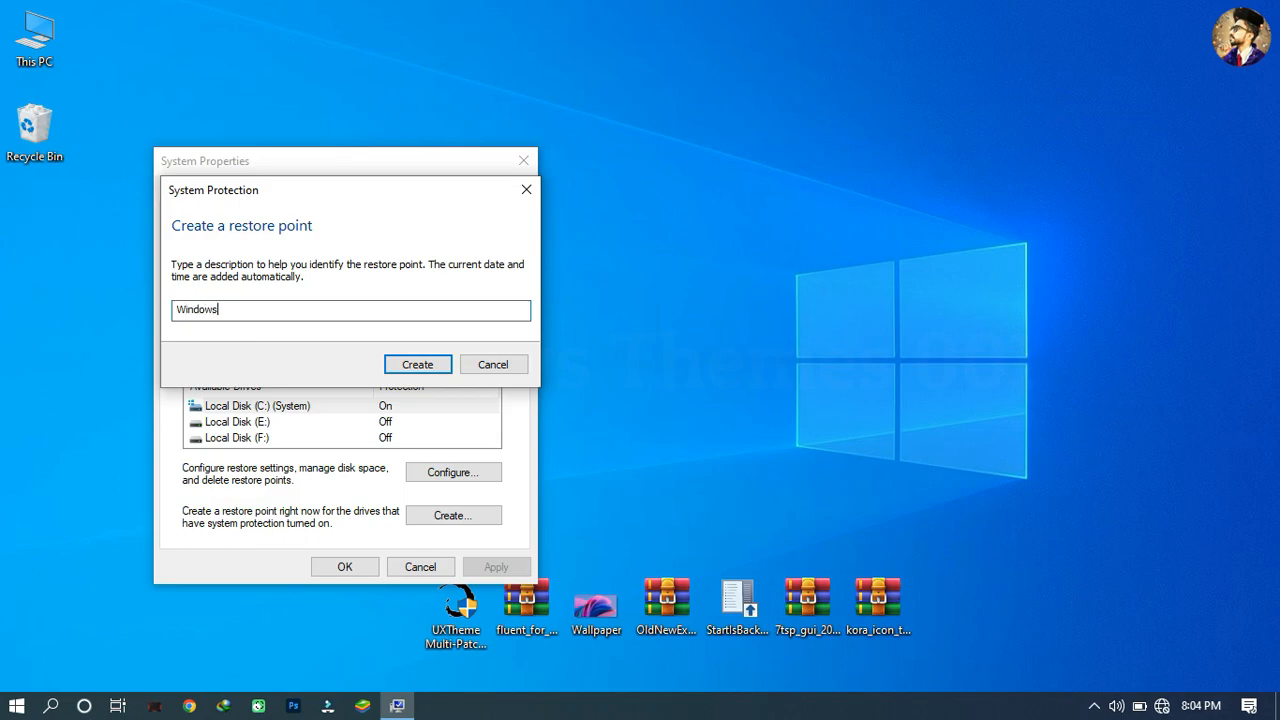
click(428, 357)
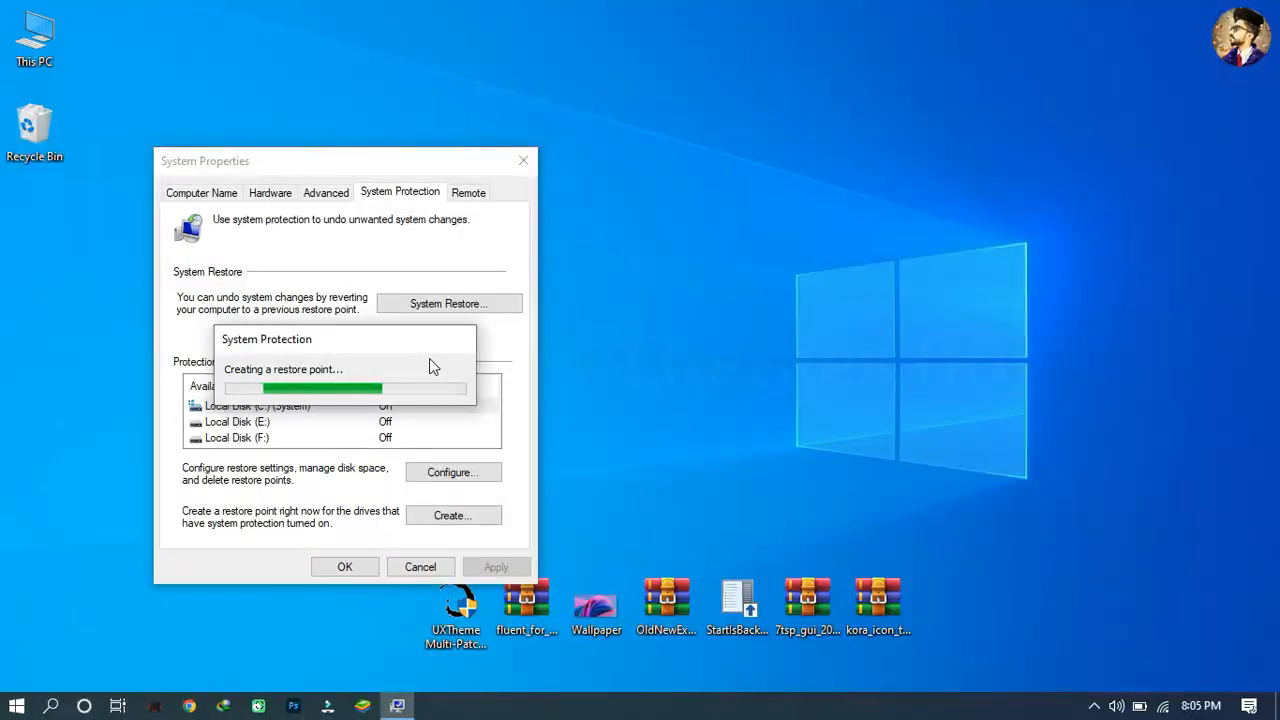
click(459, 381)
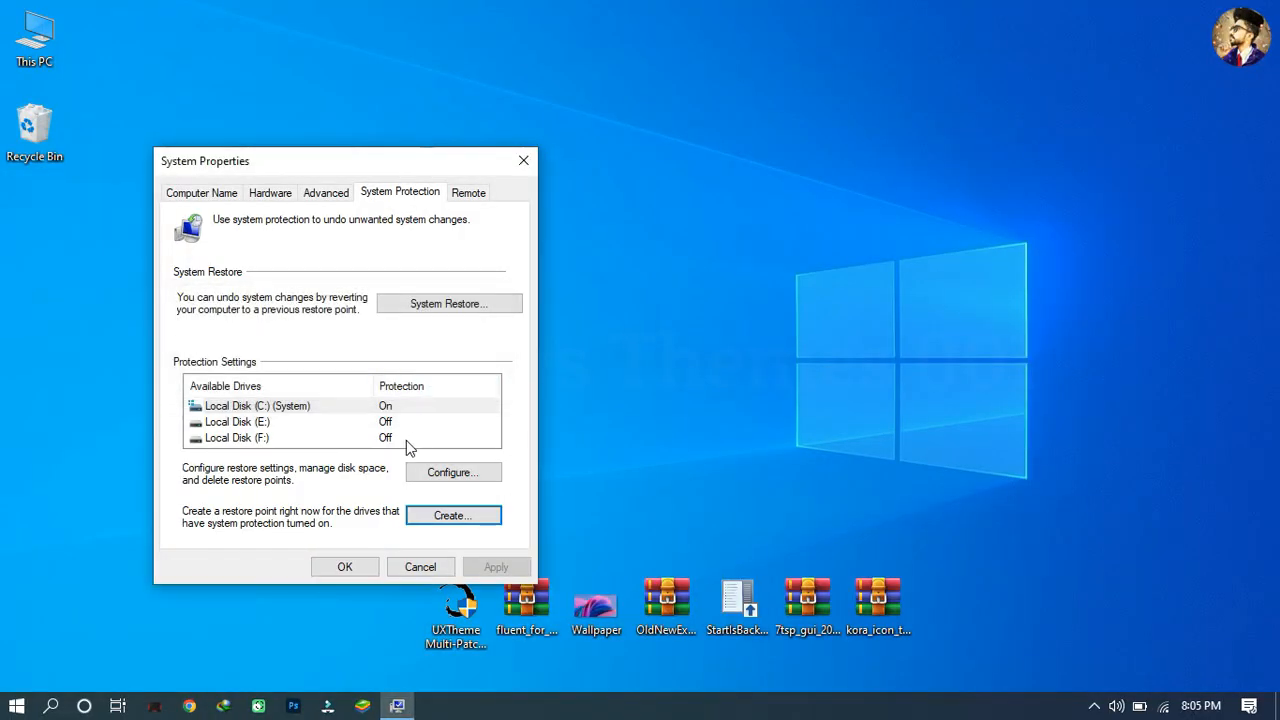
click(368, 566)
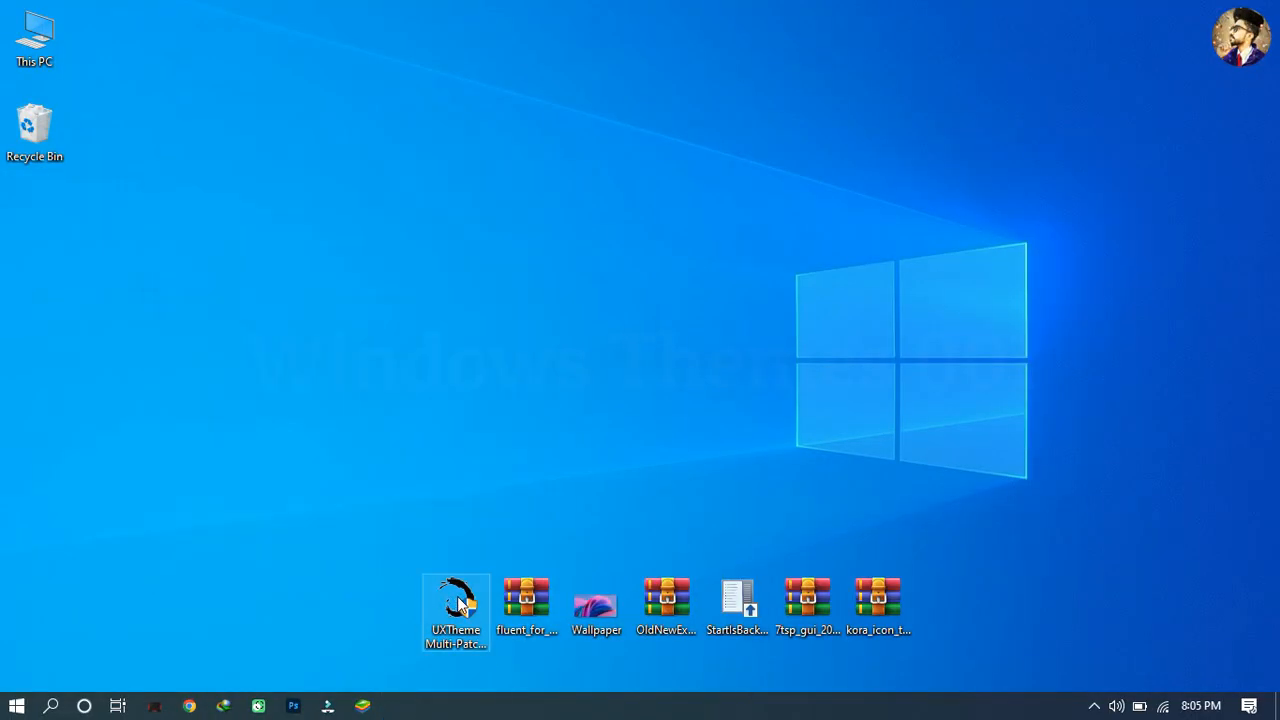
Step: Run UXTheme Multi-Patcher 15.0 as administrator and patch the theme engine for third-party visual styles
right_click(457, 596)
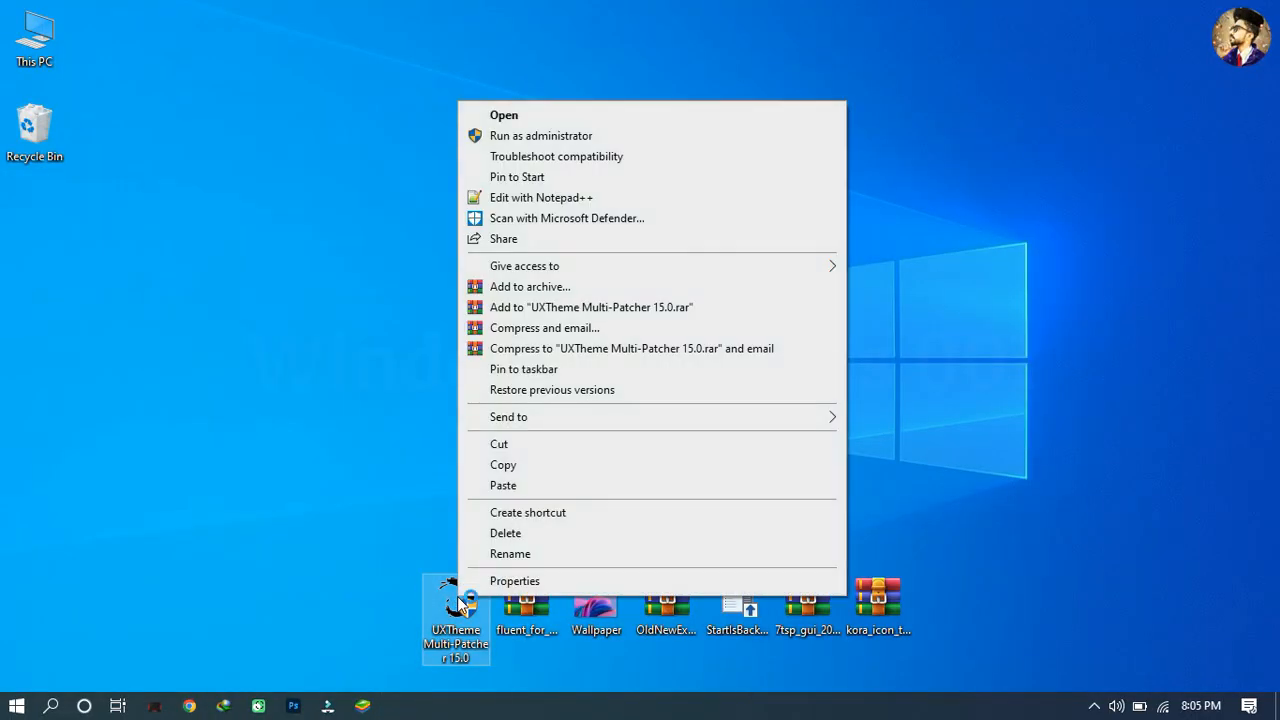
click(541, 135)
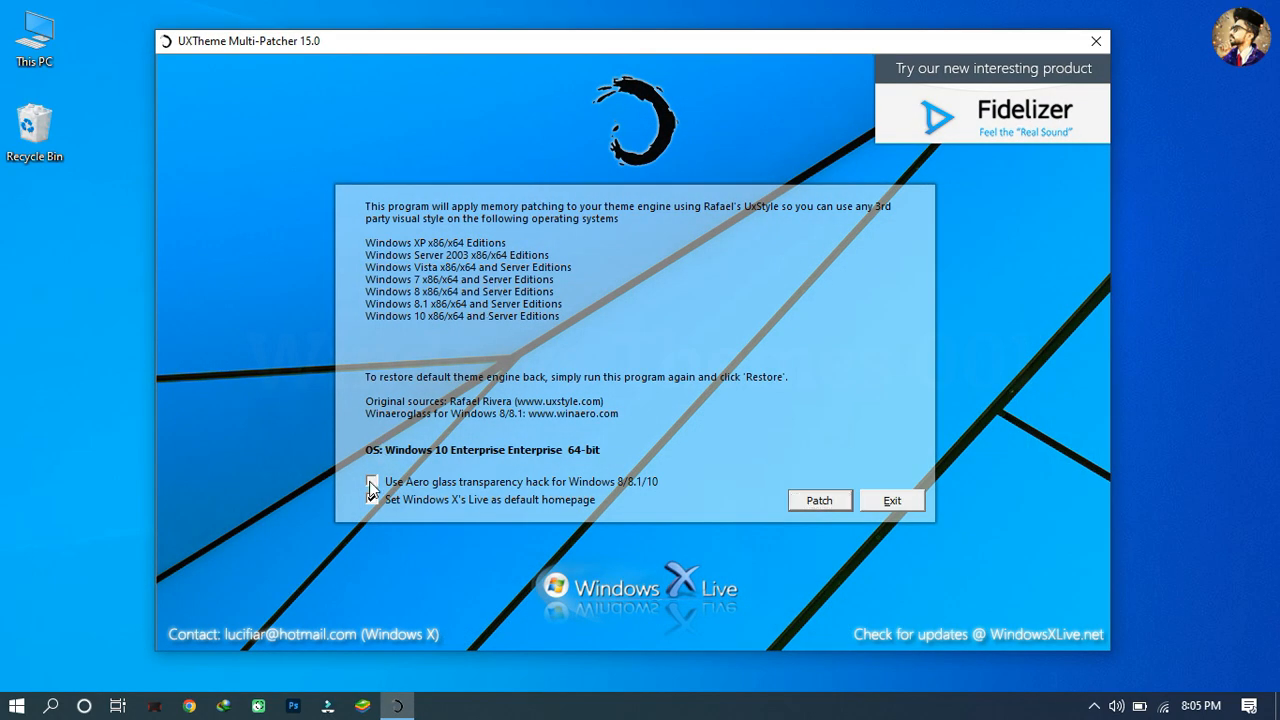
click(800, 509)
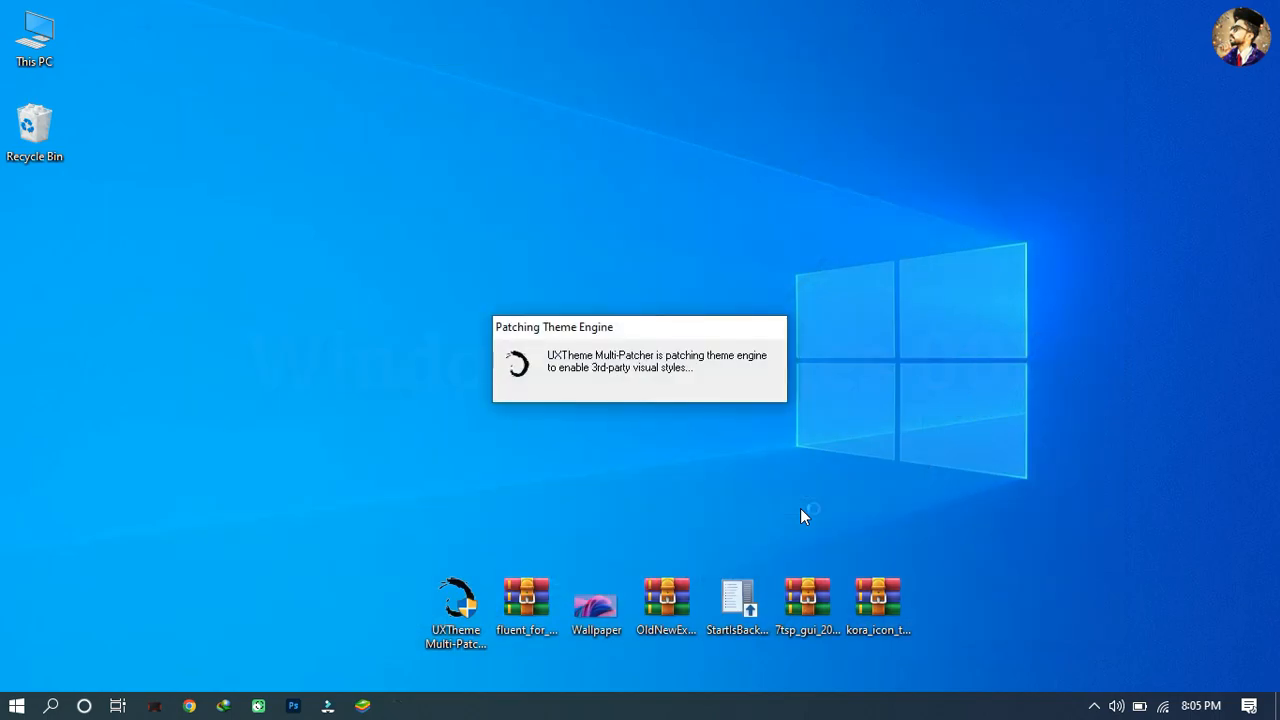
click(661, 389)
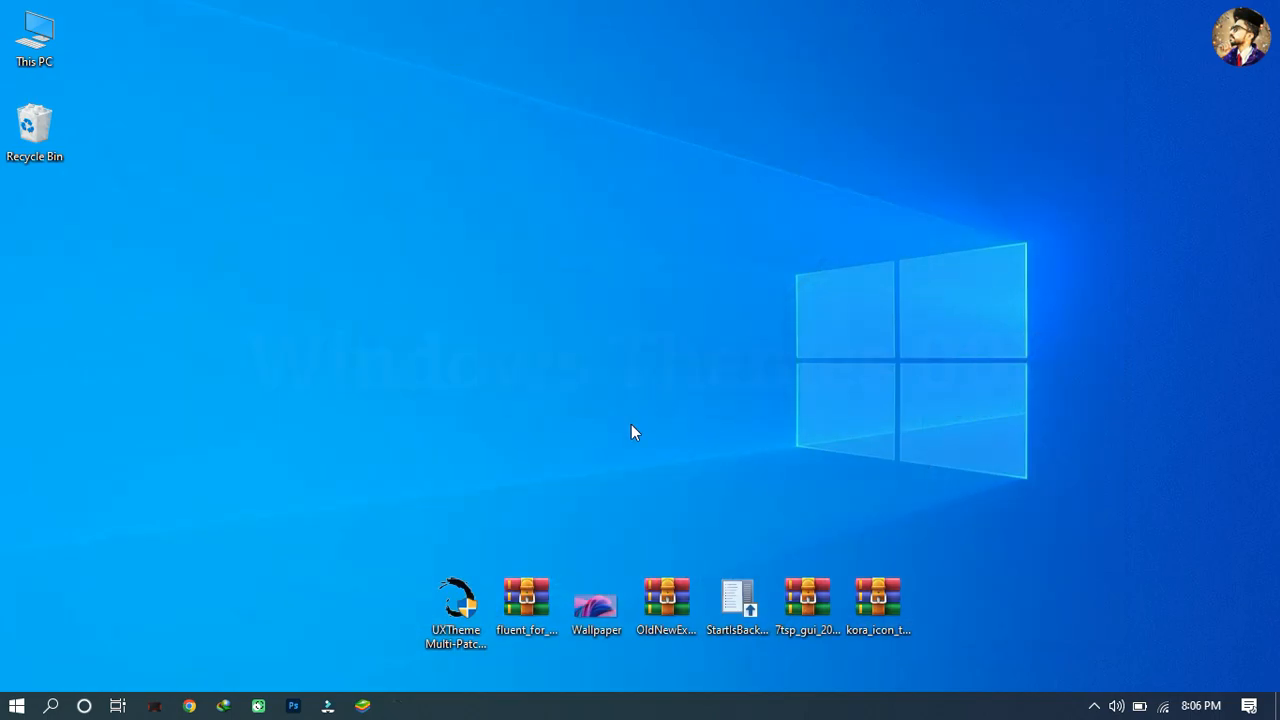
Step: Extract the fluent_for_windows_by_niivu_dewxpjp archive into its own folder on the desktop
right_click(502, 635)
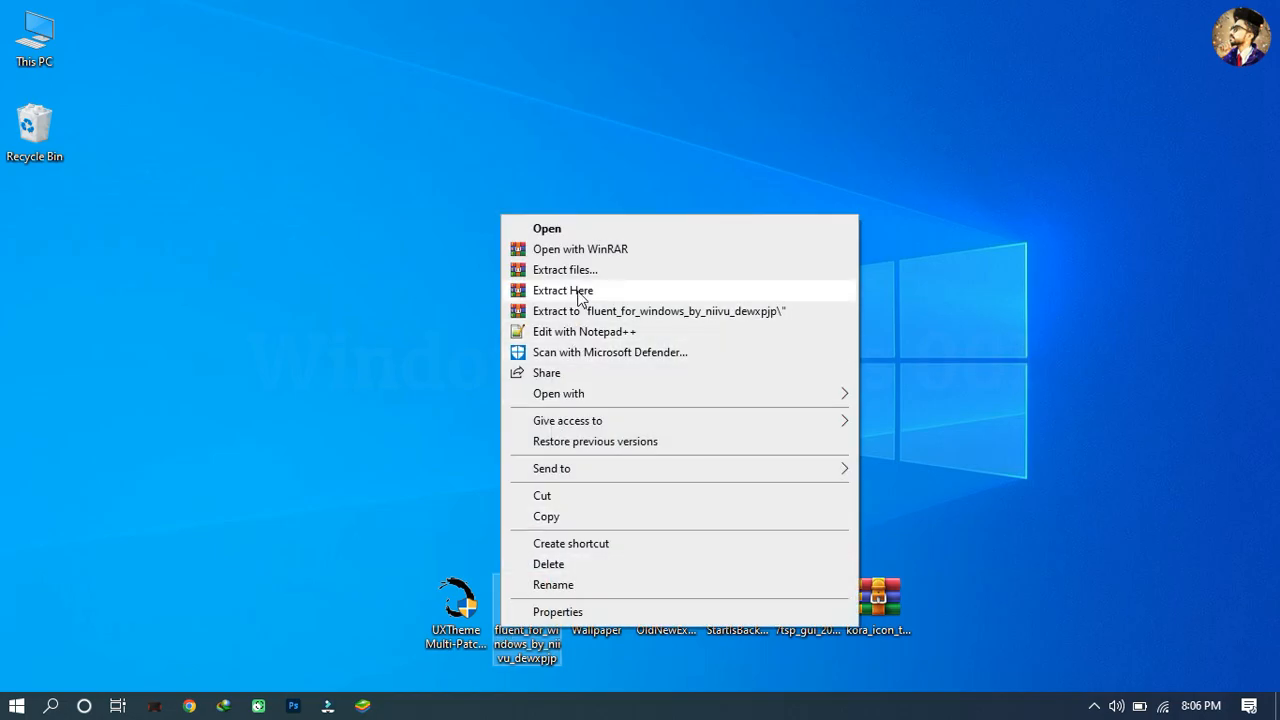
click(581, 272)
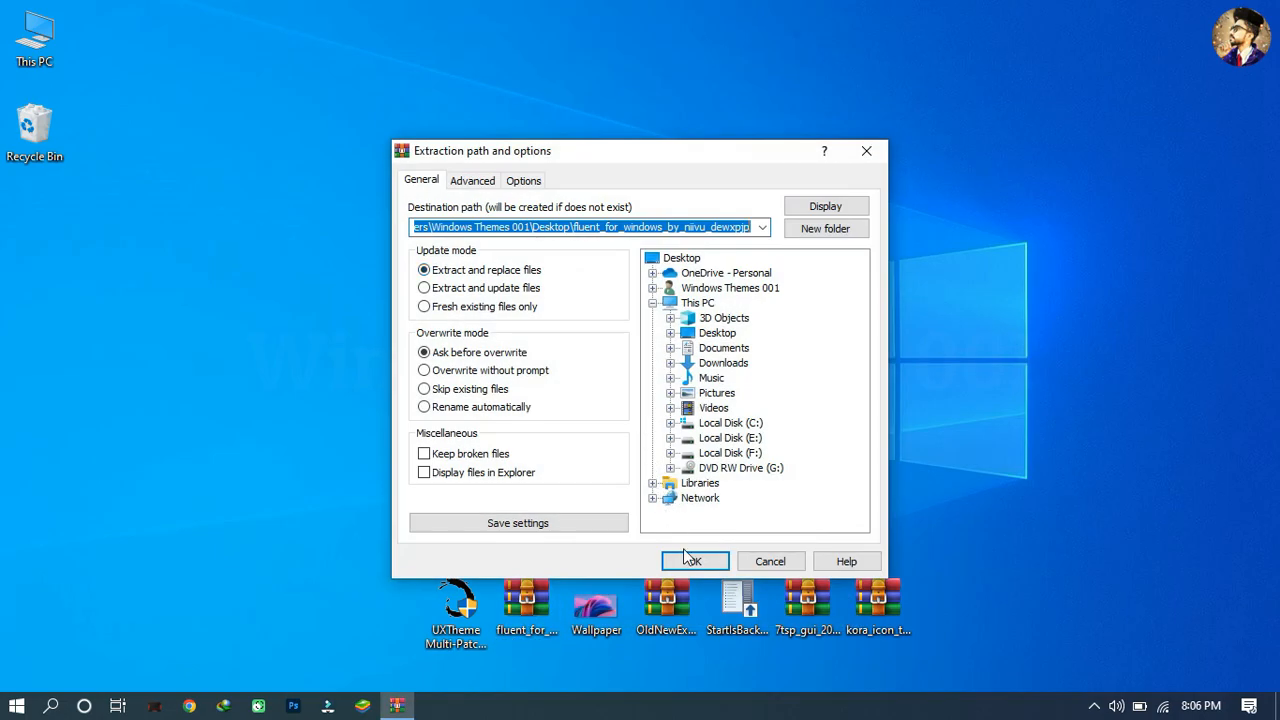
click(689, 556)
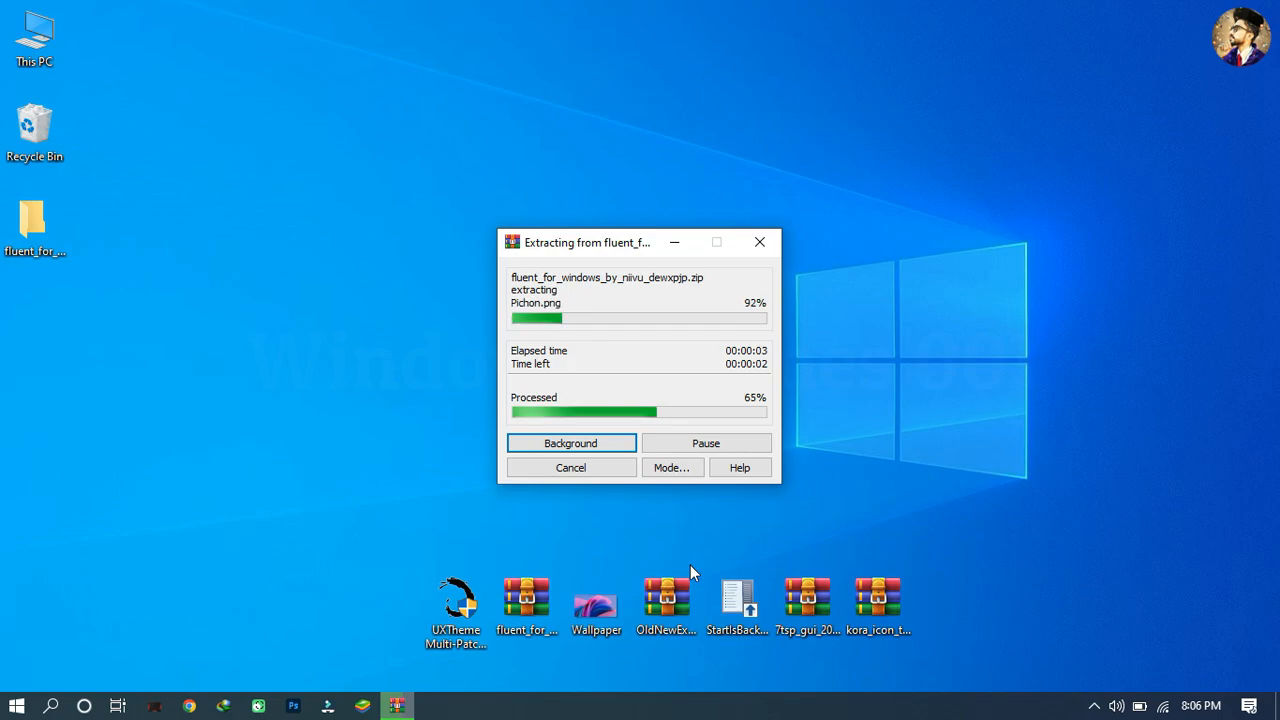
Step: Copy all the fluent theme folders and theme files from the Windows Themes folder of the extracted fluent_for_windows package
double_click(55, 228)
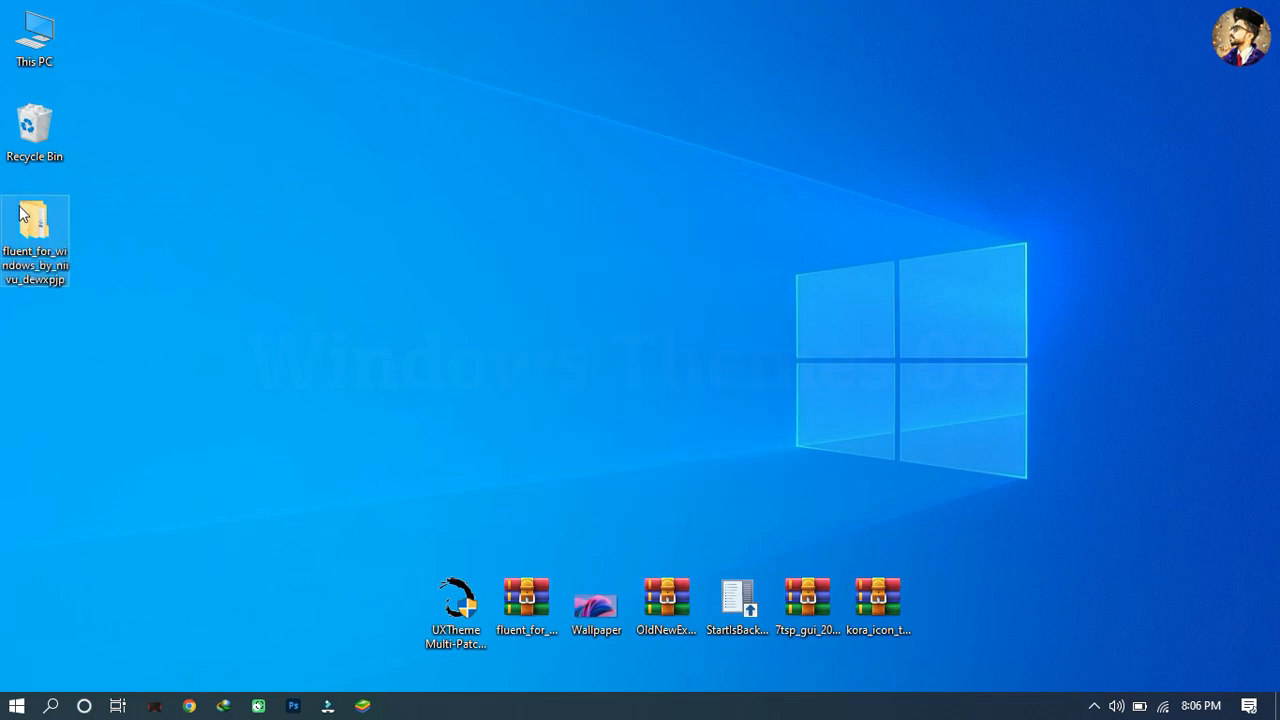
double_click(340, 256)
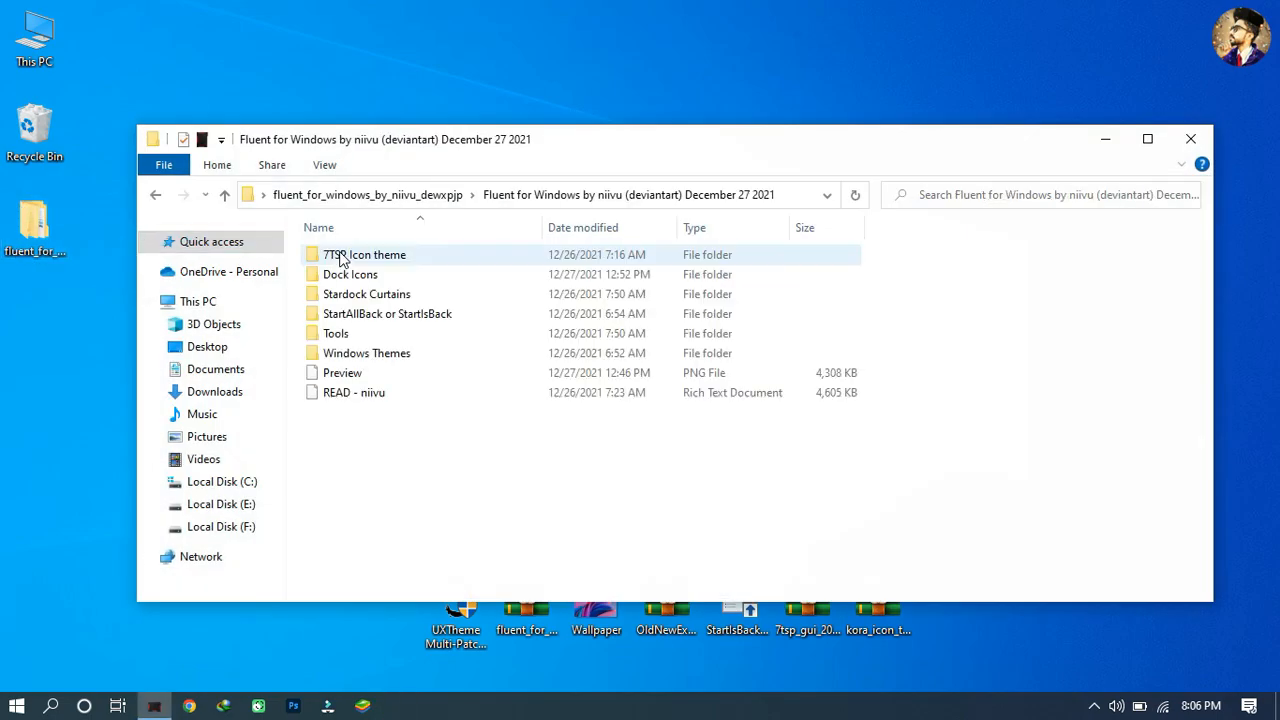
double_click(365, 354)
drag(367, 377, 370, 252)
right_click(370, 252)
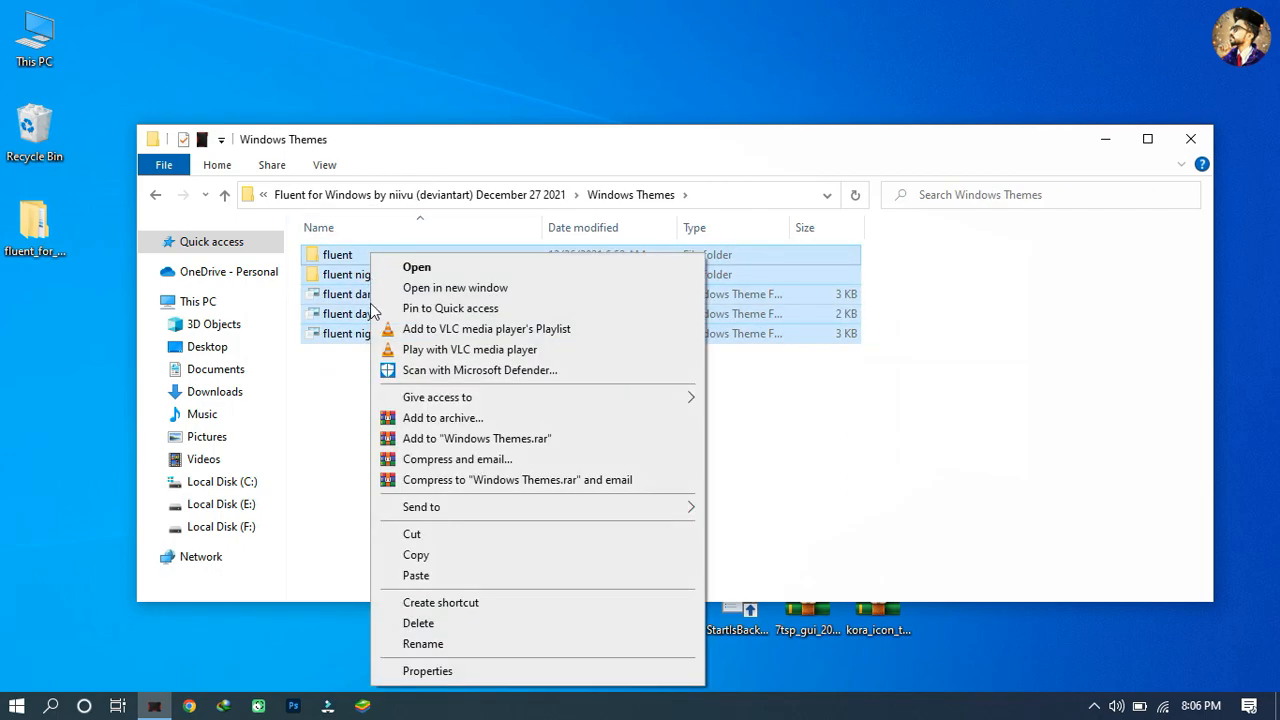
click(401, 558)
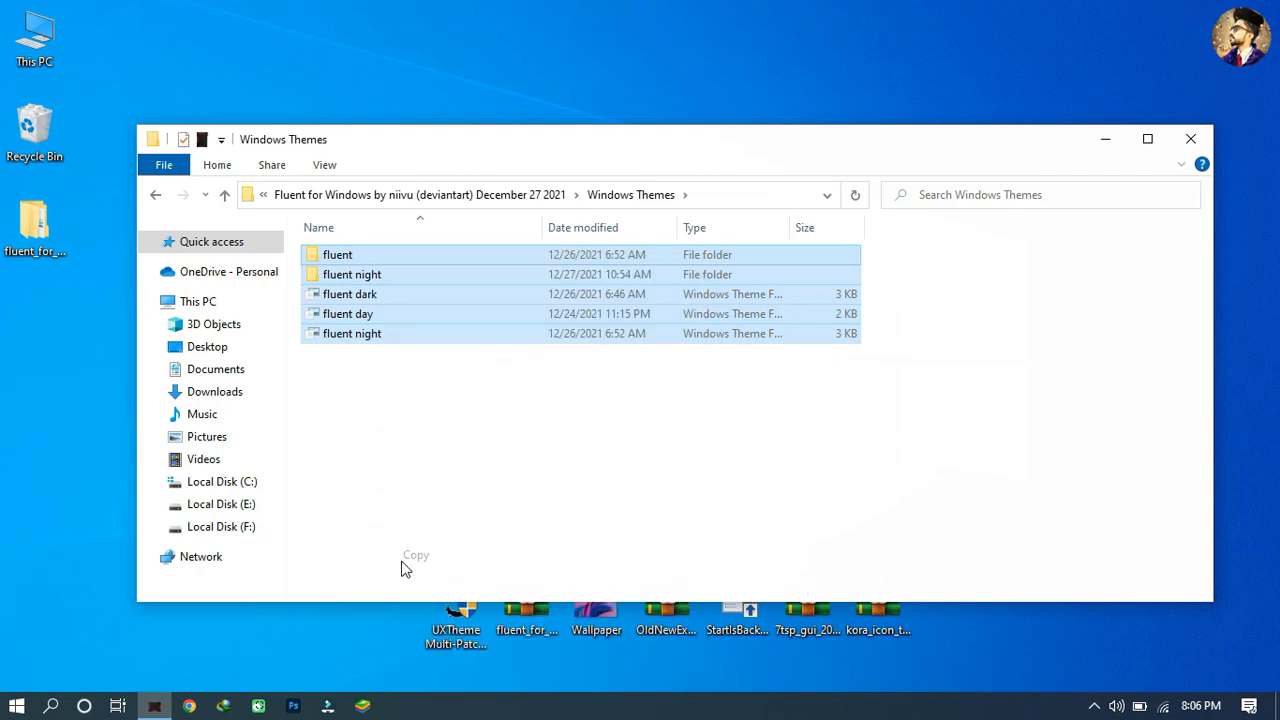
Step: Paste the copied themes into C:\Windows\Resources\Themes, granting administrator permission, and close the folder window
click(254, 481)
double_click(751, 286)
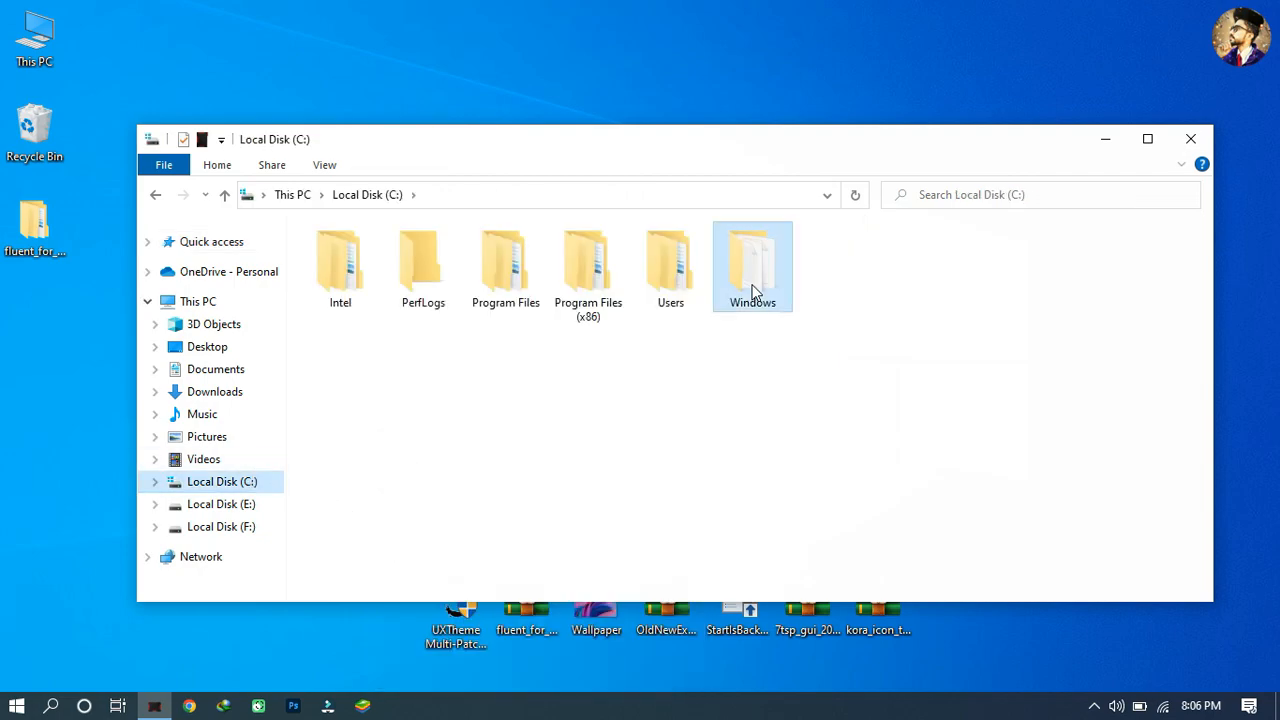
scroll(500, 343, down, 6)
scroll(495, 345, down, 11)
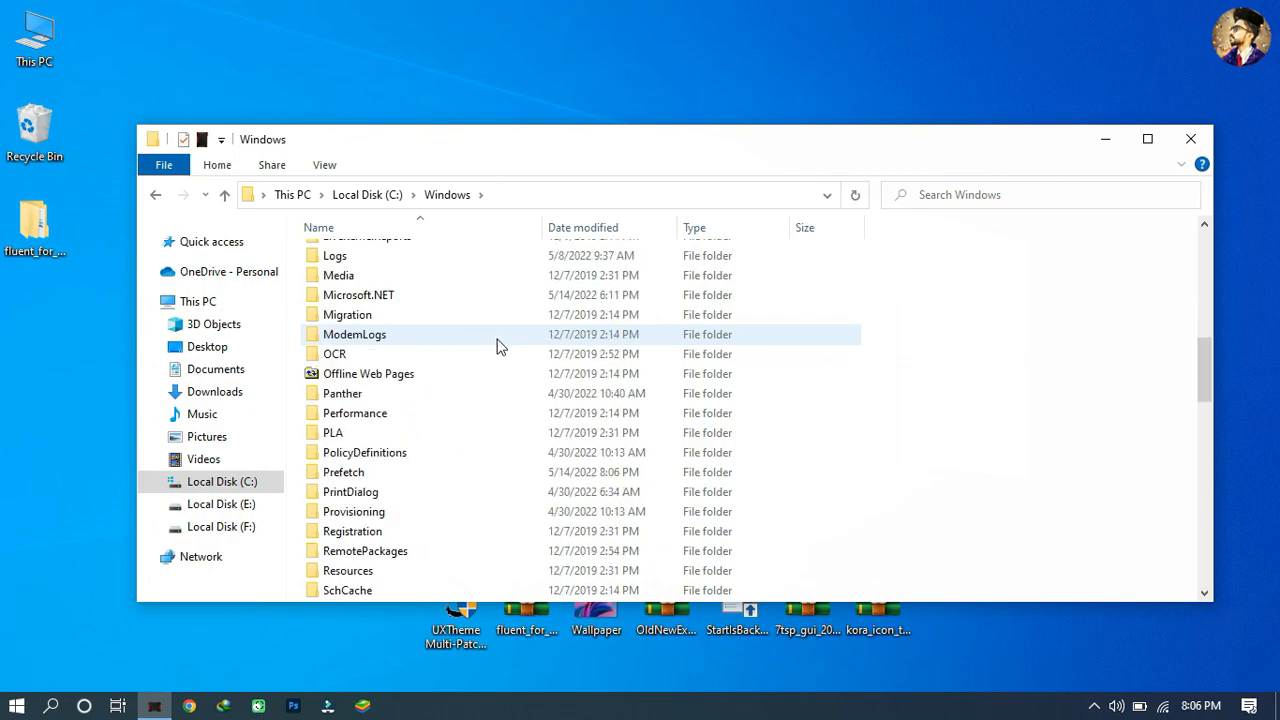
scroll(490, 347, down, 3)
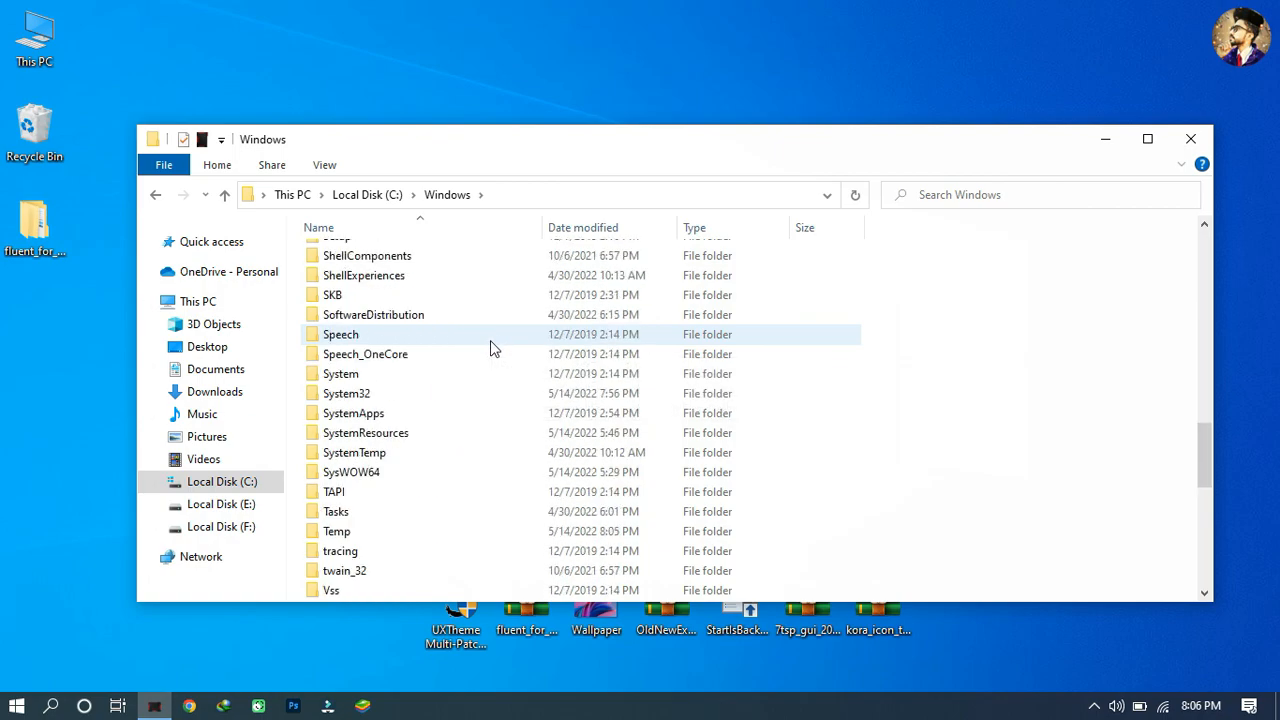
scroll(490, 347, up, 6)
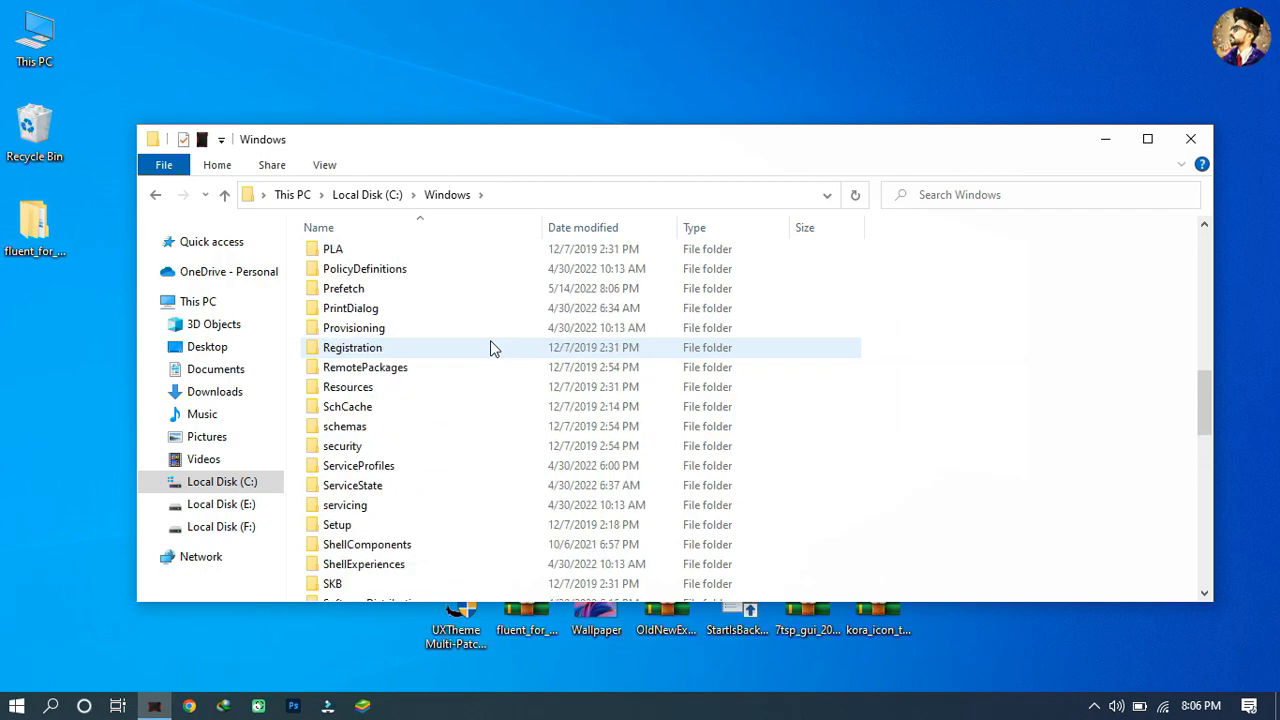
click(466, 390)
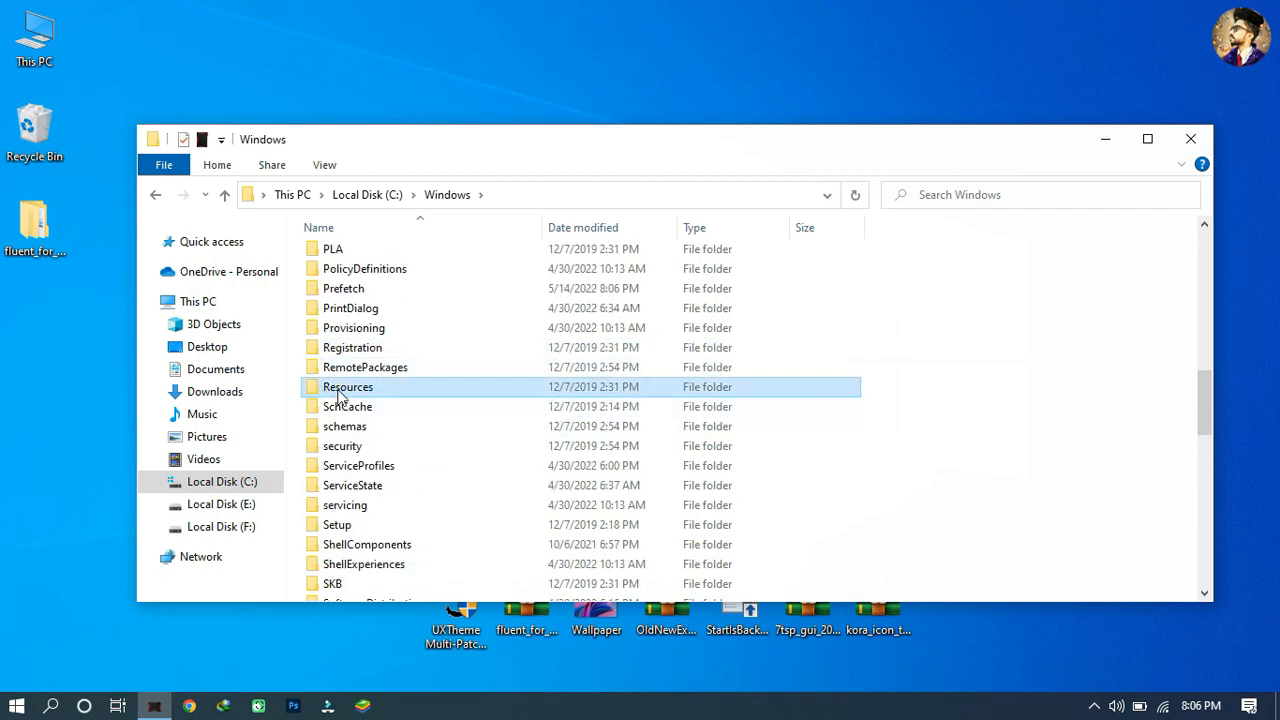
key(Return)
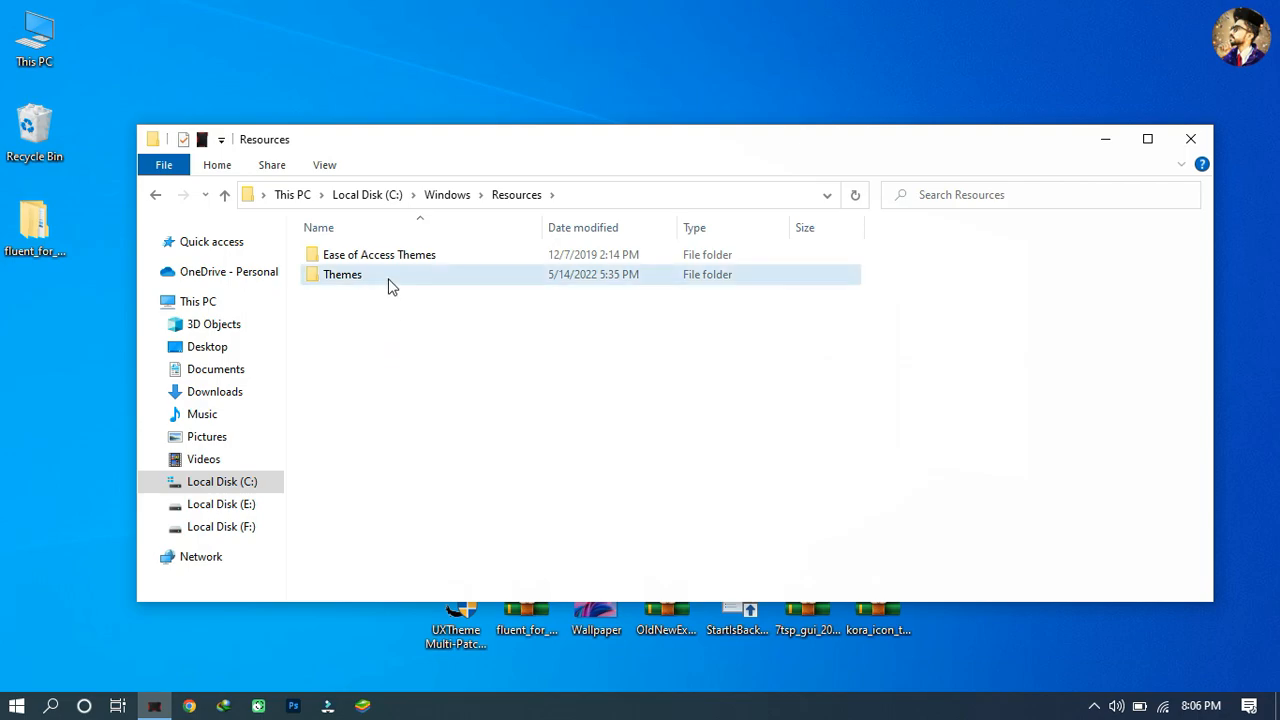
double_click(389, 280)
right_click(411, 390)
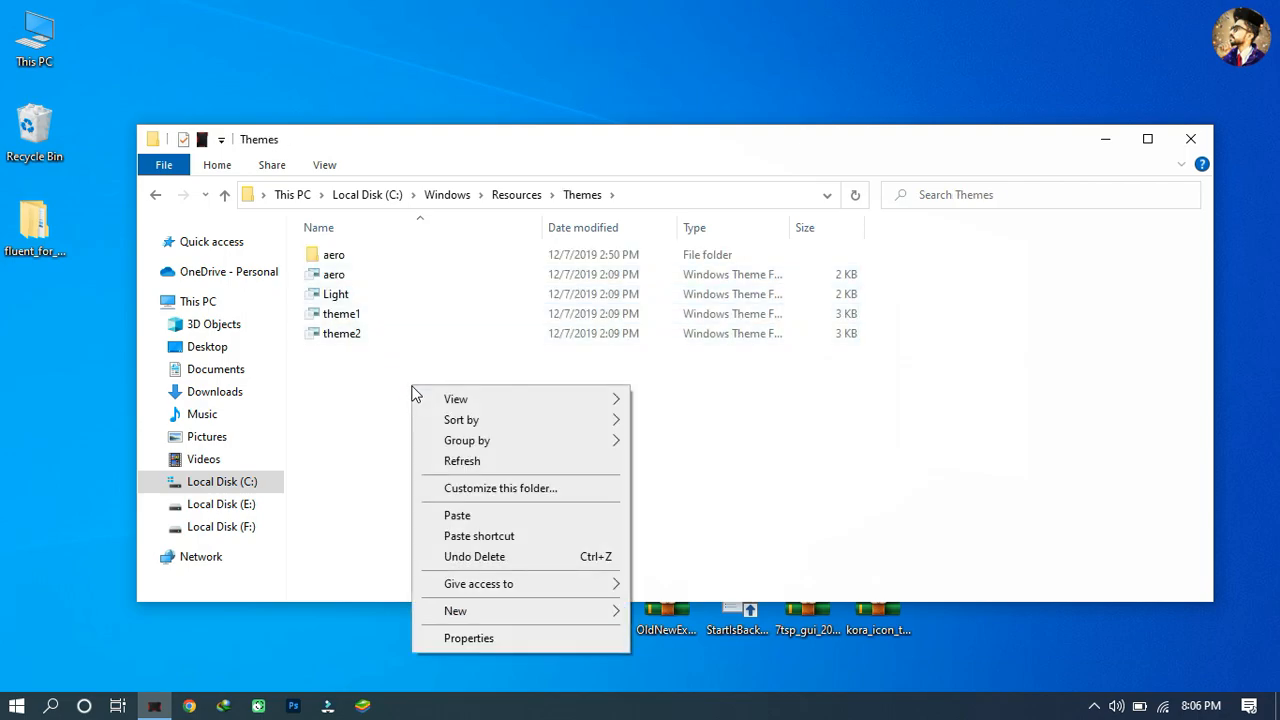
click(457, 515)
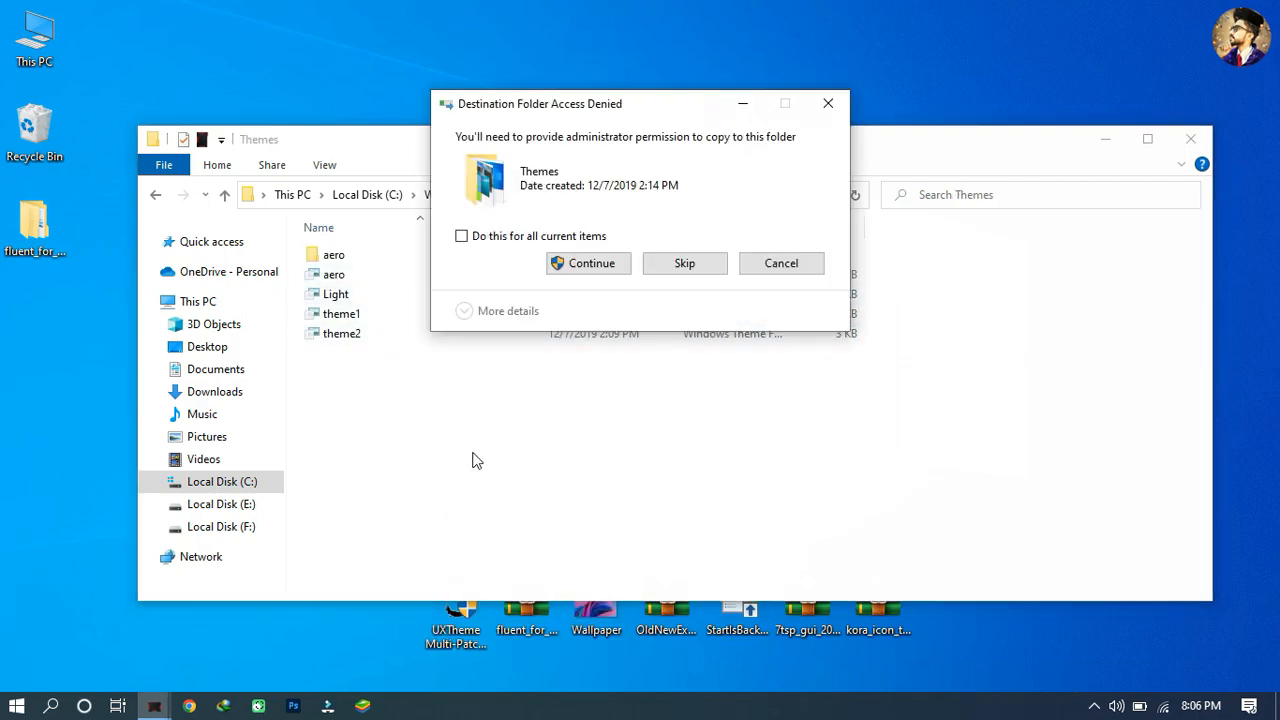
click(590, 264)
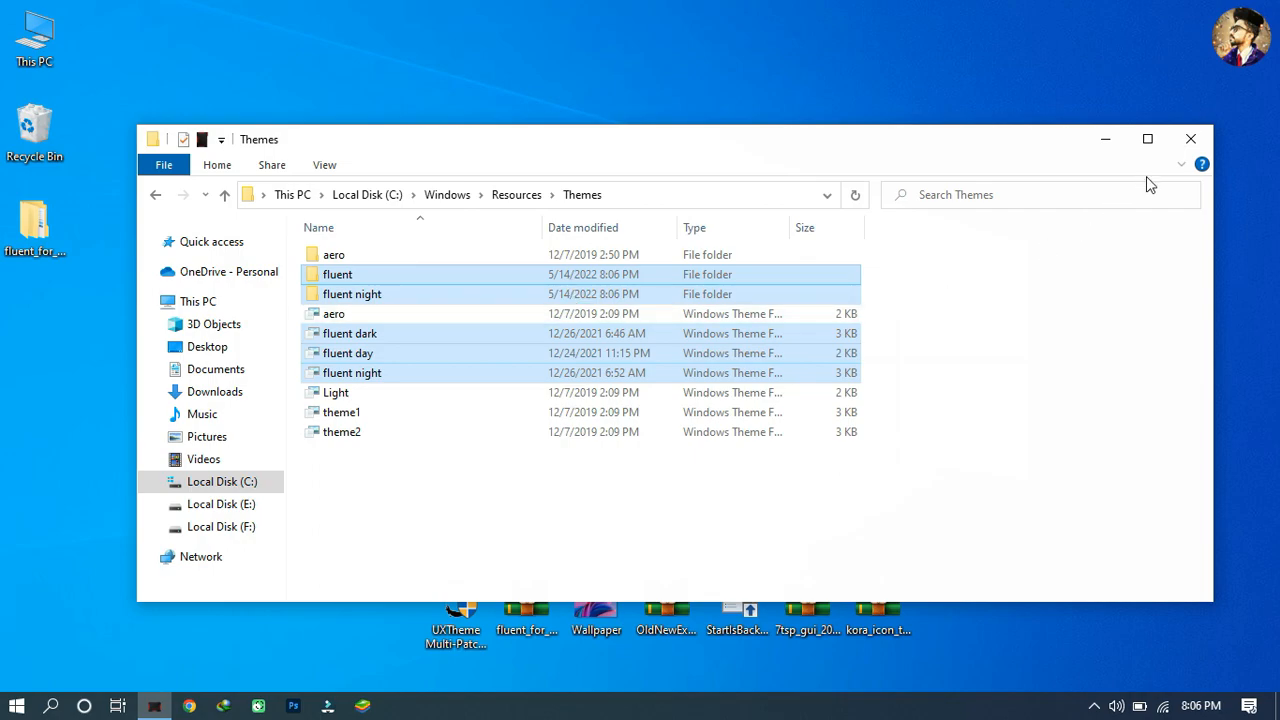
click(1190, 139)
Step: Apply the fluent day theme in the personalization settings and set the Wallpaper image as the desktop background
right_click(1056, 127)
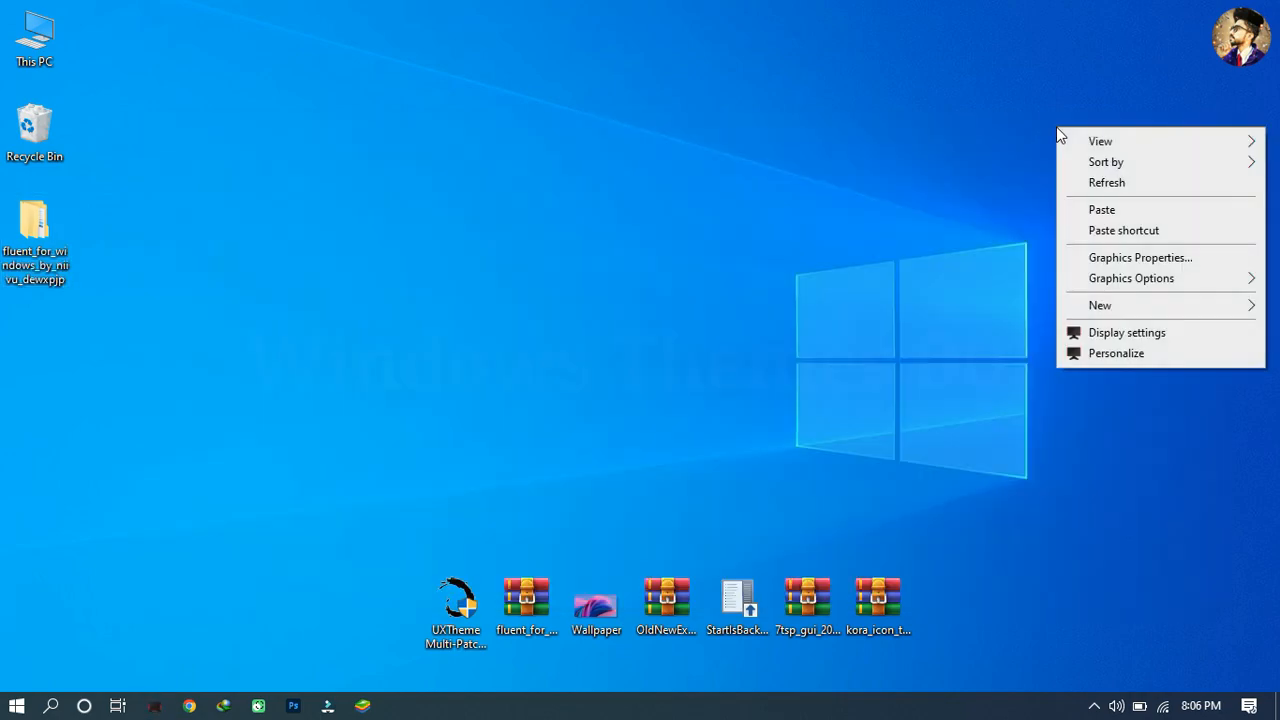
click(1076, 354)
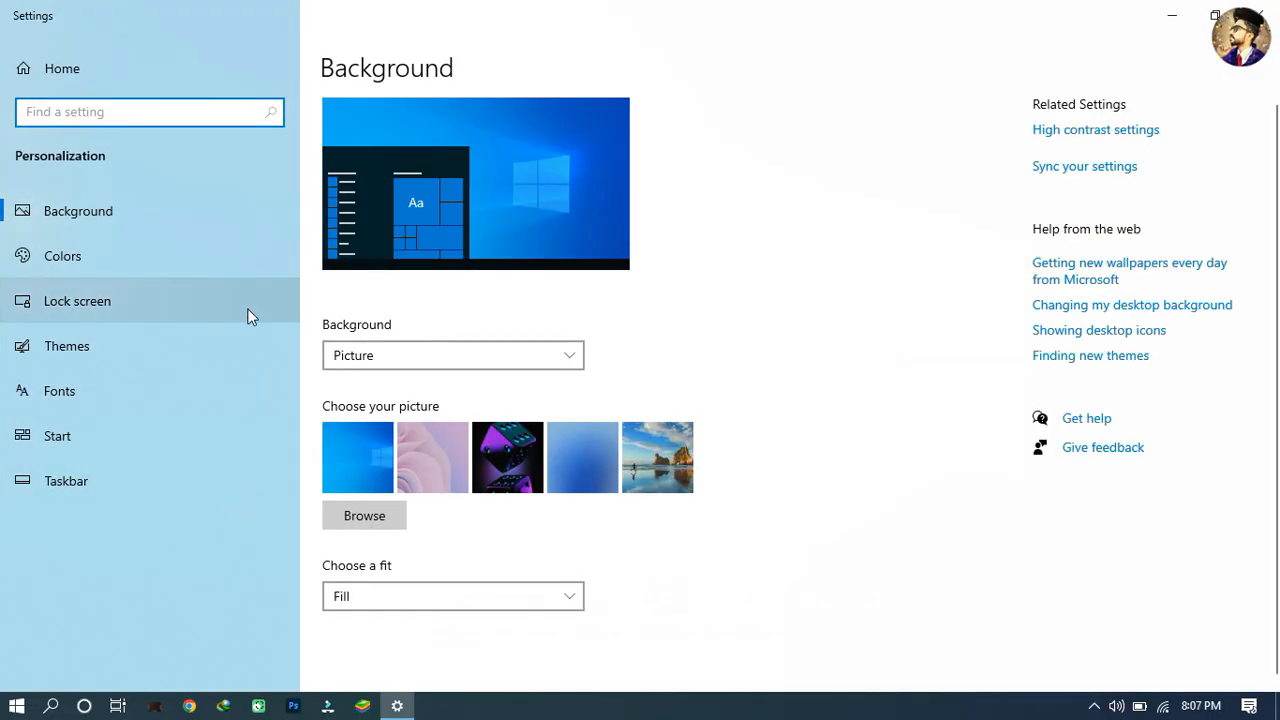
click(121, 326)
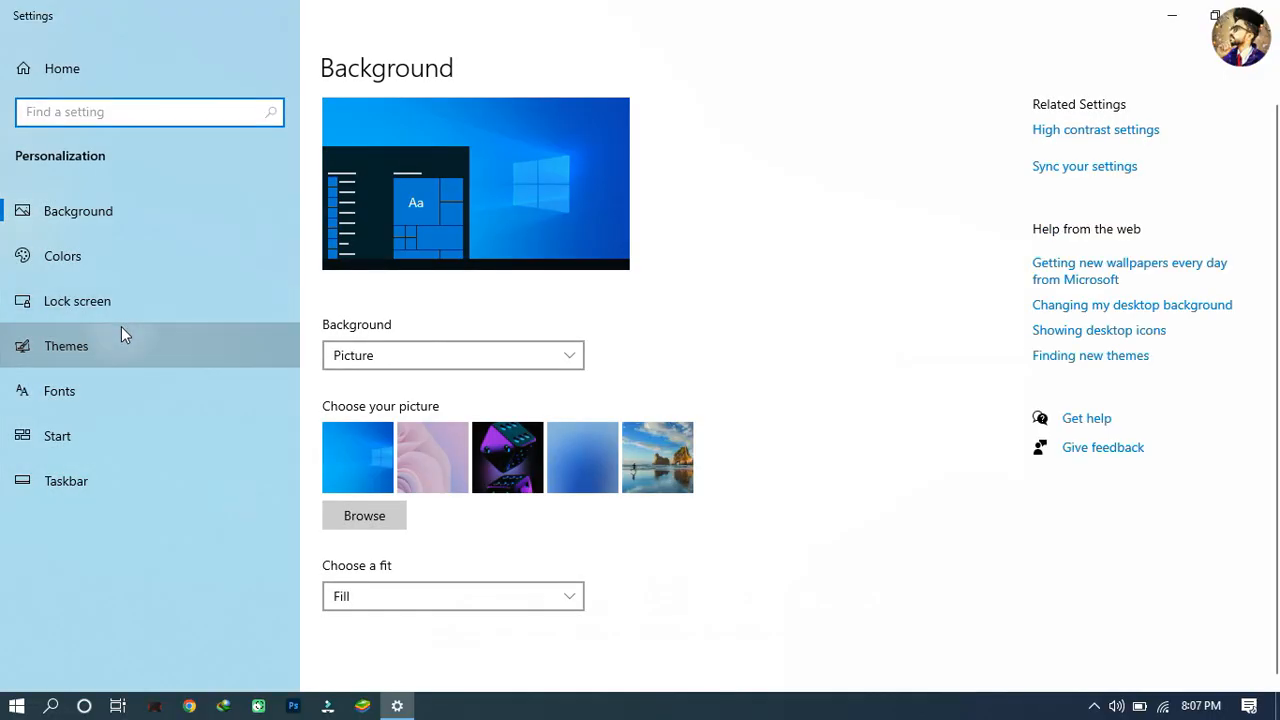
scroll(589, 397, down, 3)
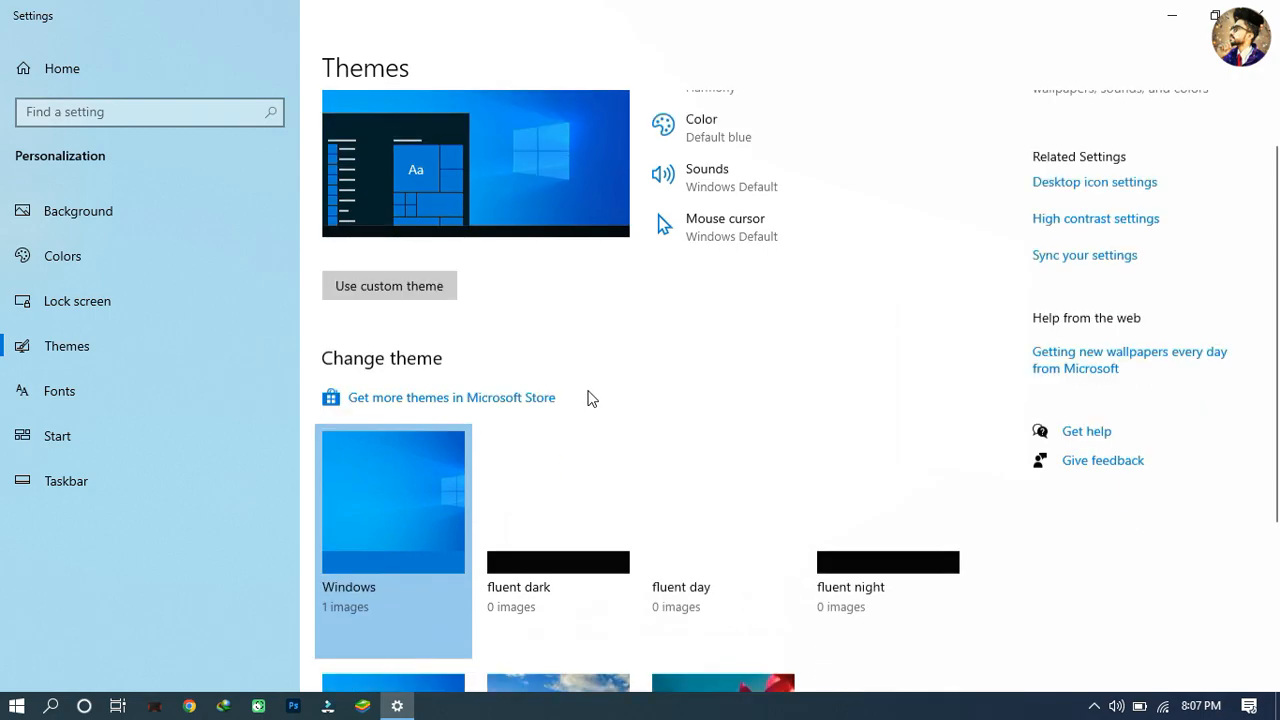
click(743, 380)
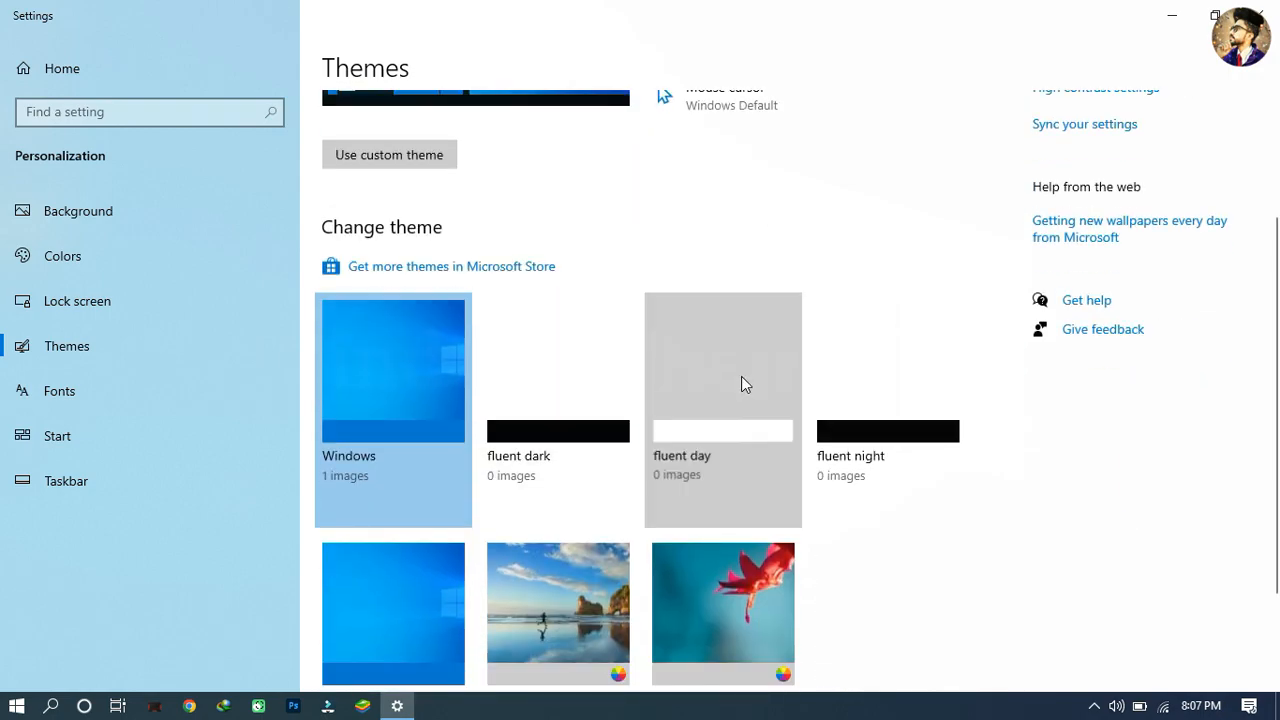
click(1266, 16)
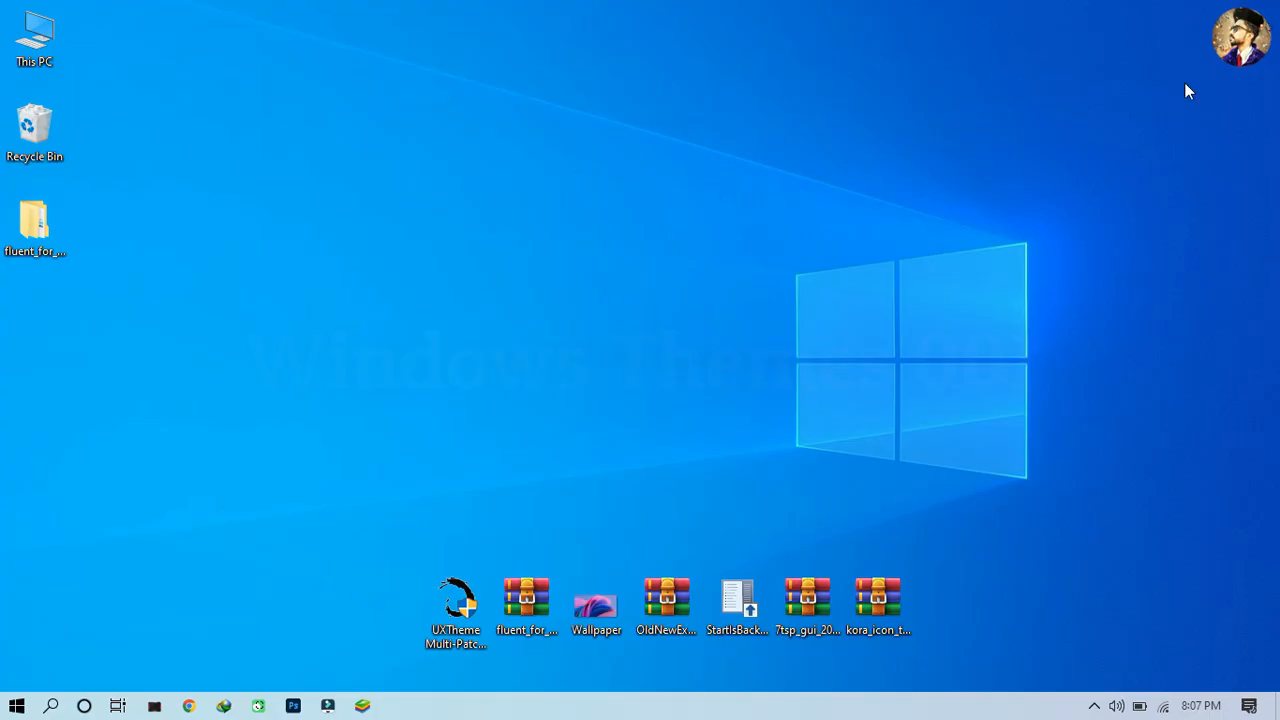
right_click(613, 606)
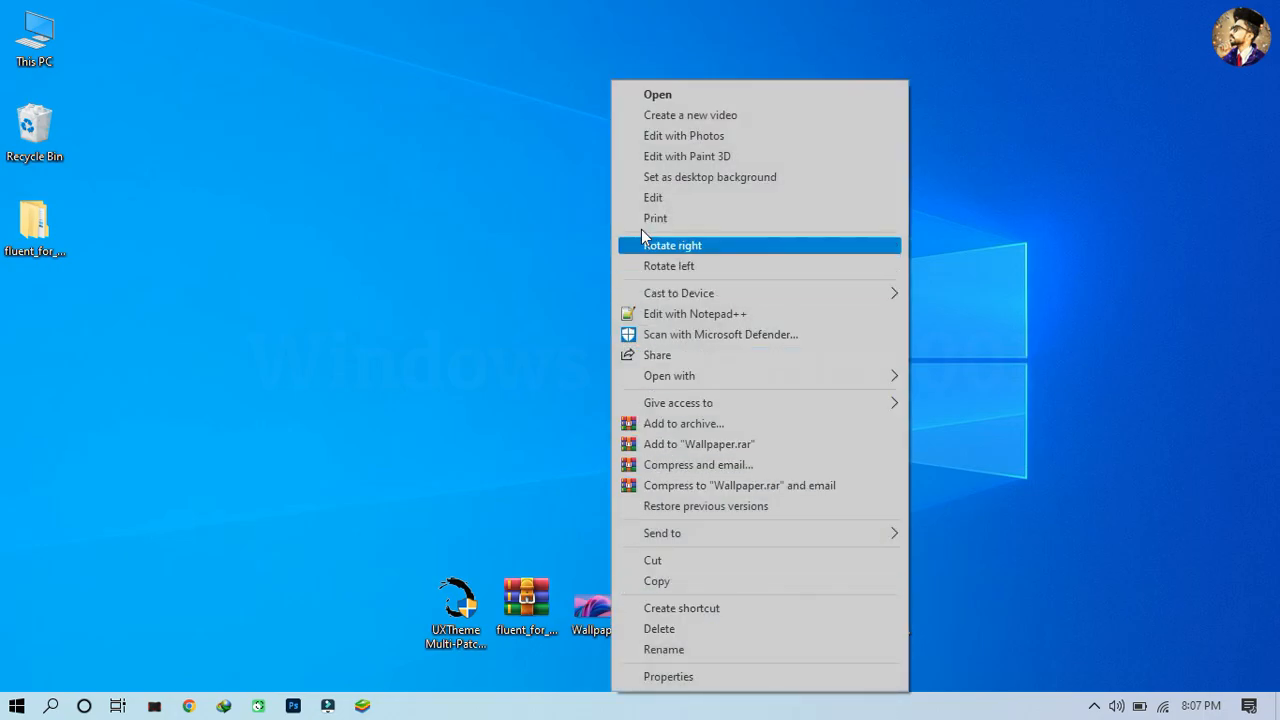
click(645, 178)
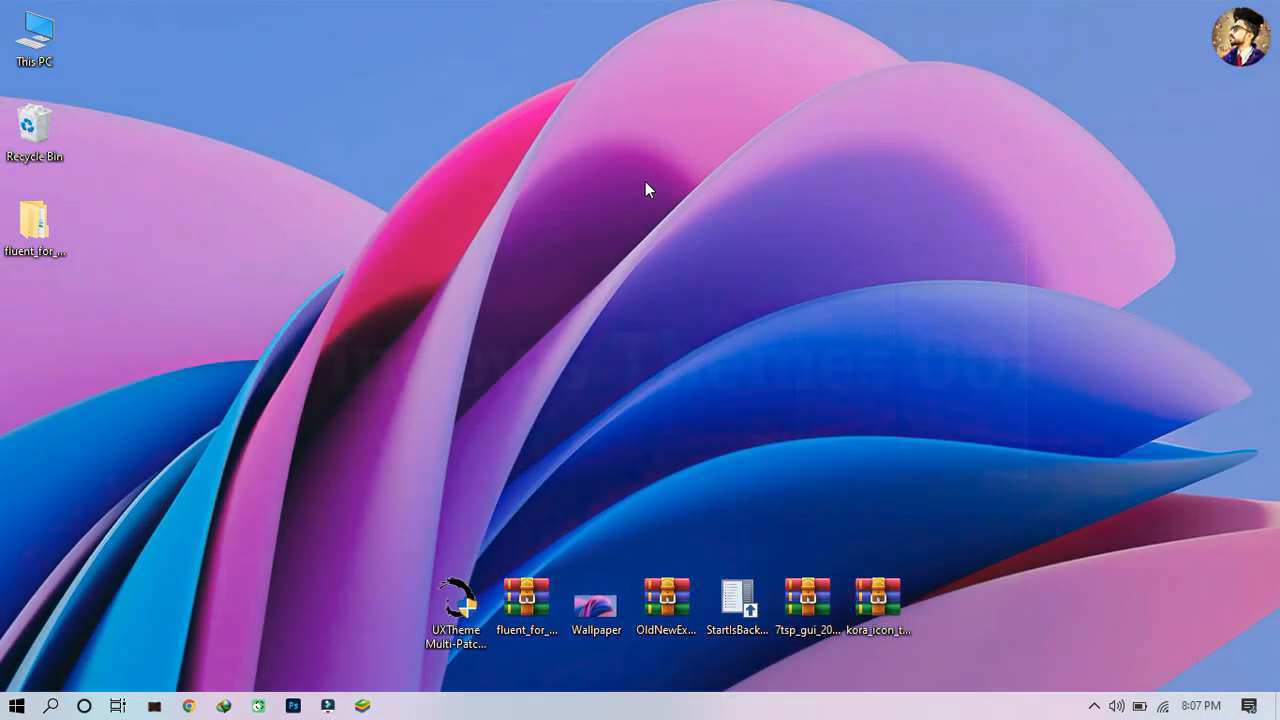
Step: Extract the OldNewExplorer archive into its own OldNewExplorer folder on the desktop
right_click(686, 635)
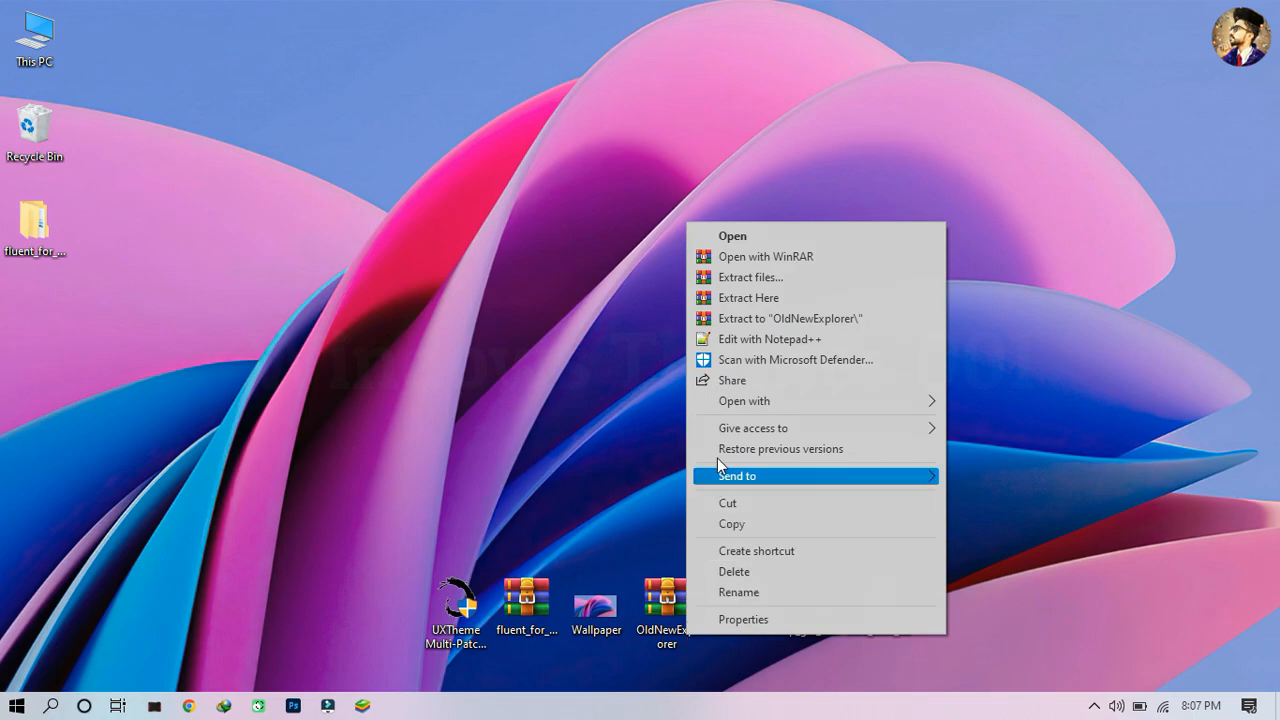
click(738, 278)
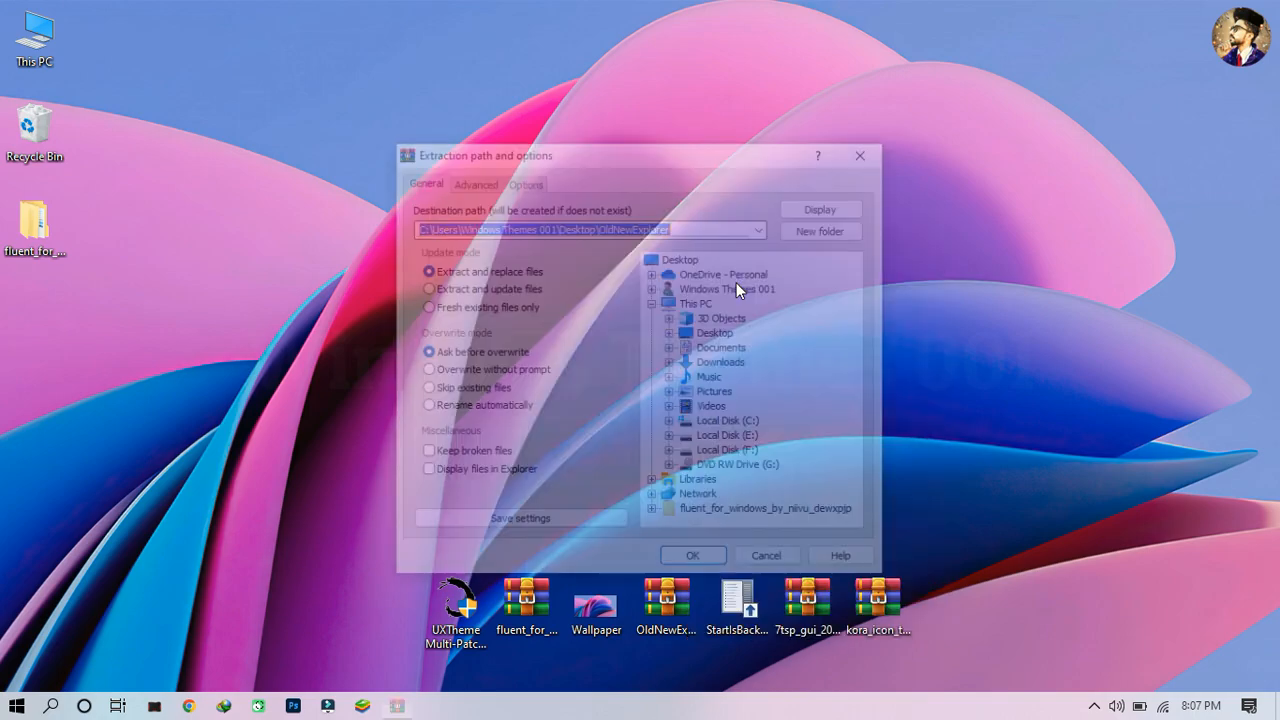
click(717, 563)
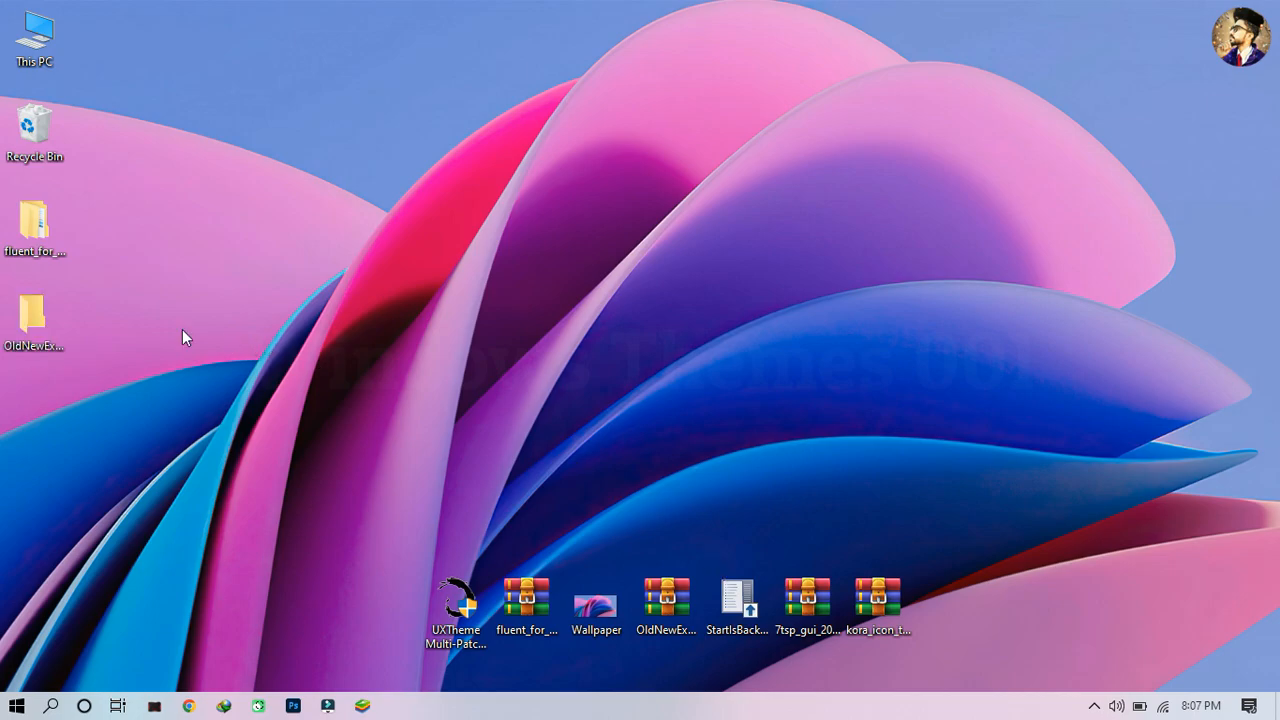
Step: Move the extracted OldNewExplorer folder from the desktop to the root of Local Disk (C:)
right_click(36, 318)
click(90, 539)
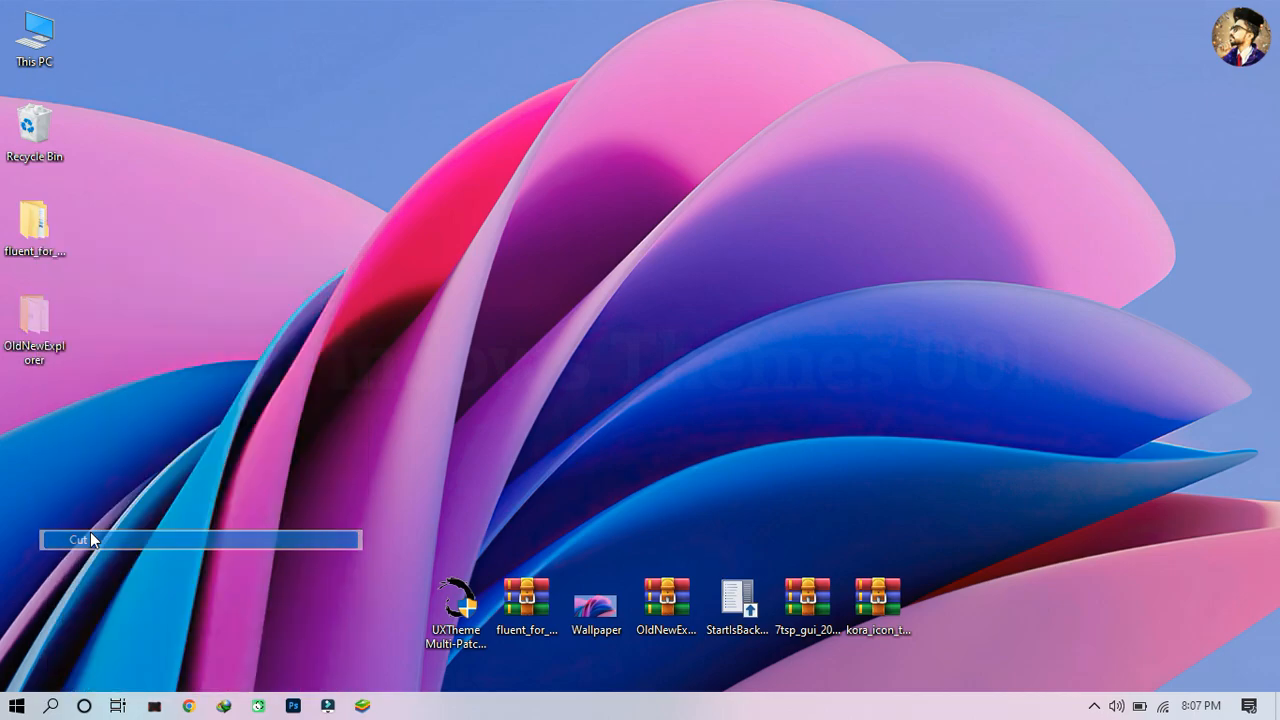
double_click(26, 46)
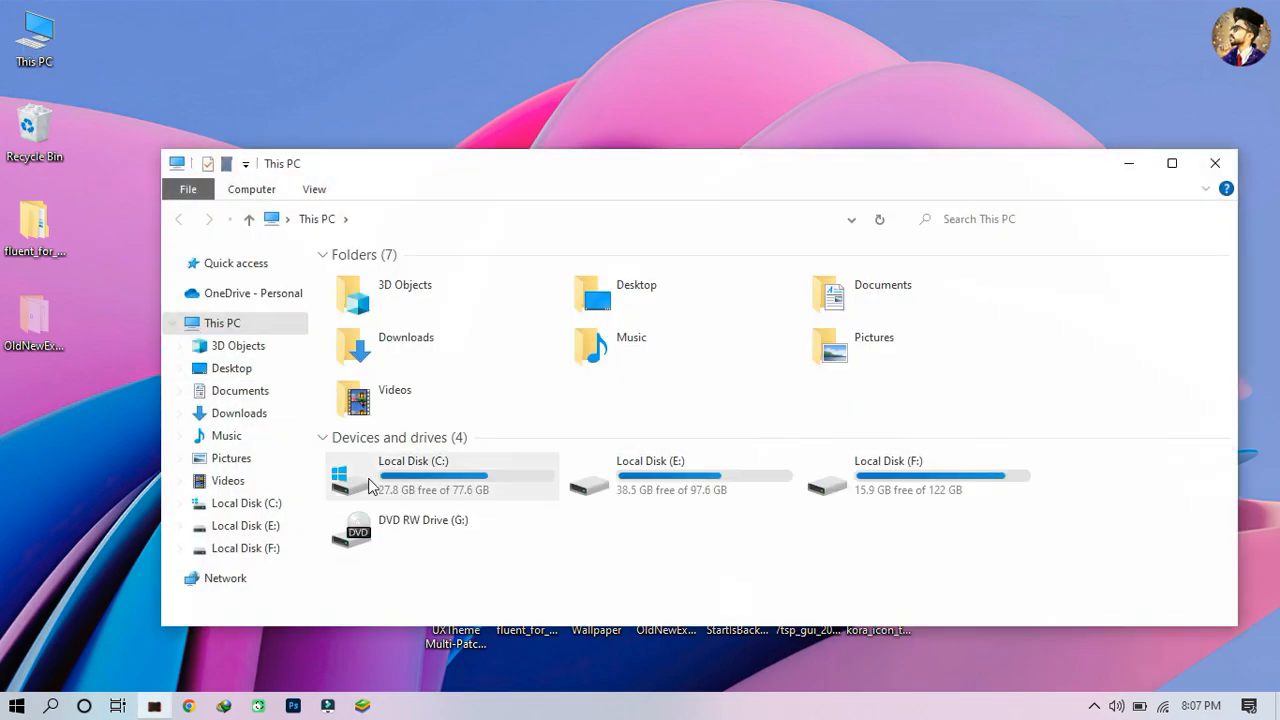
double_click(370, 487)
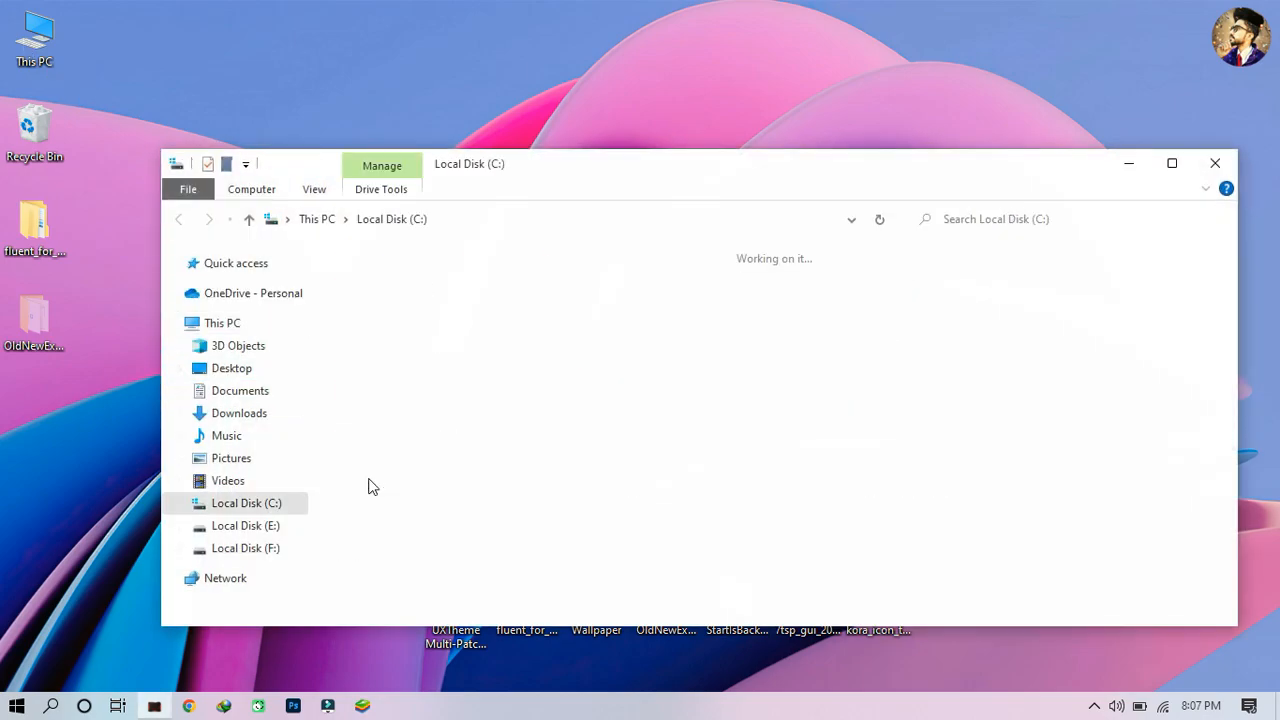
right_click(493, 398)
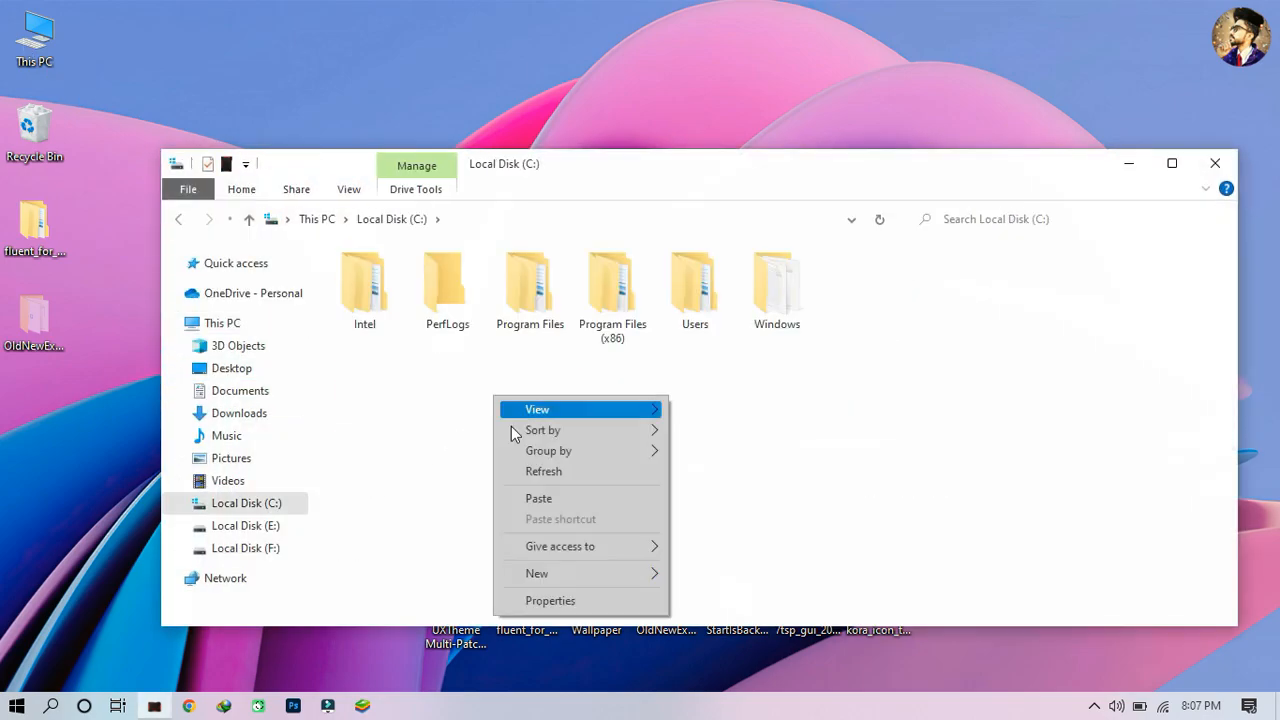
click(538, 497)
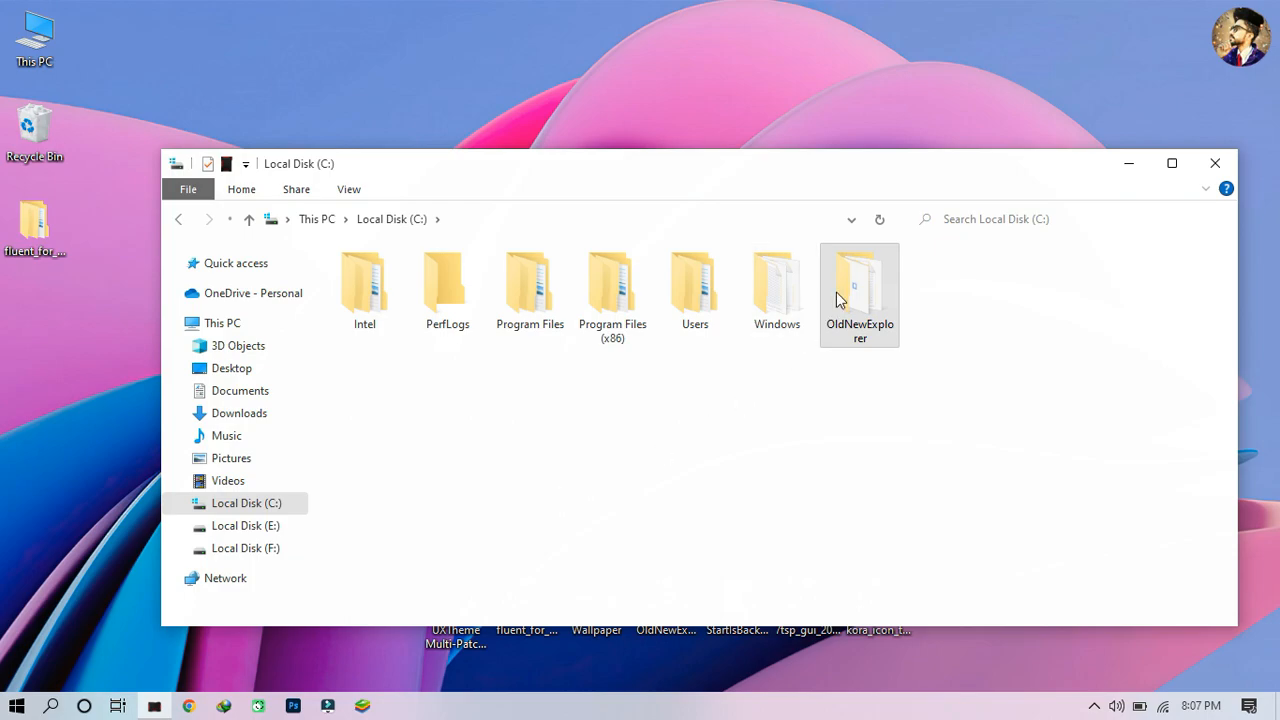
Step: Run OldNewExplorerCfg from the moved OldNewExplorer folder as administrator
double_click(842, 290)
click(657, 318)
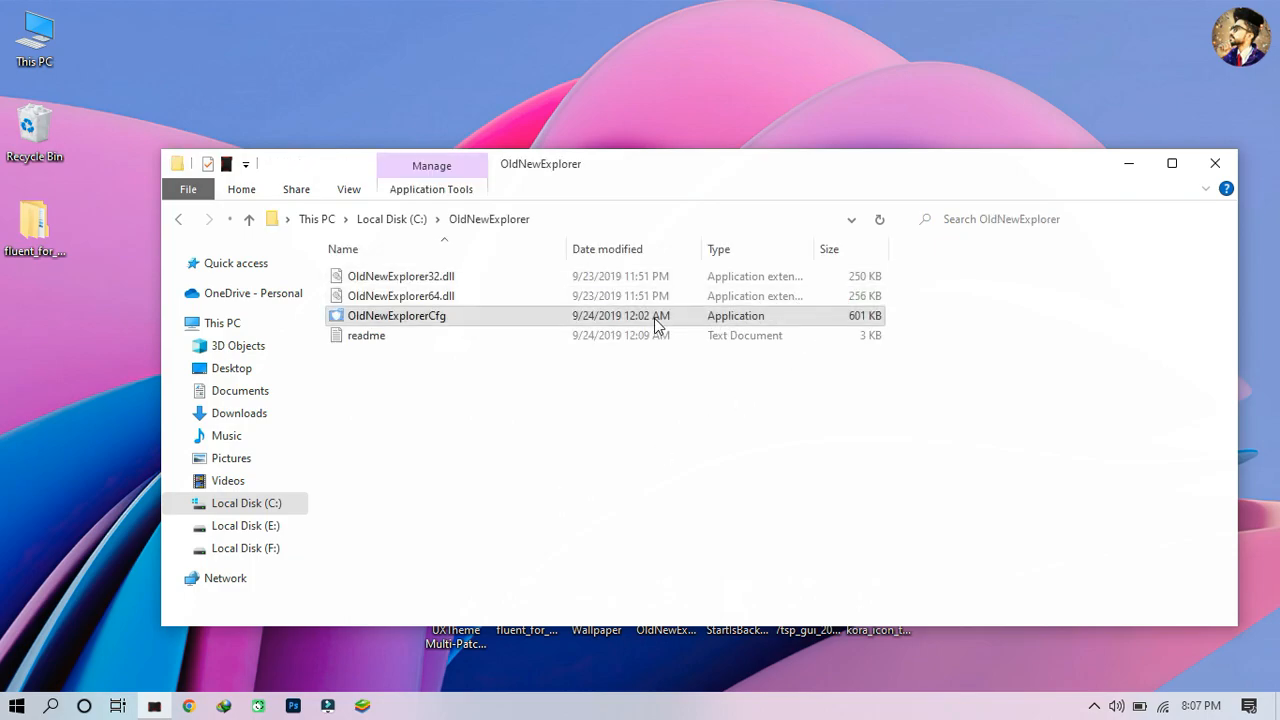
right_click(657, 322)
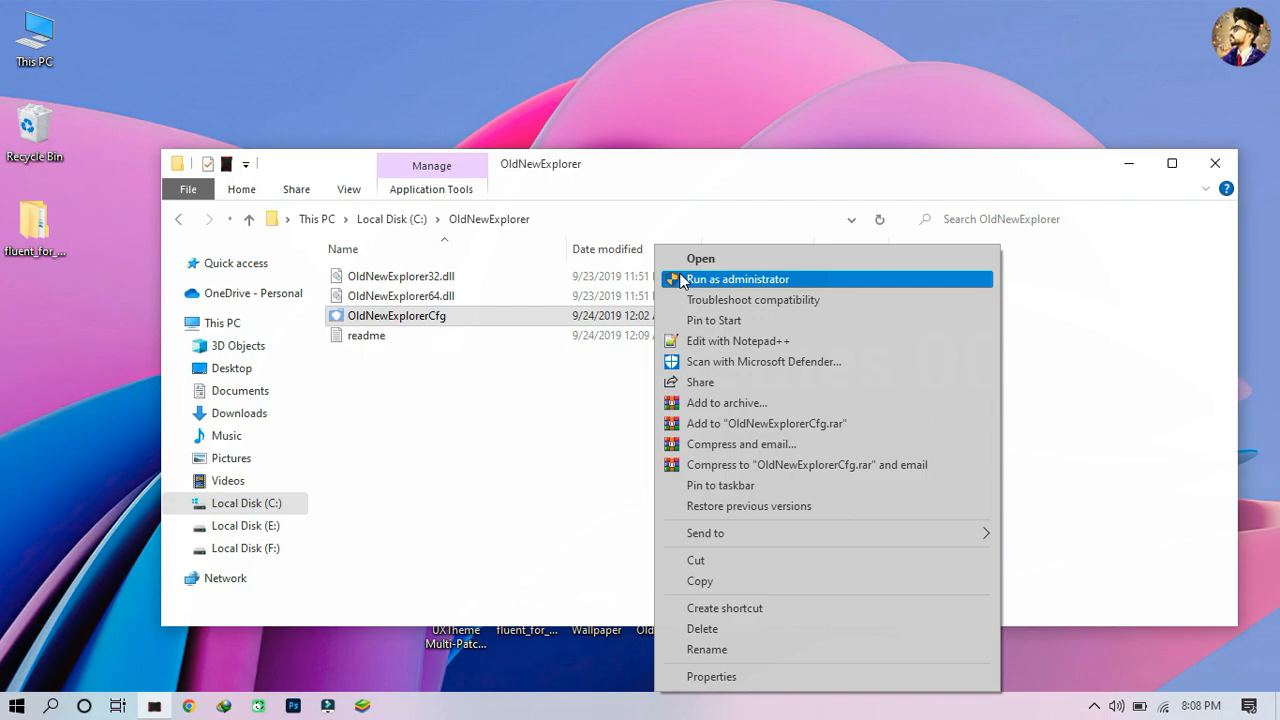
click(683, 279)
Step: Install the OldNewExplorer shell extension with classical drive grouping, libraries and the command bar enabled, caption text, icon and Up button hidden, glass and alternate buttons off
click(541, 232)
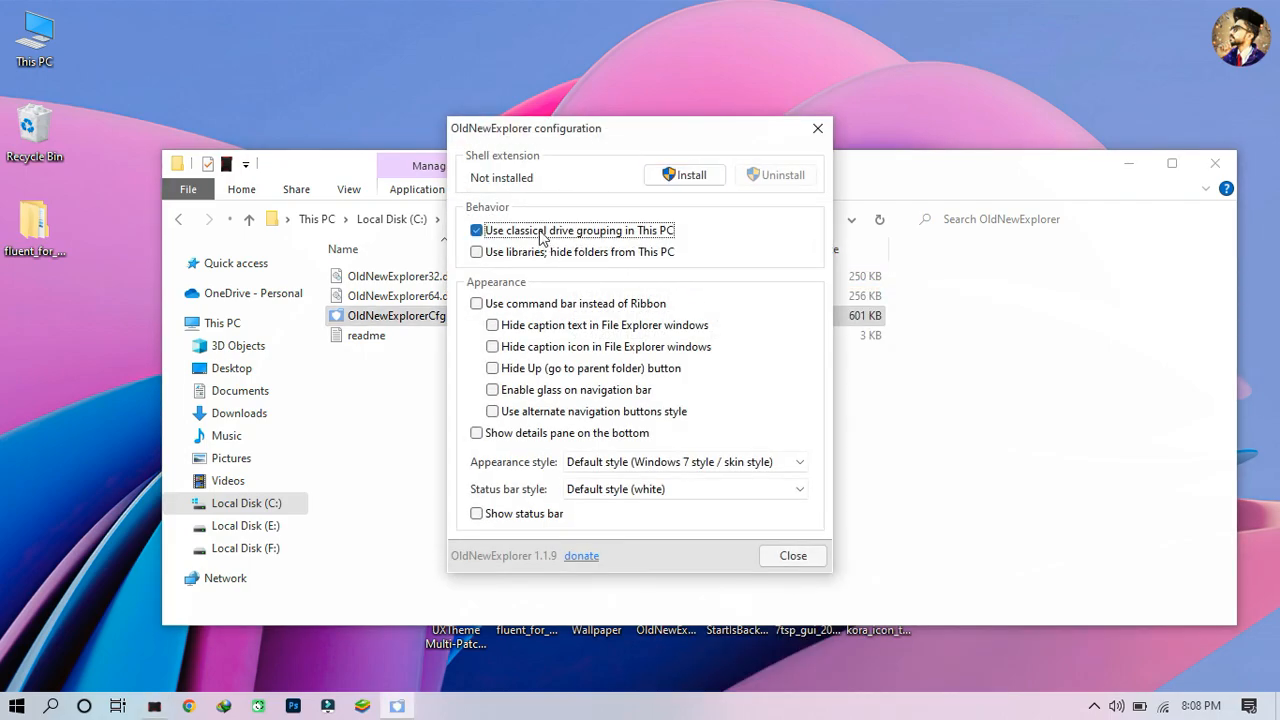
click(537, 251)
click(505, 304)
click(504, 390)
click(507, 412)
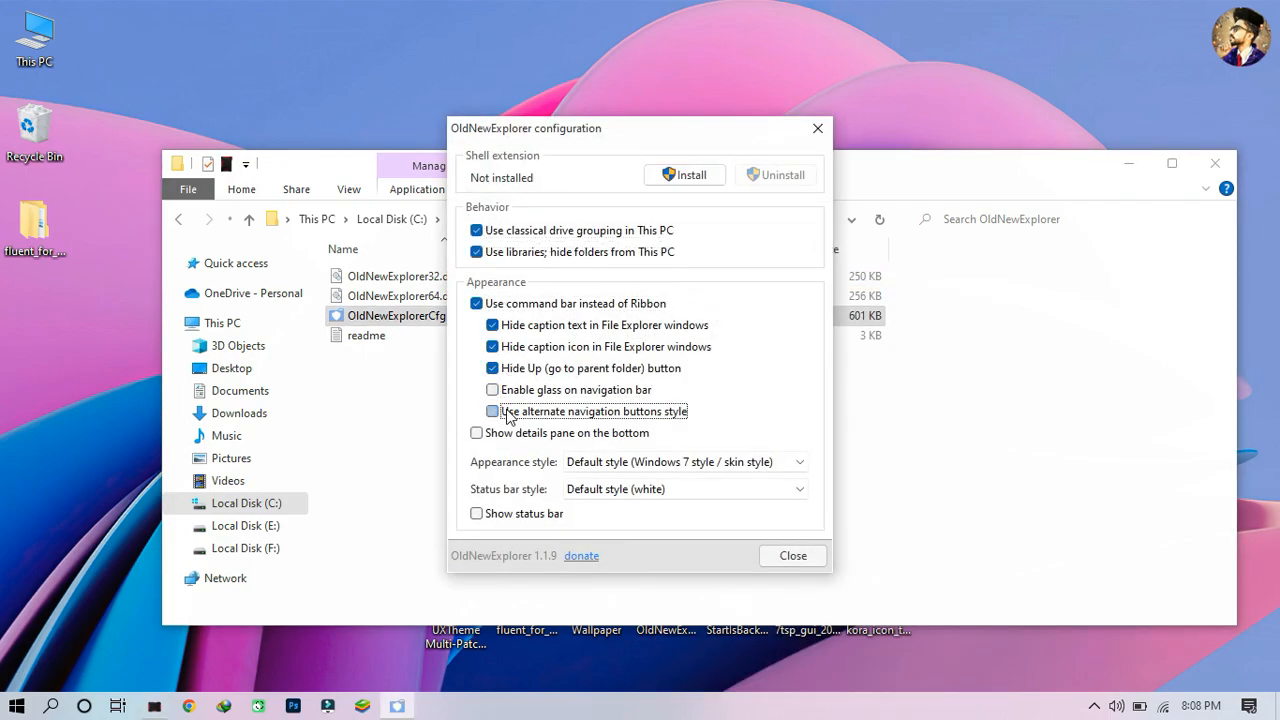
click(654, 176)
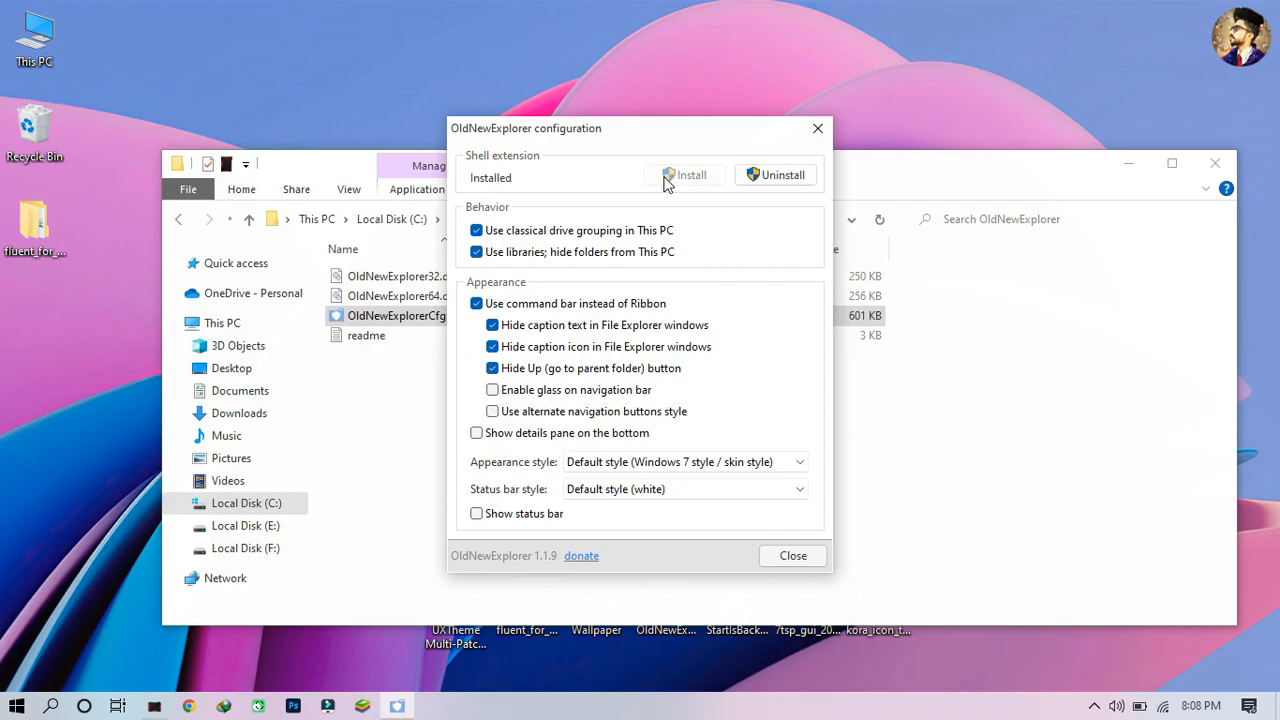
click(813, 138)
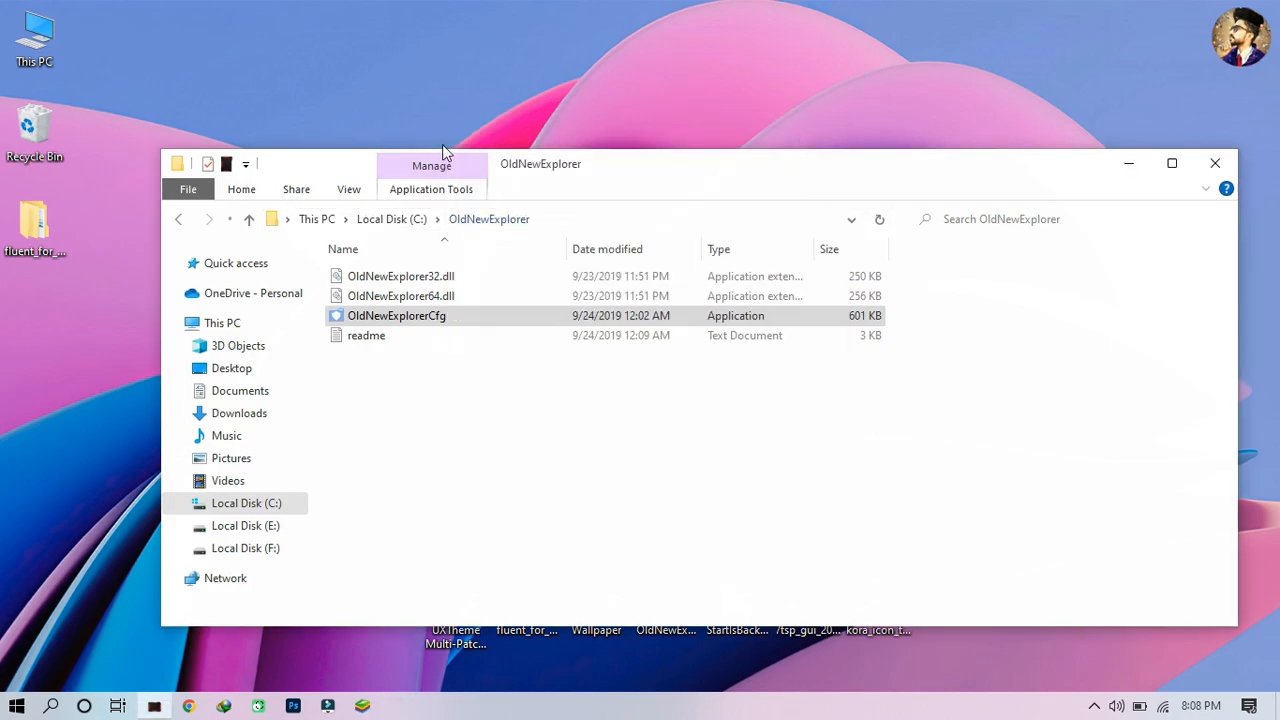
Step: Close the OldNewExplorer folder and check the restyled Explorer layout in This PC
click(1203, 166)
double_click(40, 55)
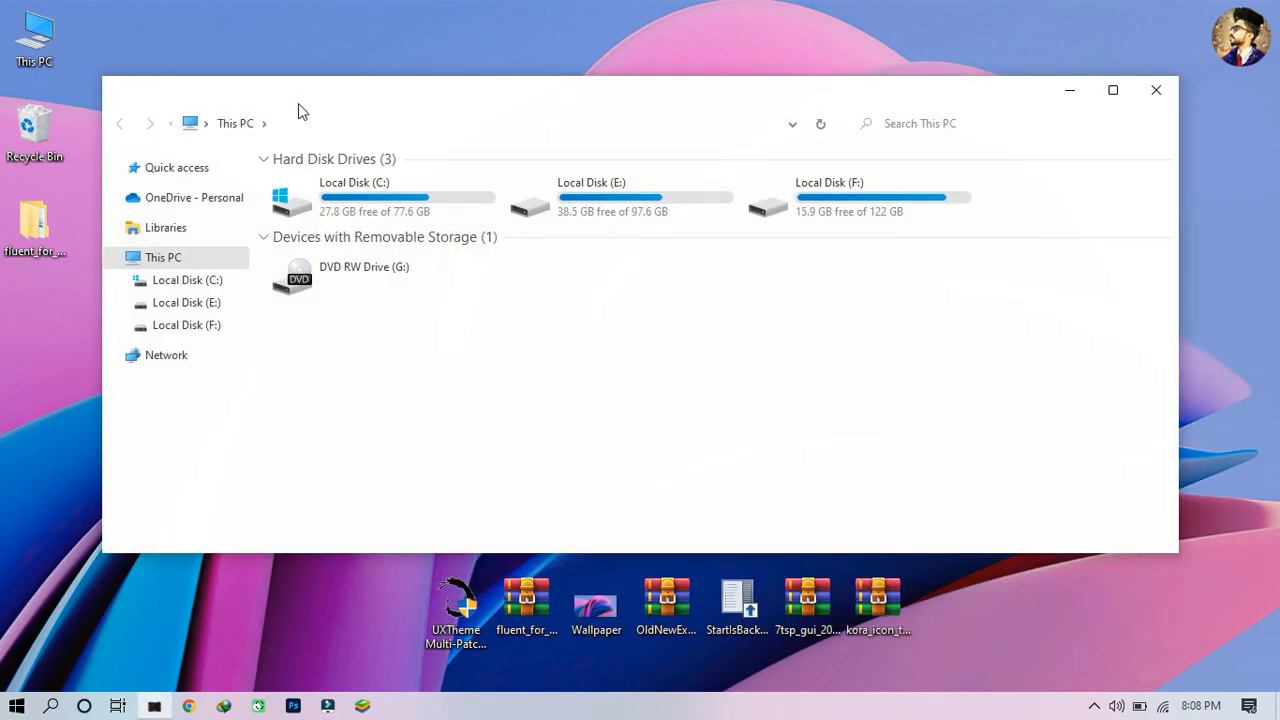
click(1142, 100)
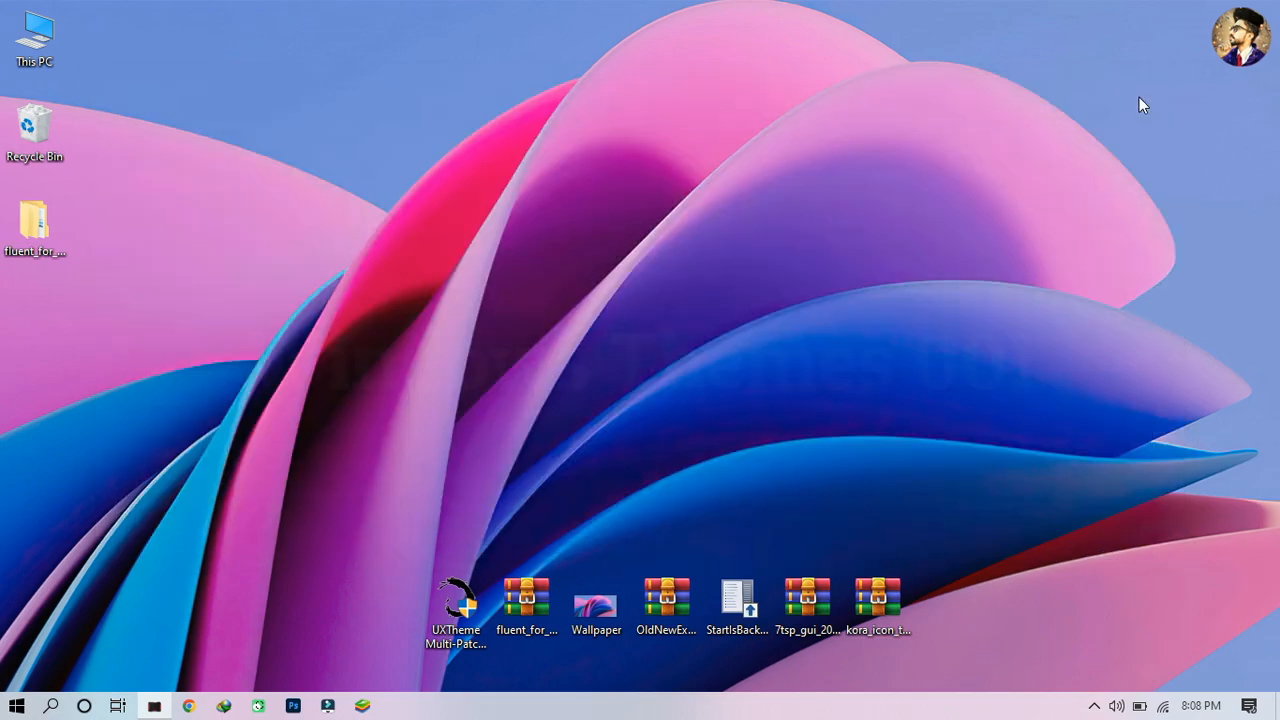
Step: Install StartIsBack for the current user only and mark the user account picture as hidden in its configuration
double_click(760, 611)
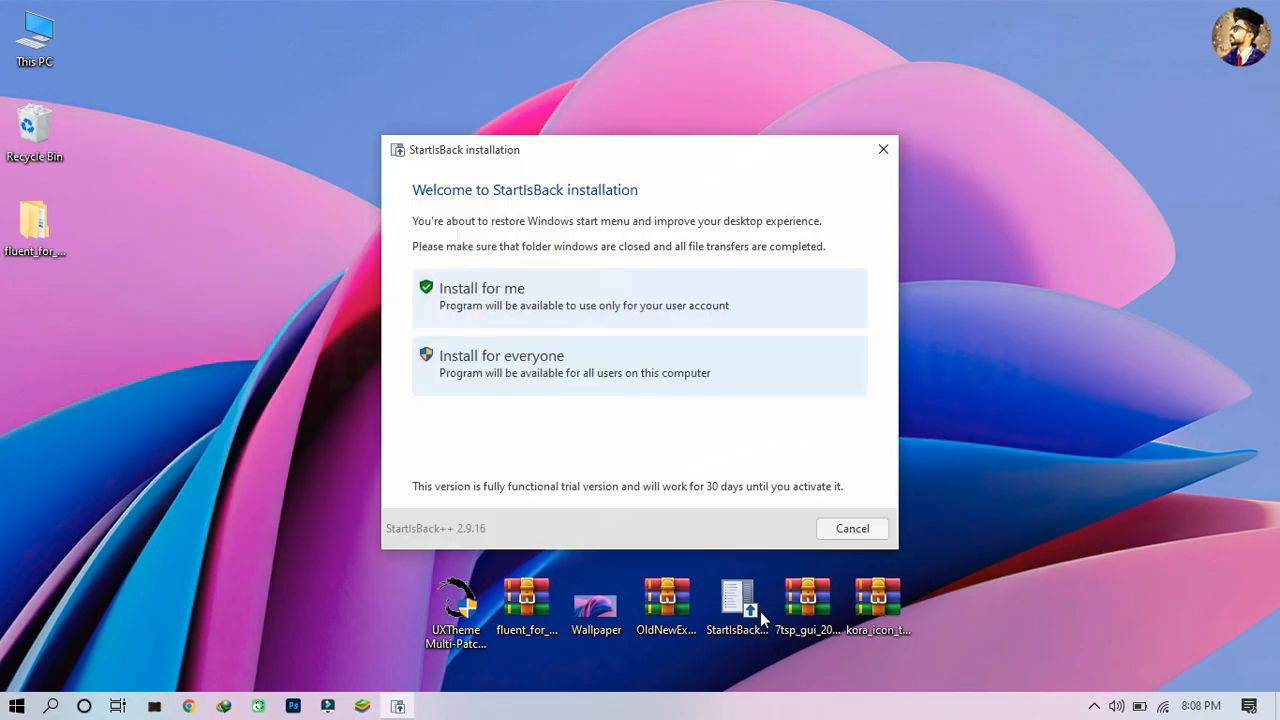
click(695, 304)
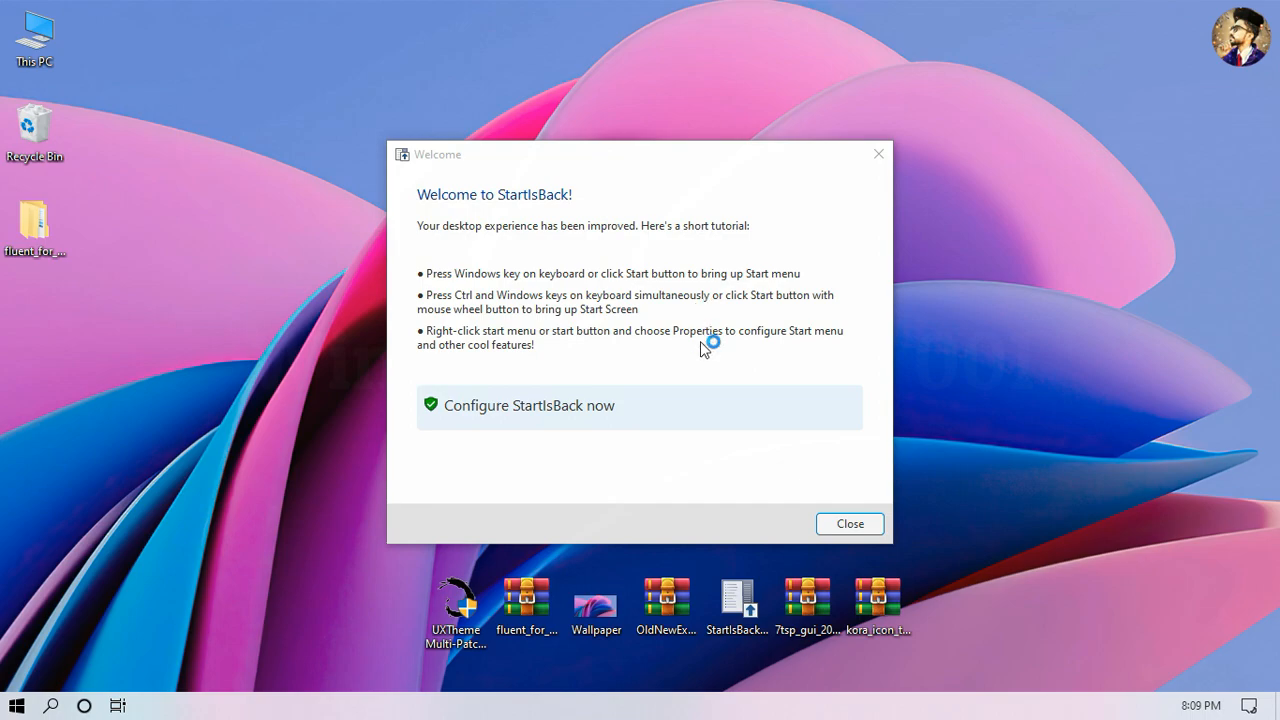
click(704, 404)
click(579, 505)
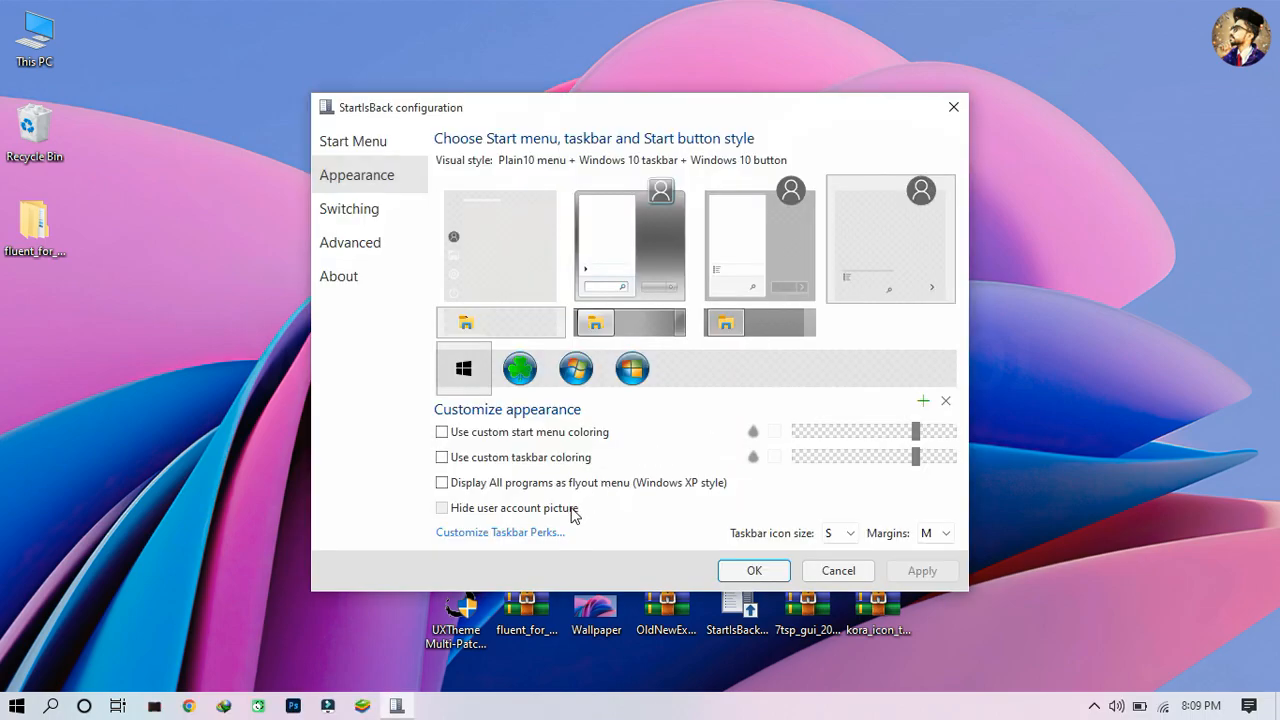
Step: Cut the fluent day SAB and fluent night SAB styles from the fluent package's StartAllBack or StartIsBack Styles folder
double_click(27, 248)
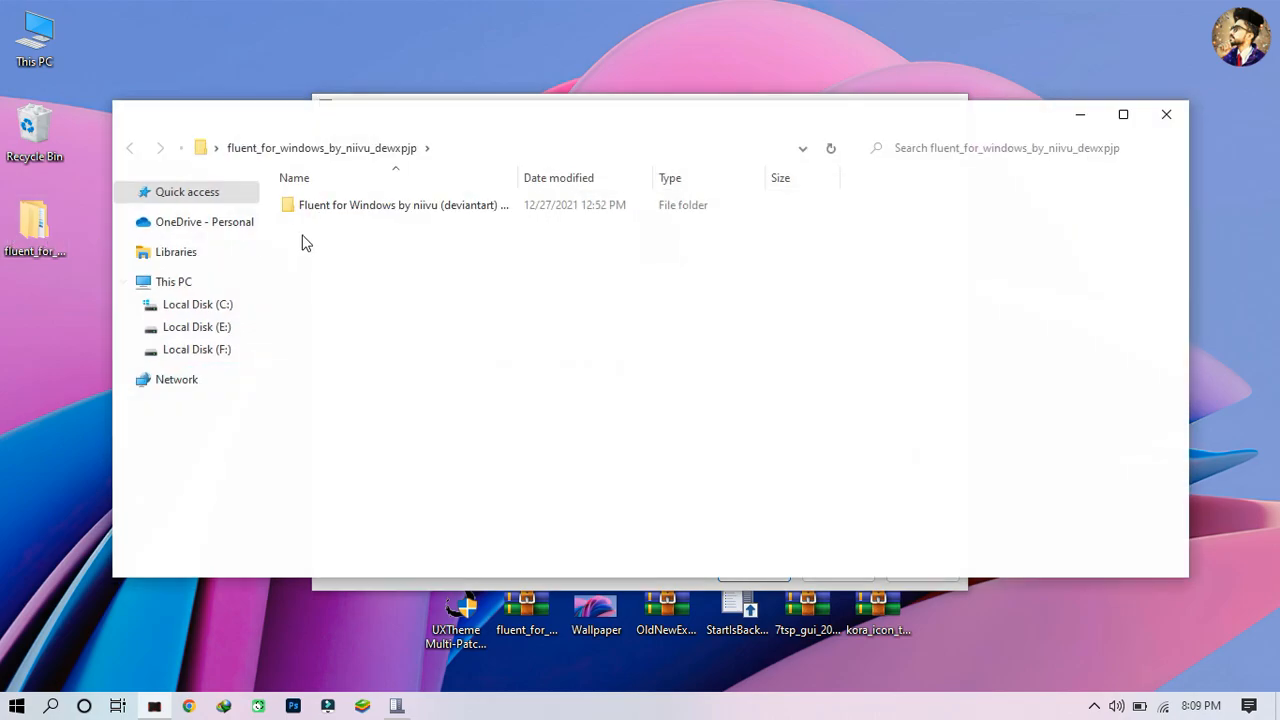
double_click(338, 205)
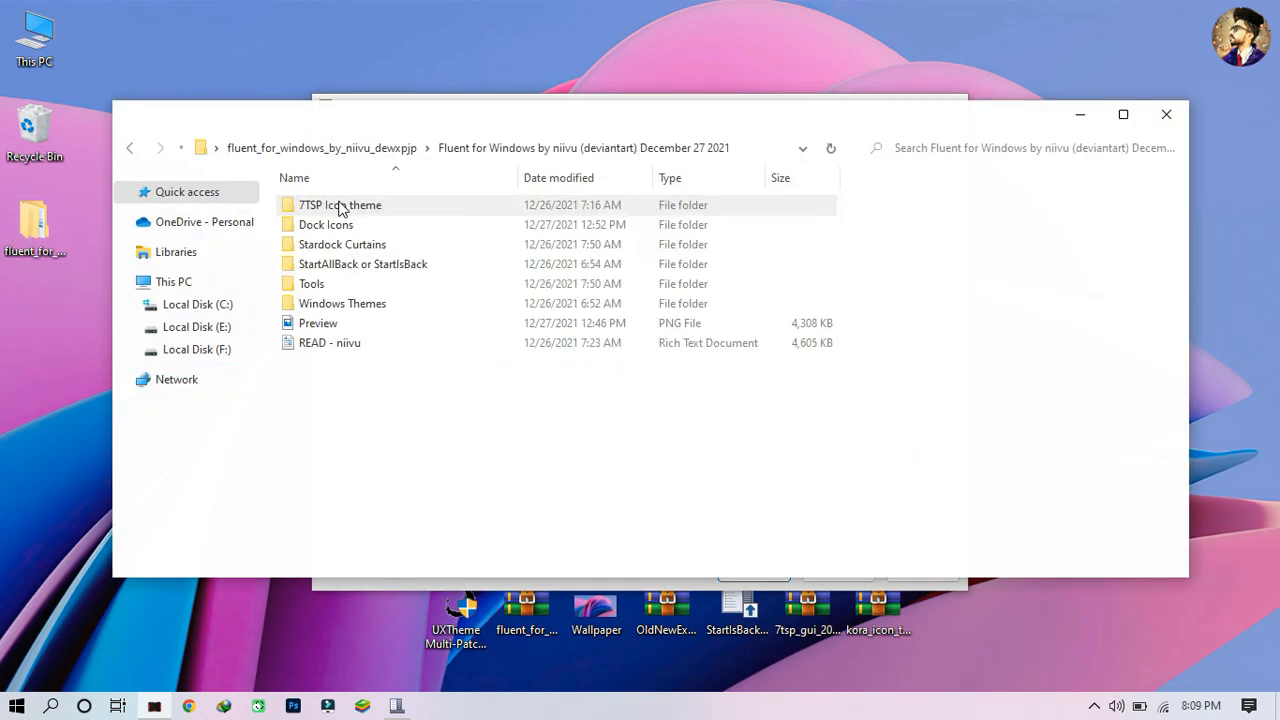
double_click(341, 265)
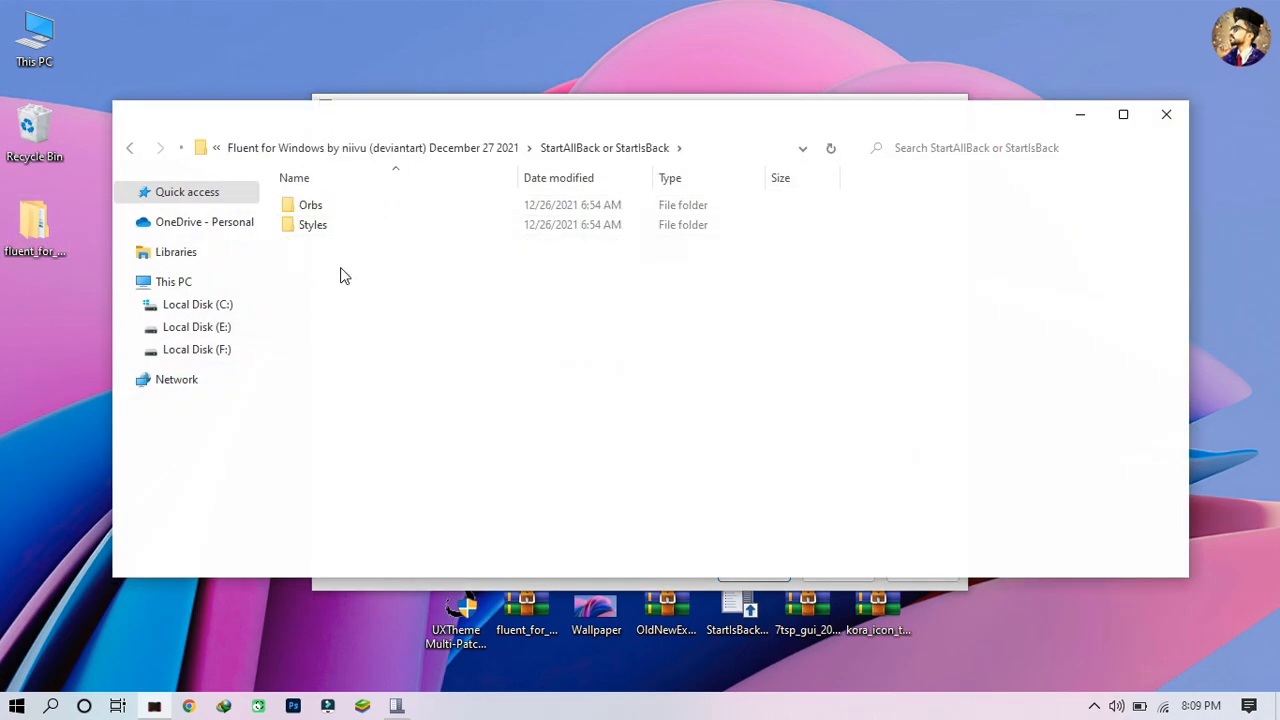
double_click(337, 226)
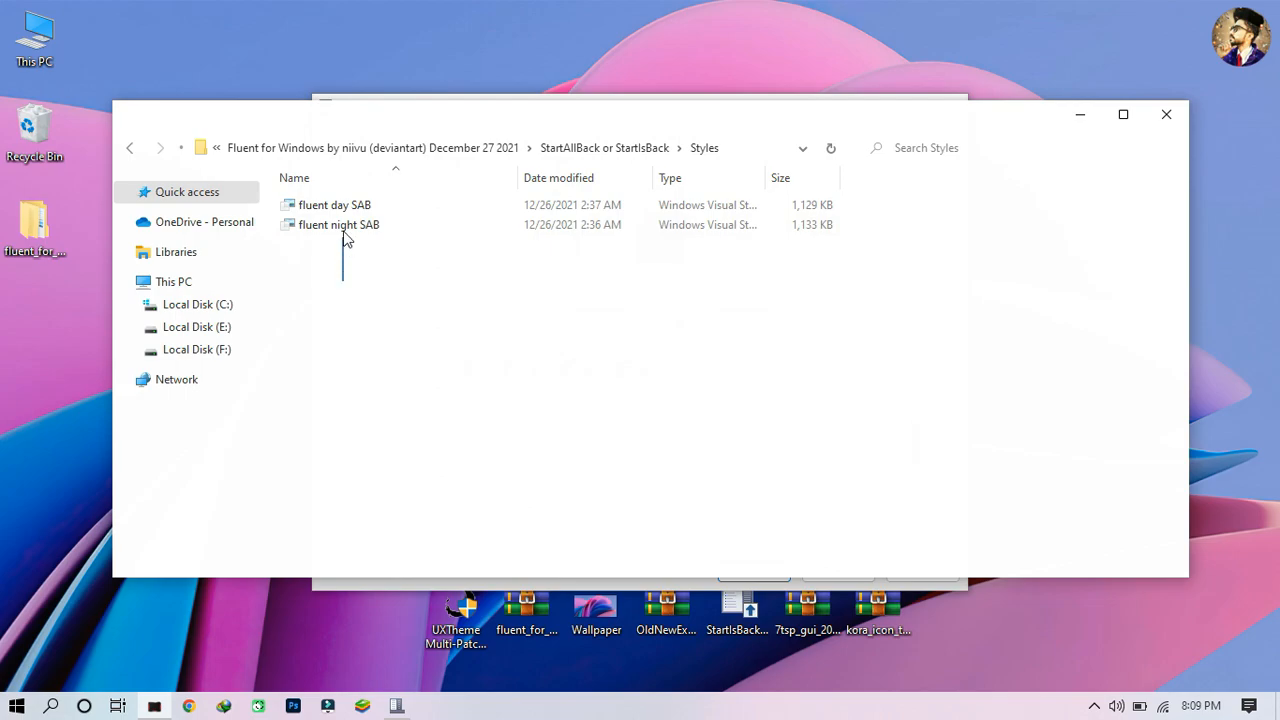
drag(343, 237, 343, 196)
right_click(347, 208)
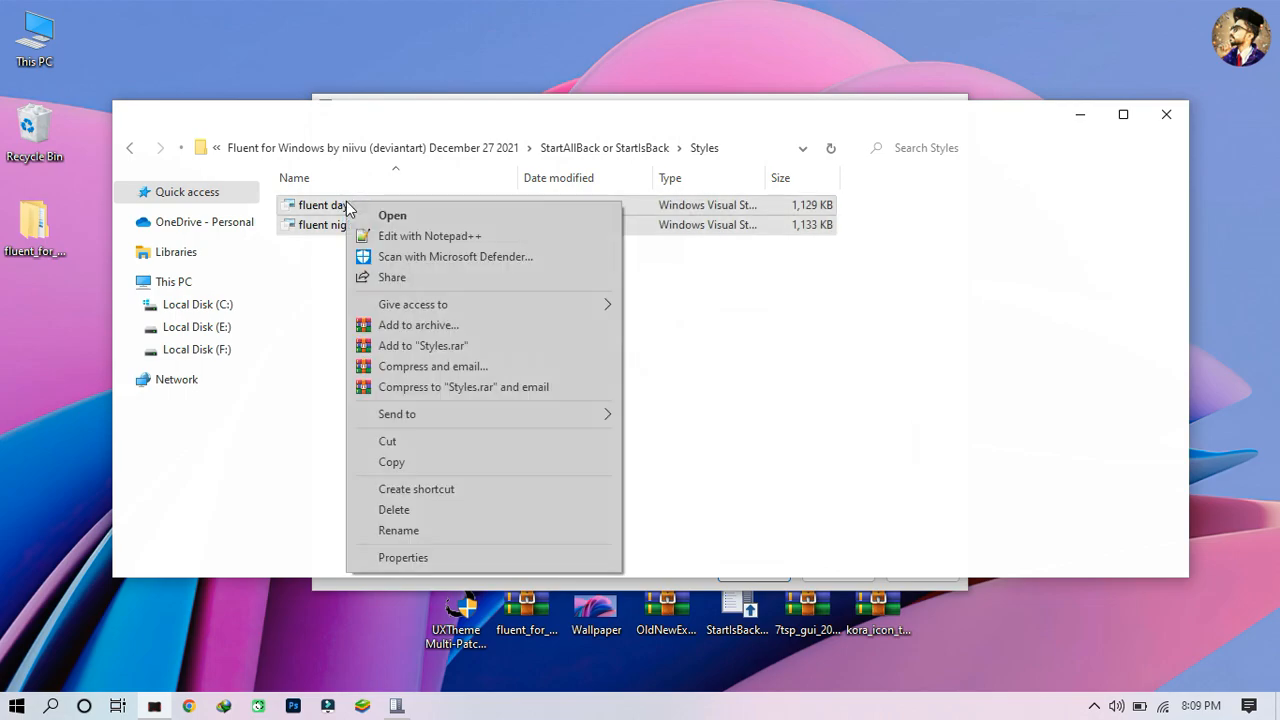
click(401, 444)
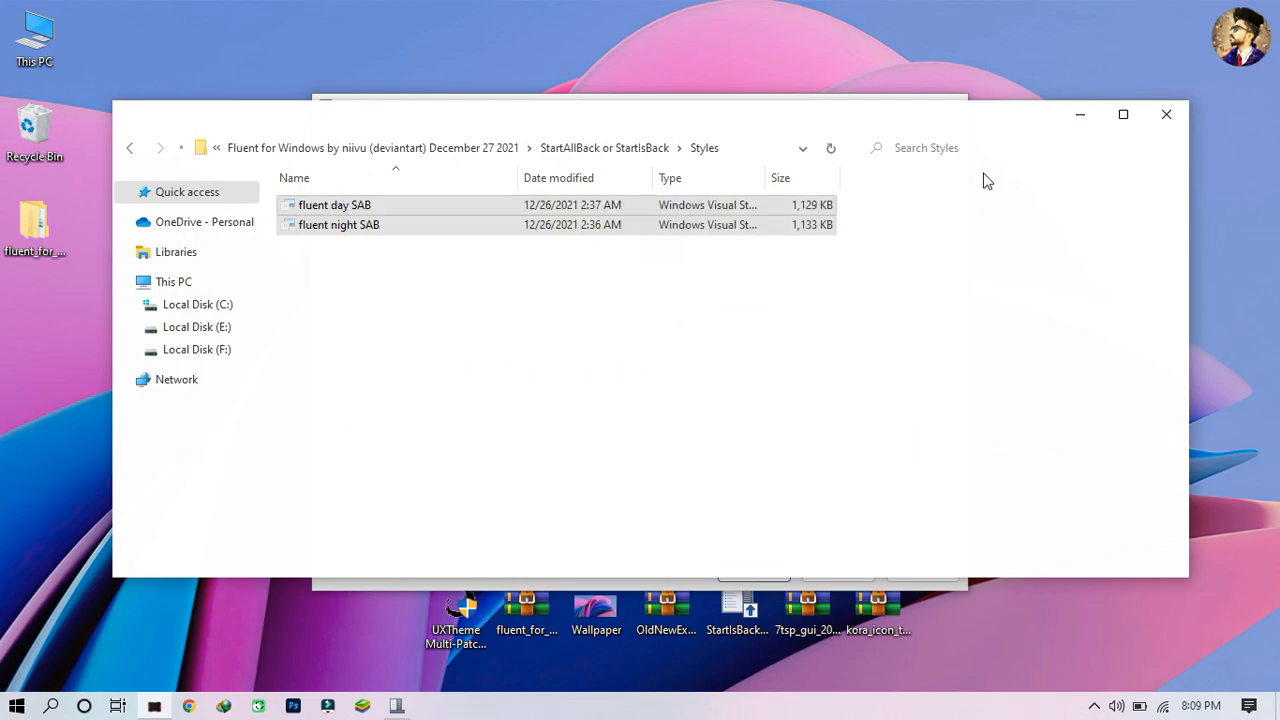
click(1160, 116)
Step: Open the file location of the running StartIsBack configuration process from Task Manager
click(17, 708)
text(ta)
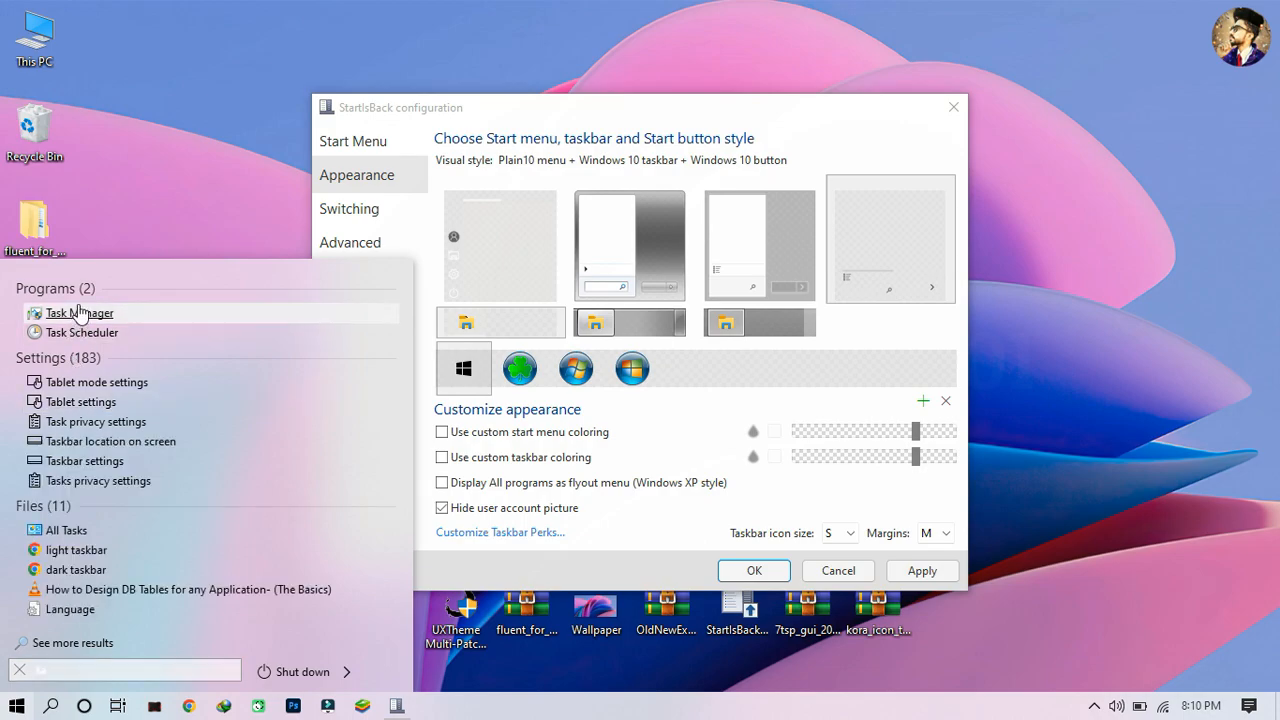
click(79, 312)
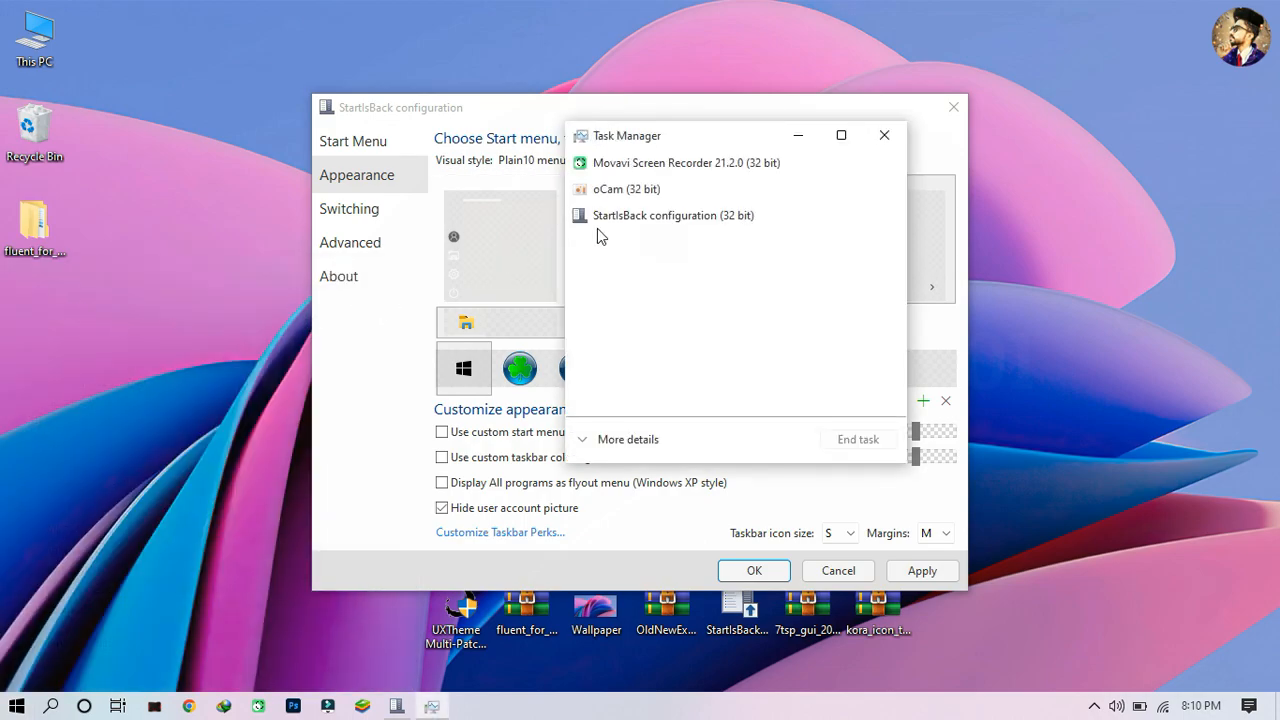
click(608, 222)
right_click(608, 222)
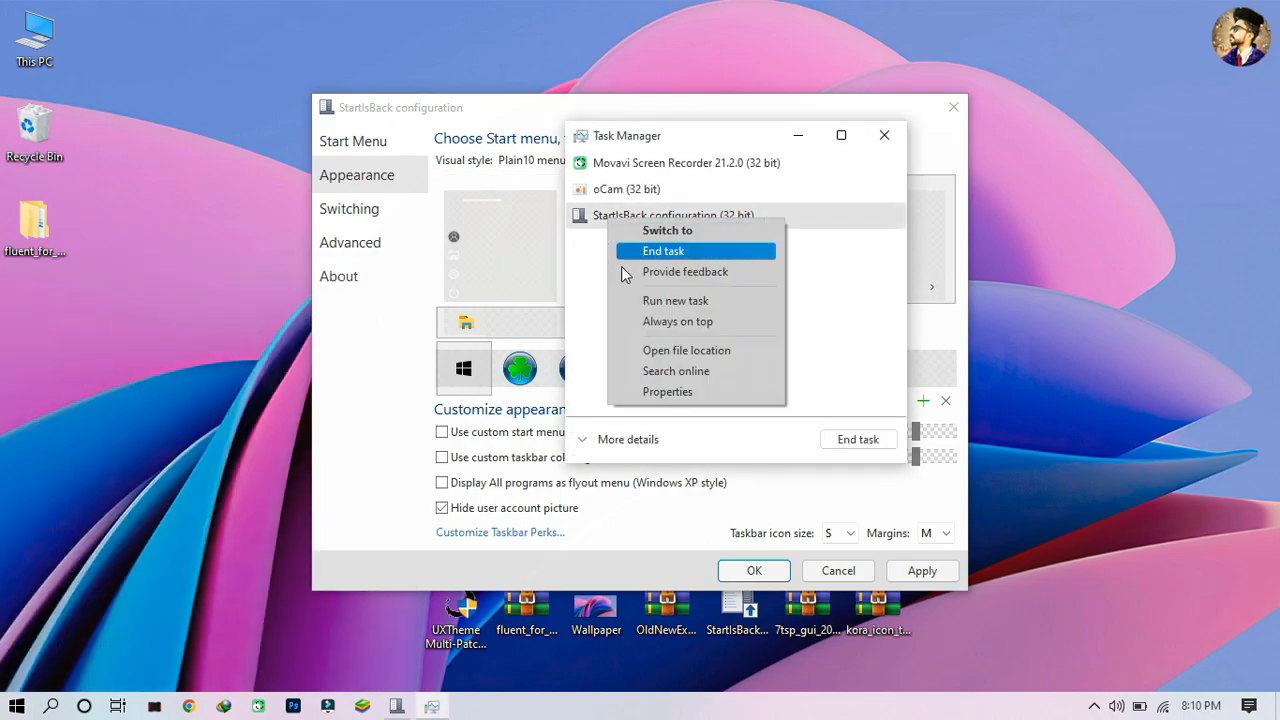
click(639, 355)
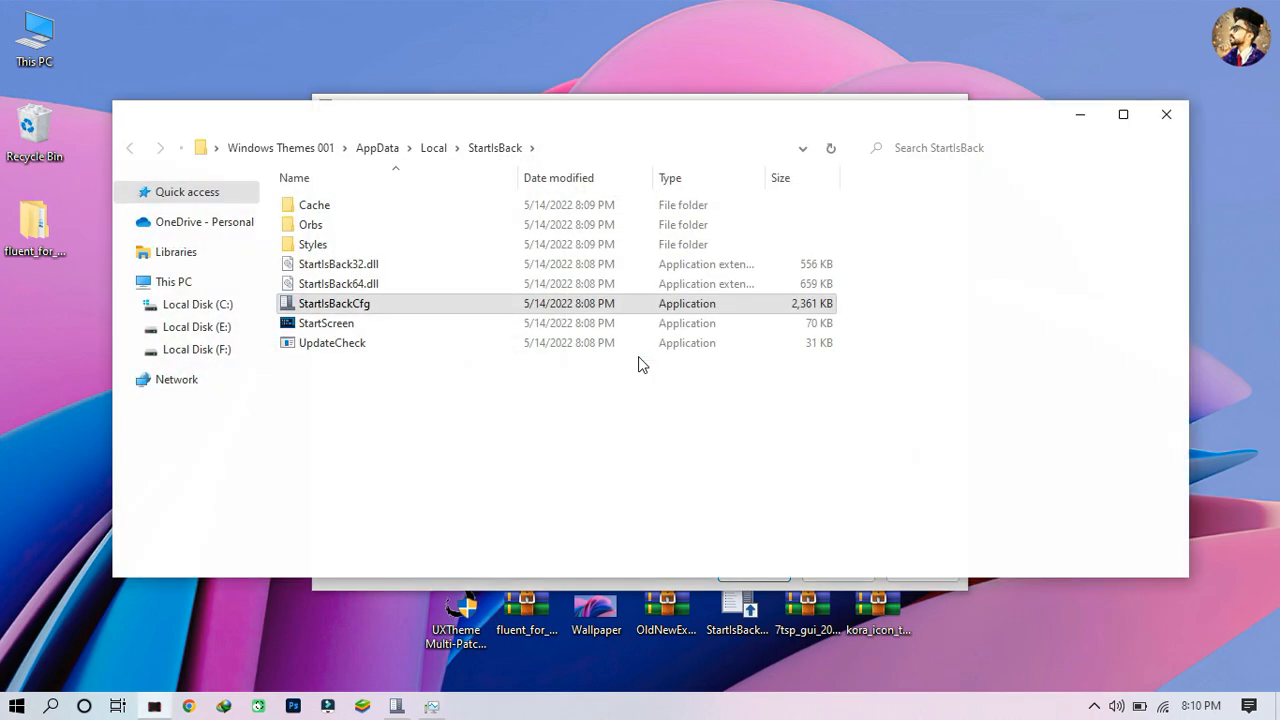
Step: Paste the two fluent SAB styles into StartIsBack's Styles folder and close the folder, Task Manager and StartIsBack configuration
double_click(575, 244)
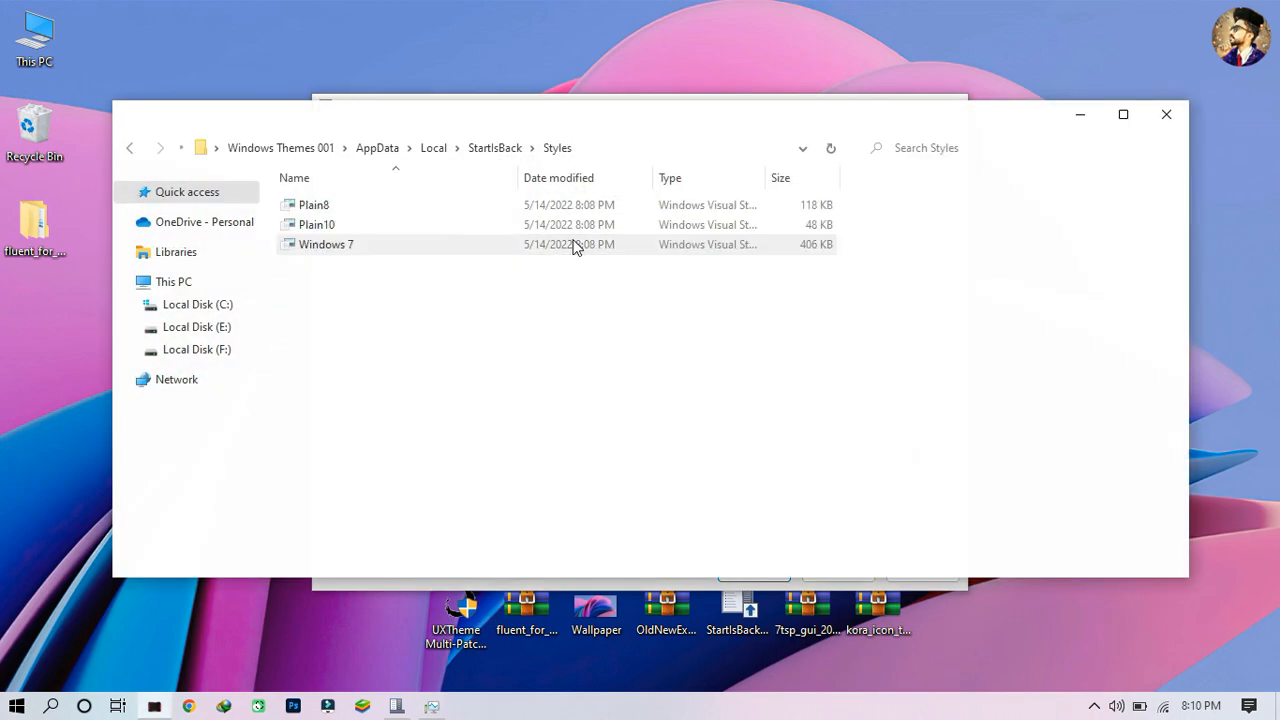
right_click(543, 306)
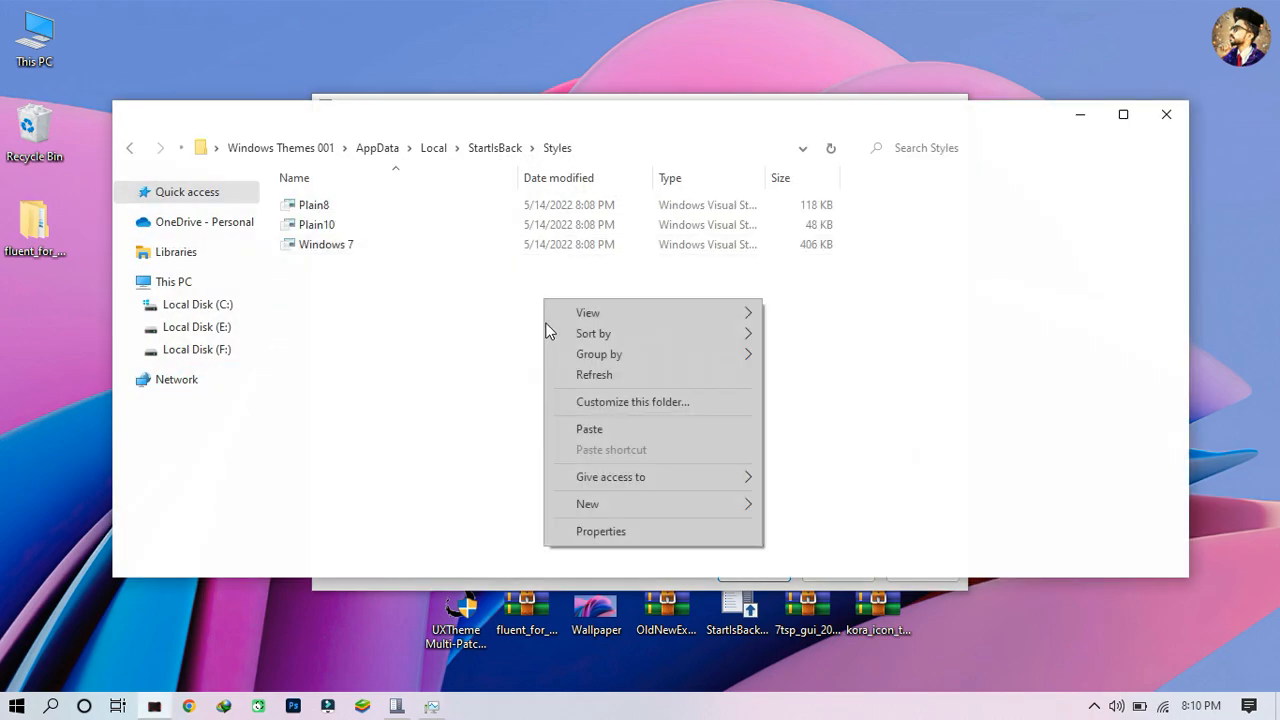
click(577, 430)
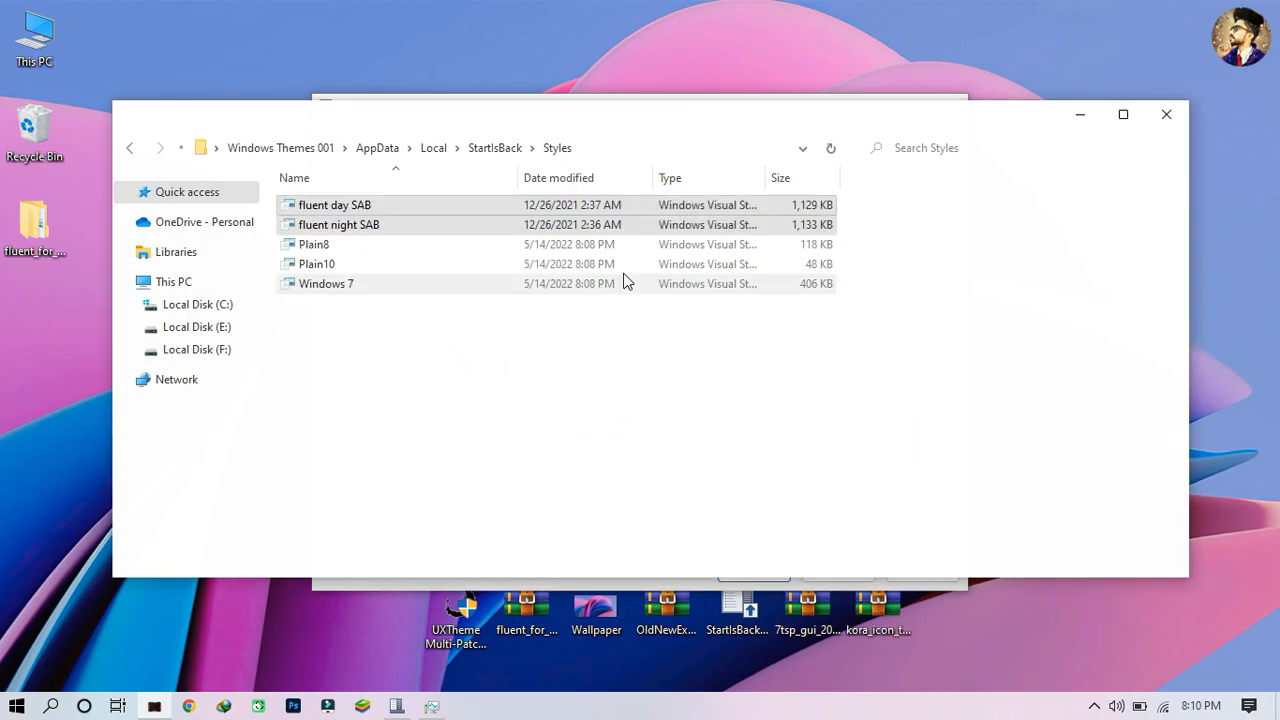
click(1155, 118)
click(897, 141)
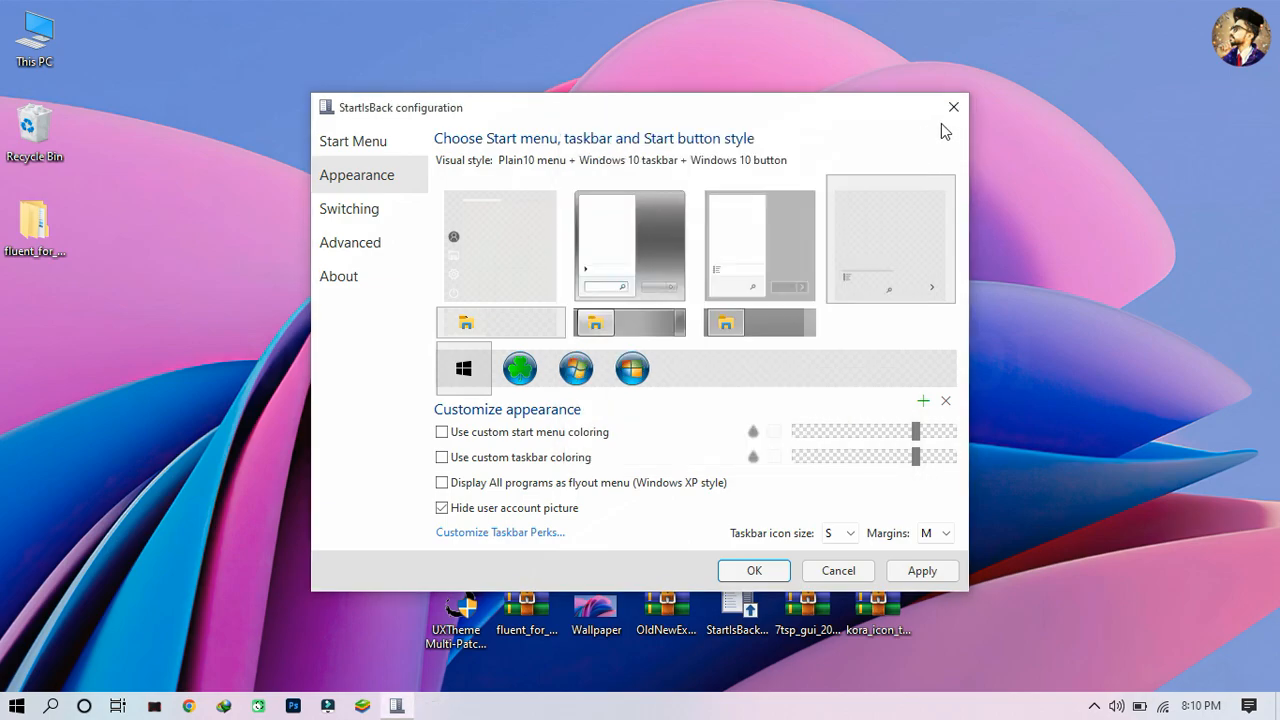
click(952, 108)
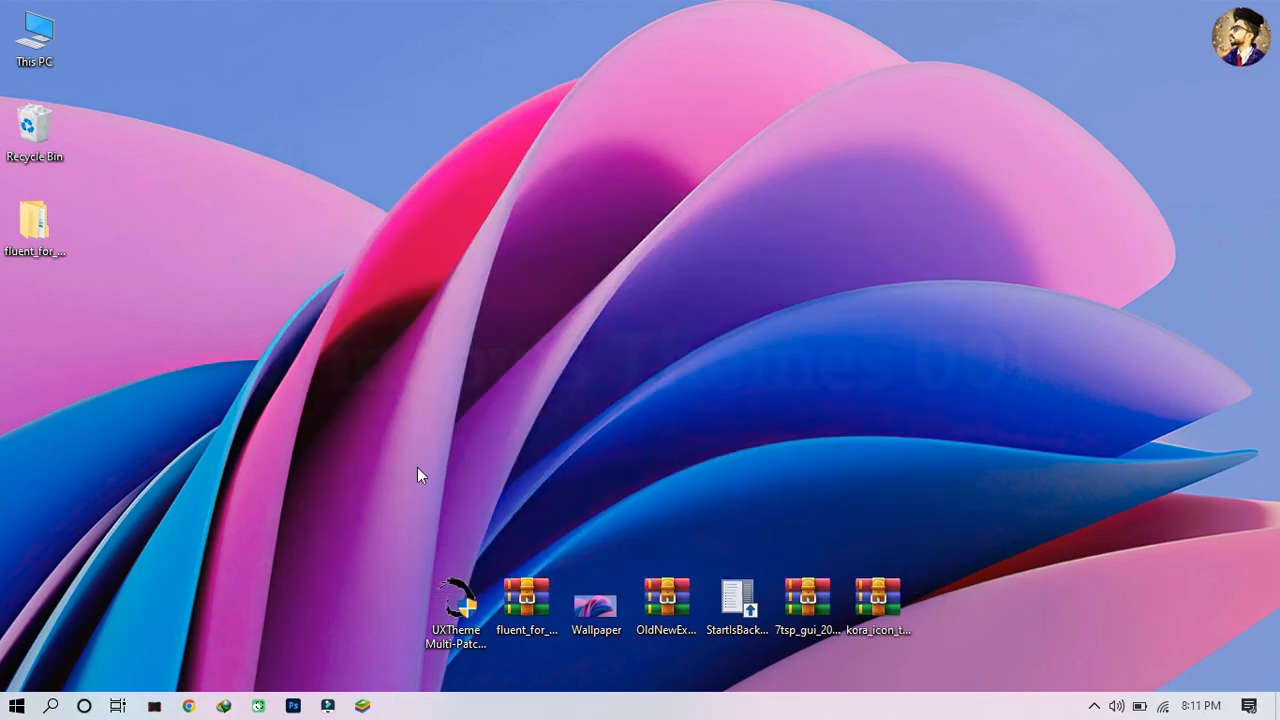
Step: Reopen the StartIsBack configuration and apply the fluent day SAB visual style with the user account picture hidden
click(17, 705)
right_click(338, 640)
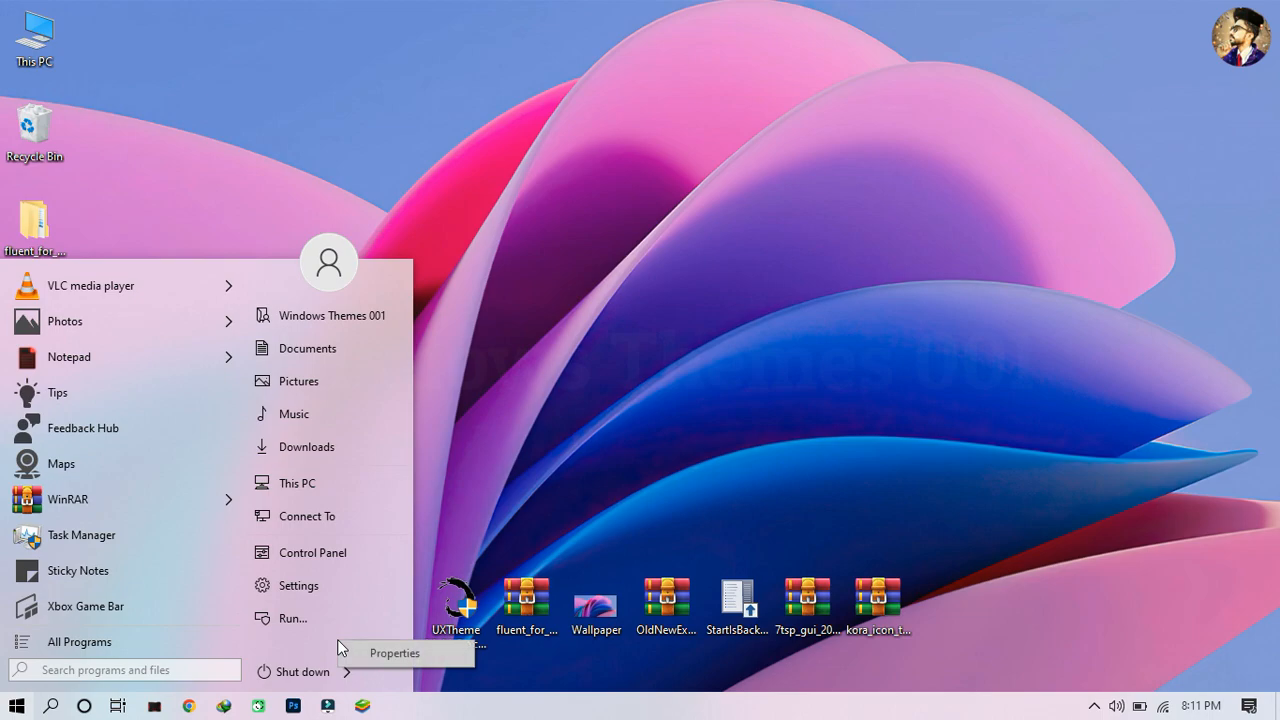
click(364, 650)
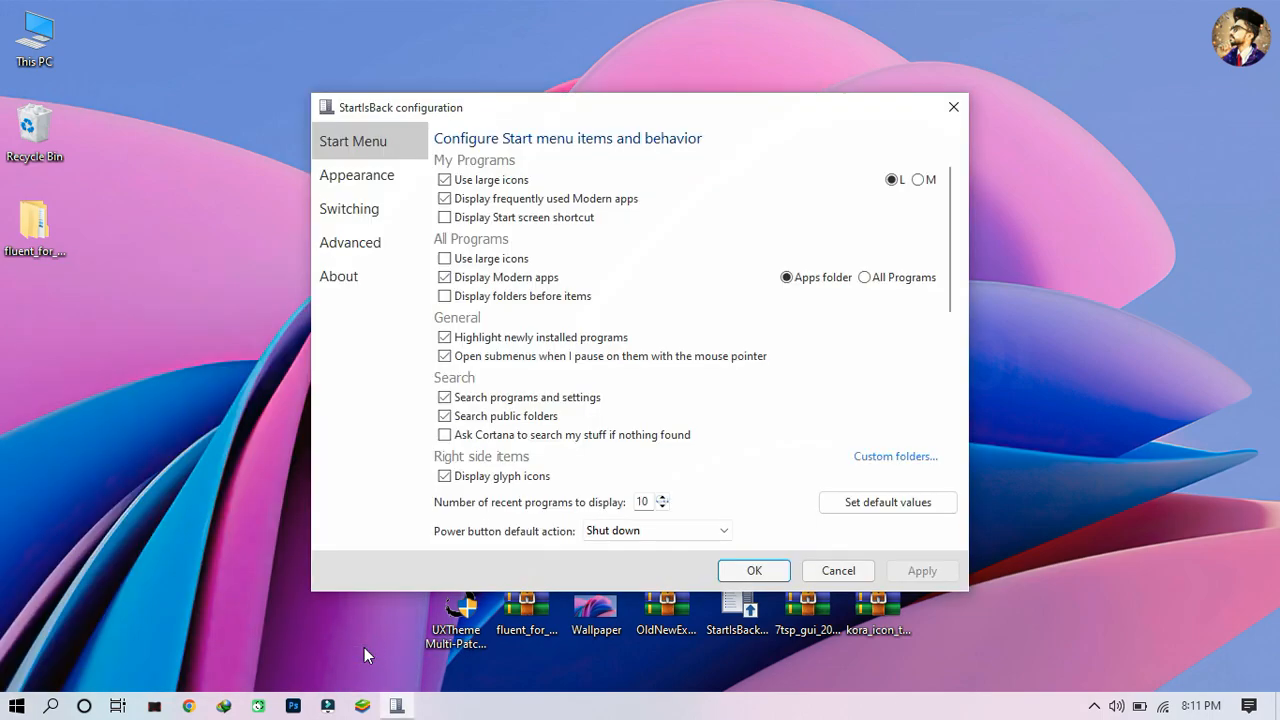
click(383, 174)
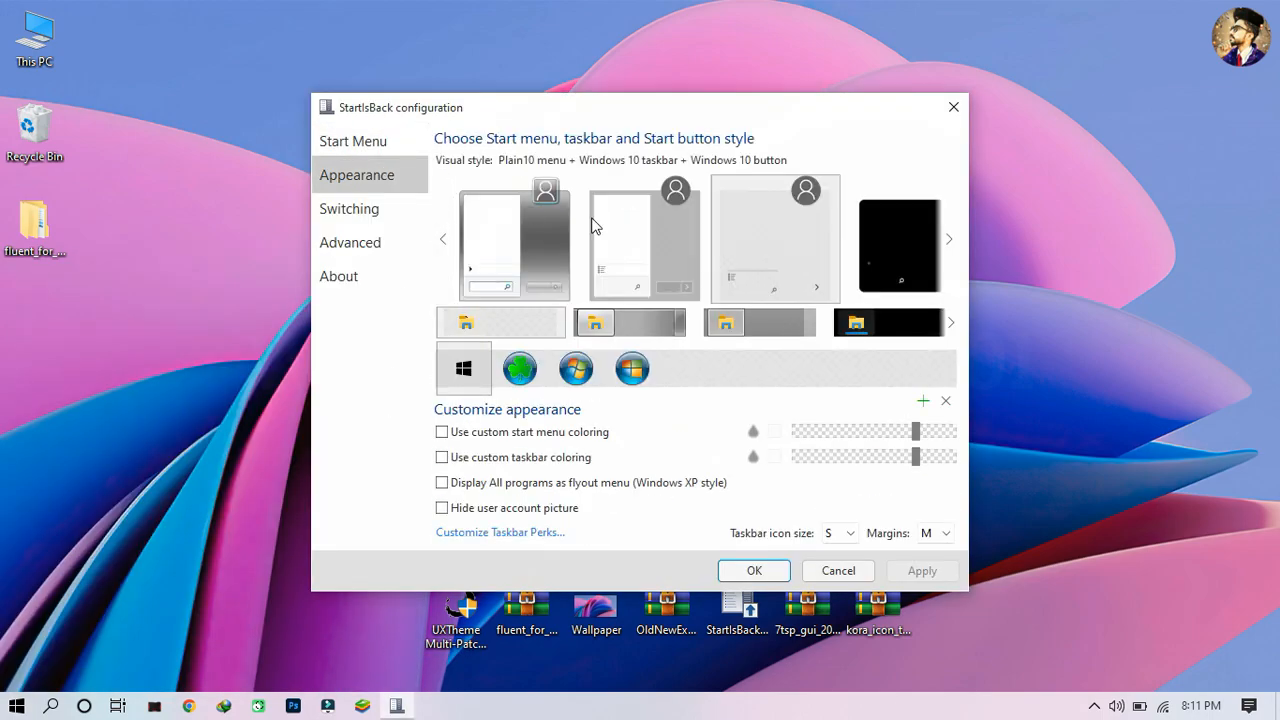
click(951, 260)
click(930, 262)
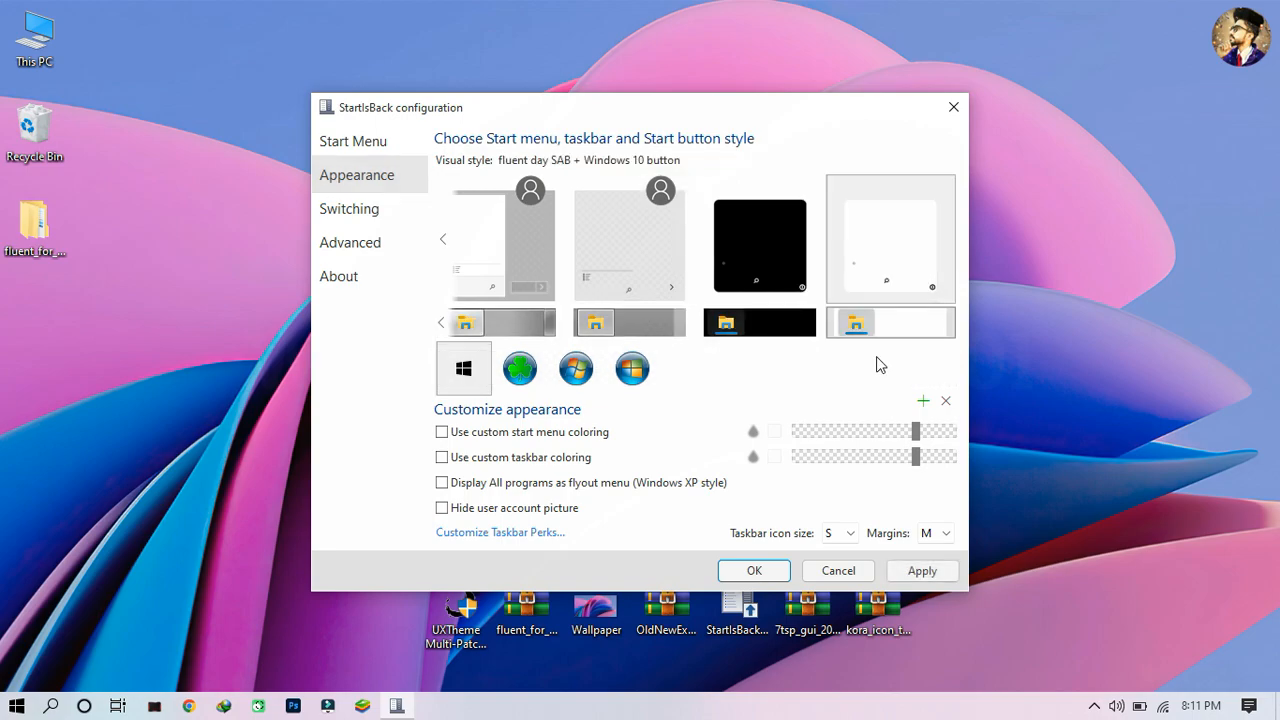
click(544, 510)
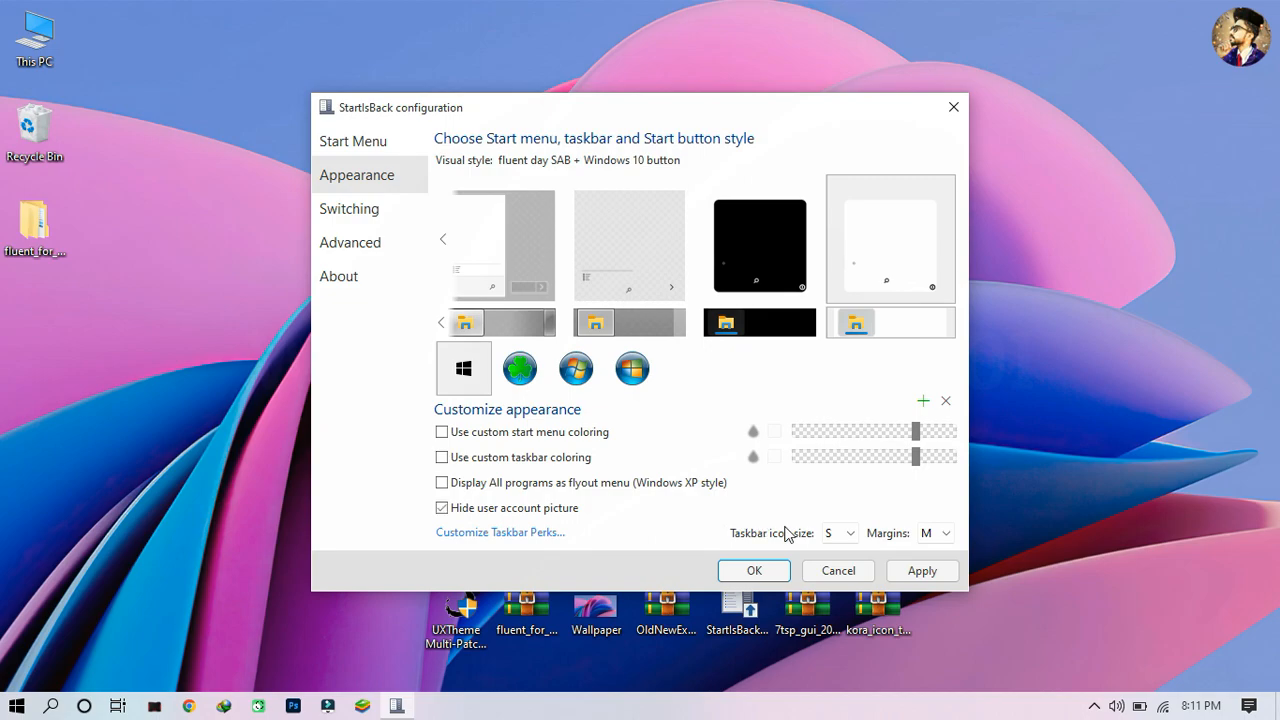
click(902, 569)
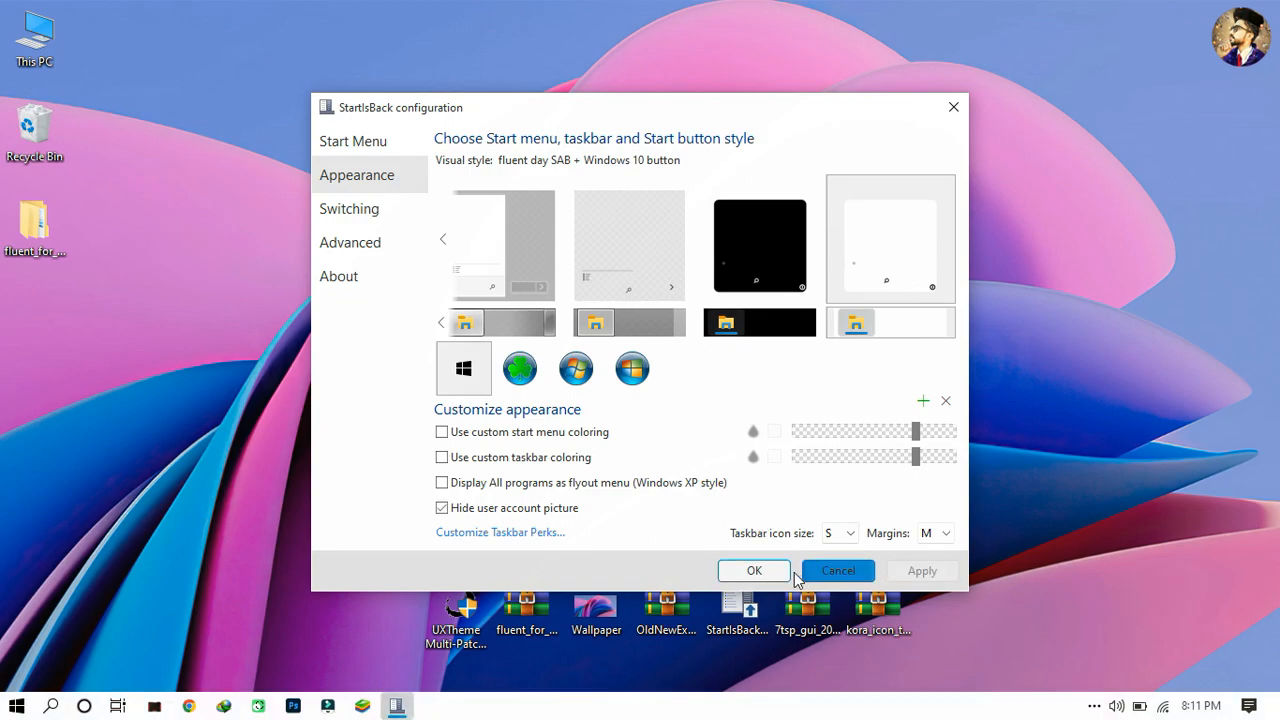
click(756, 571)
Step: Unlock the taskbar, move it to the upper edge of the desktop, and check the restyled Start menu
right_click(735, 714)
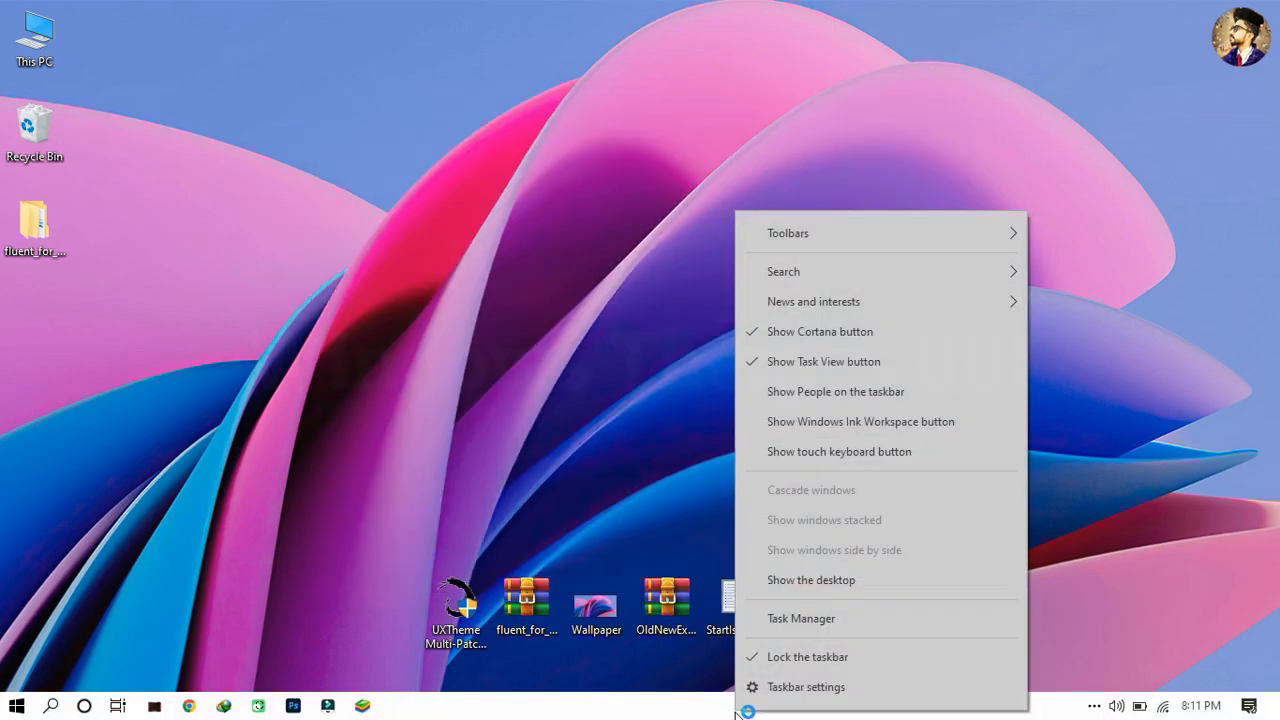
click(757, 654)
drag(928, 706, 880, 10)
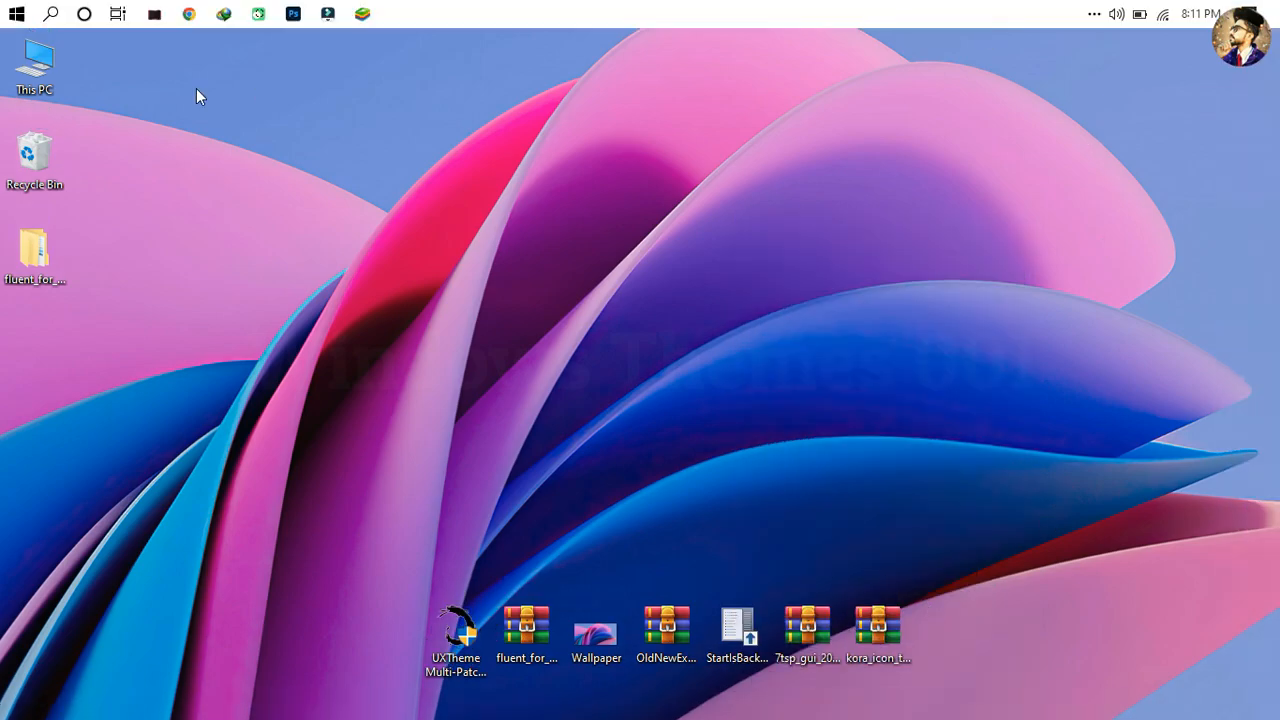
click(5, 15)
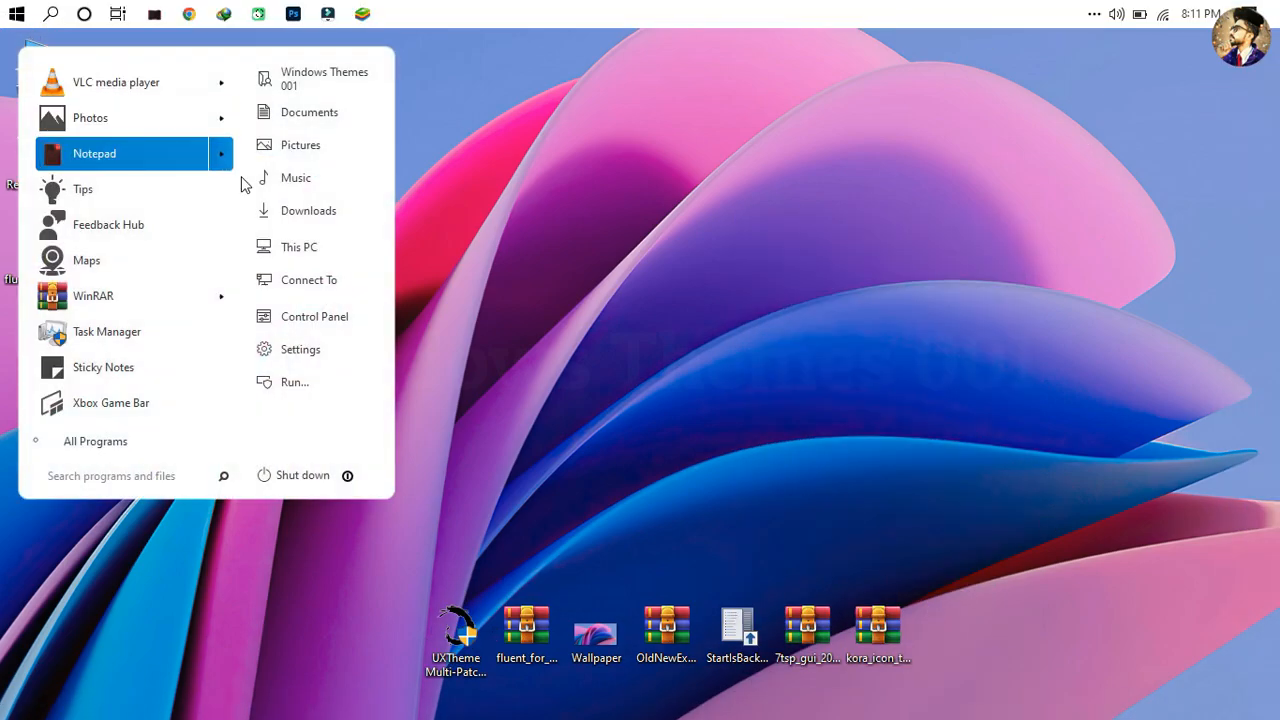
click(494, 182)
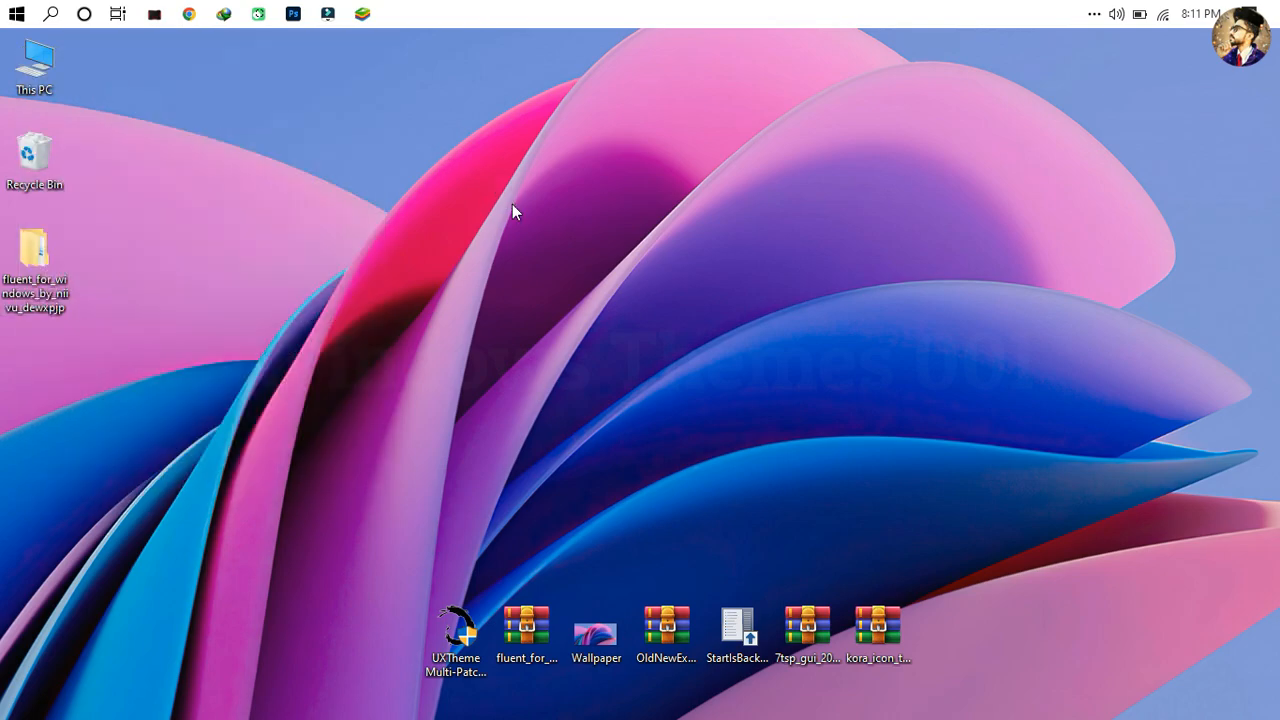
Step: Extract the 7tsp_gui_2019_edition archive into its own folder on the desktop
right_click(809, 646)
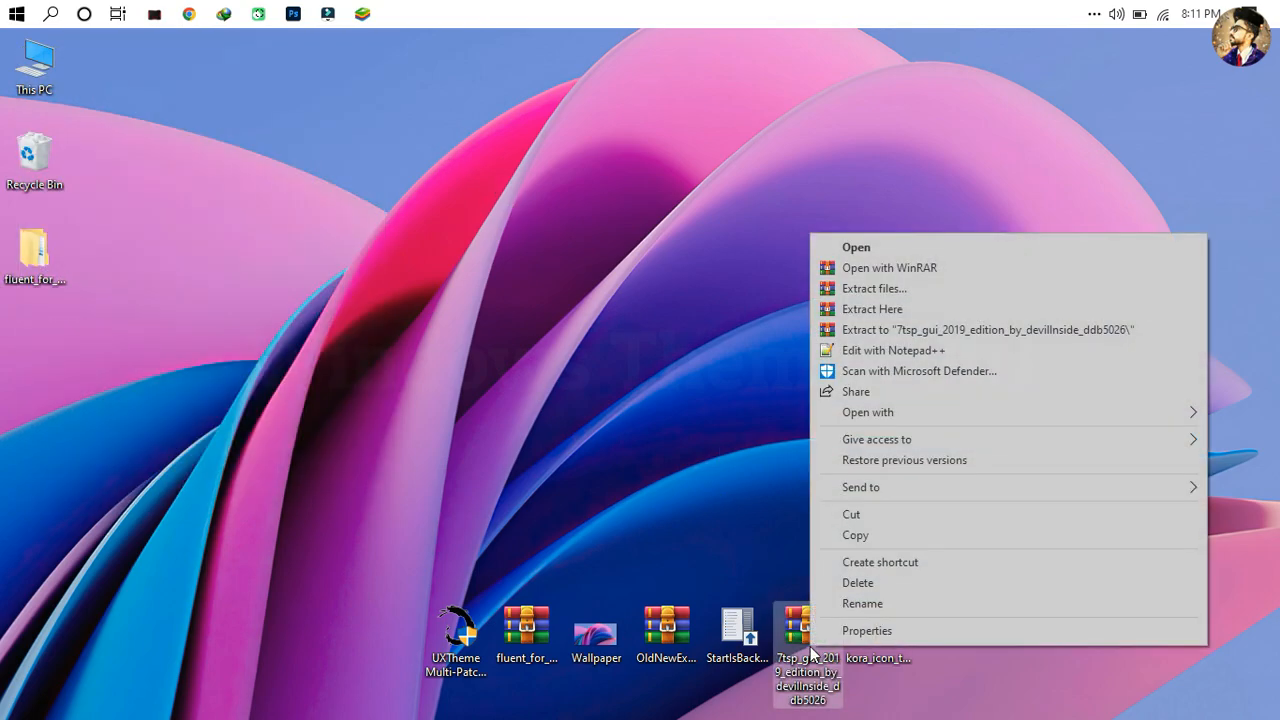
click(818, 288)
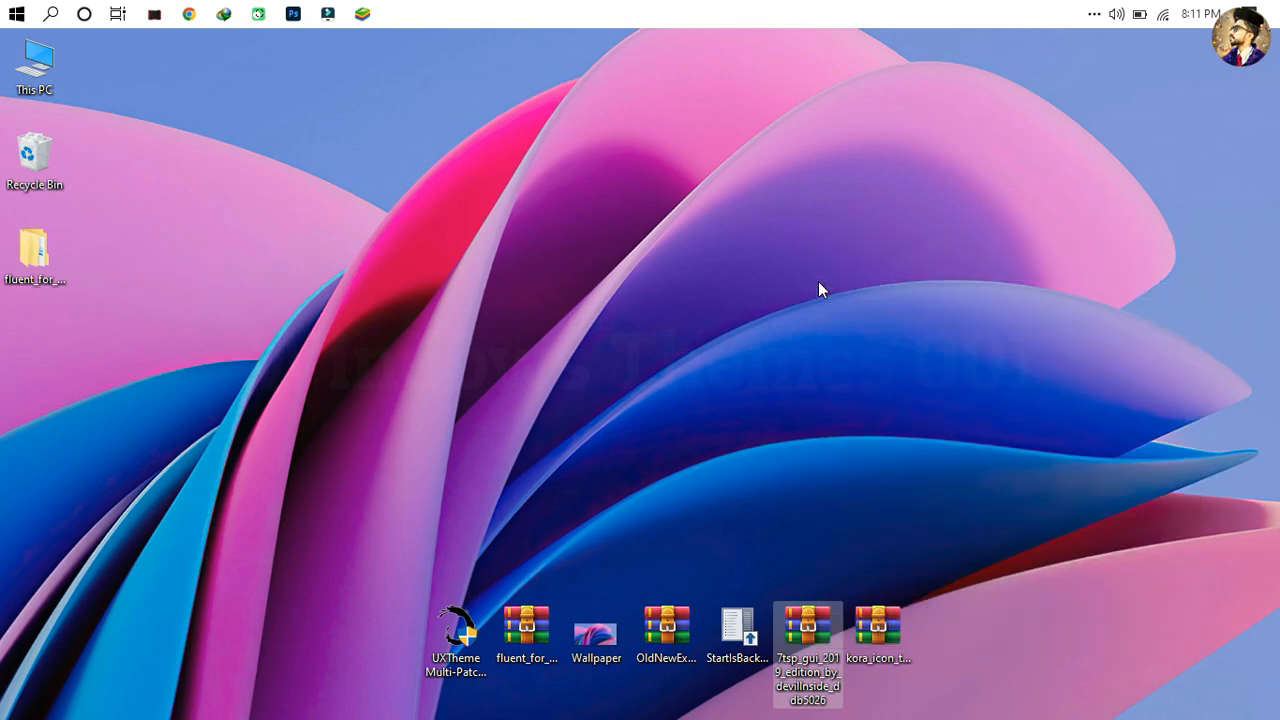
click(695, 561)
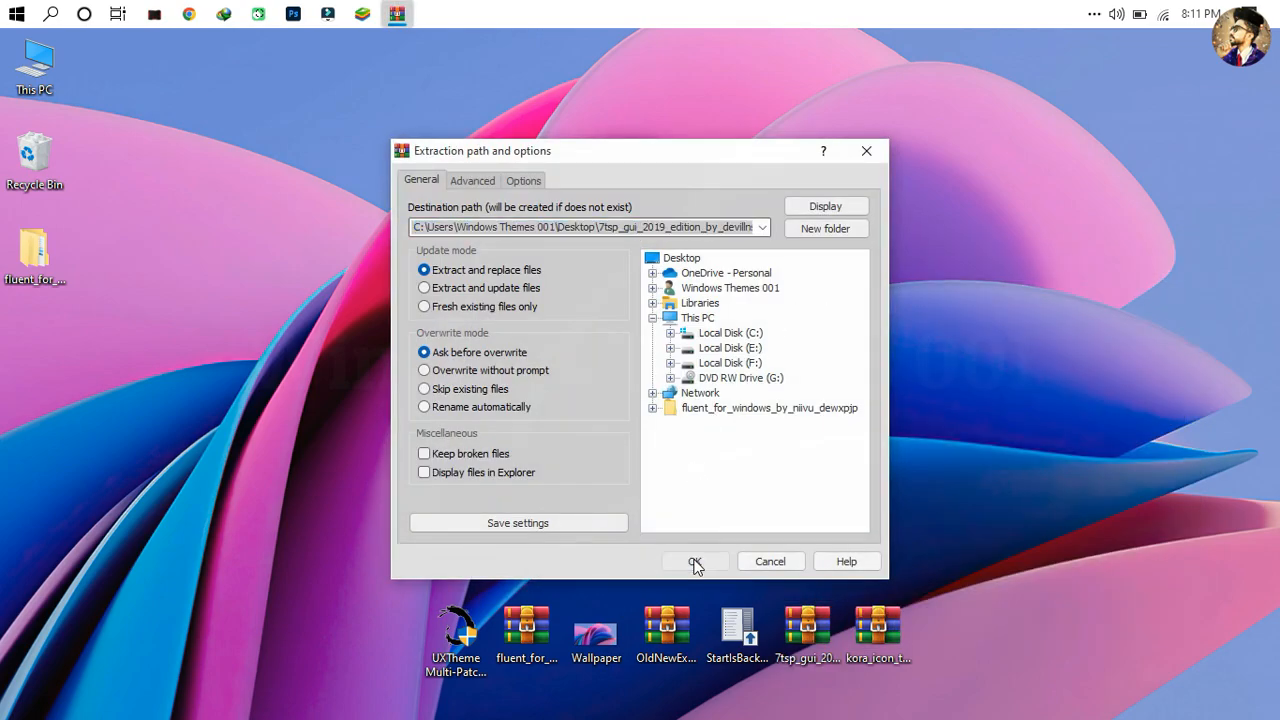
Step: Extract the kora_icon_theme archive into its own folder on the desktop
click(862, 608)
right_click(877, 606)
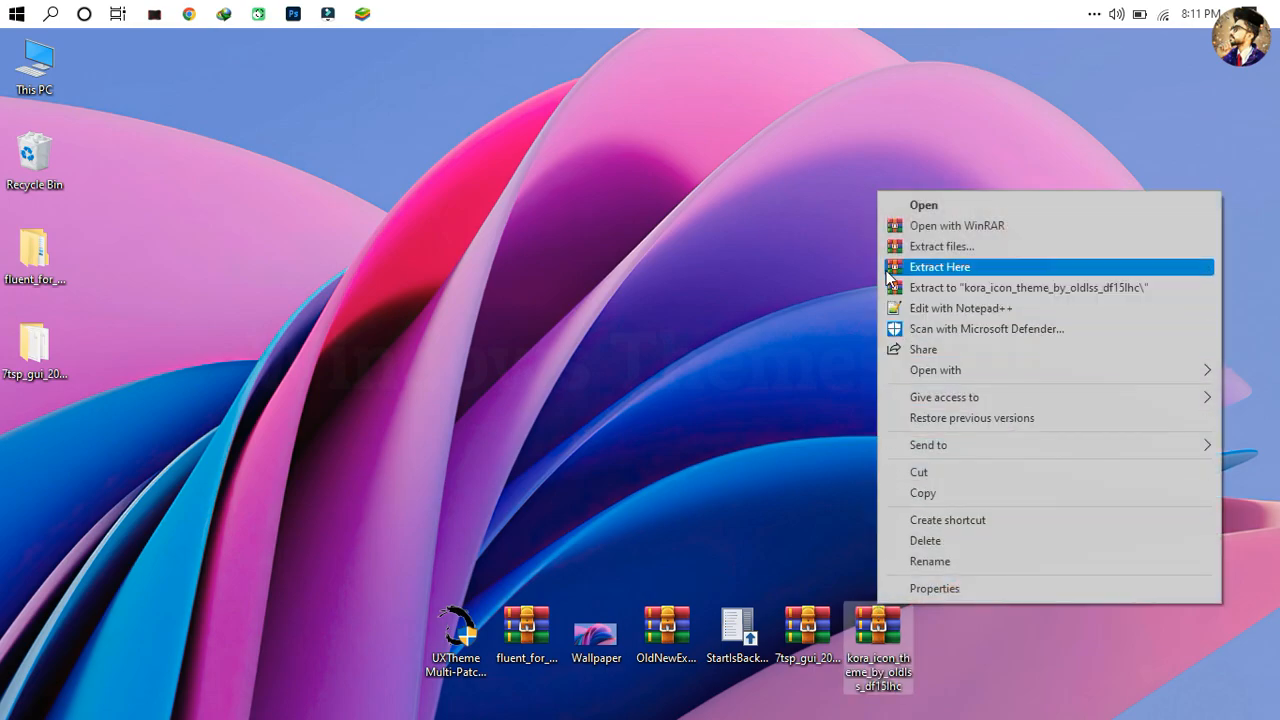
click(886, 250)
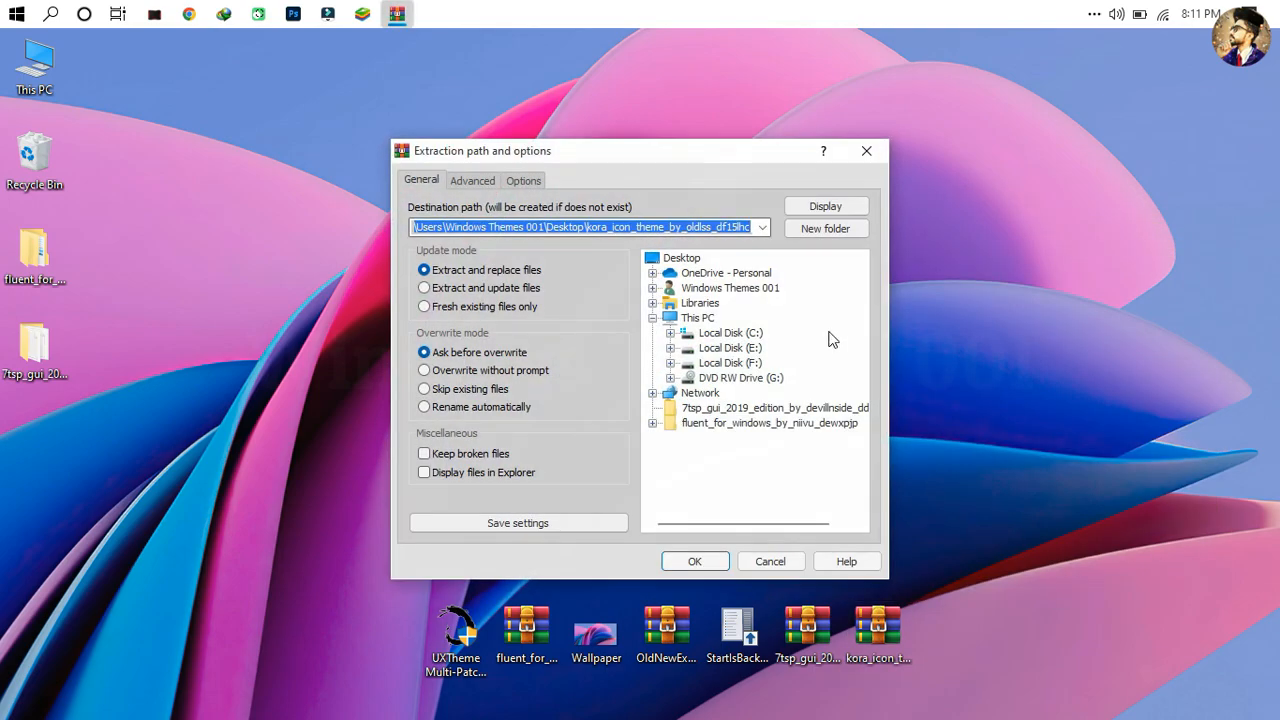
click(694, 561)
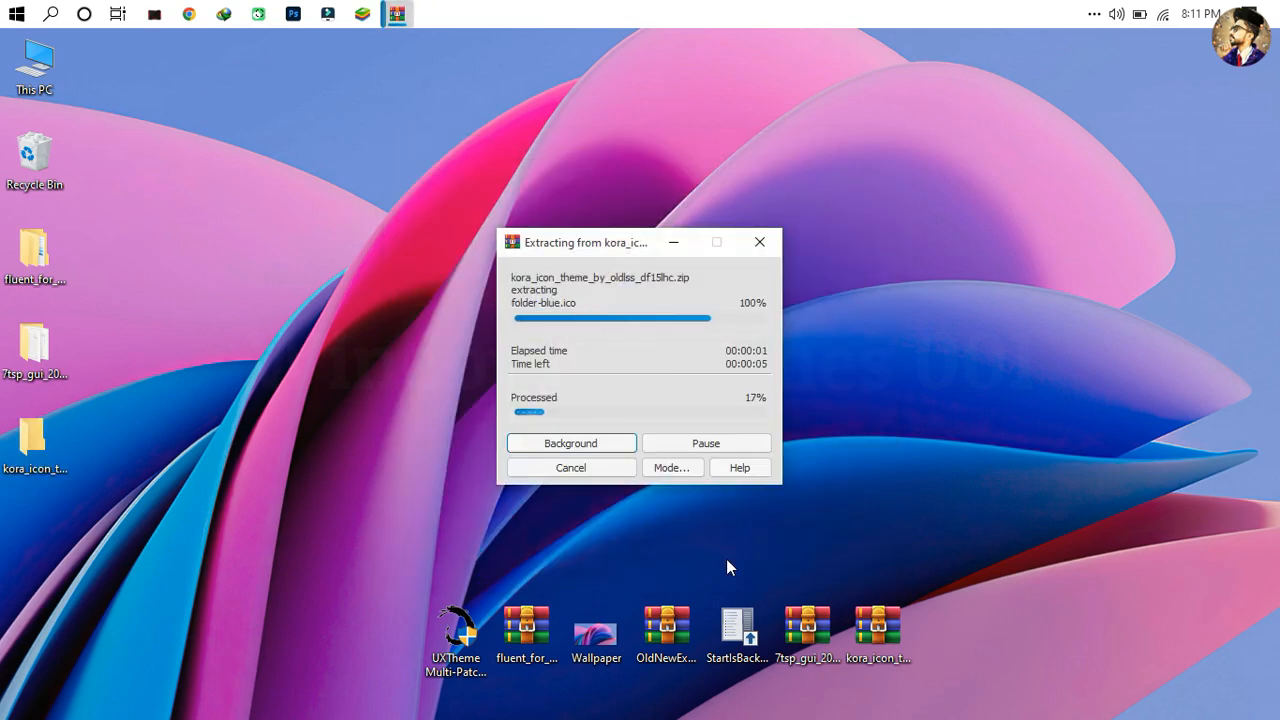
Step: In the extracted 7TSP Kora Icon Packs folder, rename "7TSP Kora.7z remove" to "7TSP Kora.7z" and close the folder
double_click(58, 445)
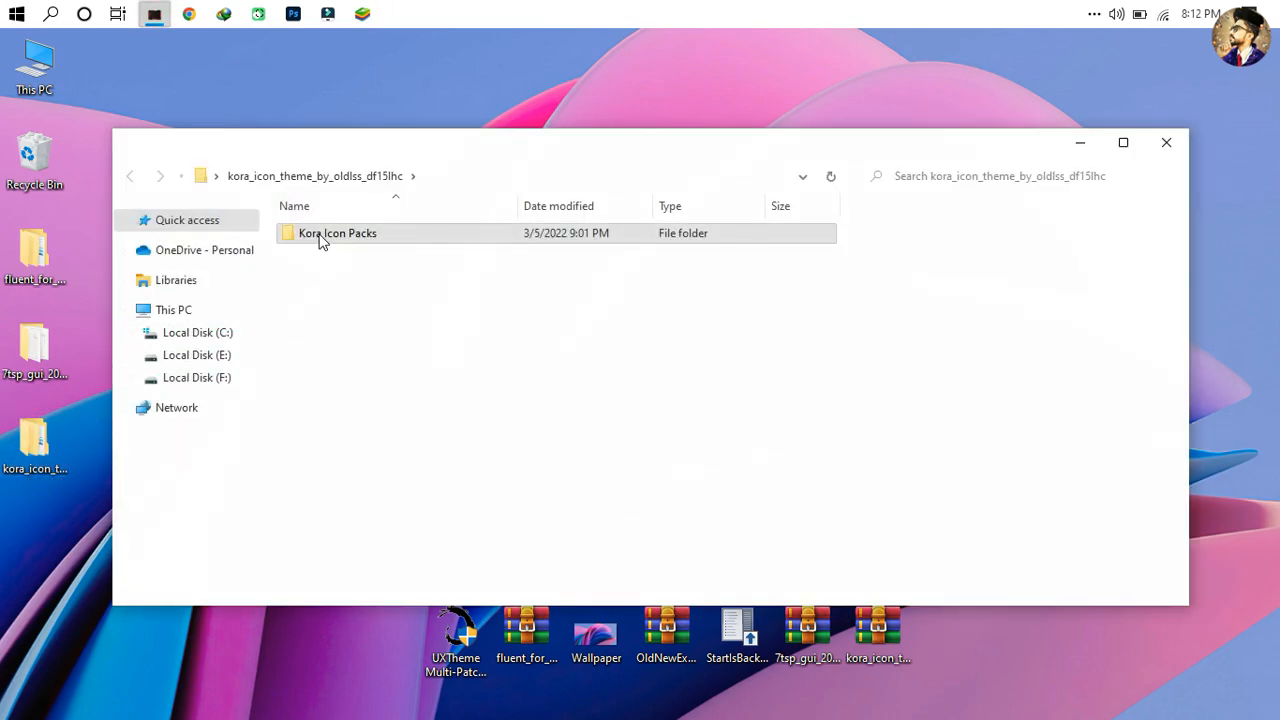
double_click(320, 238)
double_click(335, 236)
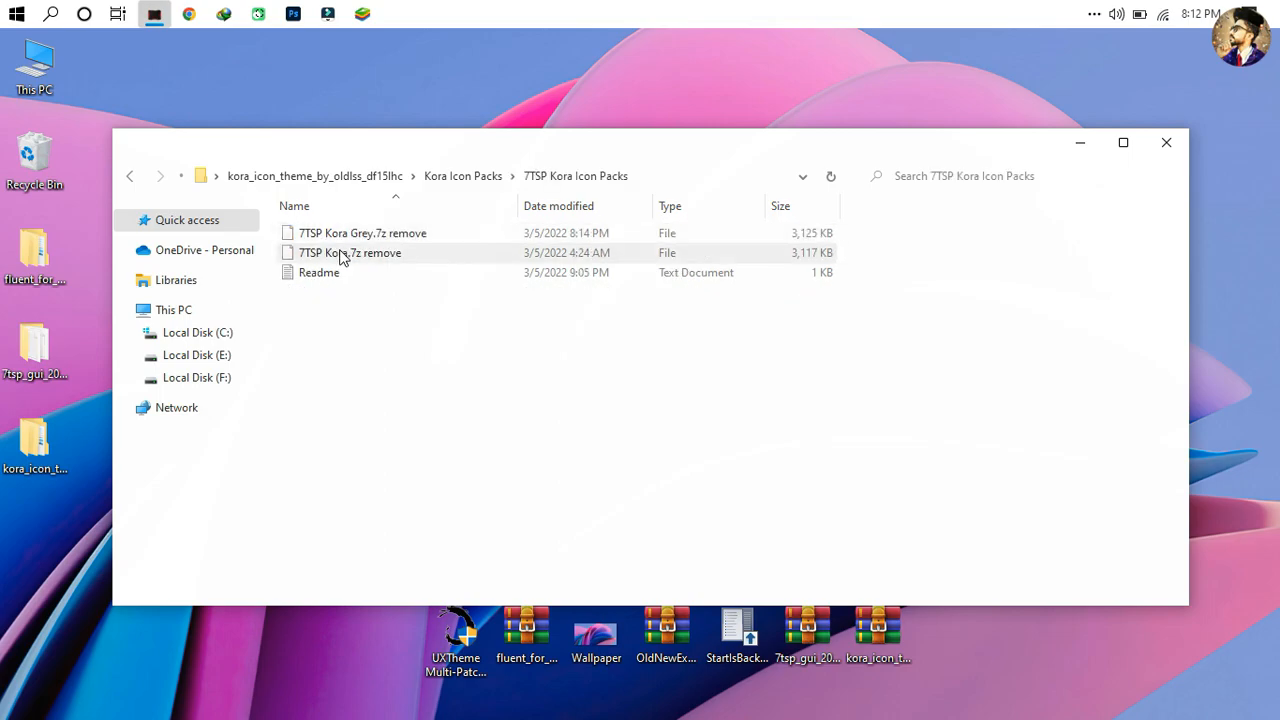
right_click(341, 252)
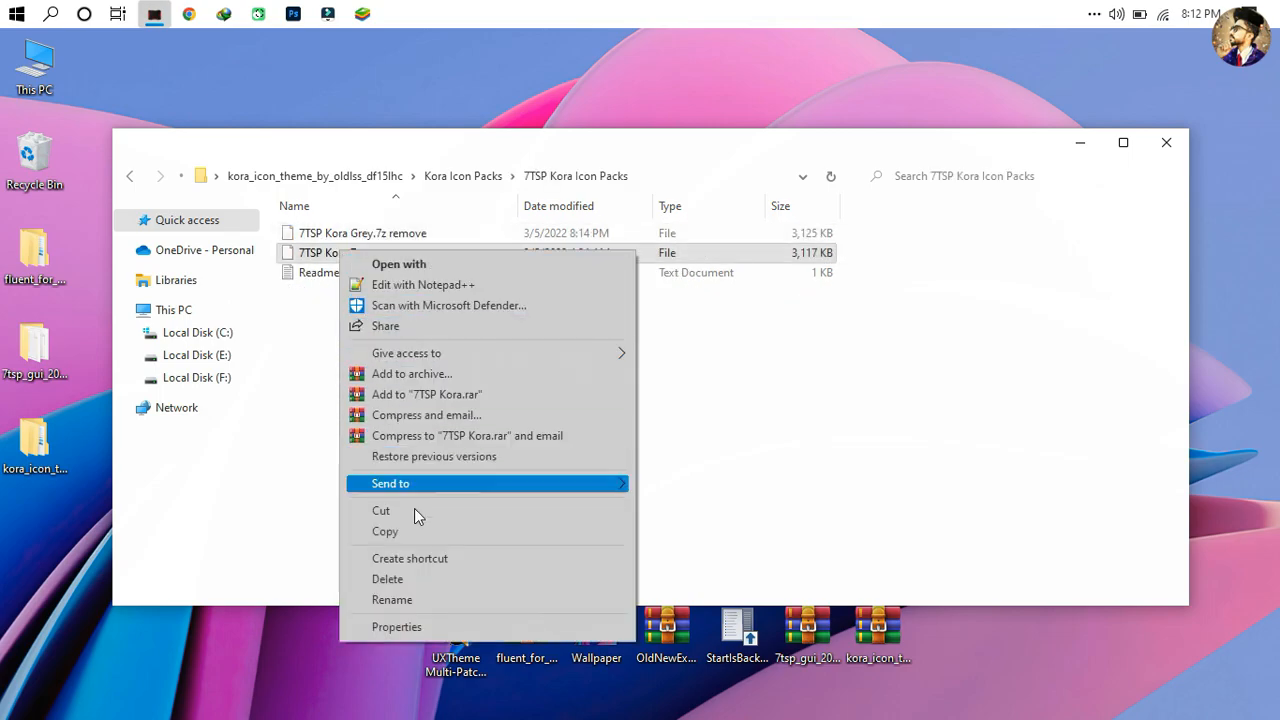
click(429, 599)
click(405, 255)
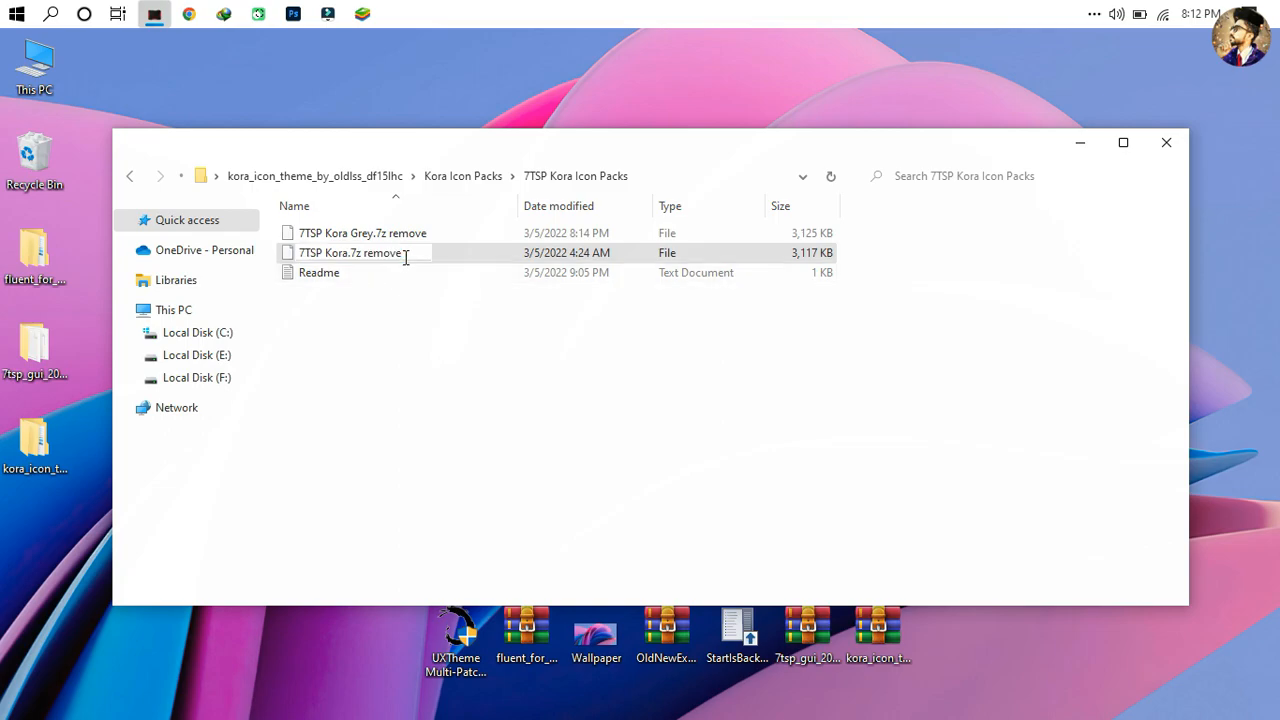
key(Return)
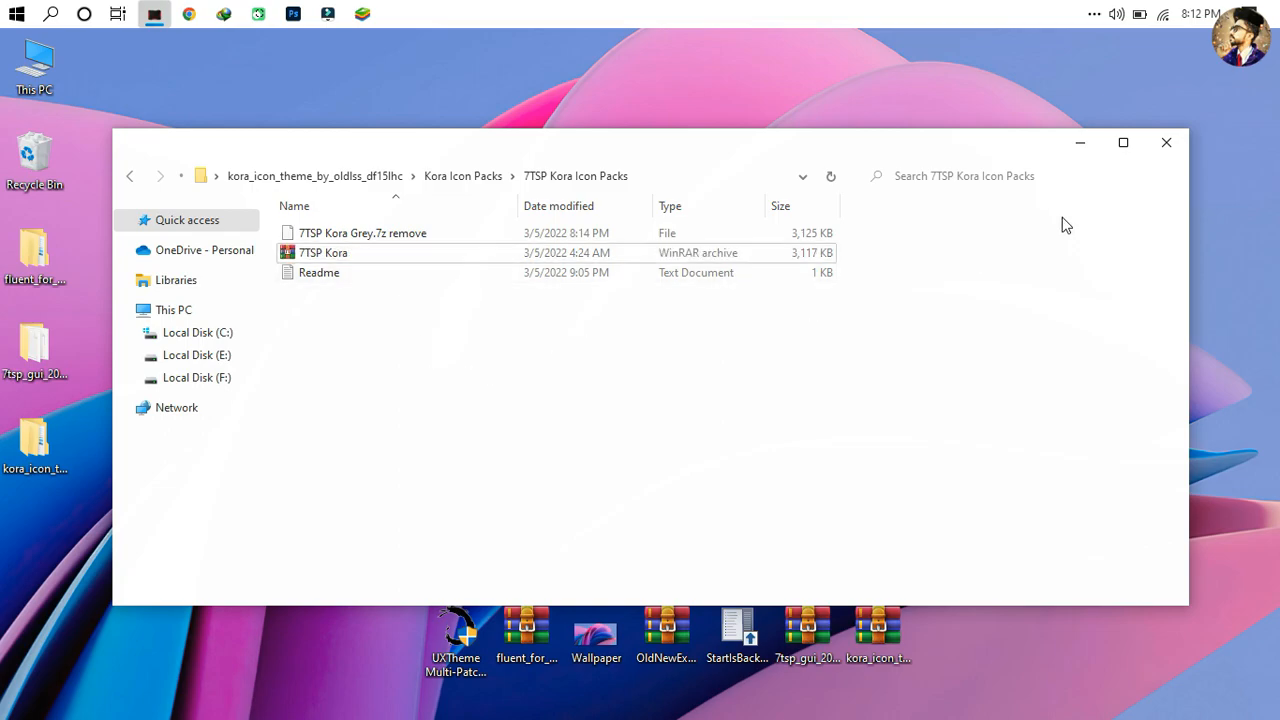
click(1166, 142)
Step: In the extracted 7tsp_gui_2019_edition folder, change the 7tsp GUI v0.6(2019) file's extension from .ee to .exe
double_click(53, 356)
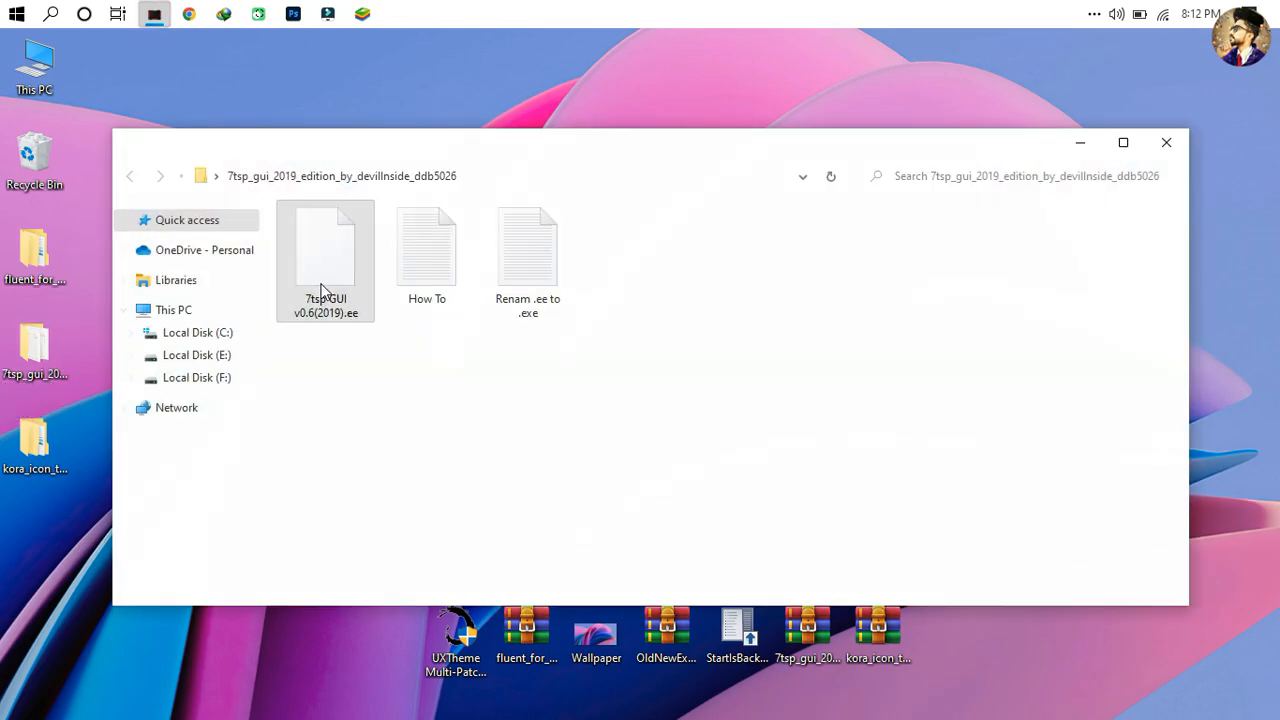
right_click(322, 285)
click(364, 632)
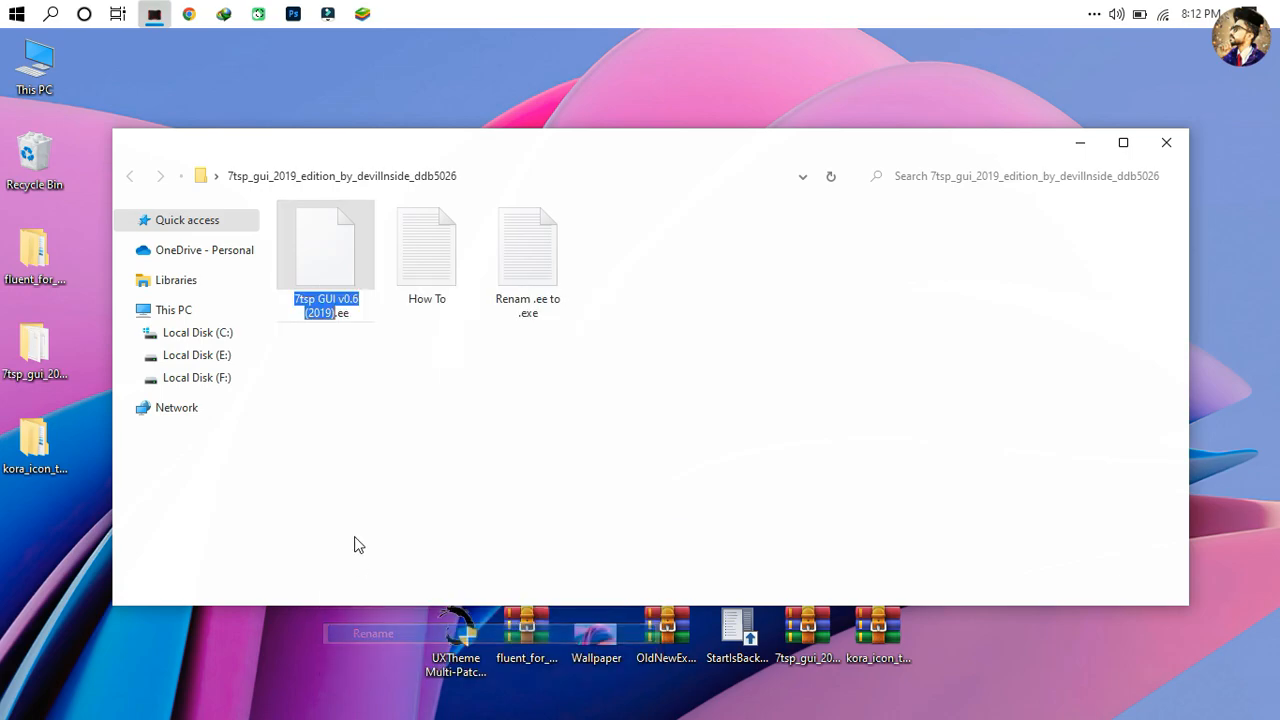
click(338, 312)
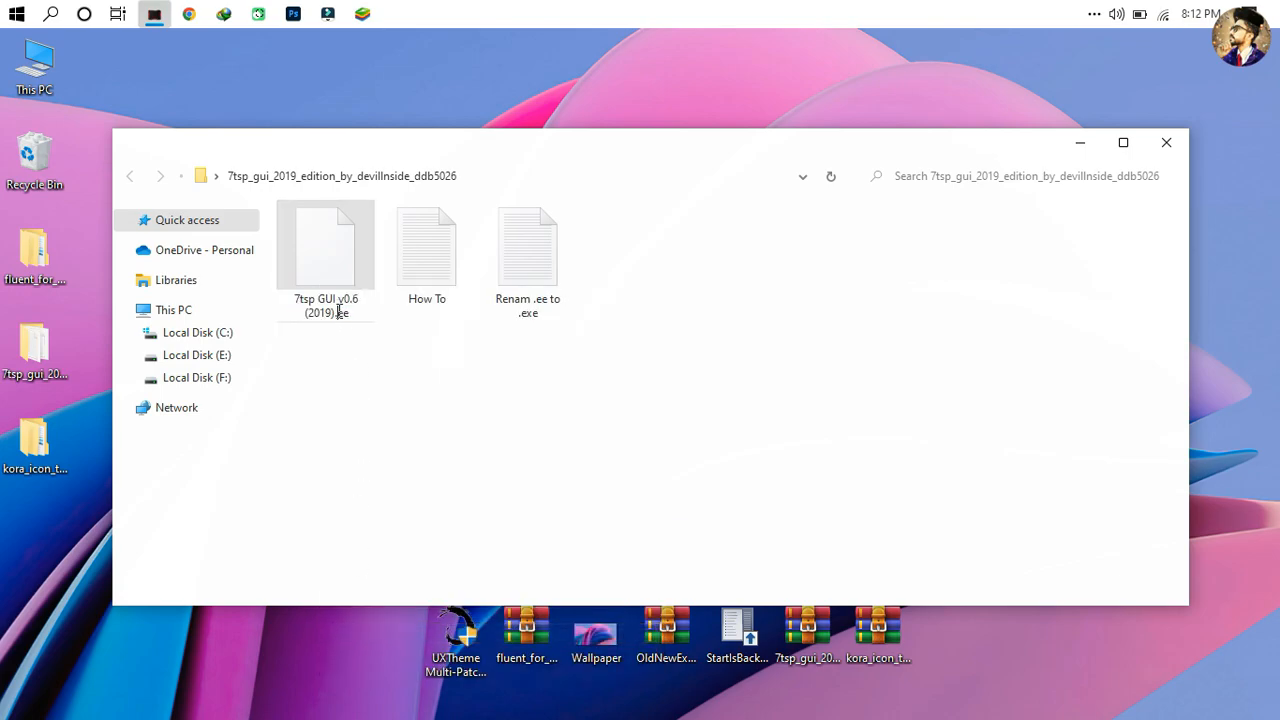
click(355, 370)
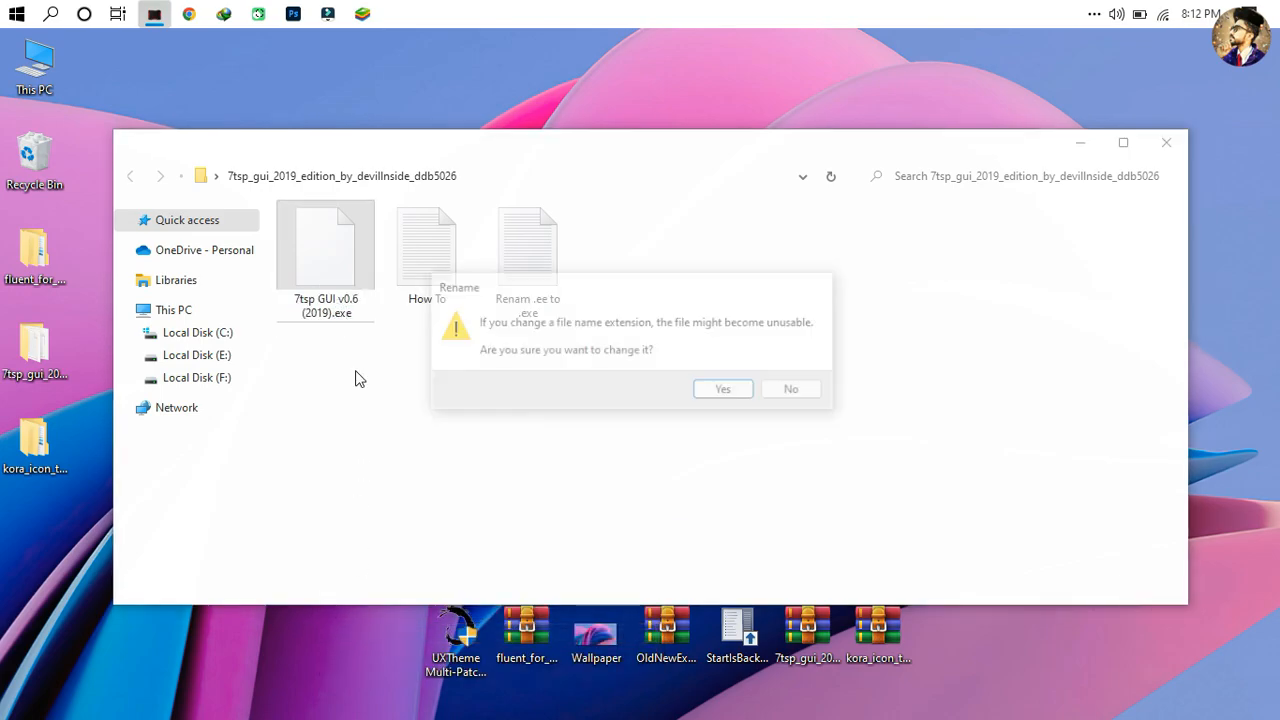
click(728, 390)
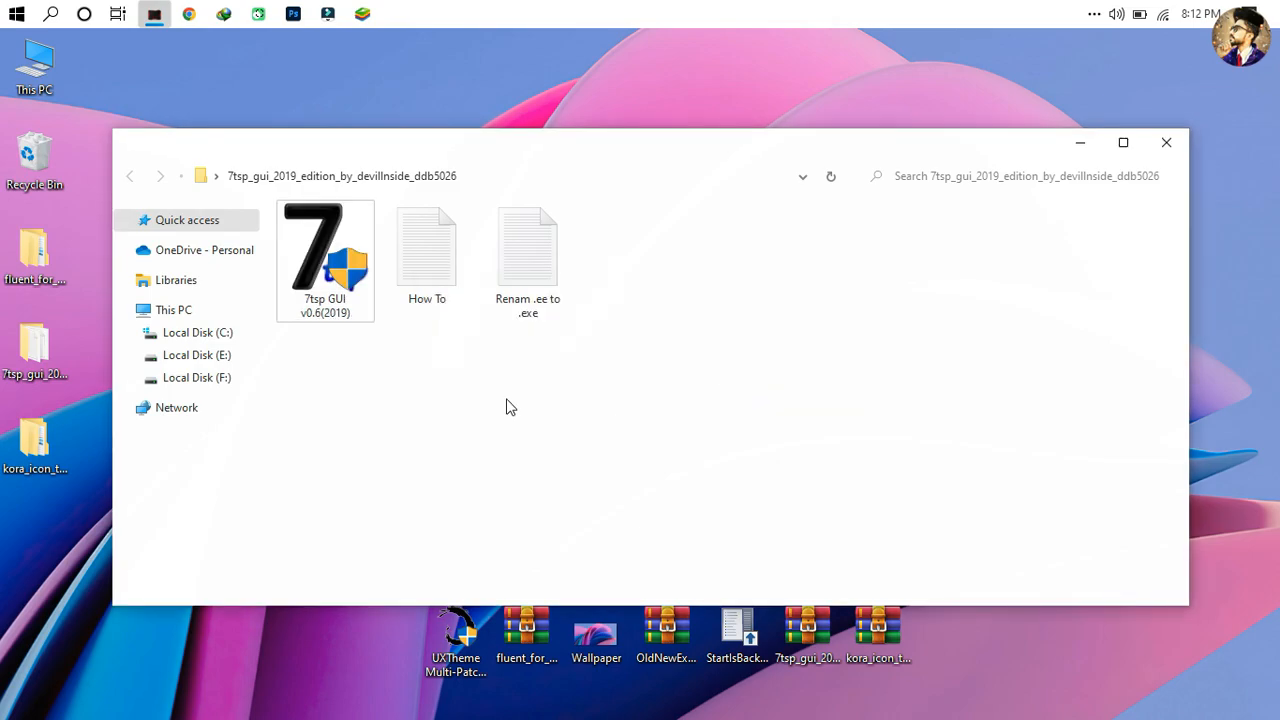
Step: Launch 7tsp GUI and add 7TSP Kora from the desktop's 7TSP Kora Icon Packs folder as a custom pack
double_click(350, 293)
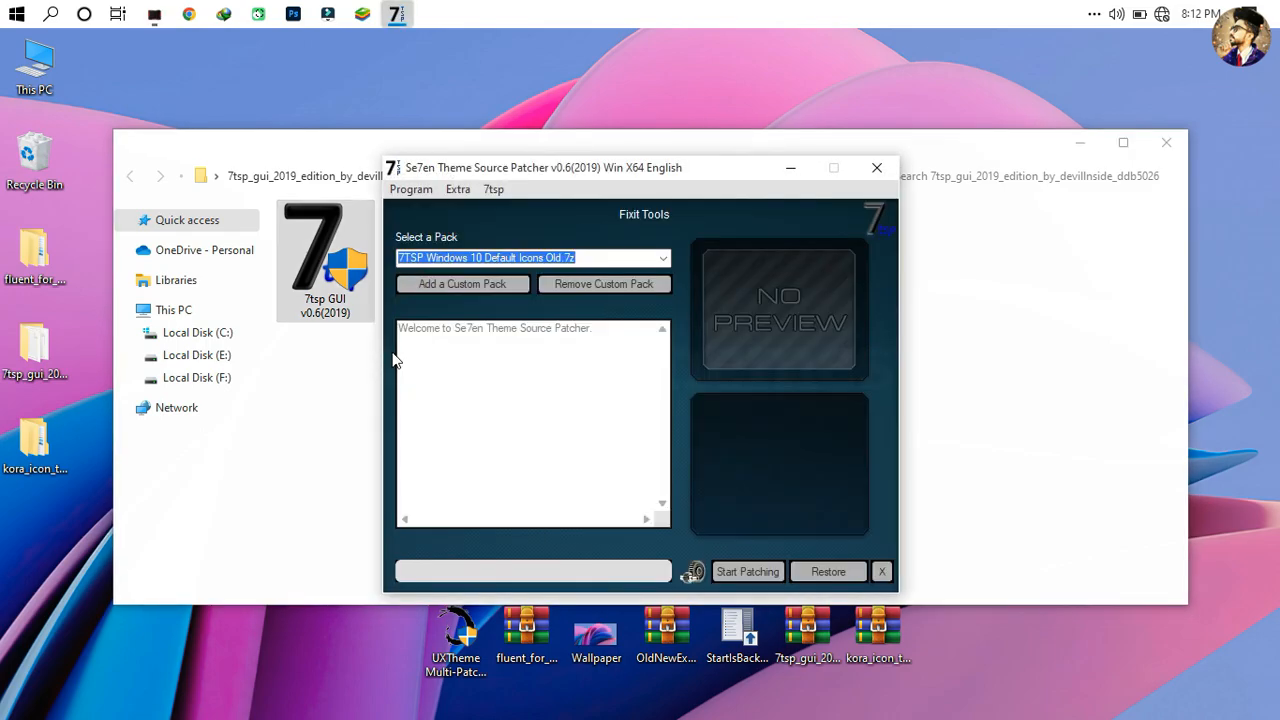
click(425, 285)
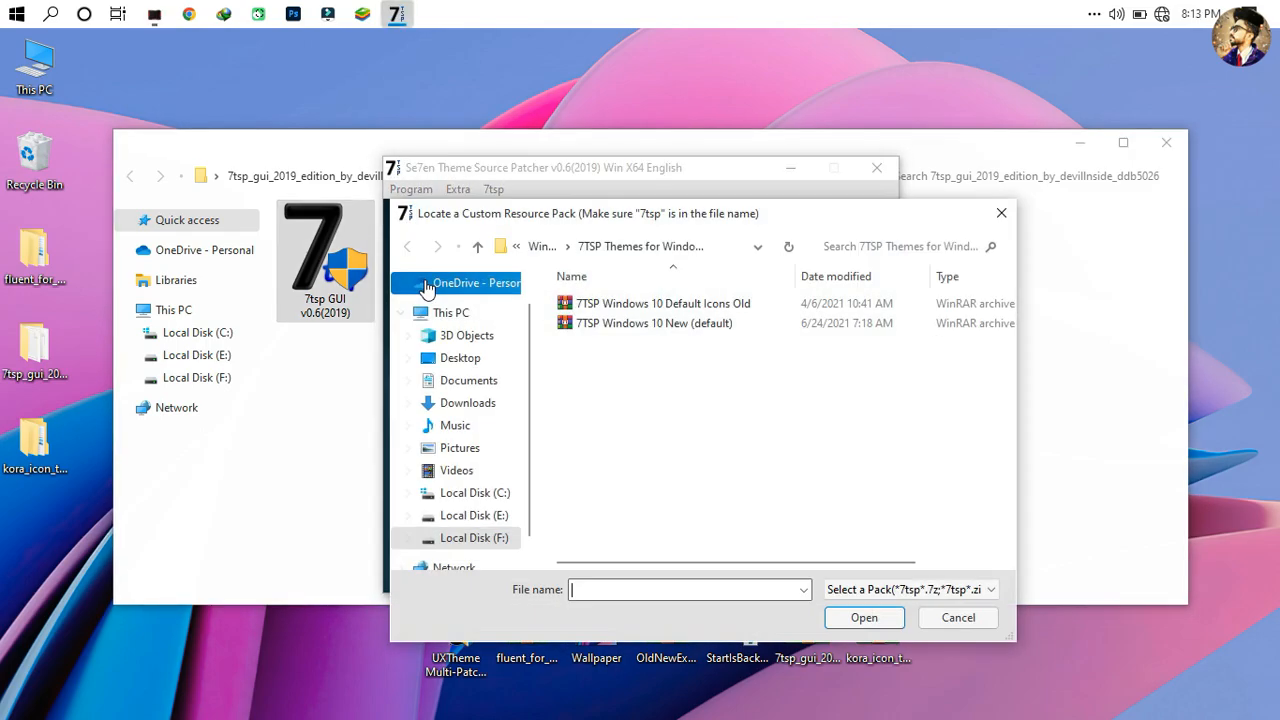
click(478, 359)
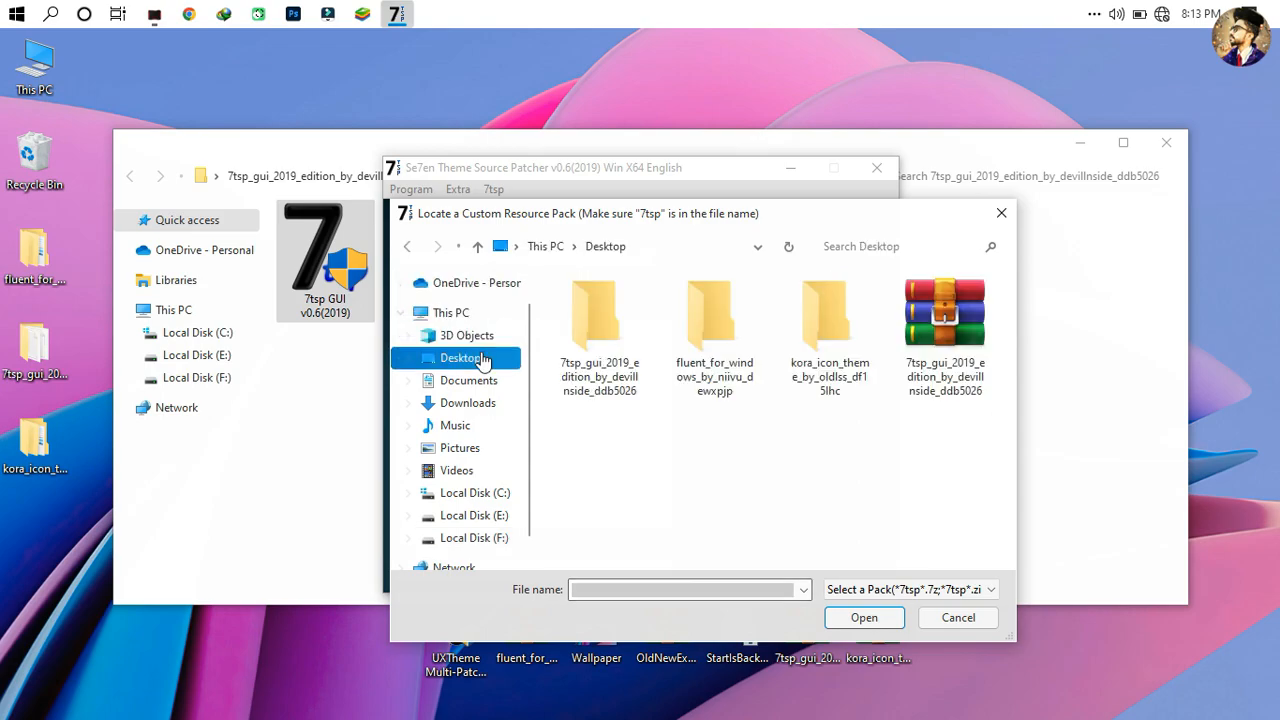
double_click(823, 370)
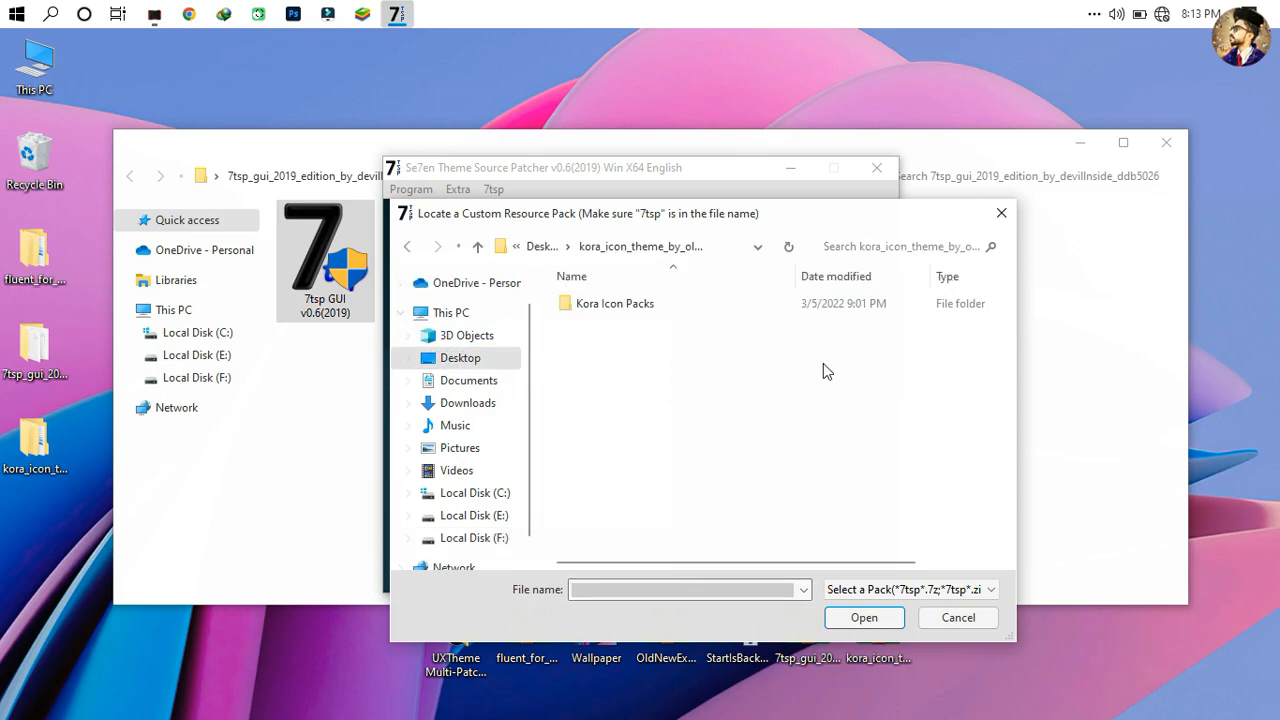
double_click(705, 302)
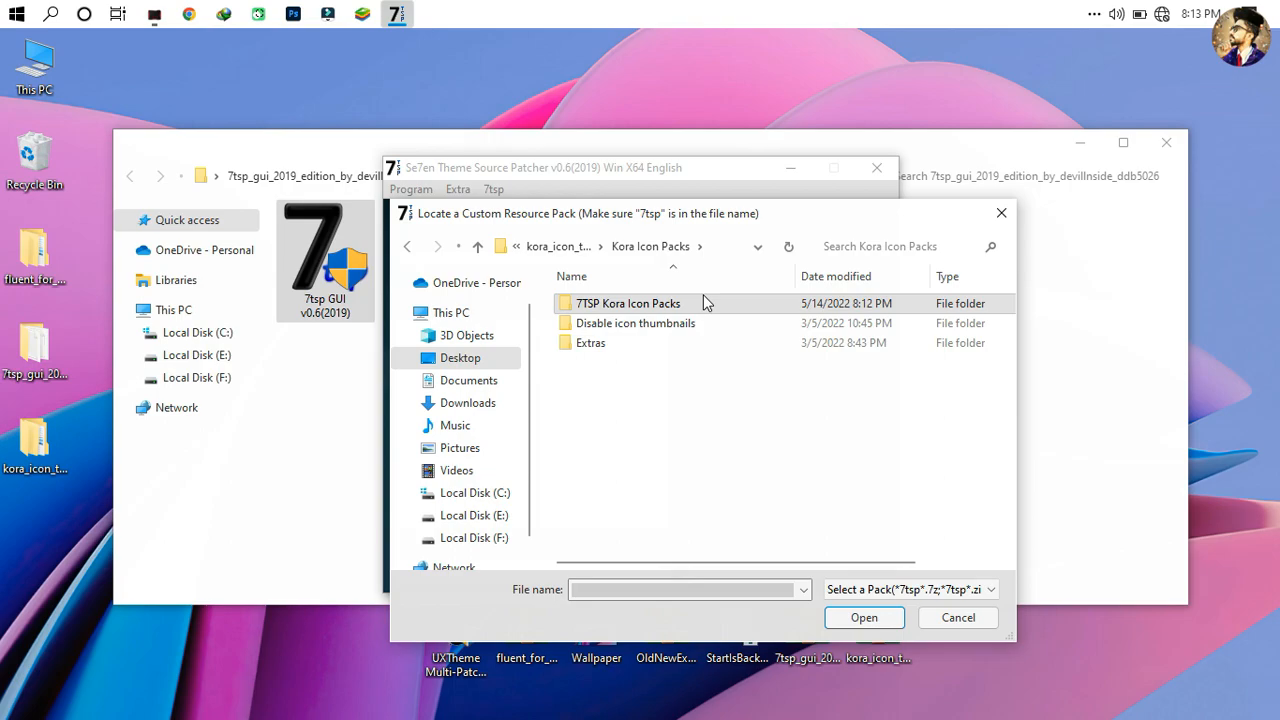
double_click(703, 300)
click(702, 303)
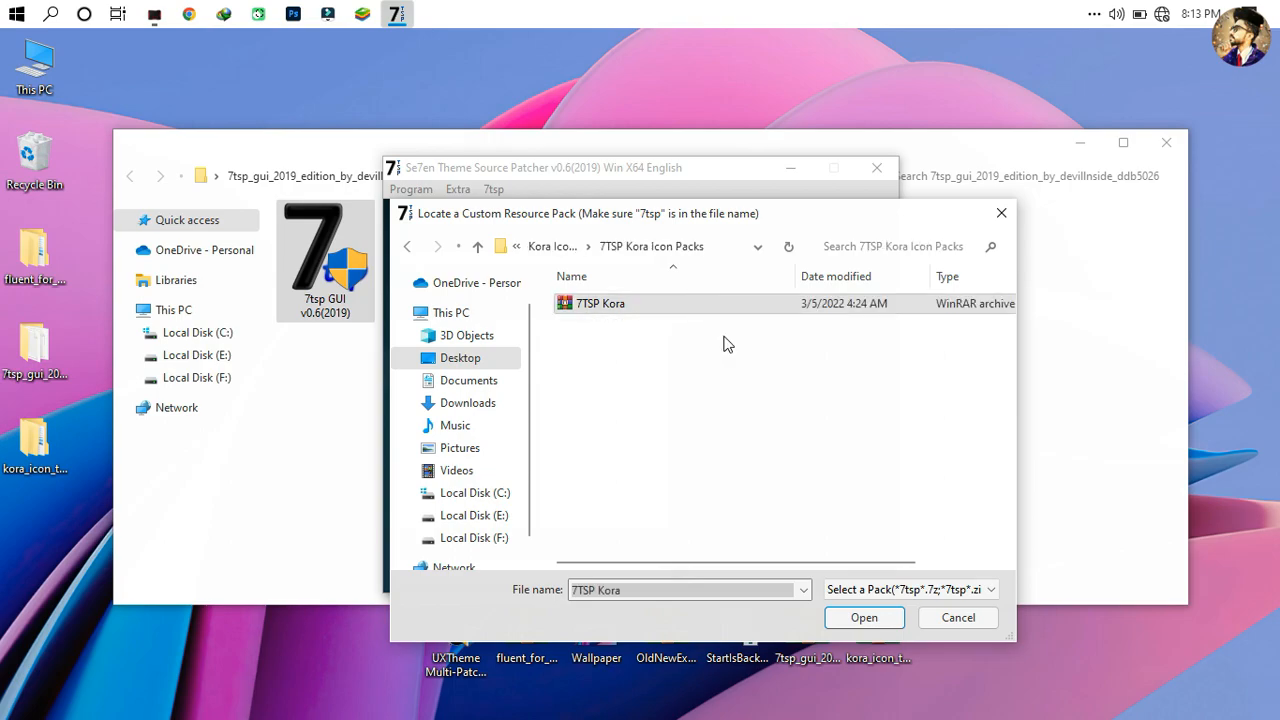
click(862, 616)
click(680, 455)
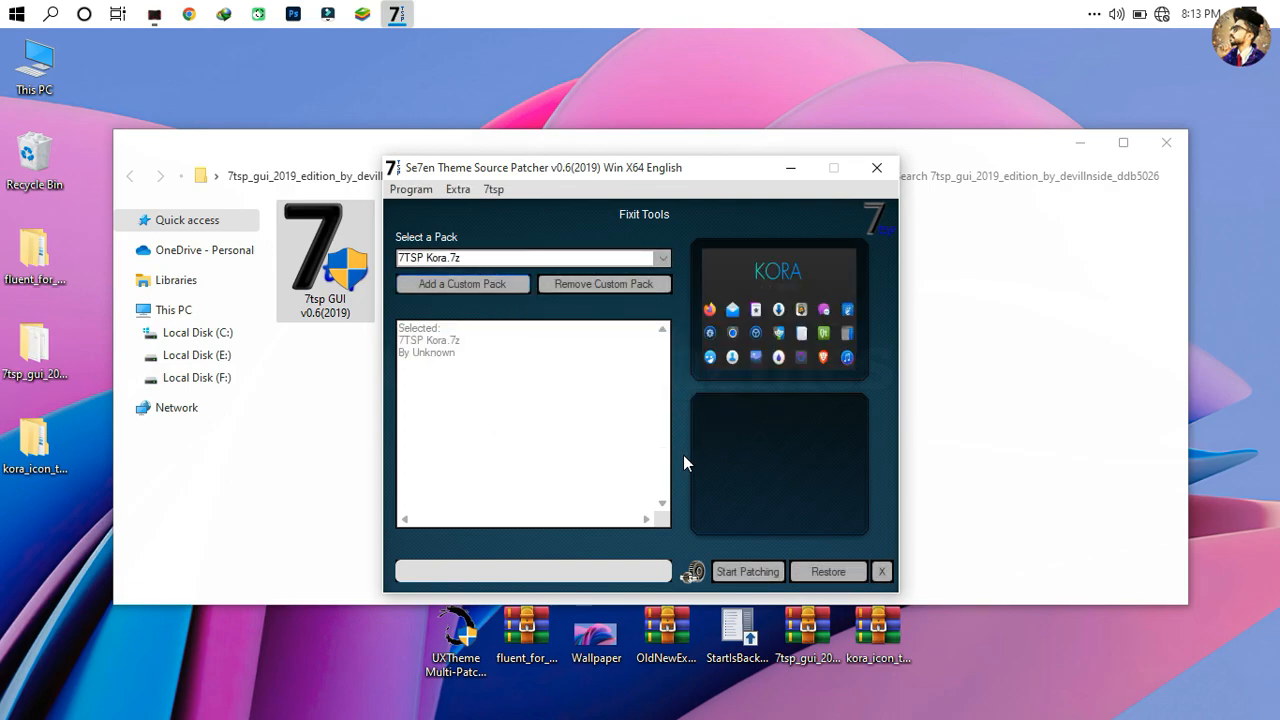
Step: Patch the system with 7TSP Kora.7z with restore point creation enabled, reboot Windows, and dismiss the completion notice
click(748, 572)
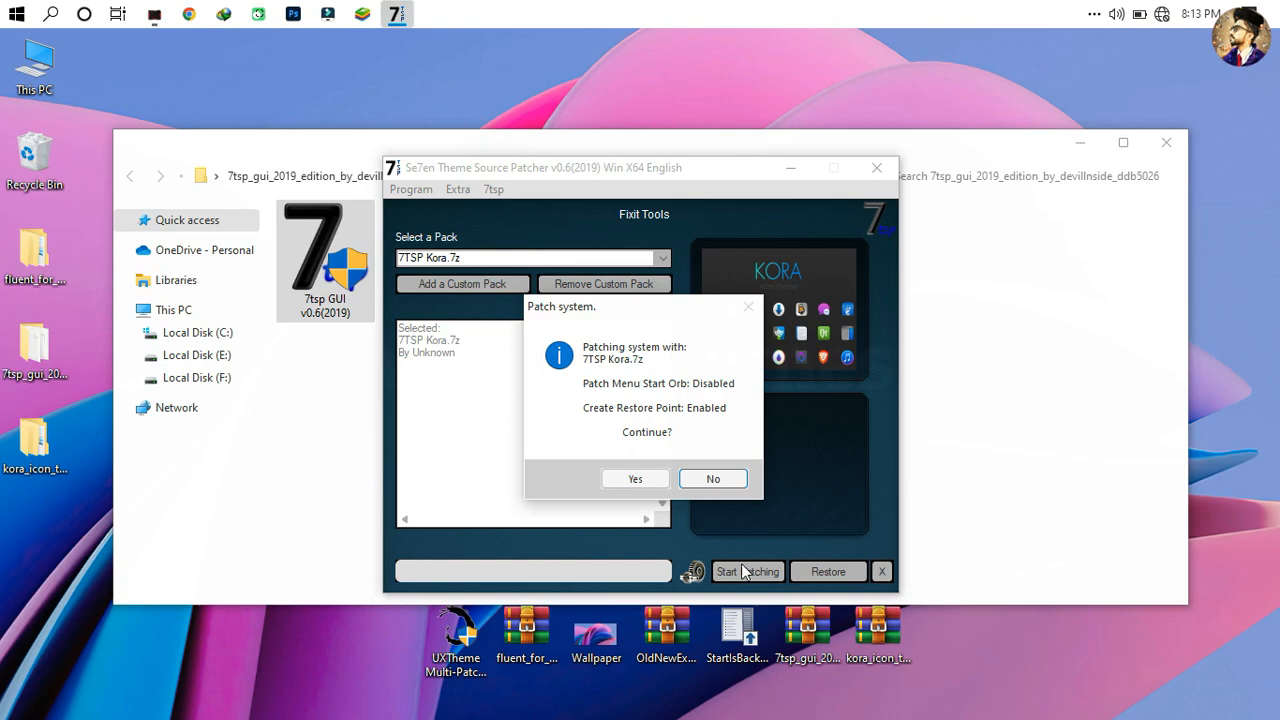
click(661, 478)
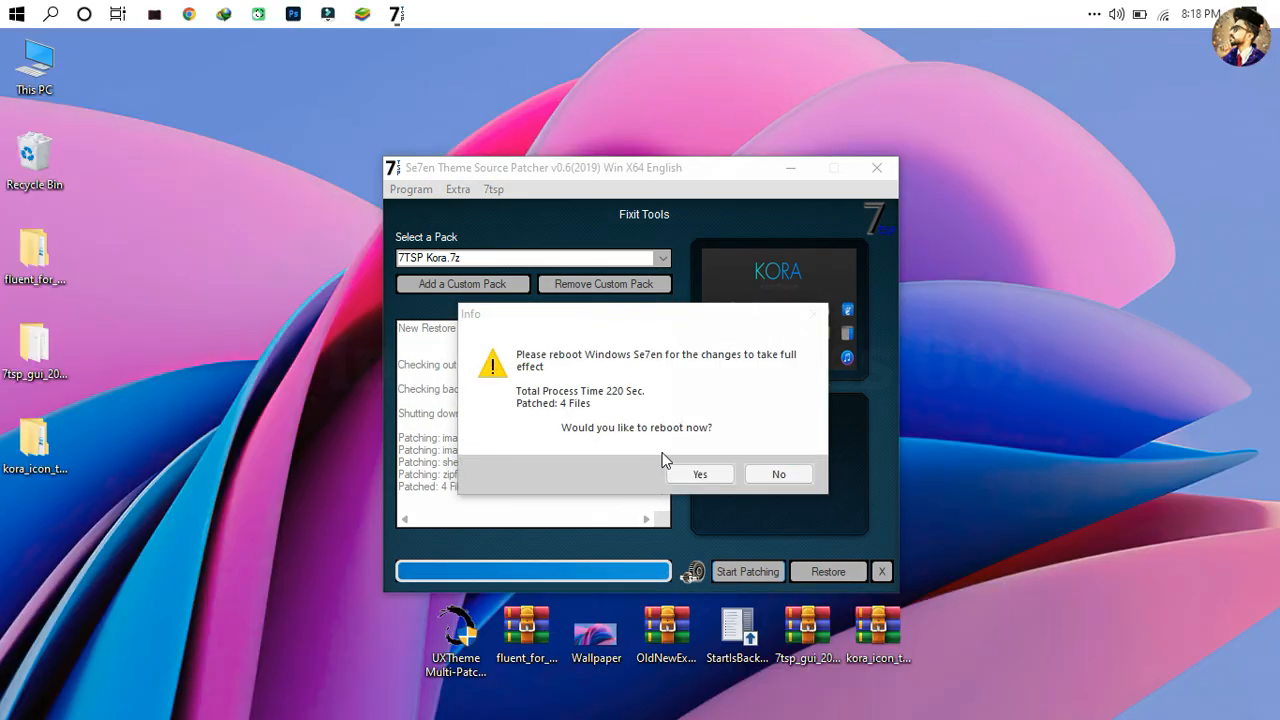
click(673, 434)
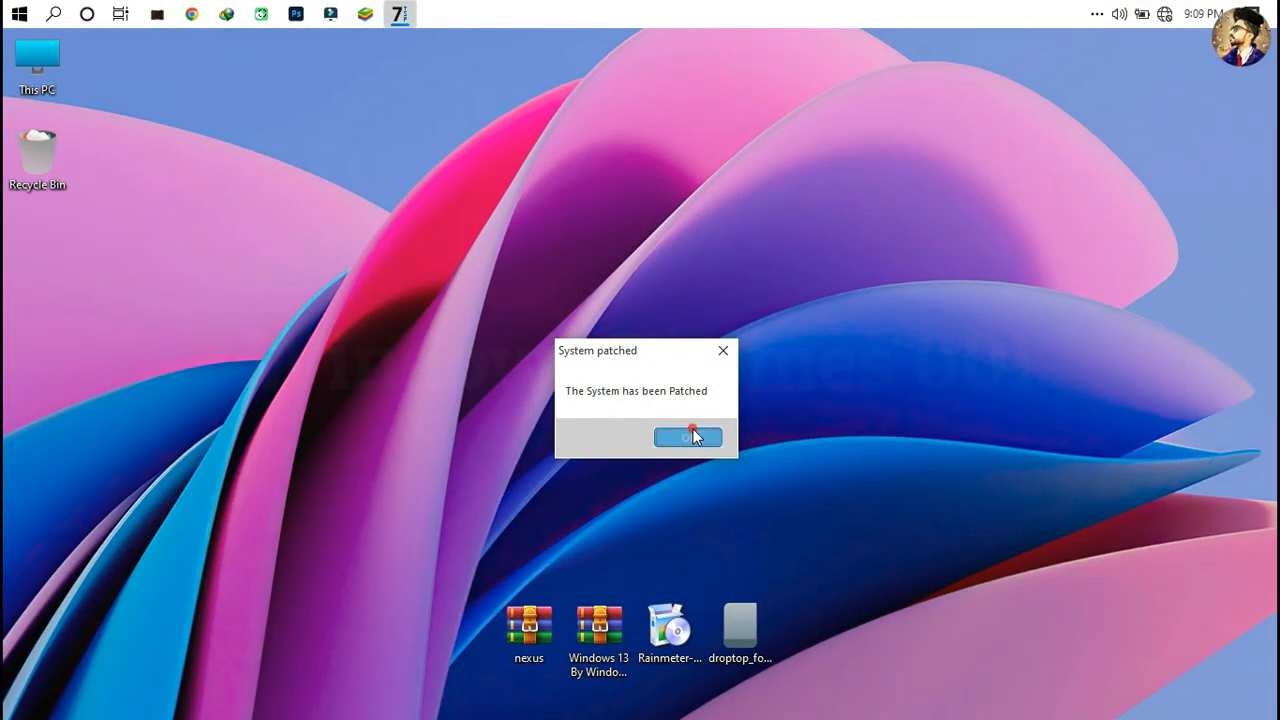
click(692, 436)
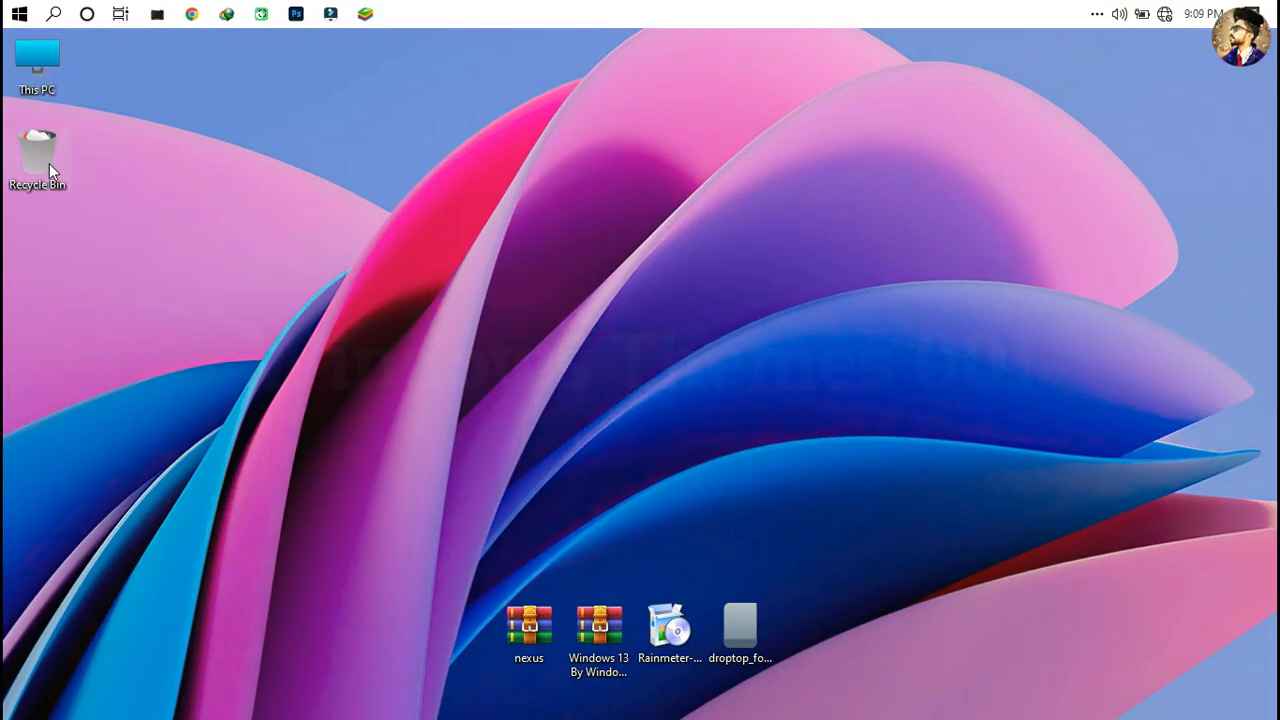
Step: Examine the new icons in This PC, Local Disk (C:) and Libraries, and close the File Explorer window
double_click(34, 77)
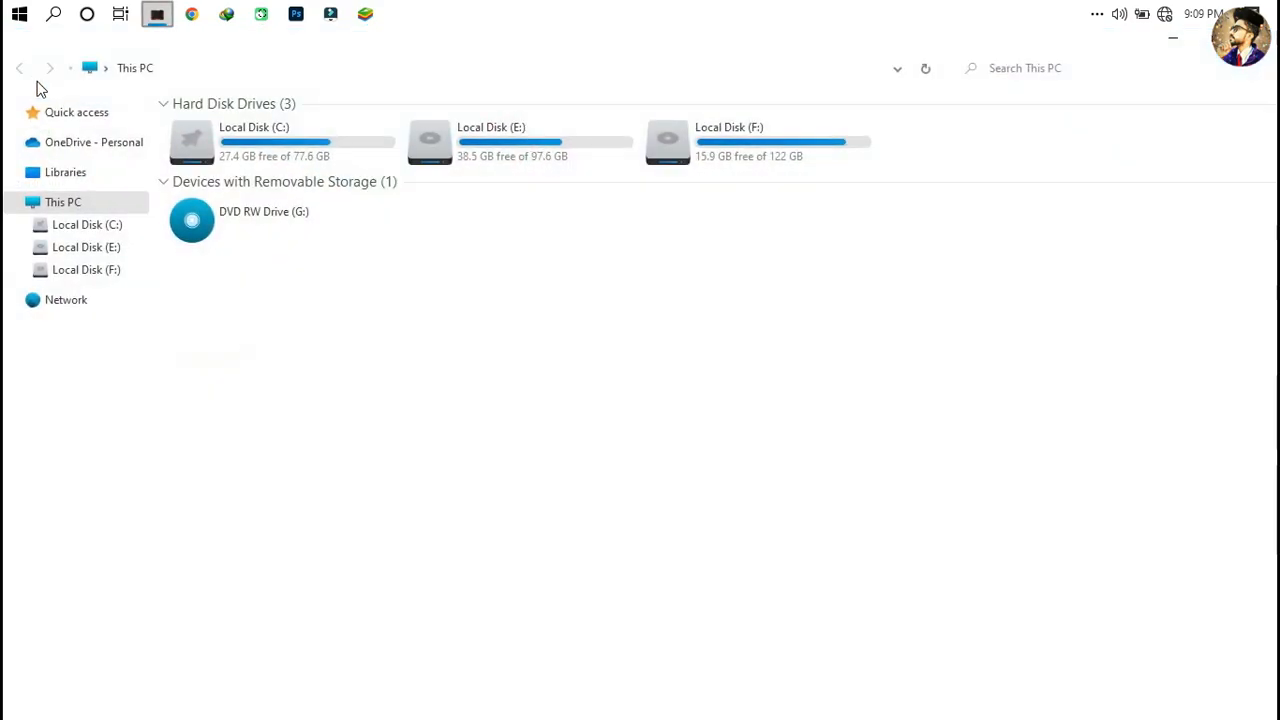
double_click(289, 46)
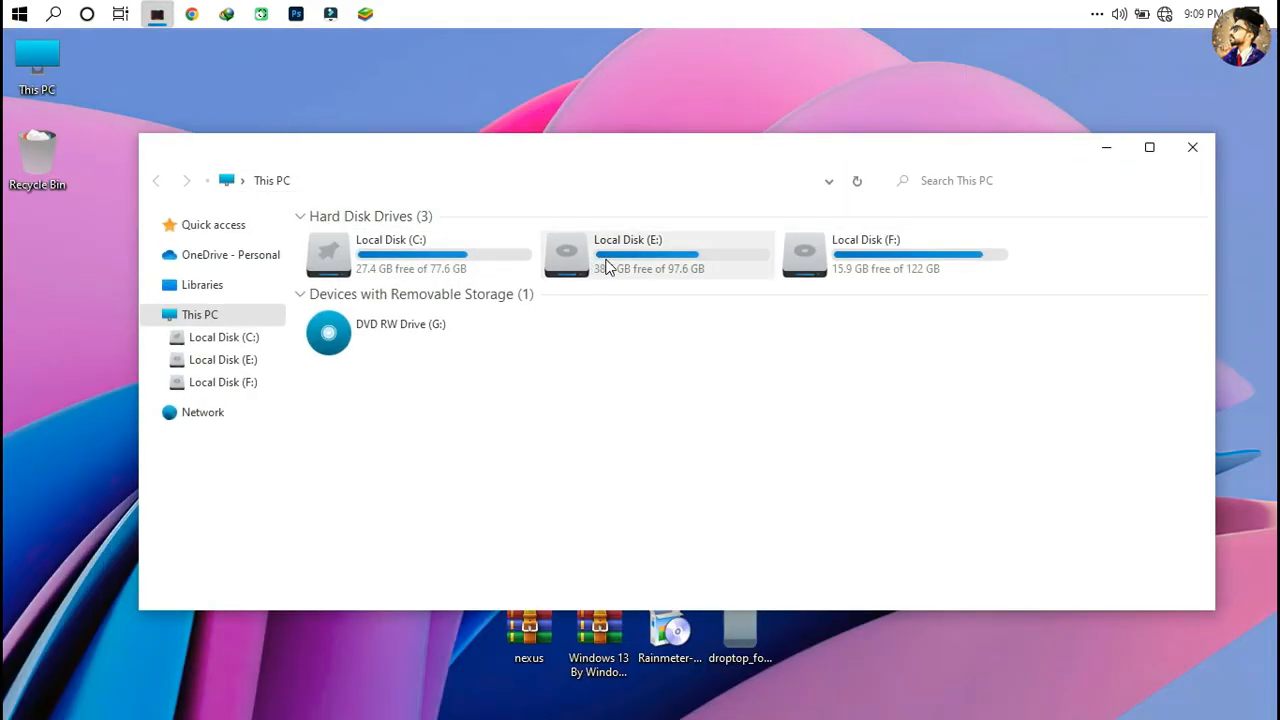
double_click(380, 263)
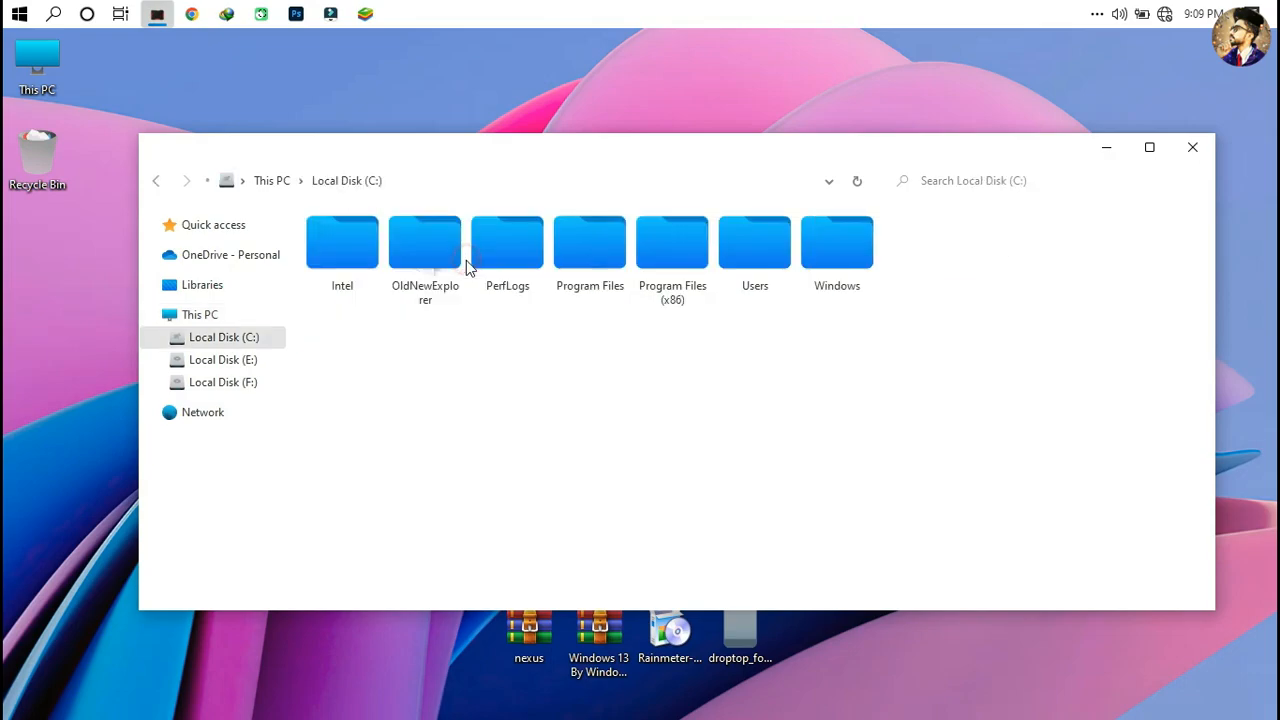
scroll(516, 341, up, 1)
click(267, 288)
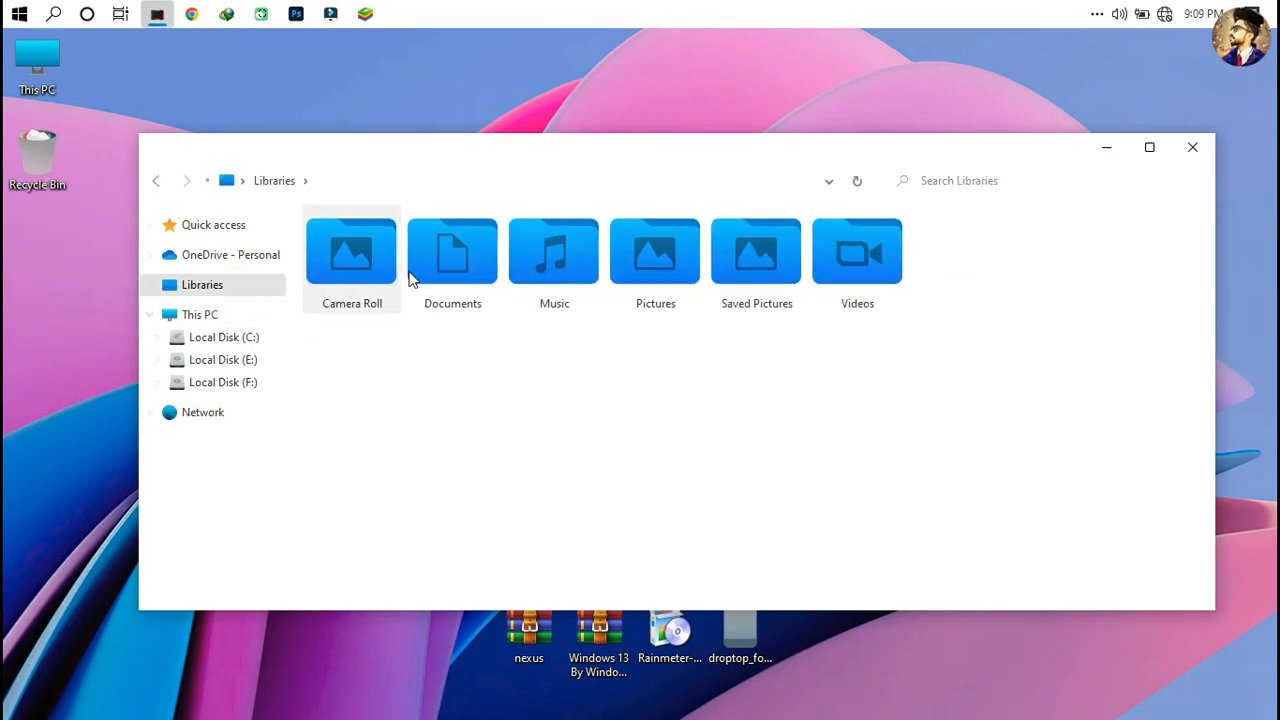
click(1190, 149)
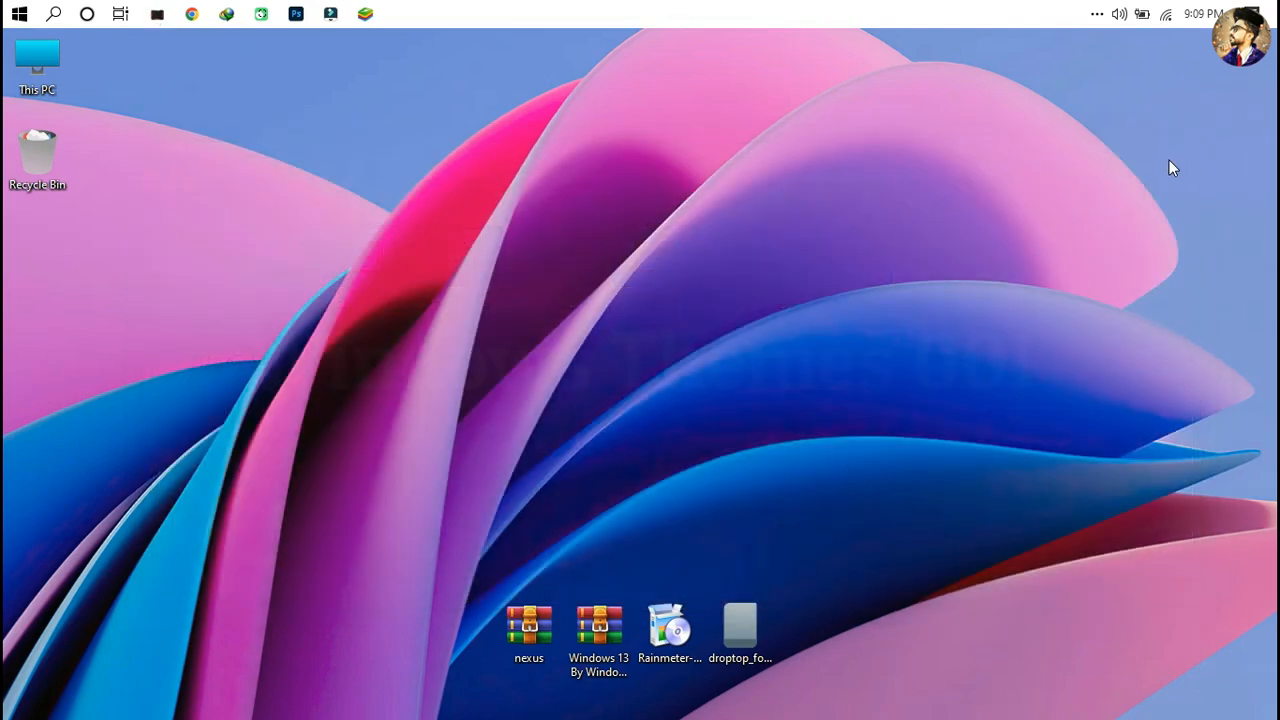
Step: Extract the nexus archive into its own folder on the desktop
right_click(555, 632)
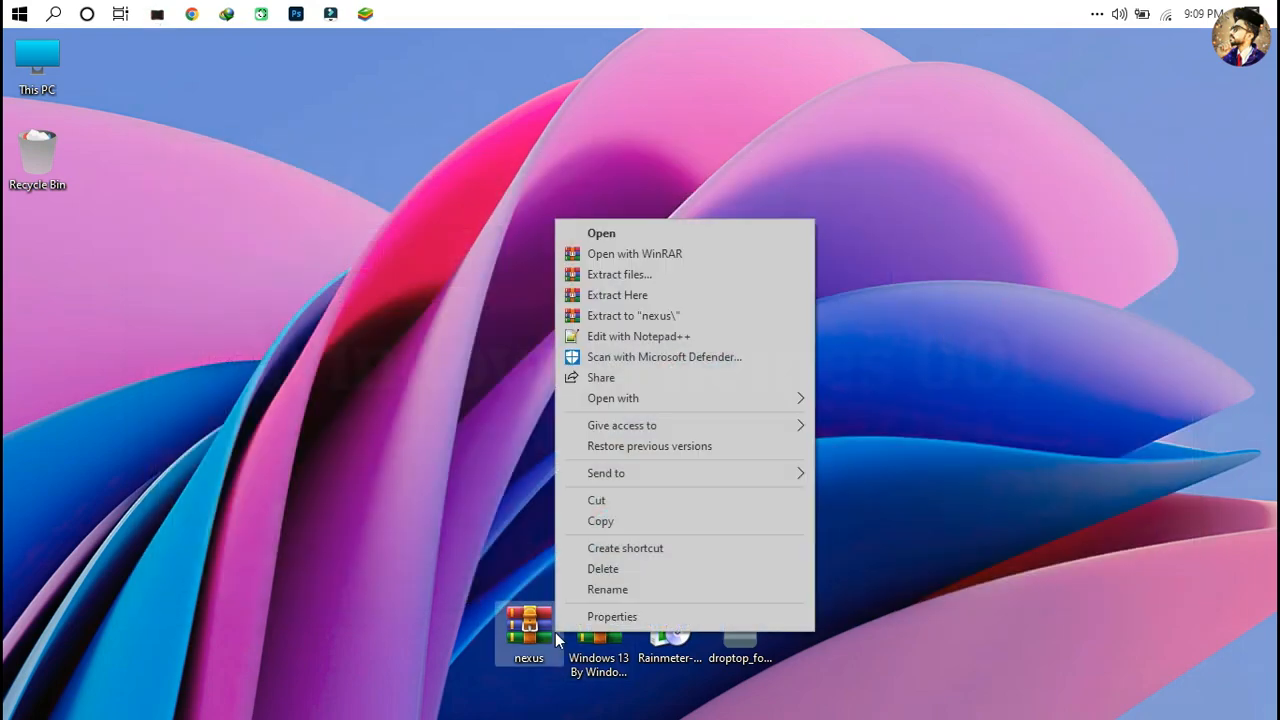
click(630, 275)
click(697, 560)
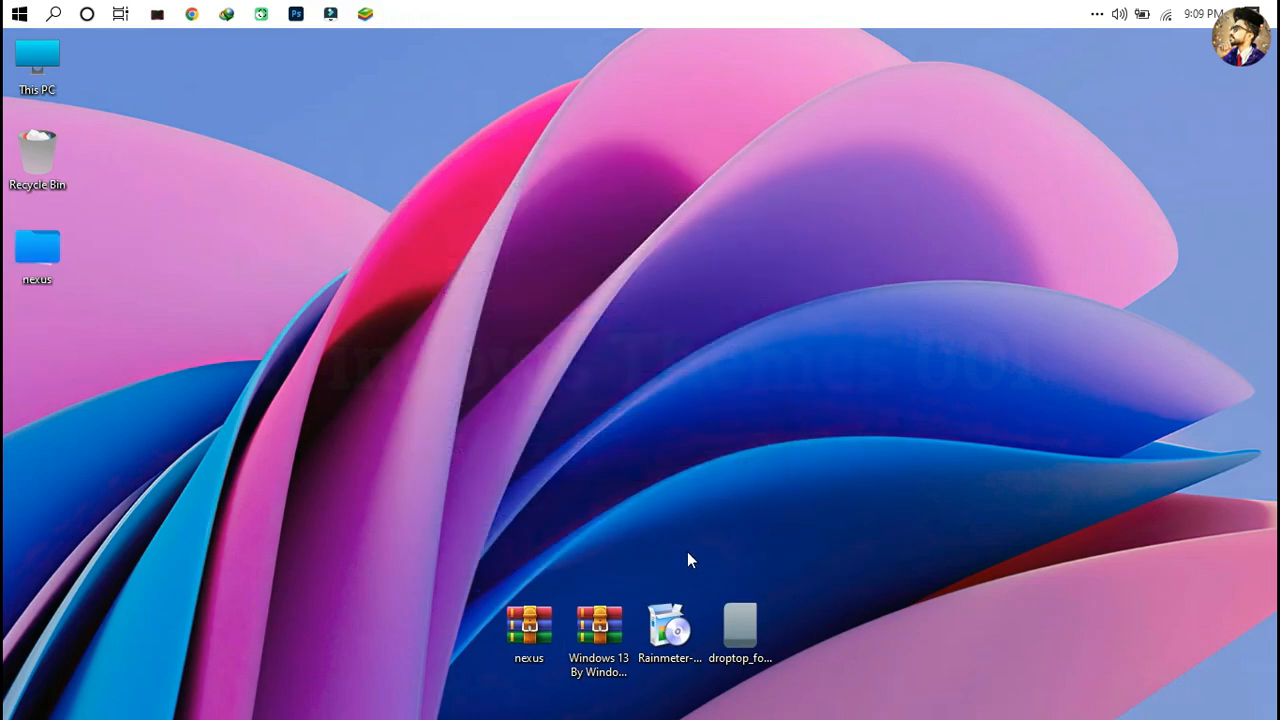
Step: Install Nexus 20.10 from NexusSetup in the desktop's nexus folder without launching it, and close the folder window
double_click(52, 248)
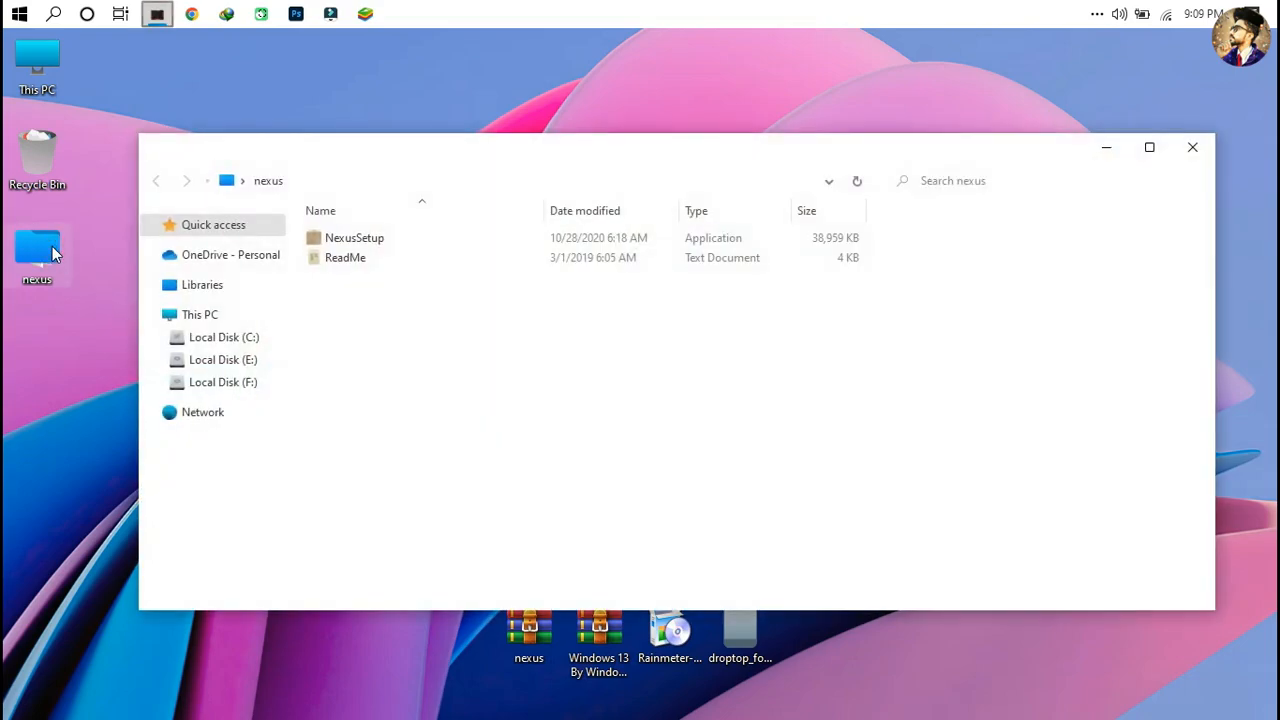
double_click(340, 240)
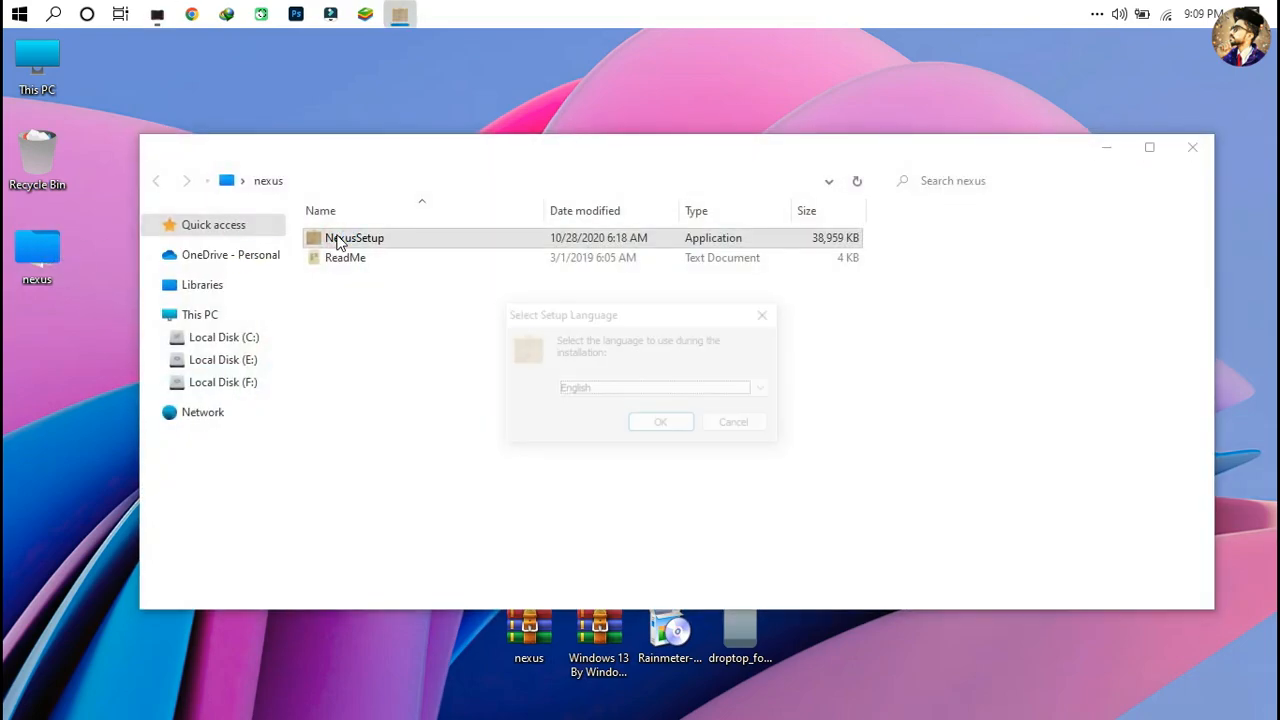
click(660, 424)
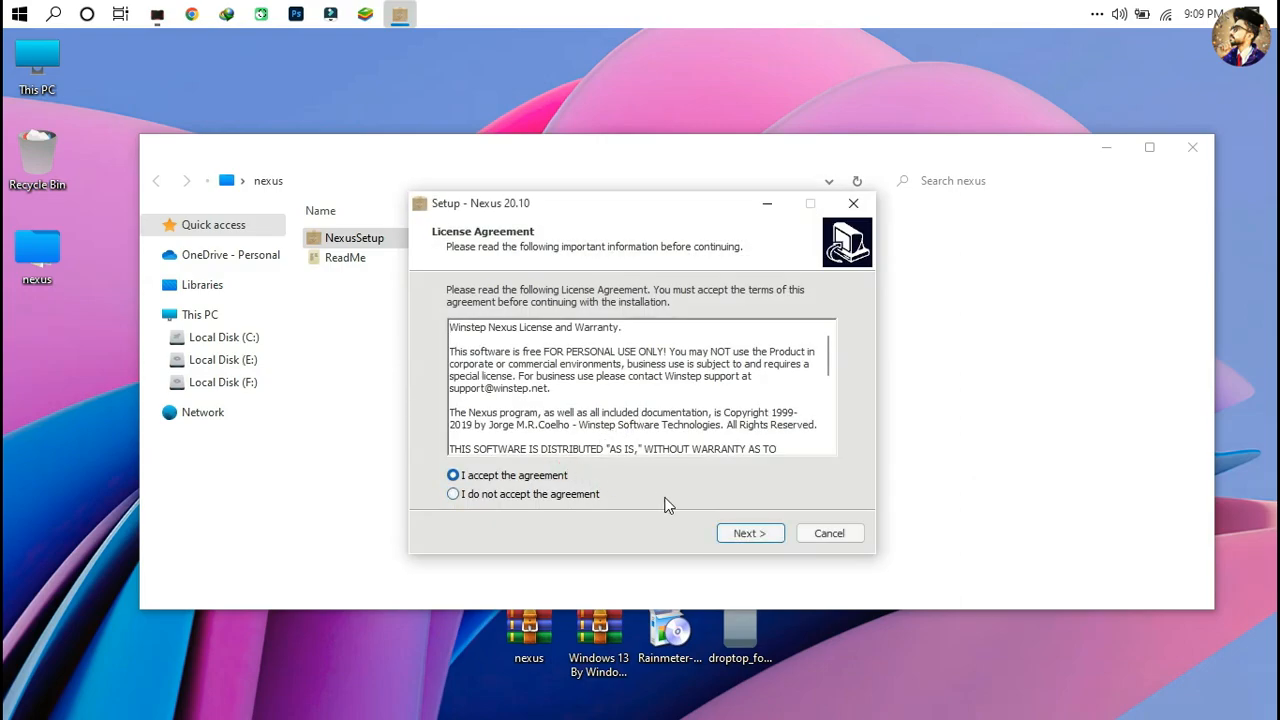
click(750, 535)
click(751, 536)
click(751, 536)
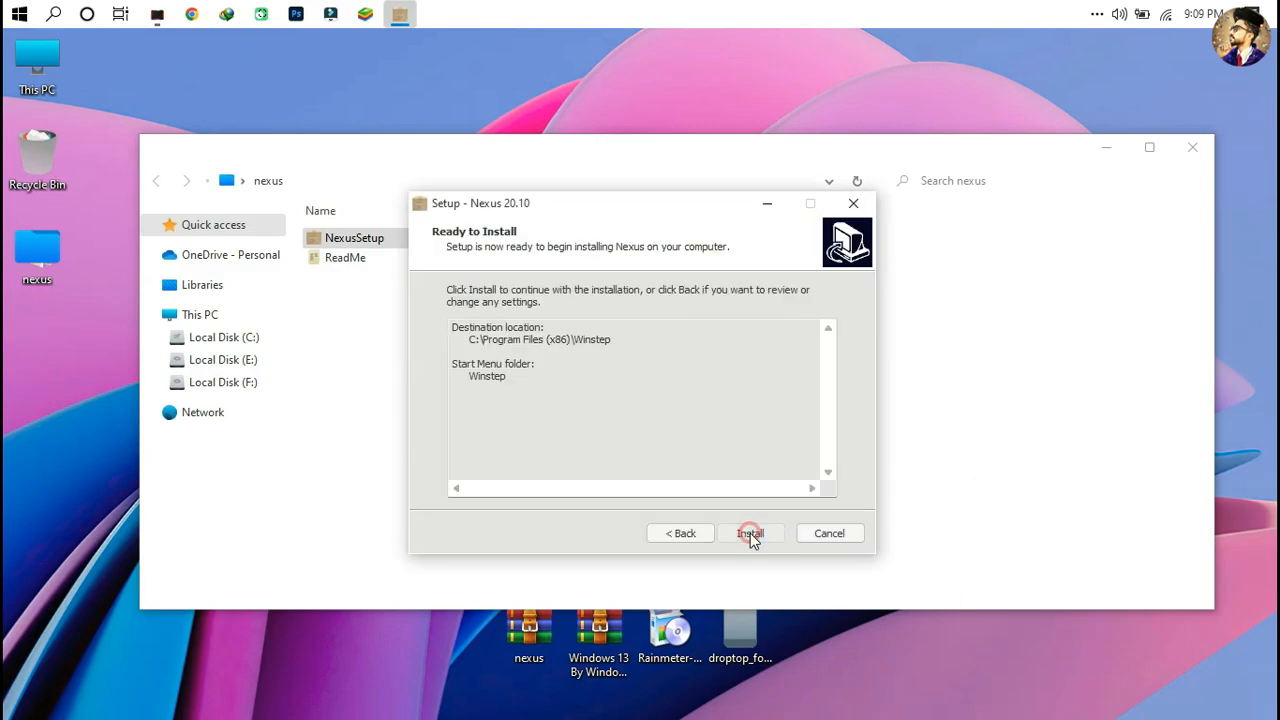
click(750, 533)
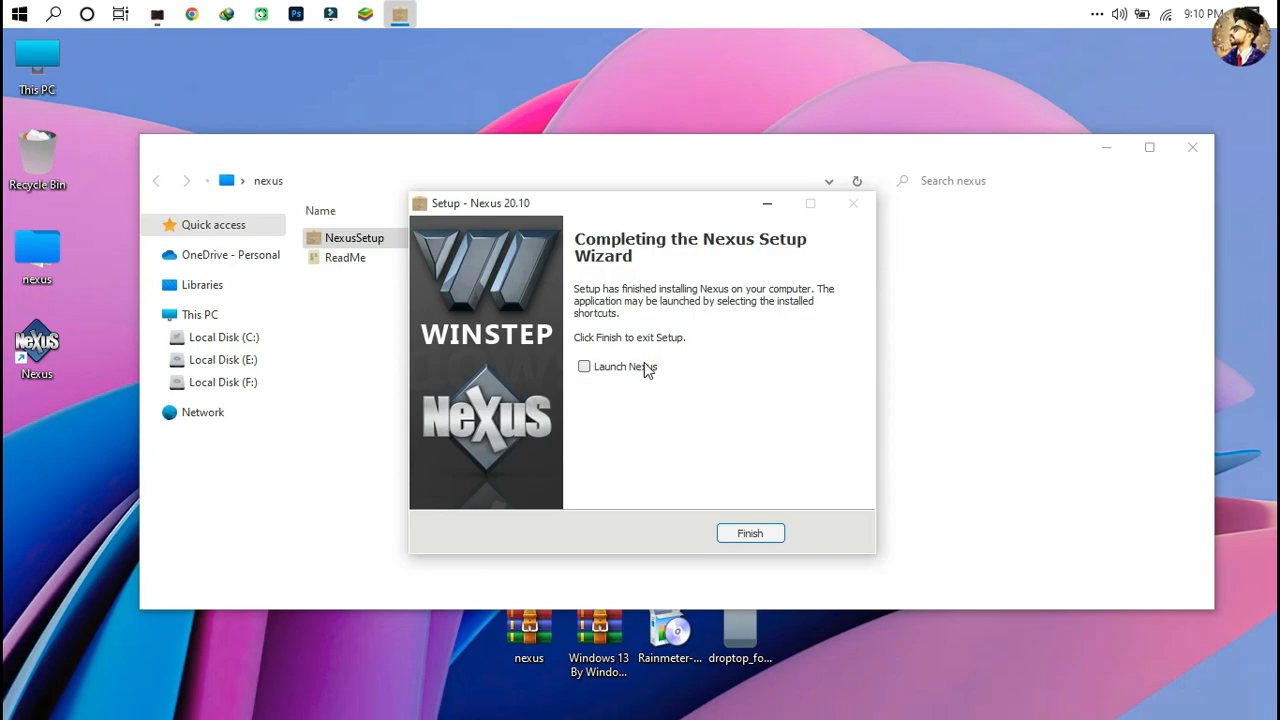
click(740, 532)
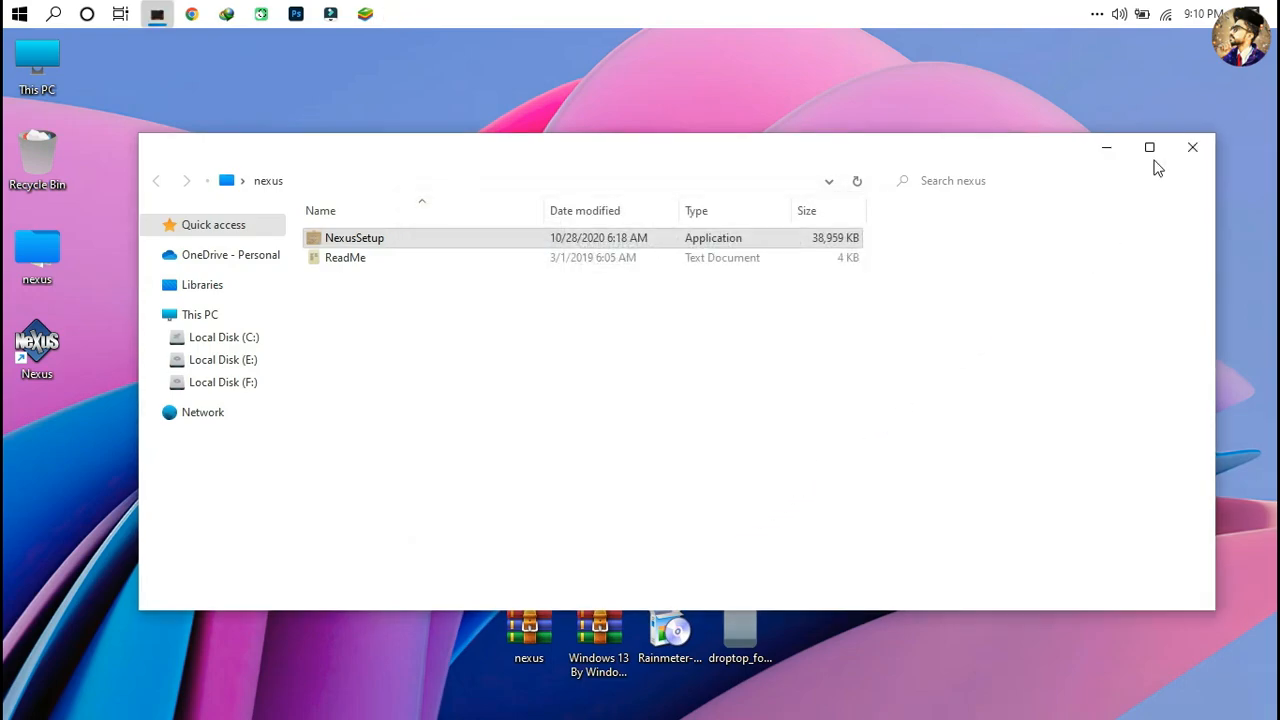
click(1190, 148)
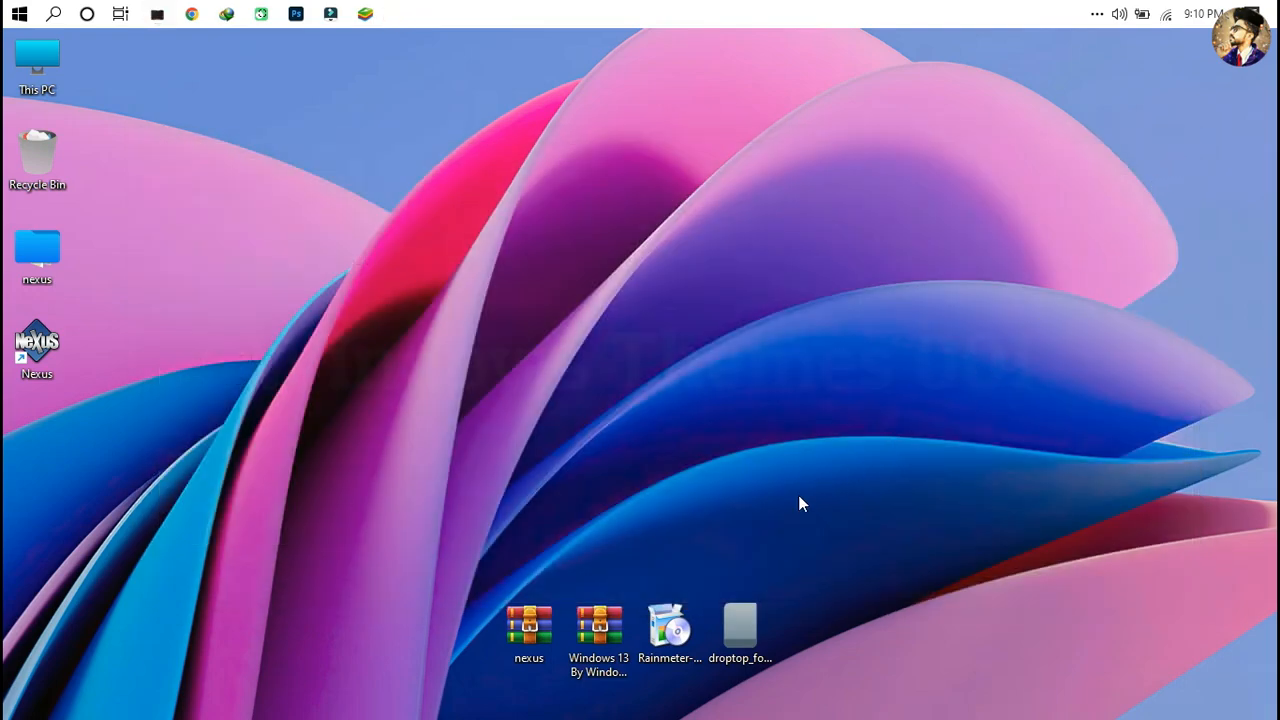
Step: Extract the Windows 13 By Windows Themes 001 archive into its own desktop folder and show that folder's contents as large icons
right_click(599, 630)
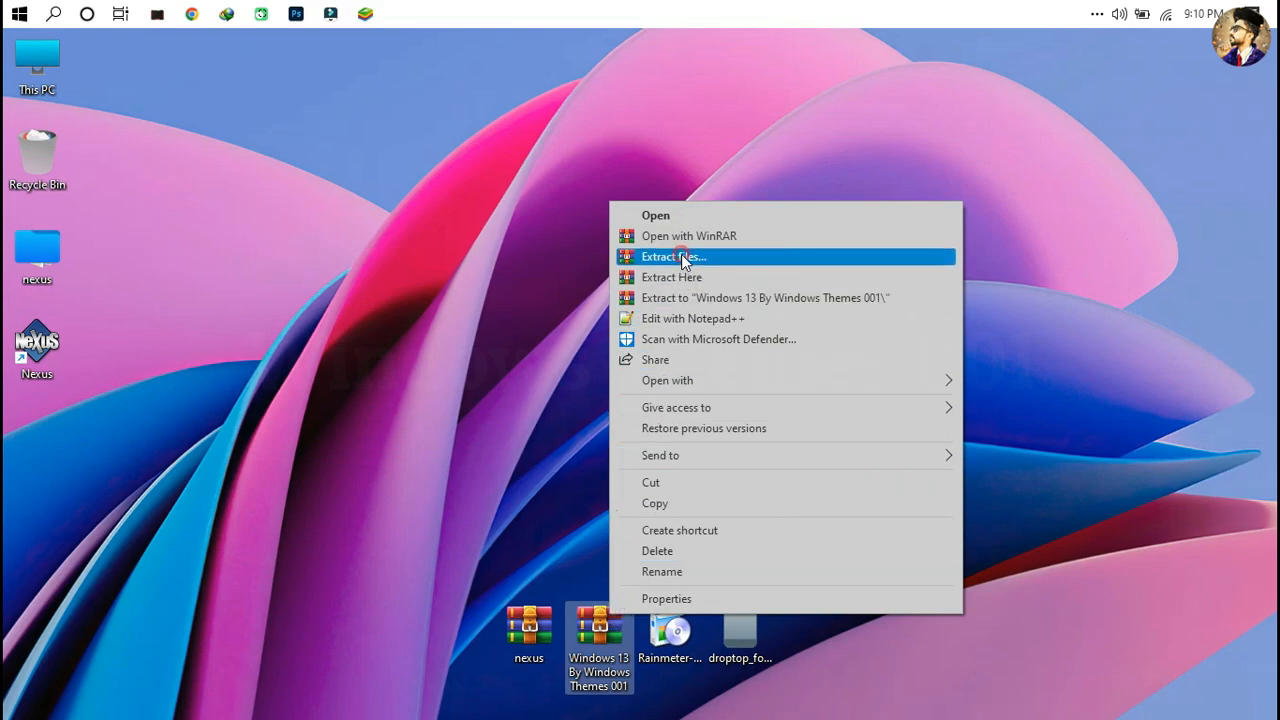
click(683, 256)
click(726, 561)
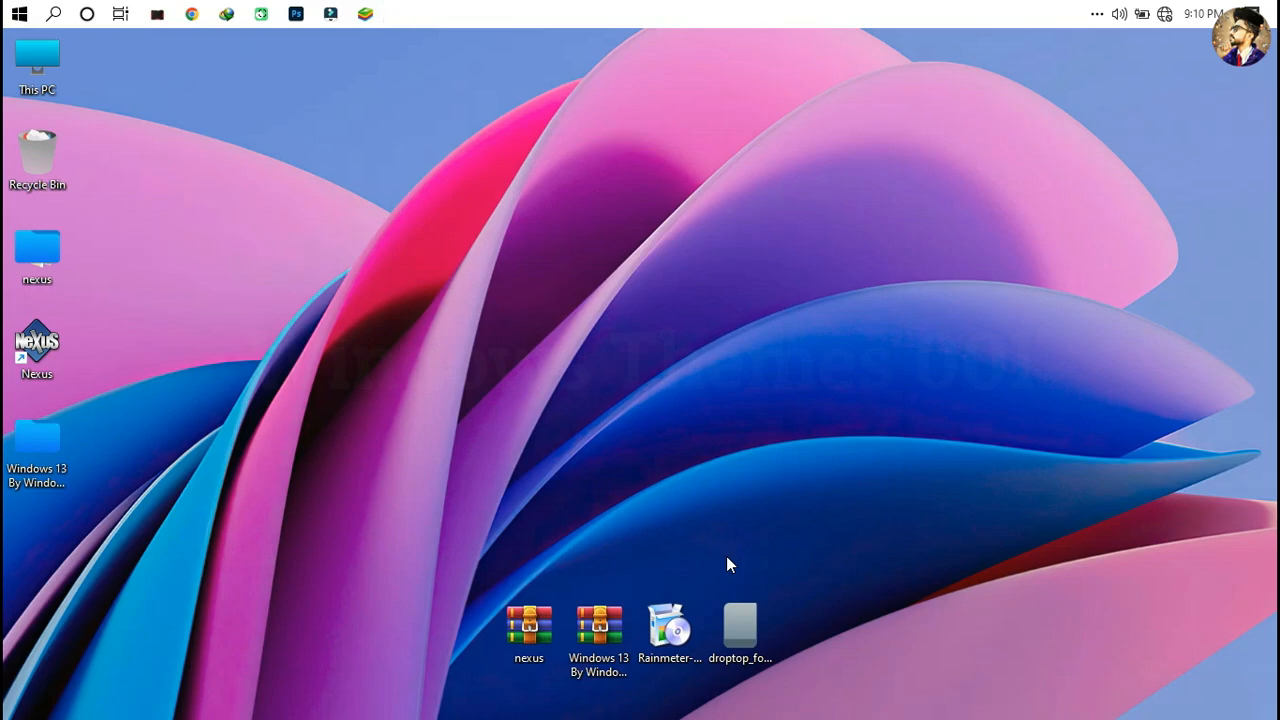
double_click(40, 445)
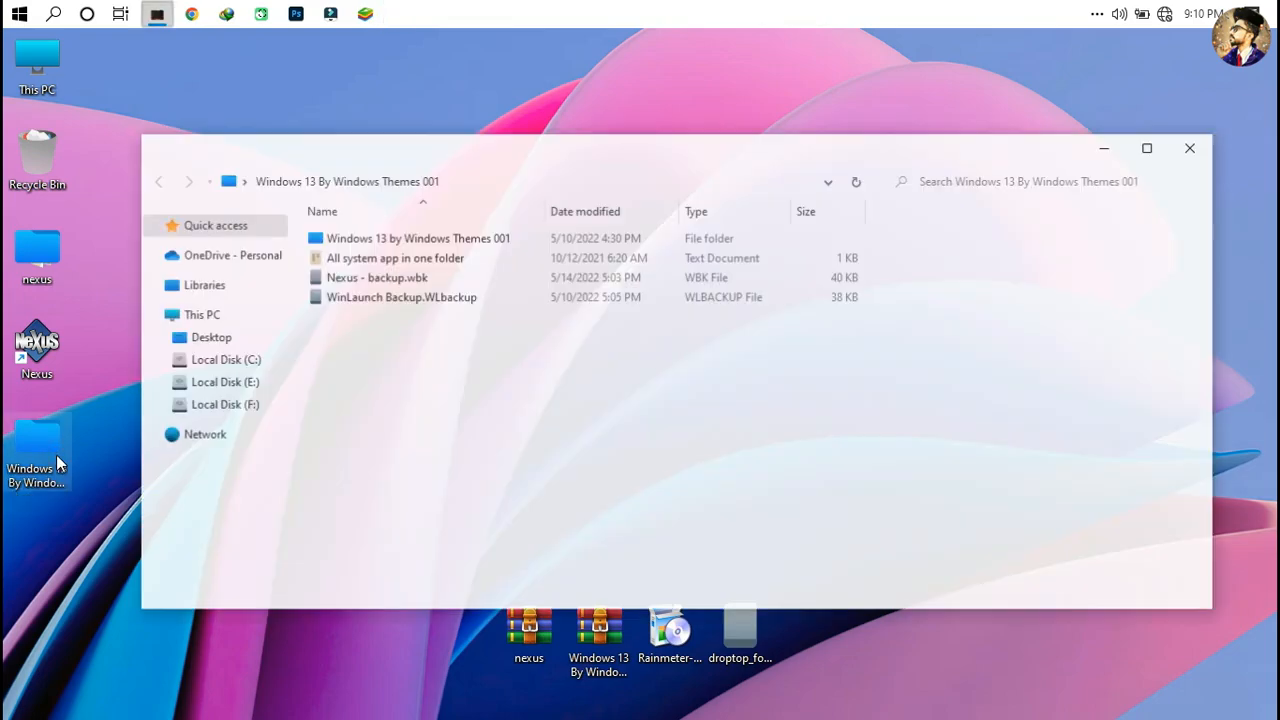
right_click(367, 368)
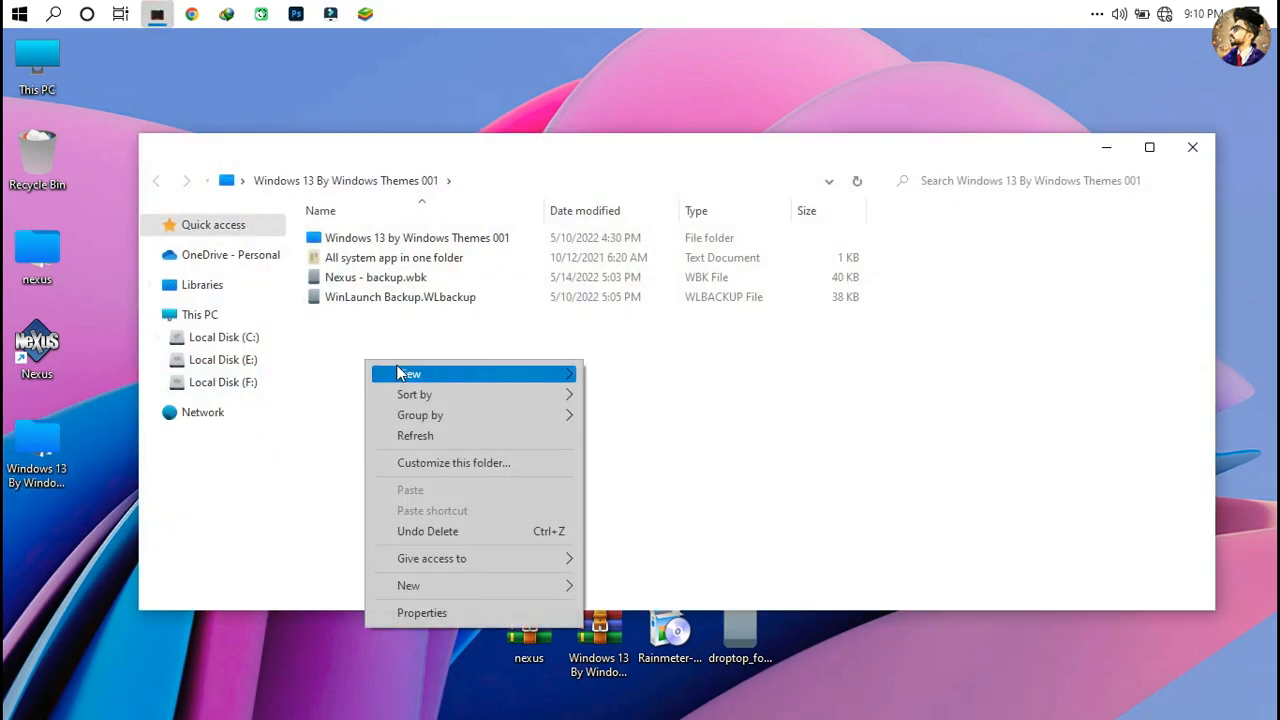
mouse_move(560, 372)
click(620, 398)
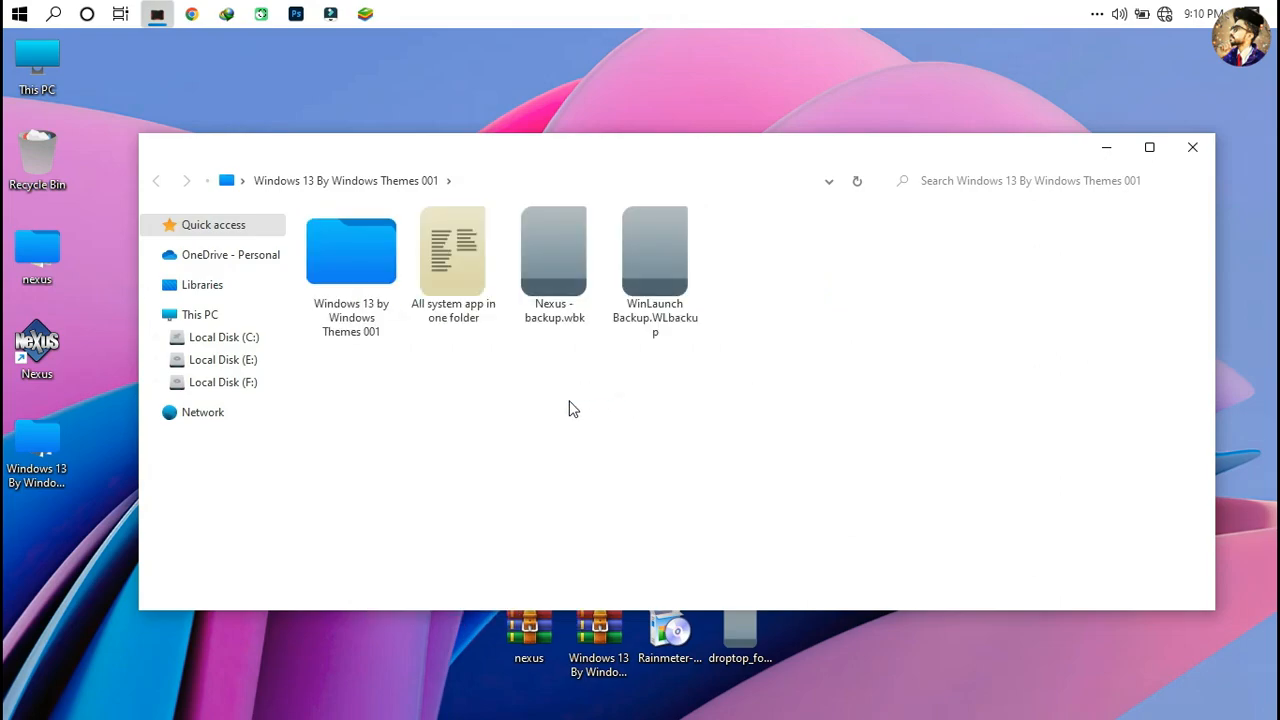
Step: Move the inner Windows 13 by Windows Themes 001 folder to the root of Local Disk (C:)
right_click(345, 303)
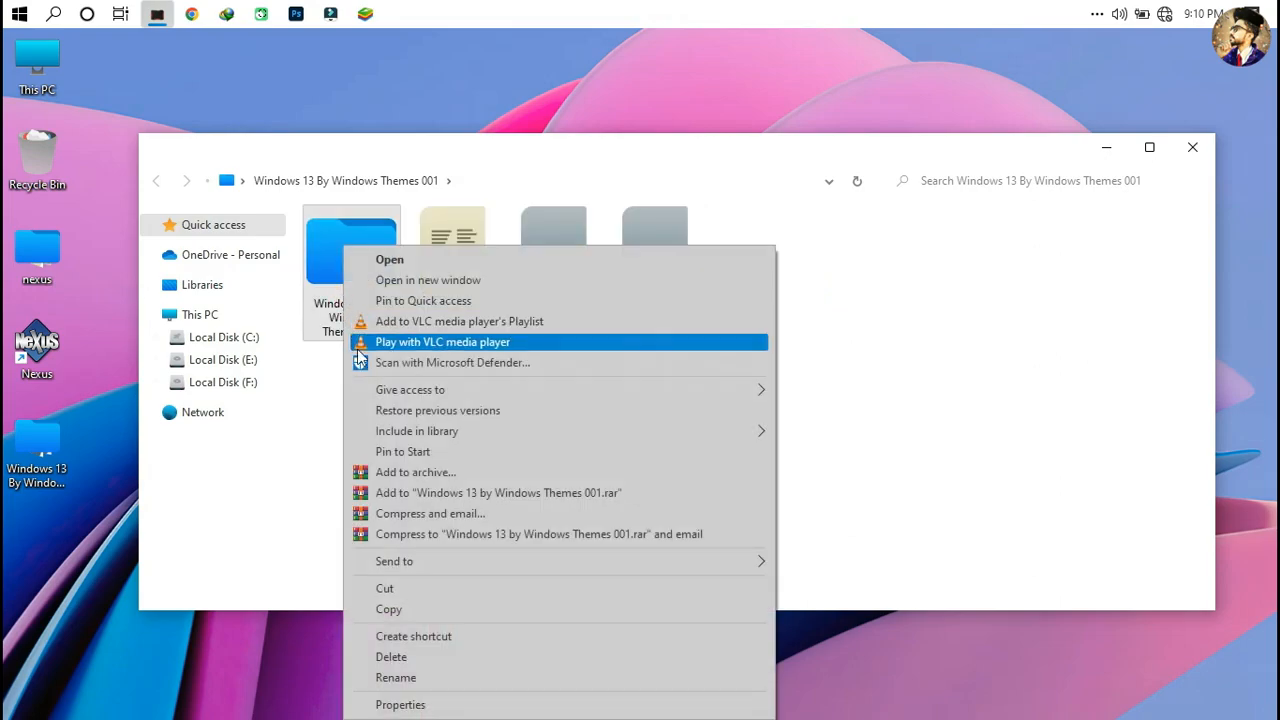
click(390, 589)
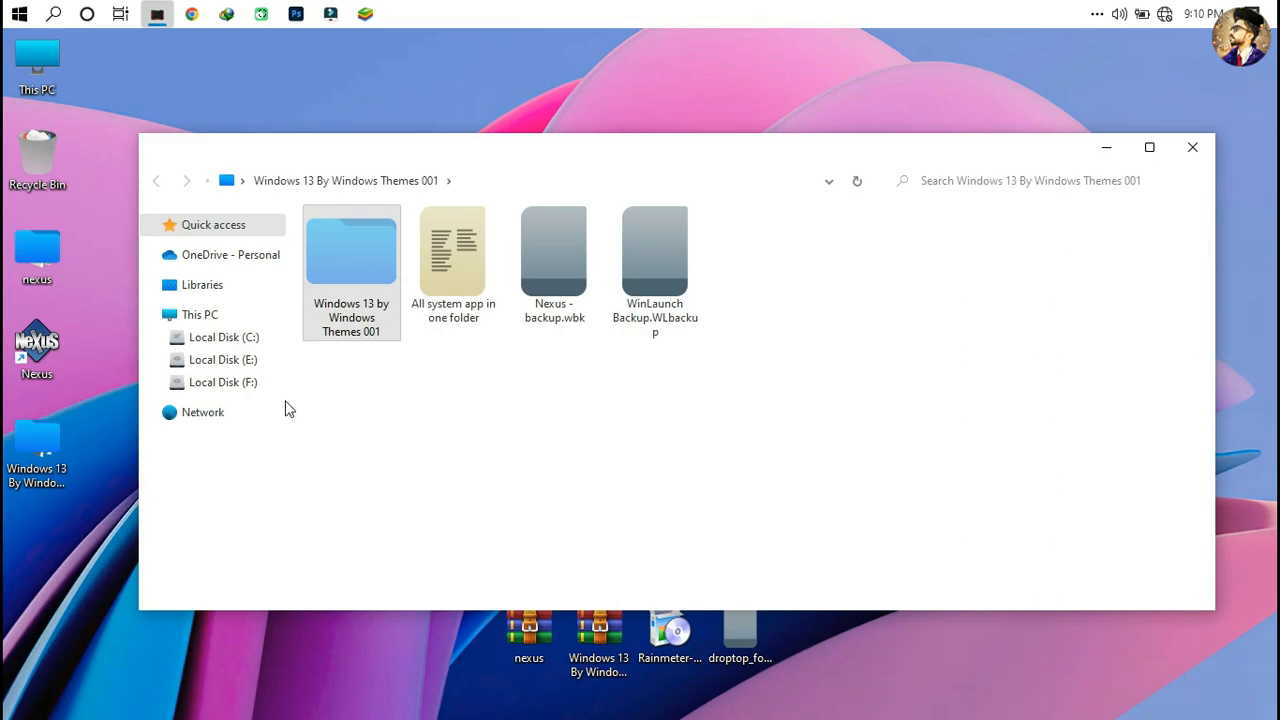
click(243, 337)
right_click(440, 335)
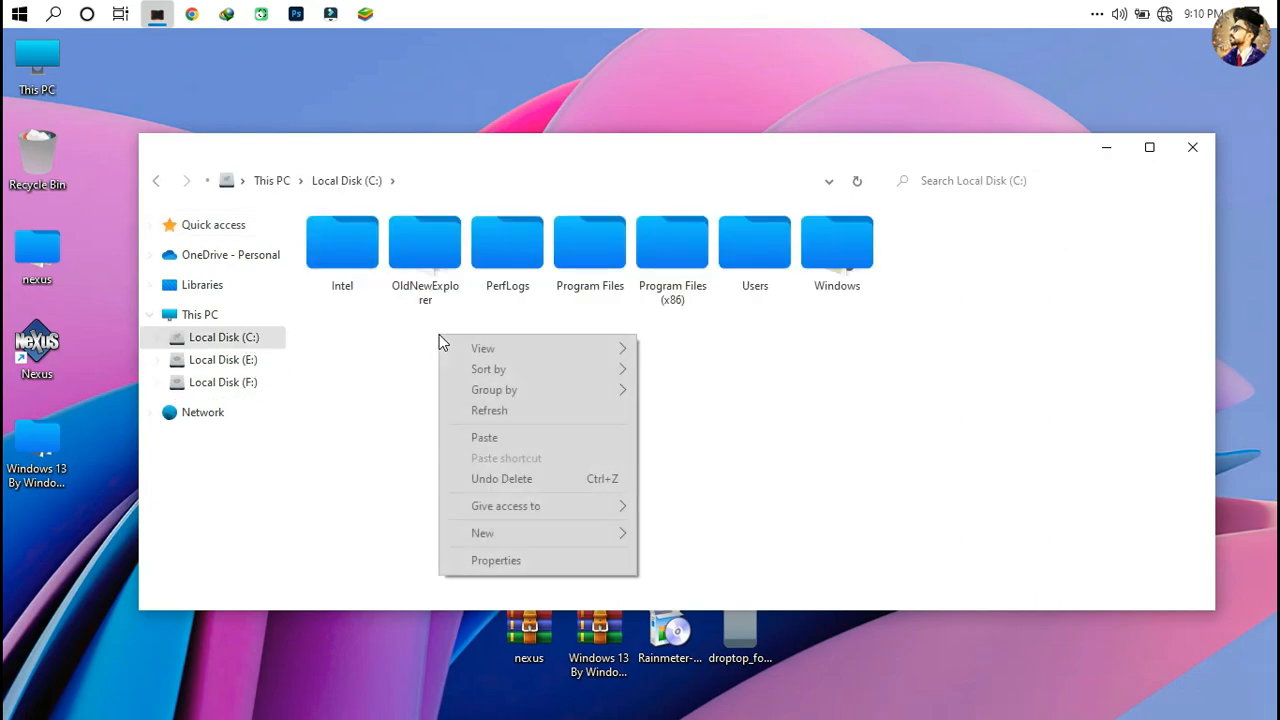
click(462, 442)
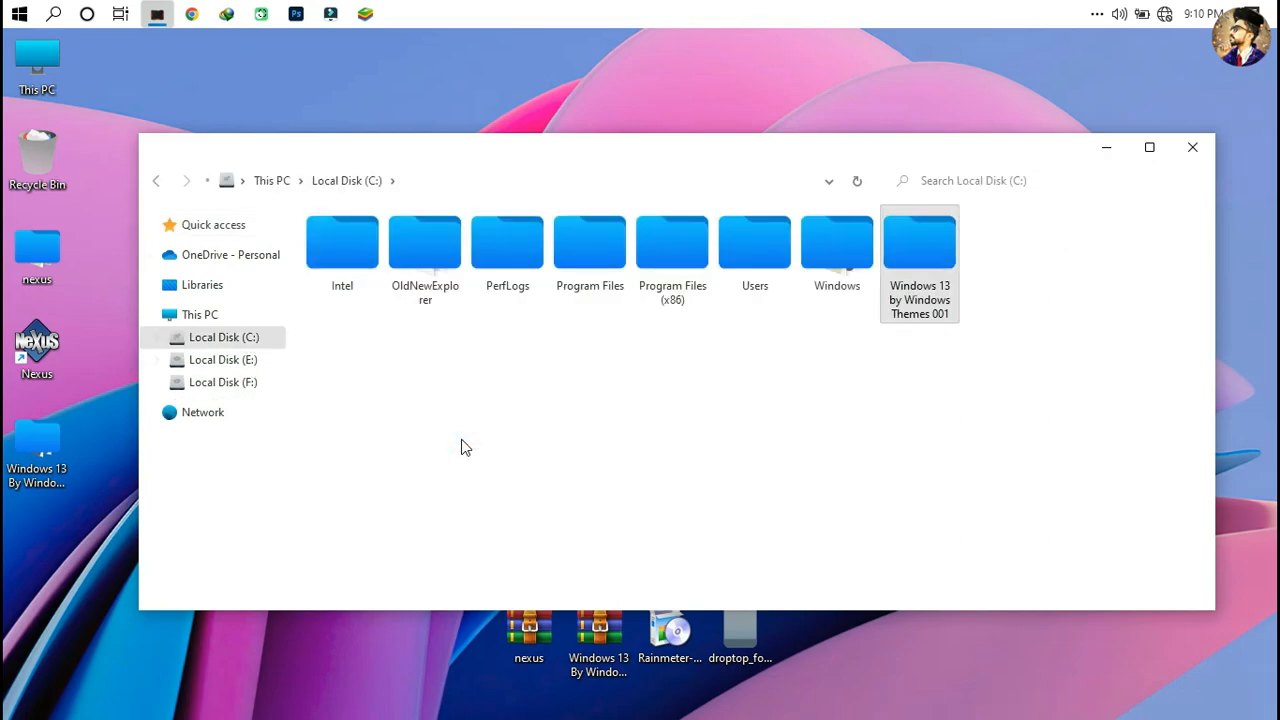
Step: Copy the Applications code line from the All system app in one folder text file, close the file and minimize the folder window
click(153, 186)
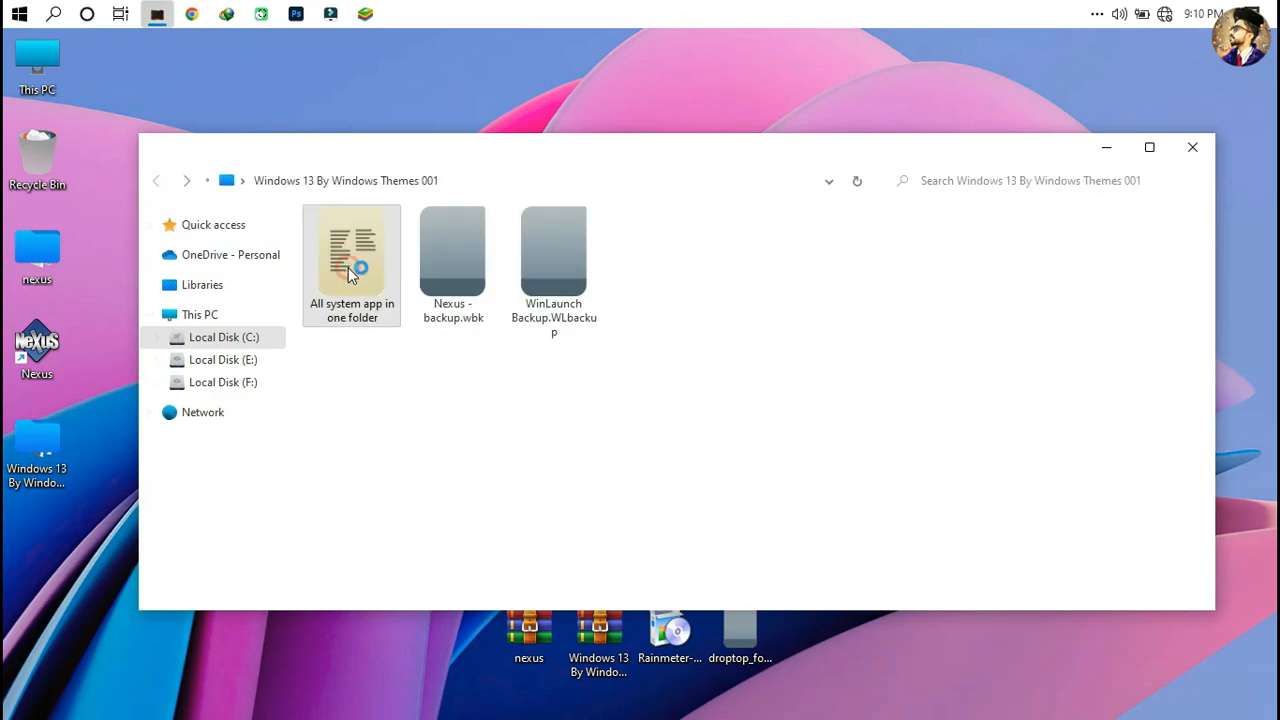
drag(425, 109, 40, 108)
right_click(66, 108)
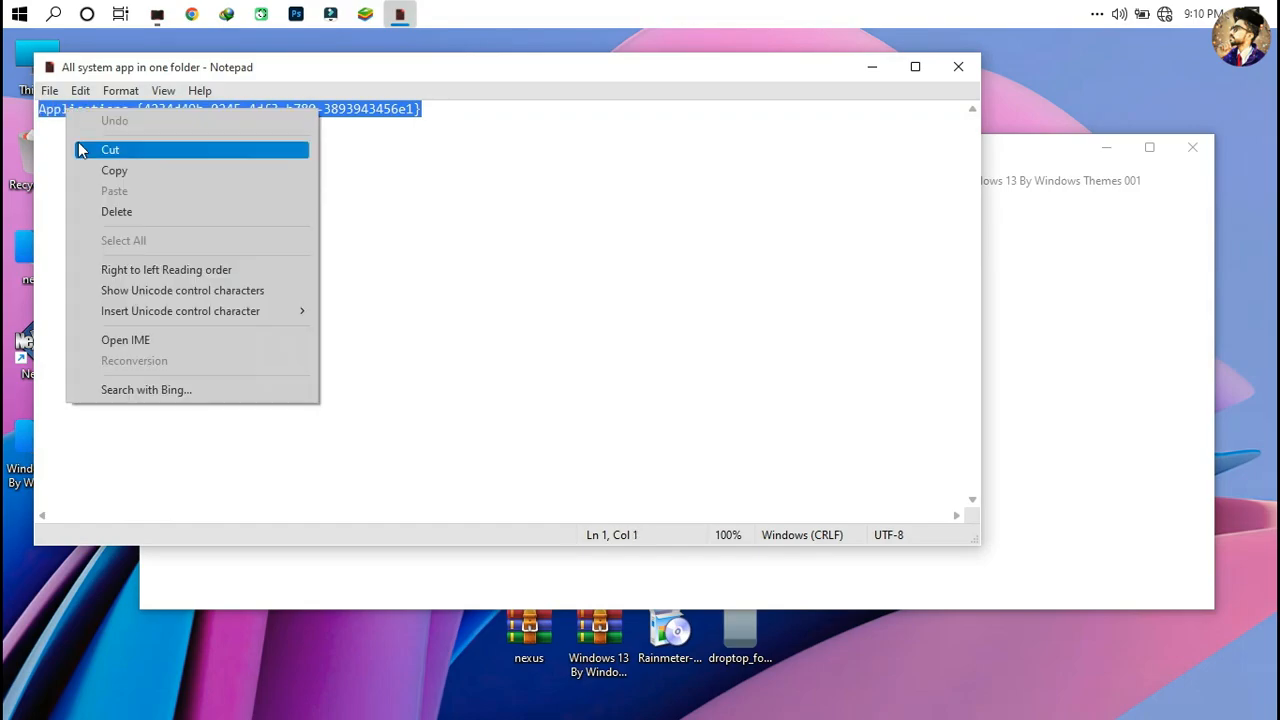
click(96, 172)
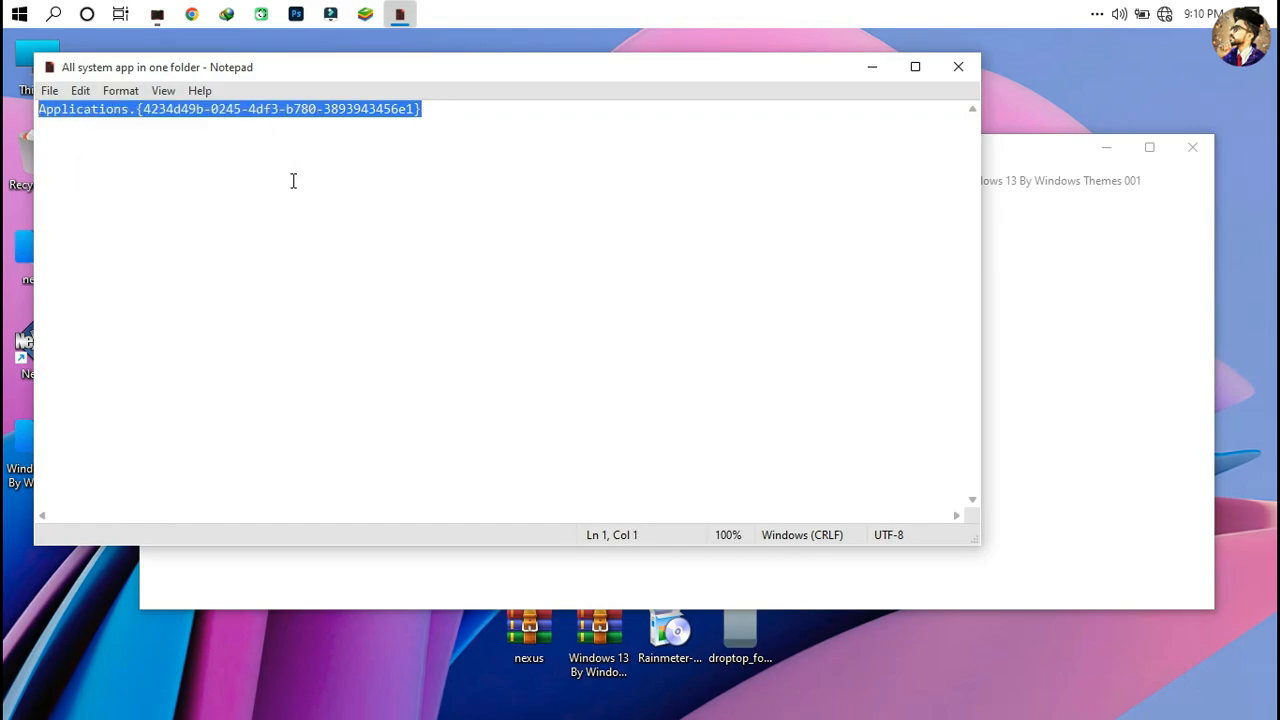
click(959, 70)
click(1101, 150)
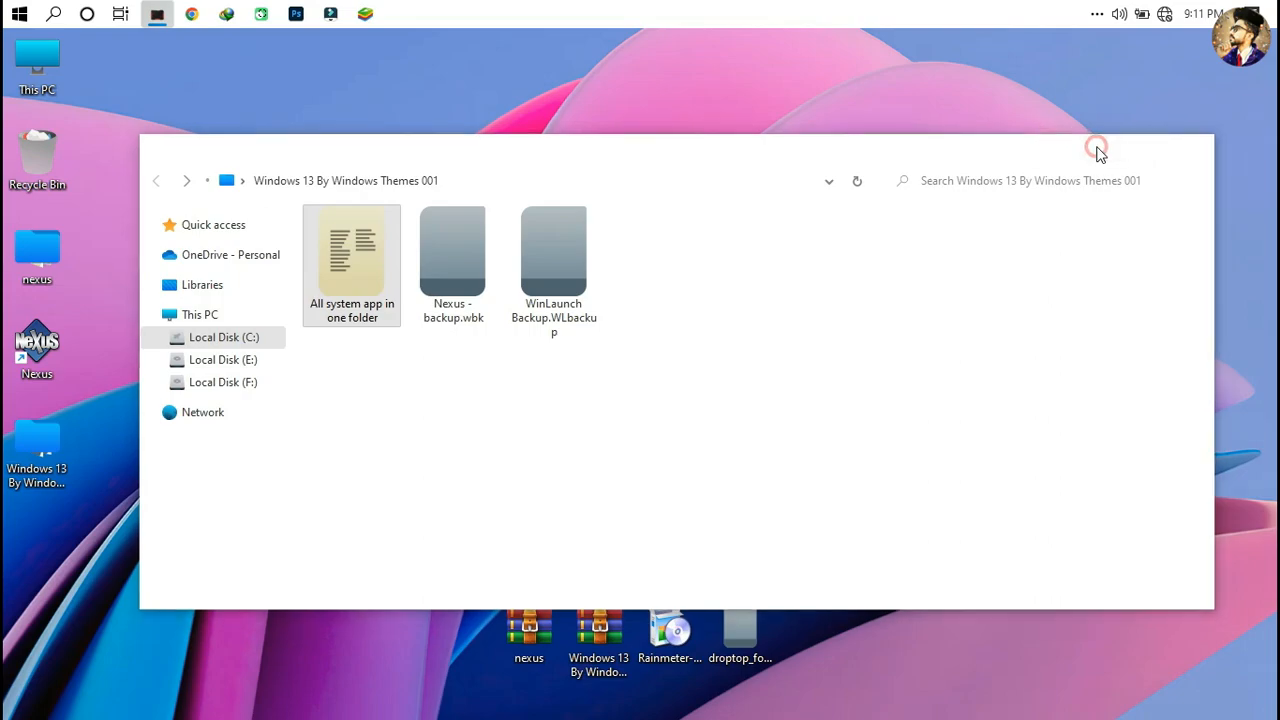
right_click(739, 176)
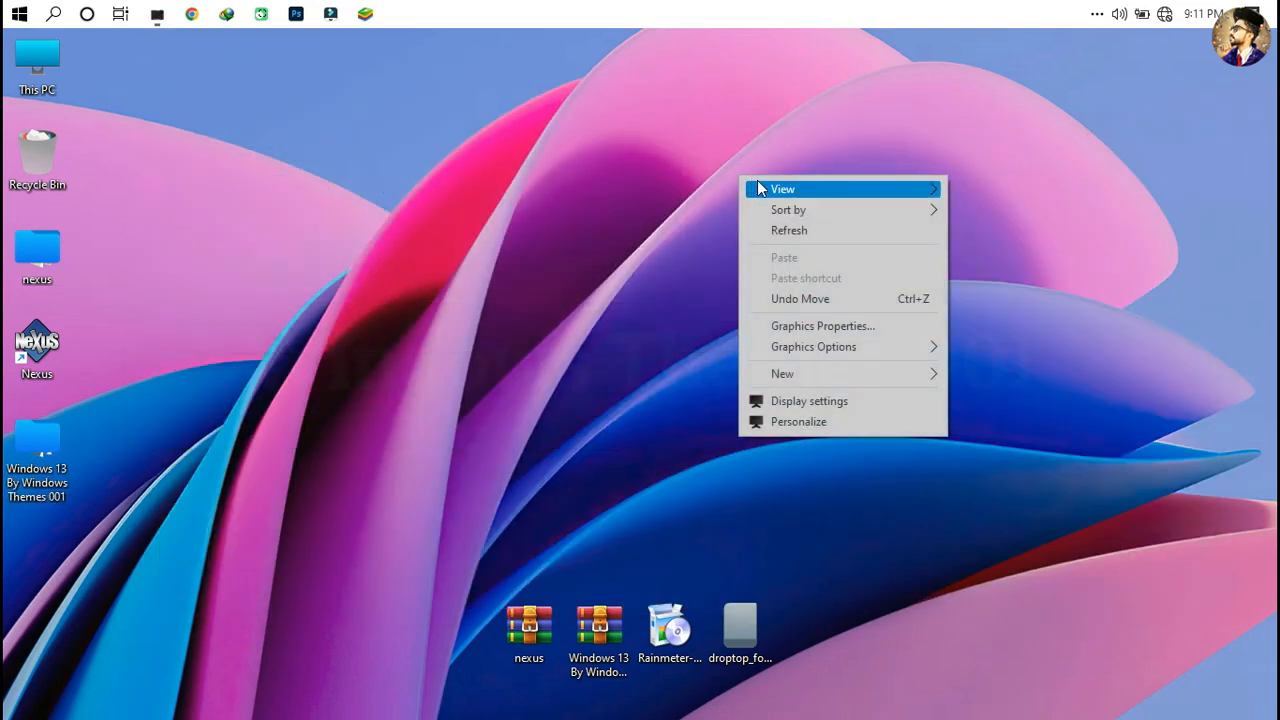
mouse_move(798, 370)
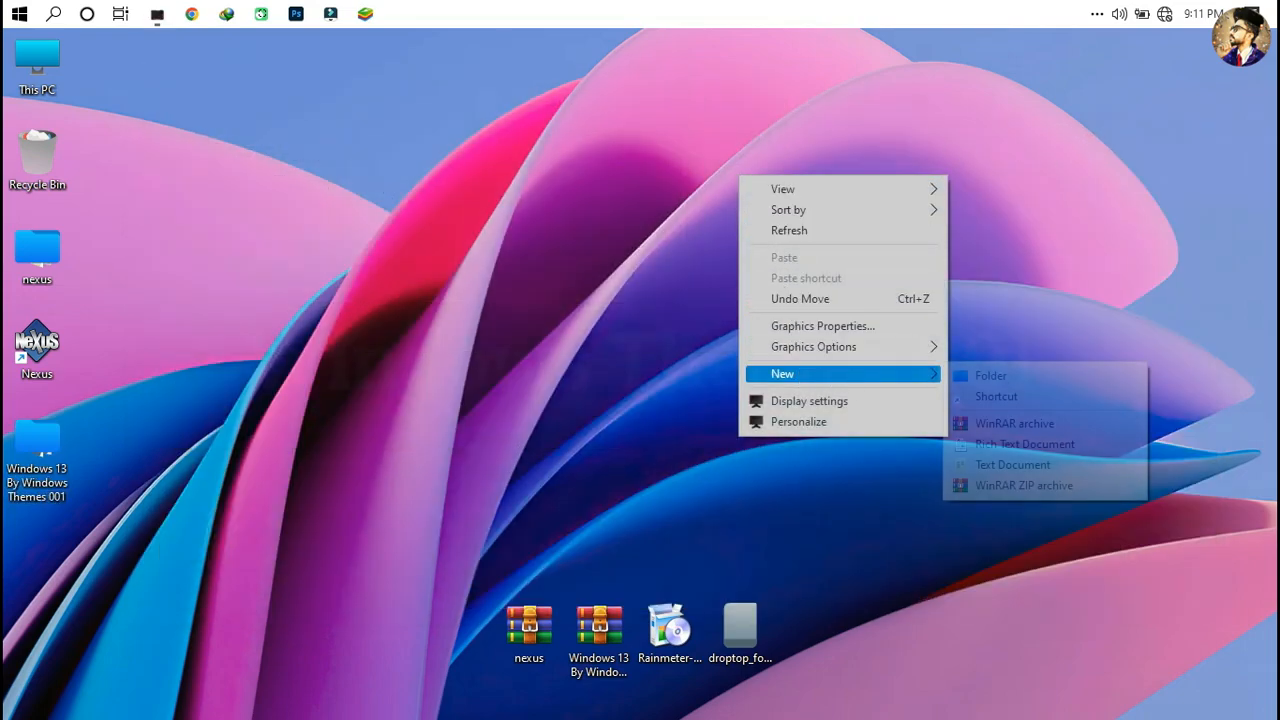
click(989, 377)
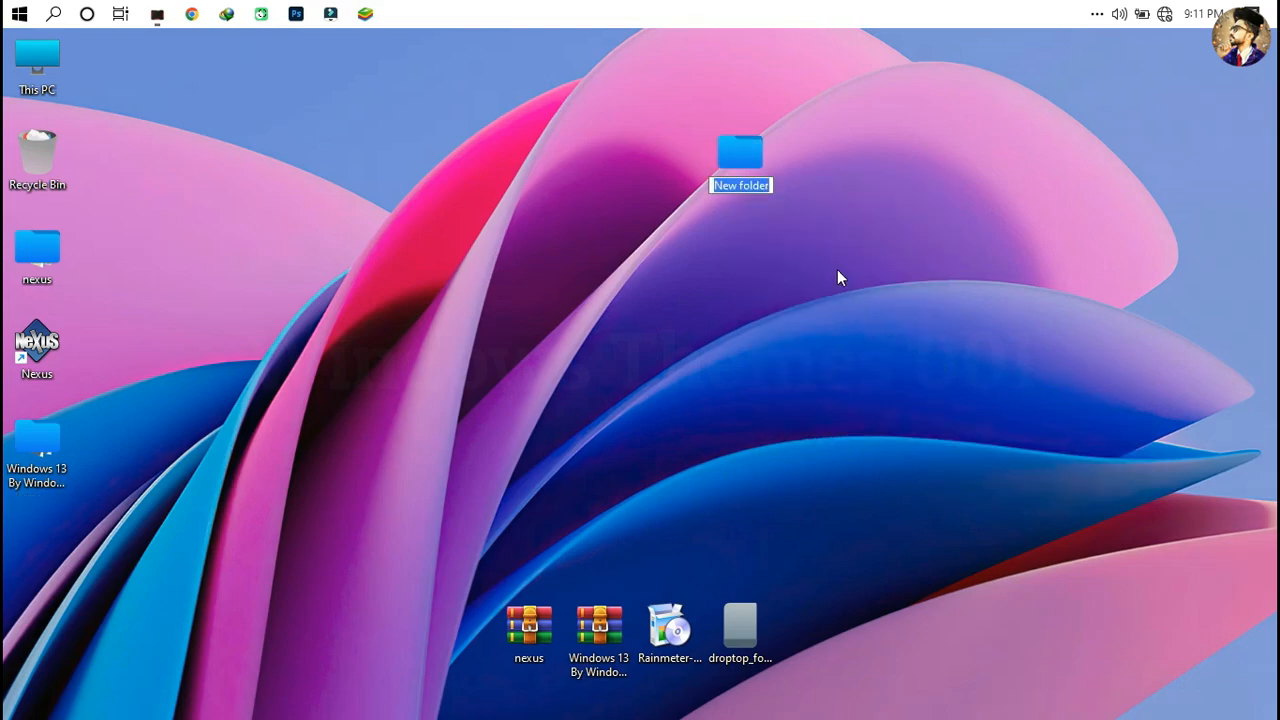
right_click(766, 181)
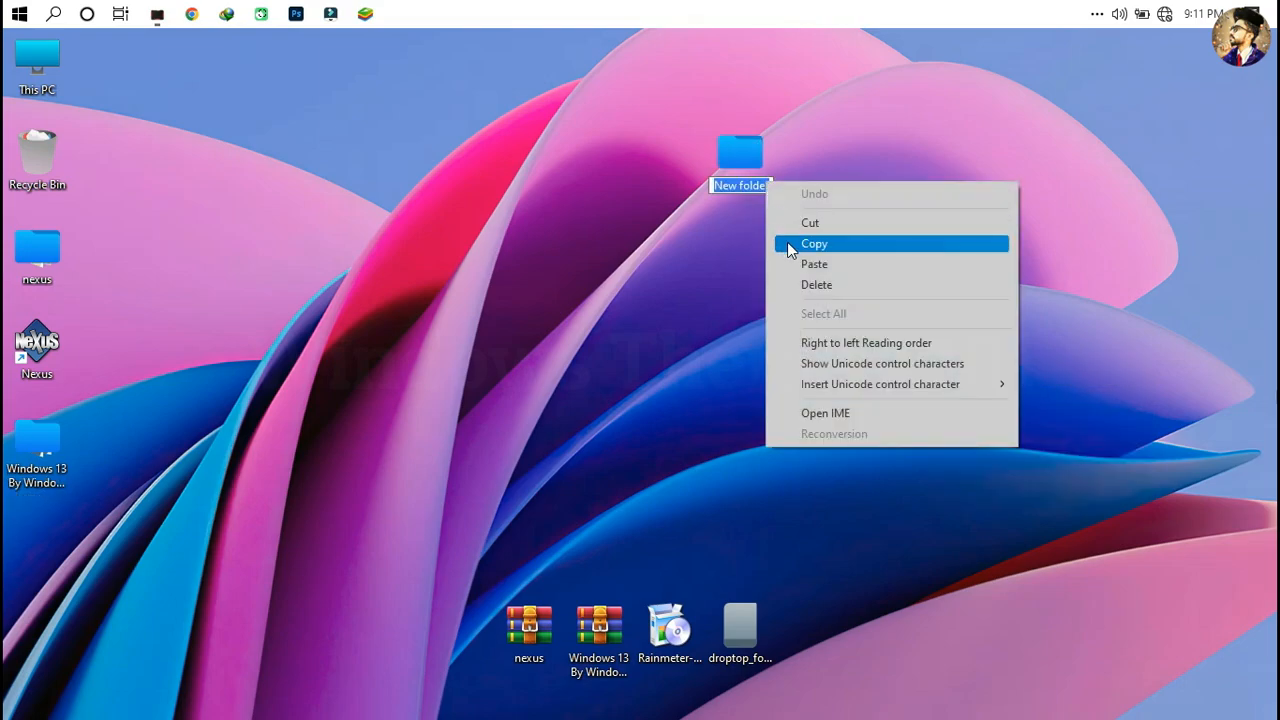
click(800, 264)
click(798, 266)
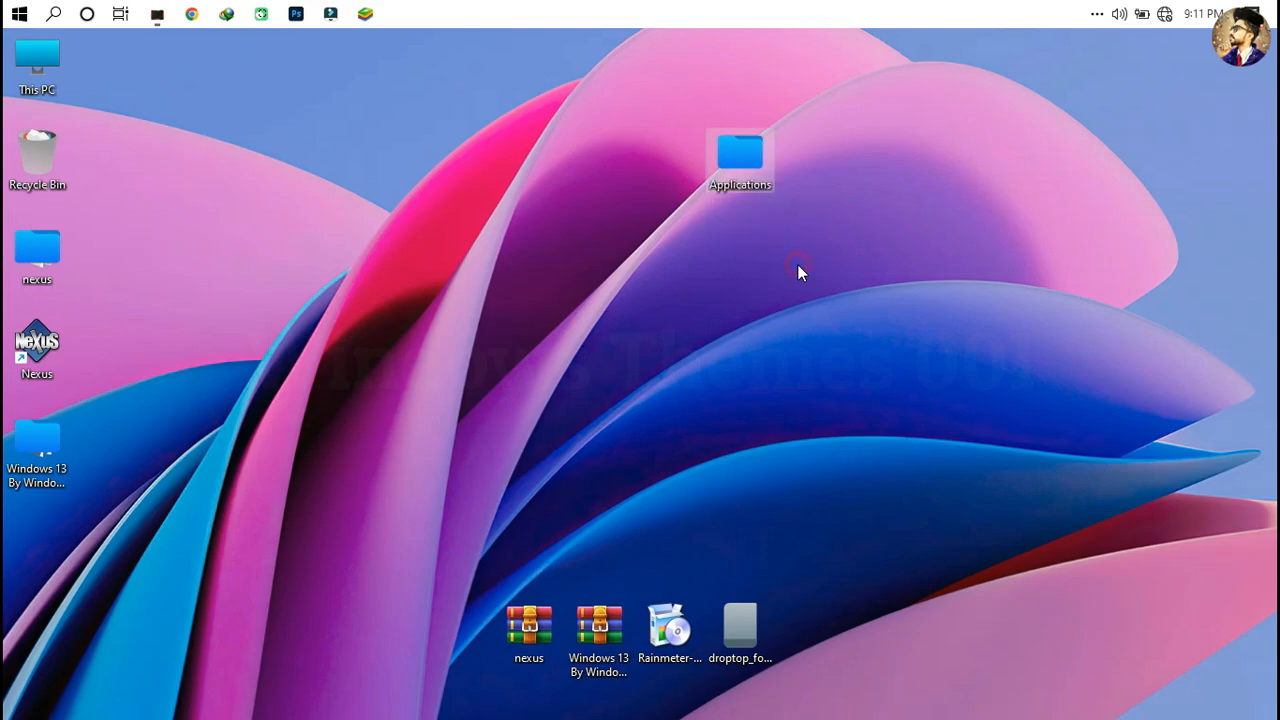
drag(740, 158, 380, 487)
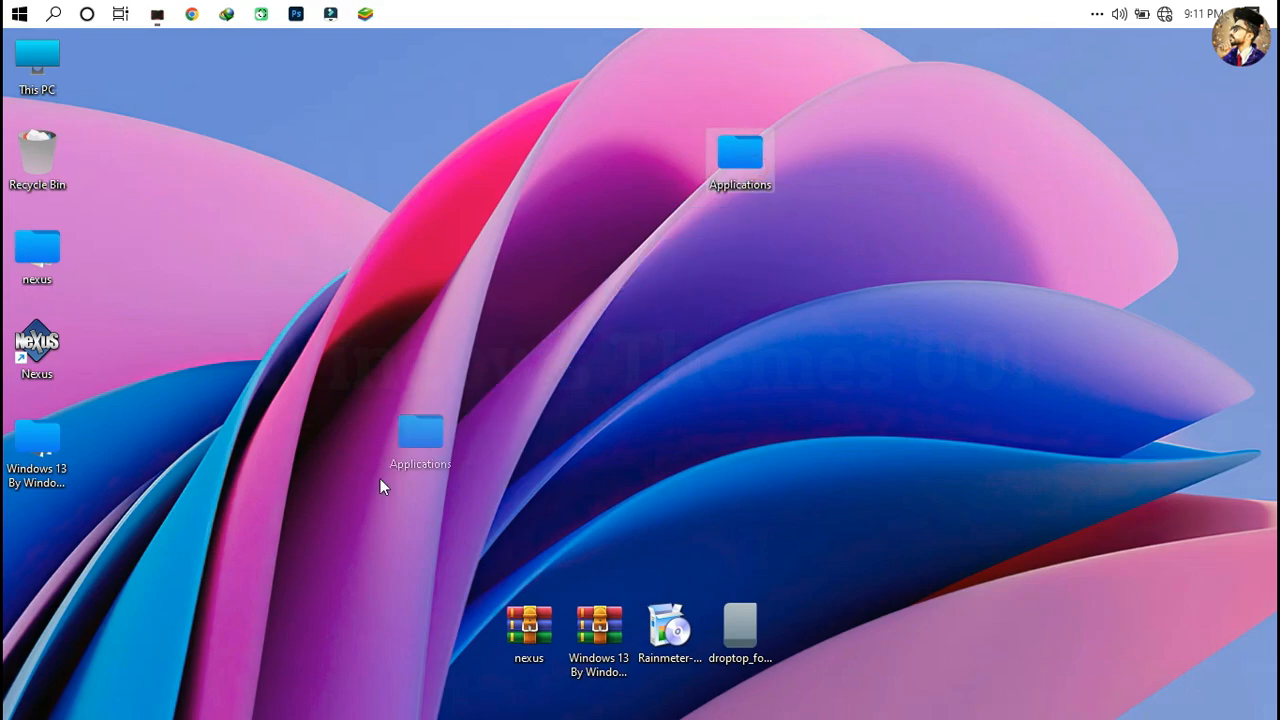
drag(109, 539, 62, 539)
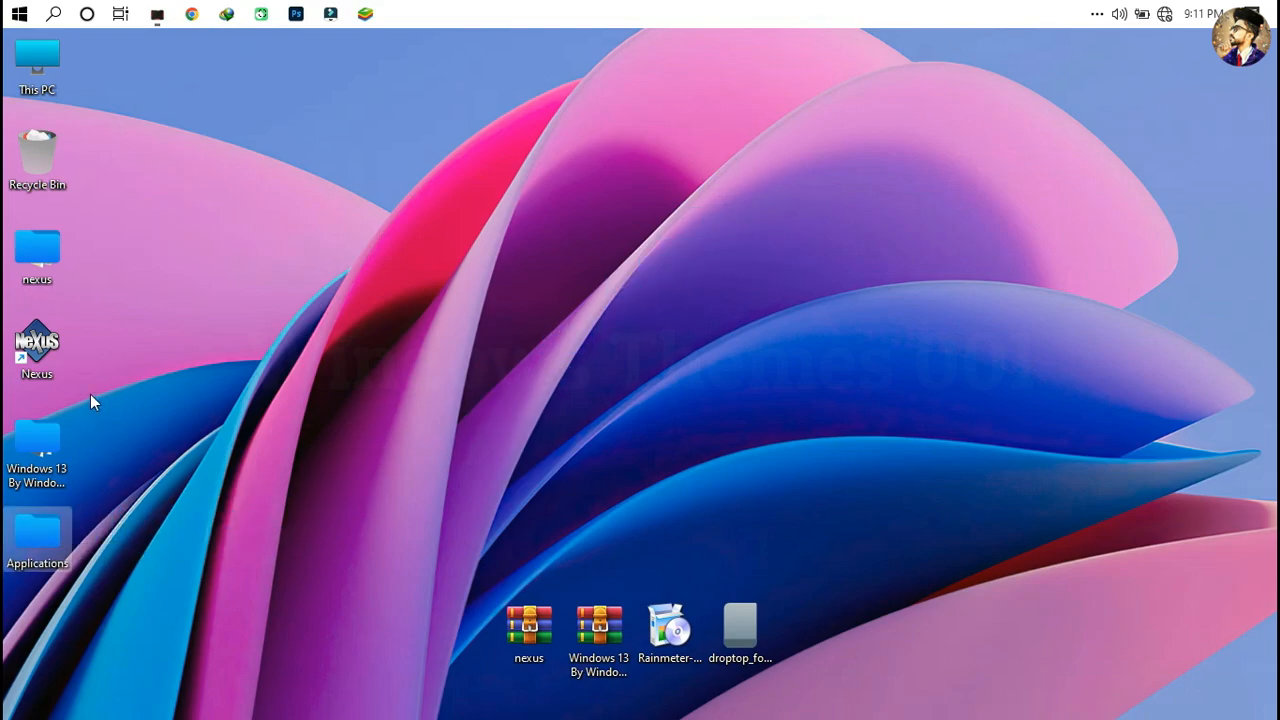
Step: Launch Nexus and move the nexus, Windows 13, Rainmeter and droptop files together up toward the middle of the desktop
double_click(66, 346)
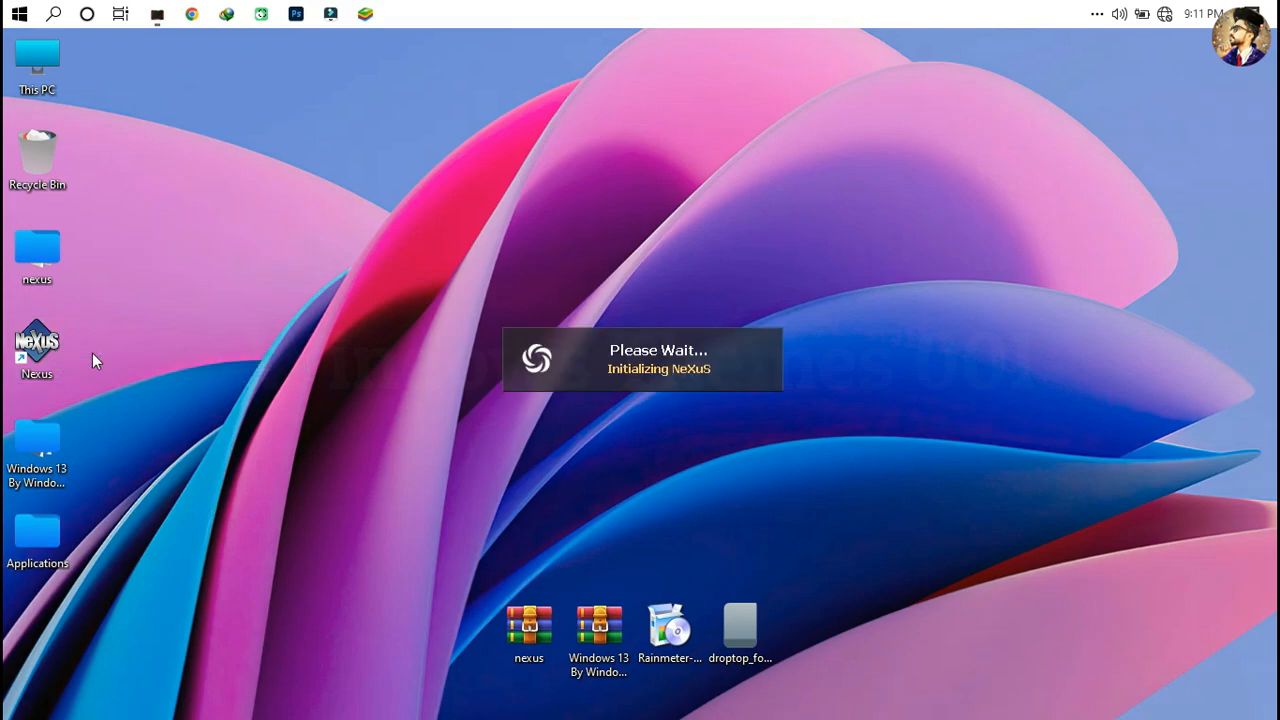
drag(286, 468, 930, 705)
drag(752, 655, 766, 491)
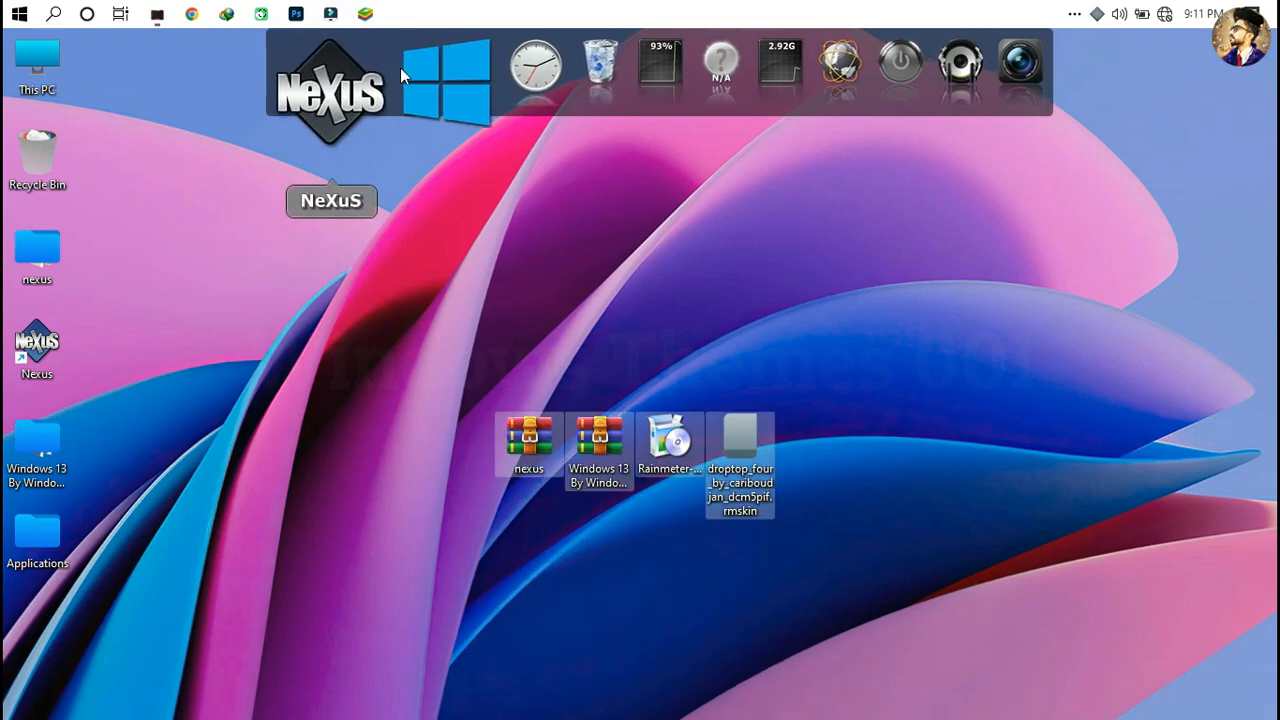
Step: Restore the Nexus settings from the Nexus - backup.wbk file in the desktop's Windows 13 By Windows Themes 001 folder
click(320, 104)
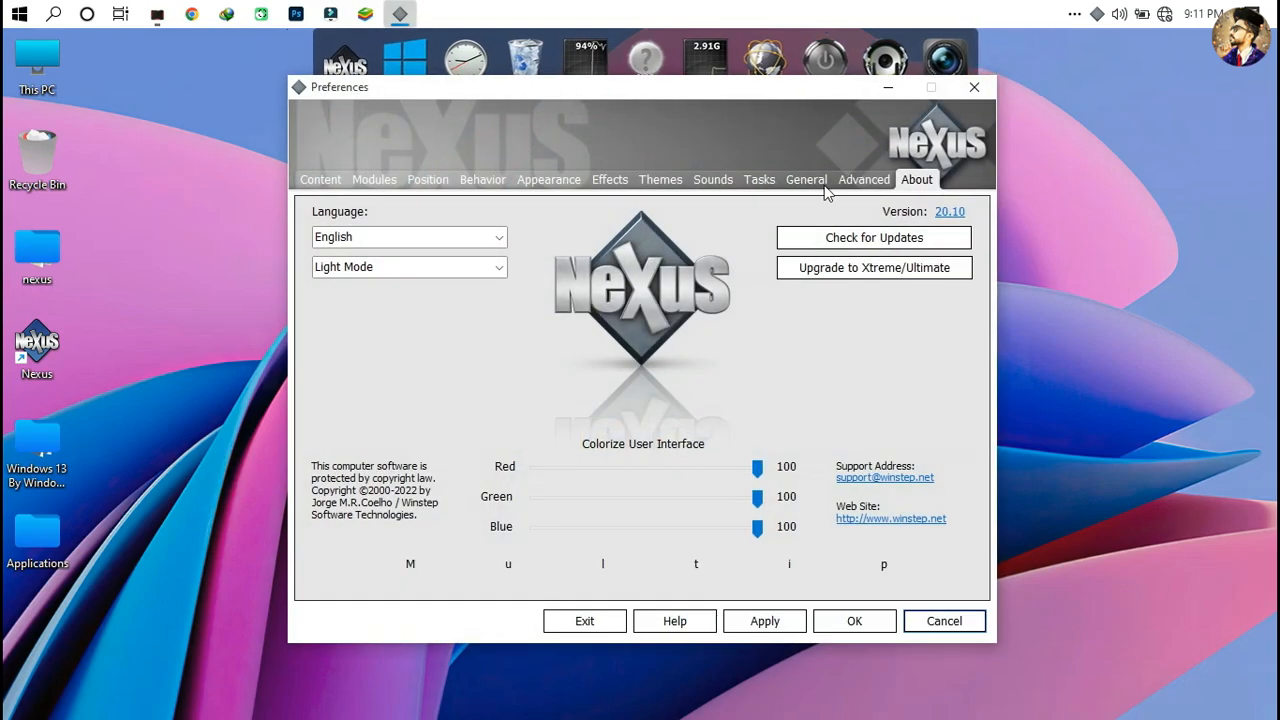
click(858, 180)
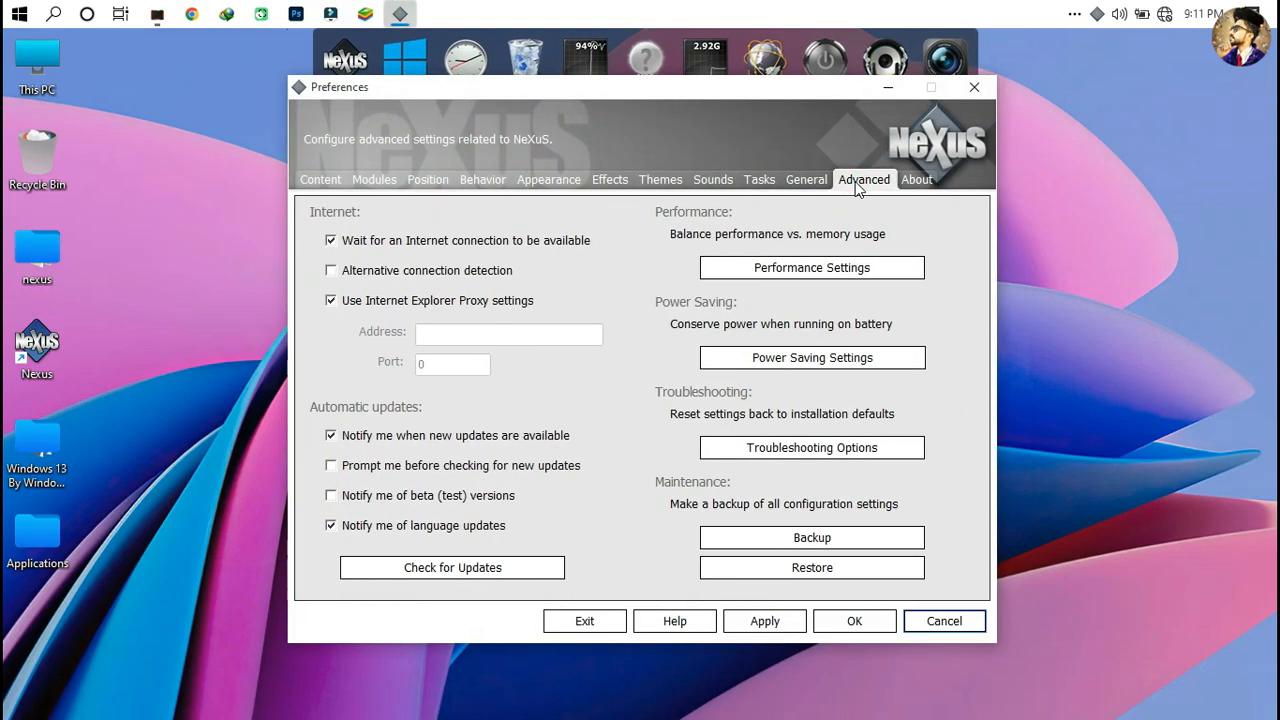
click(868, 569)
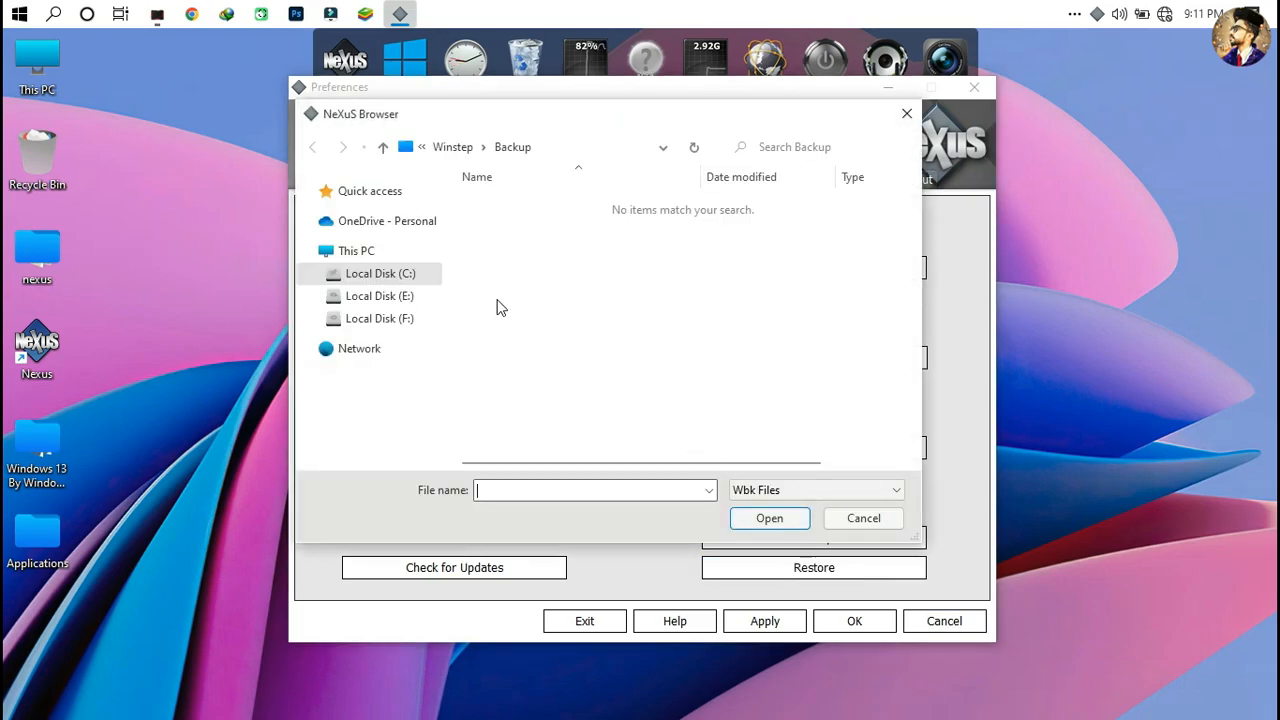
click(414, 193)
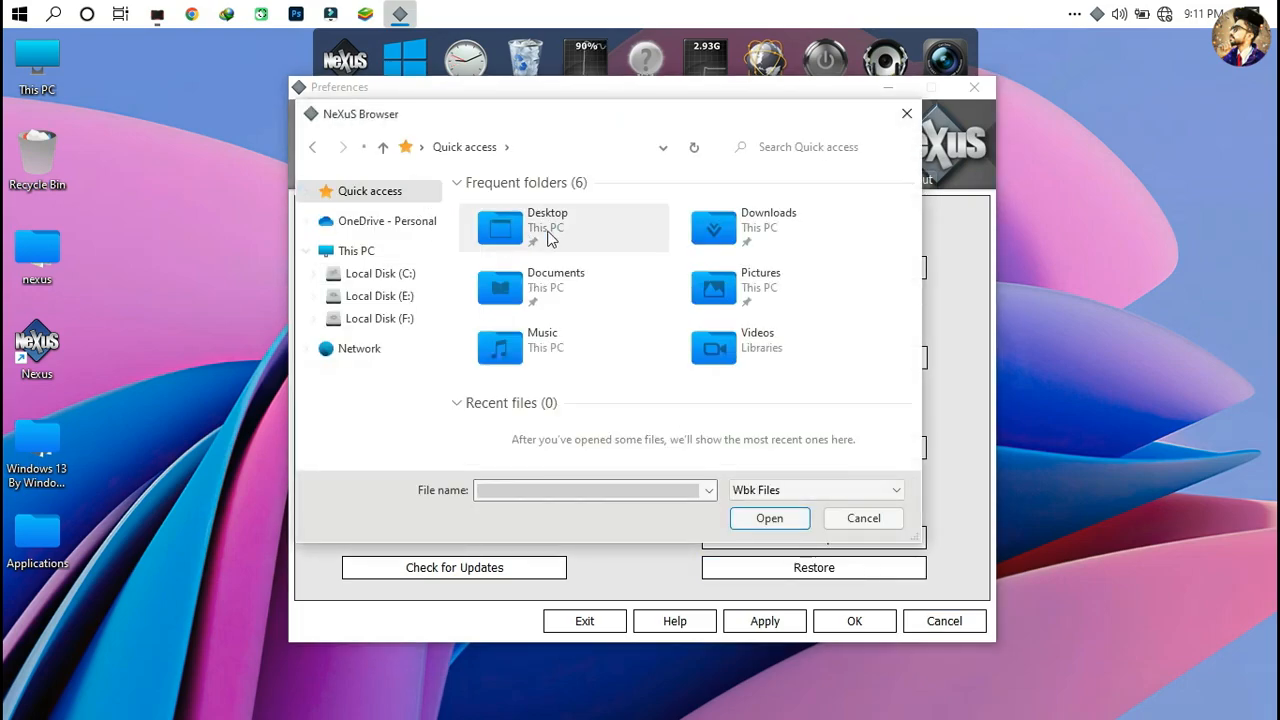
double_click(548, 228)
double_click(617, 270)
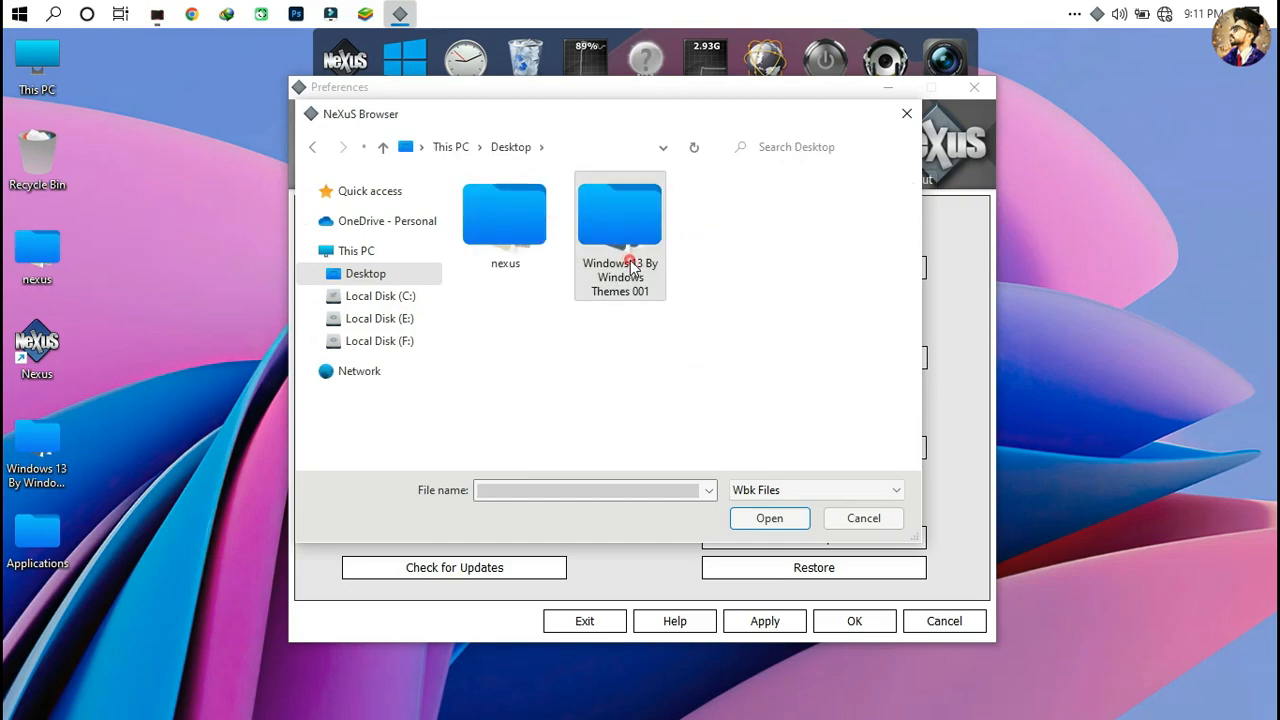
click(608, 213)
click(769, 518)
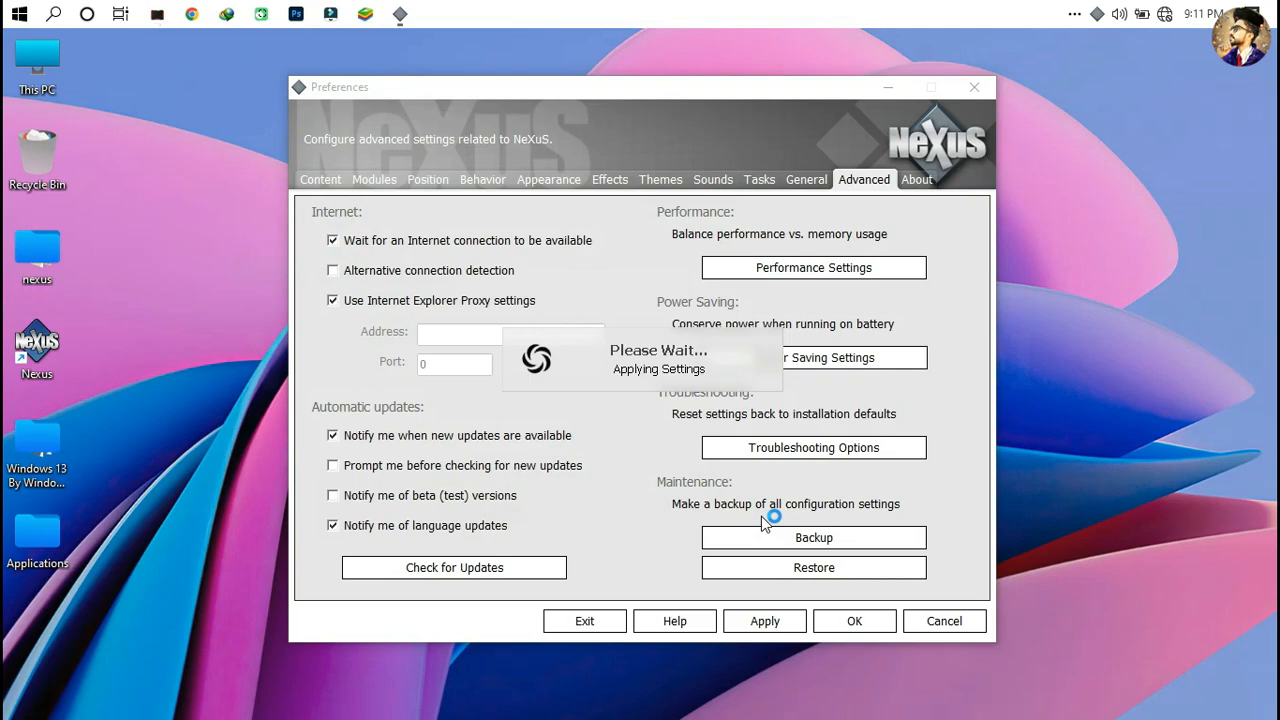
Step: Apply the restored Nexus settings and close the preferences window
click(768, 624)
click(833, 624)
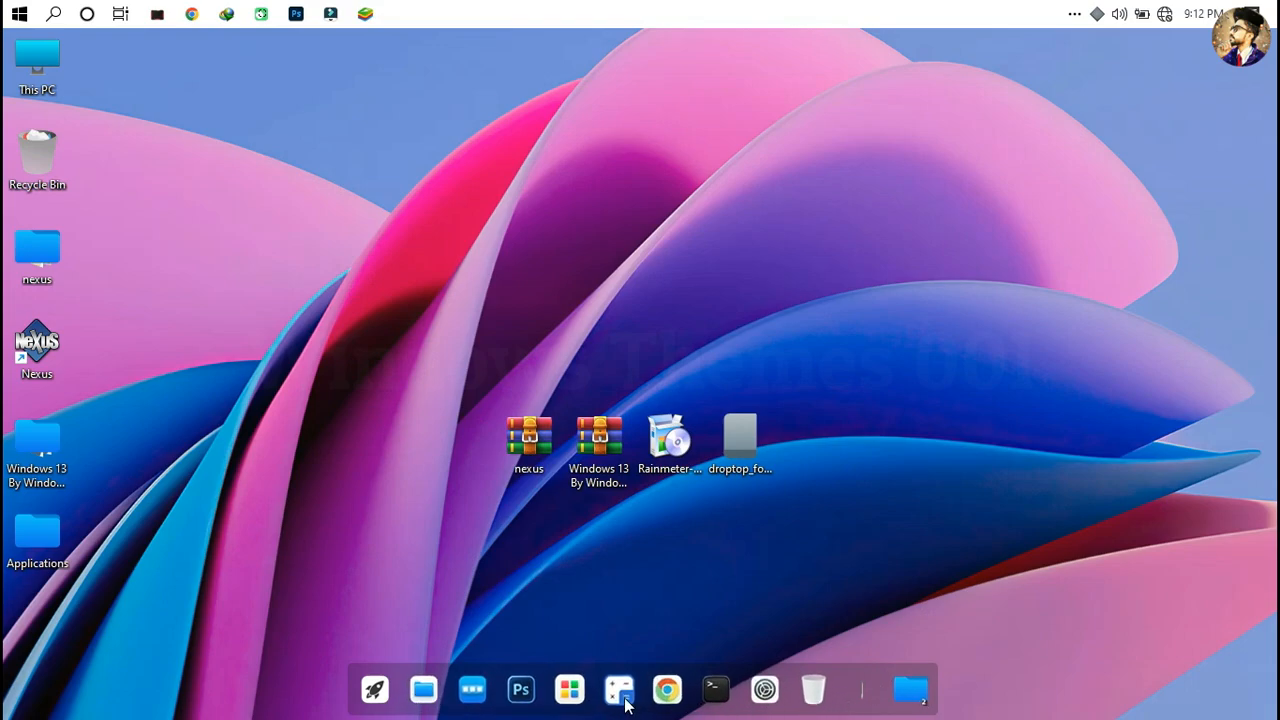
Step: Restore the WinLaunch settings from the WinLaunch Backup.WLbackup file in the desktop's Windows 13 By Windows Themes 001 folder
click(375, 690)
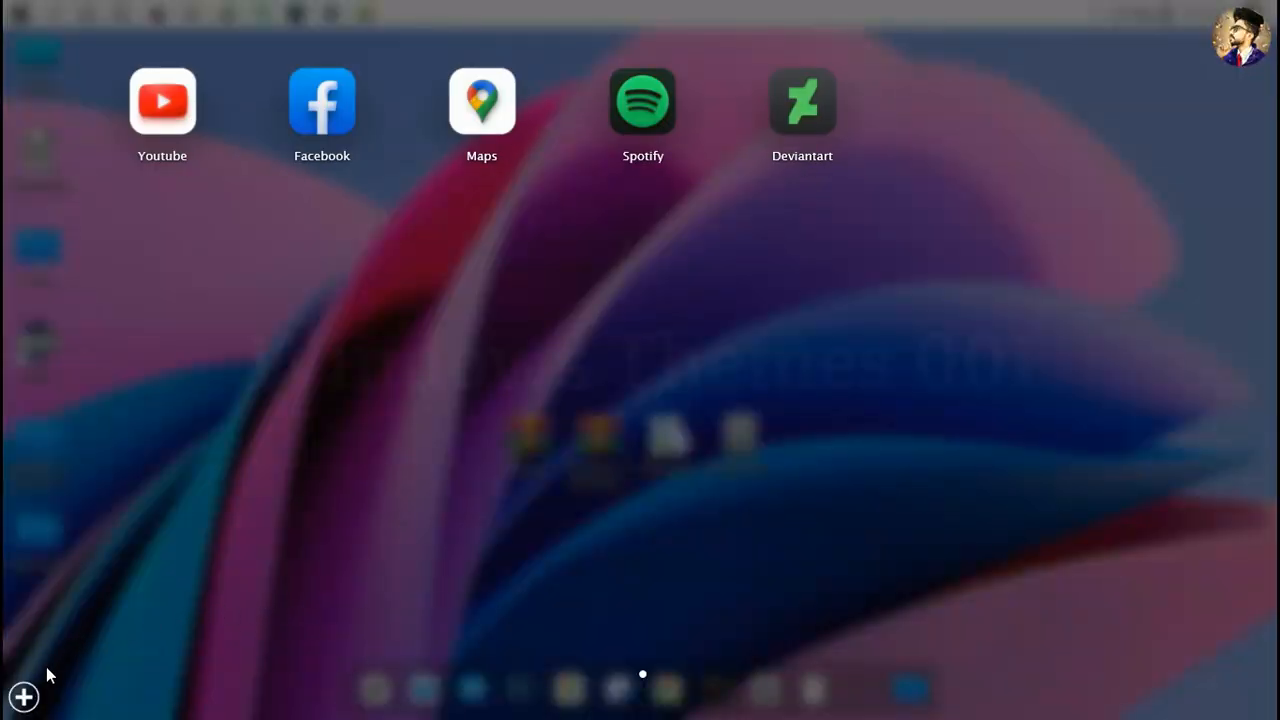
click(24, 697)
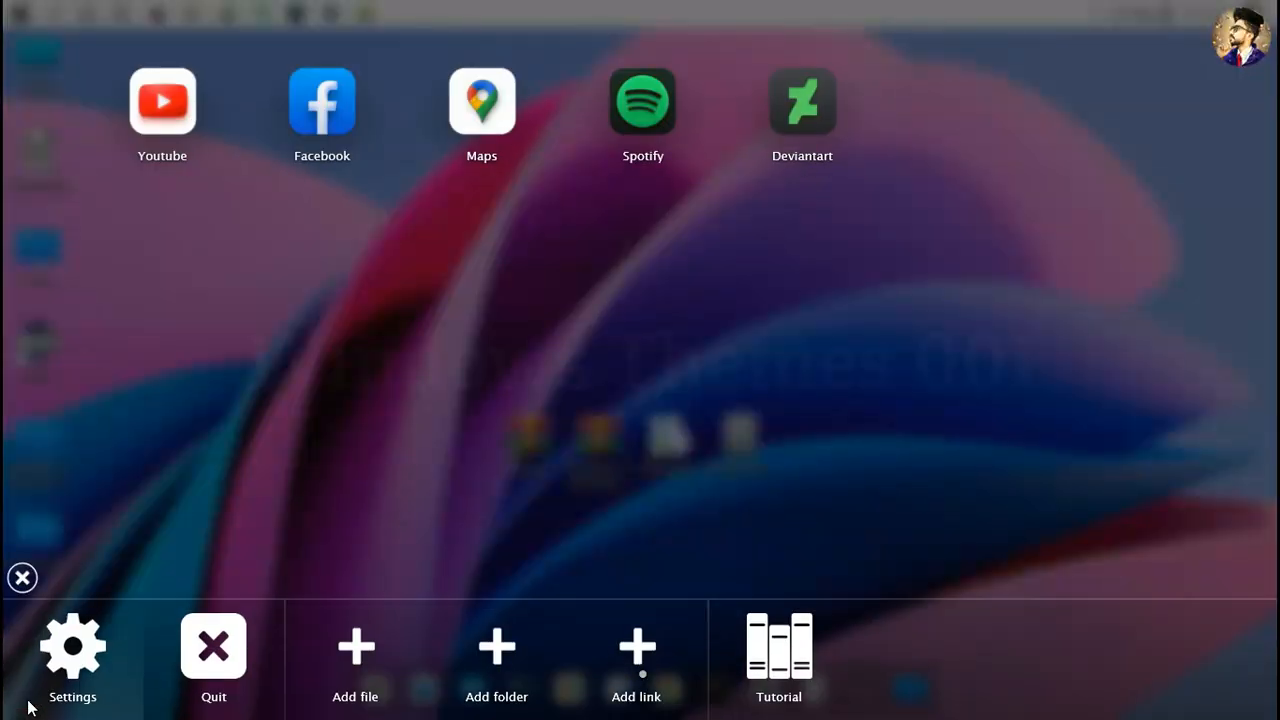
click(73, 648)
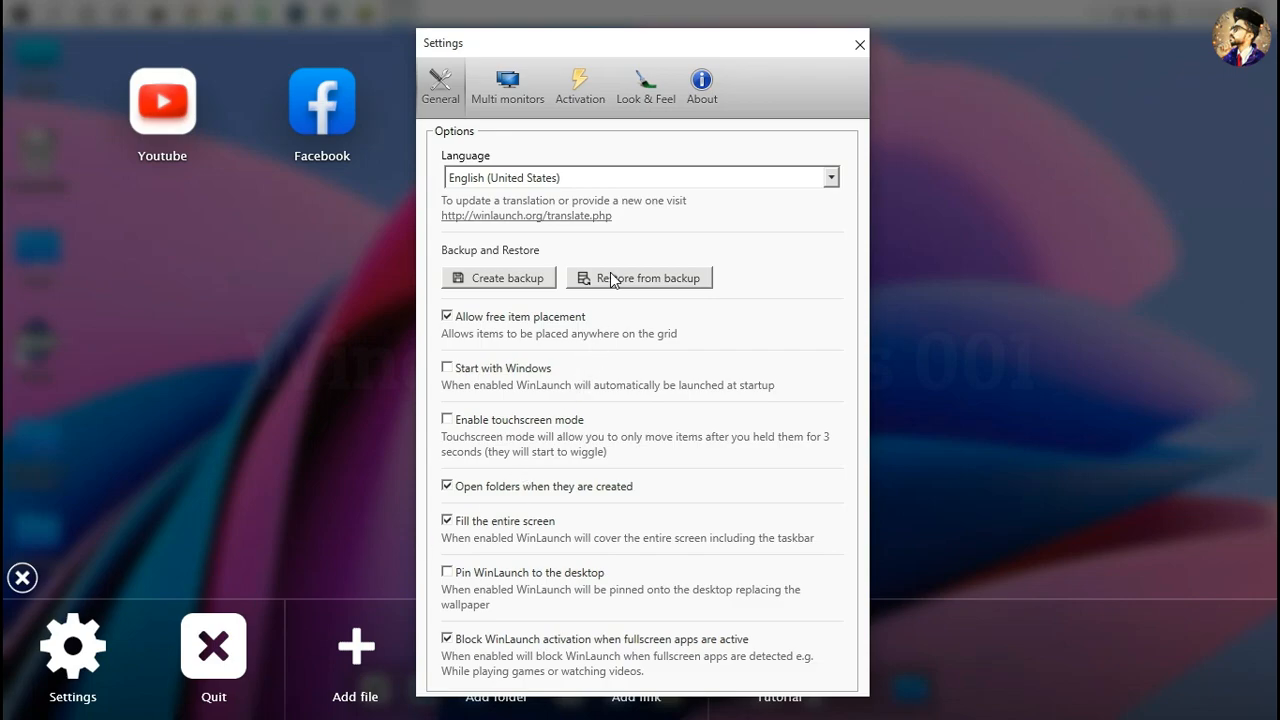
click(613, 279)
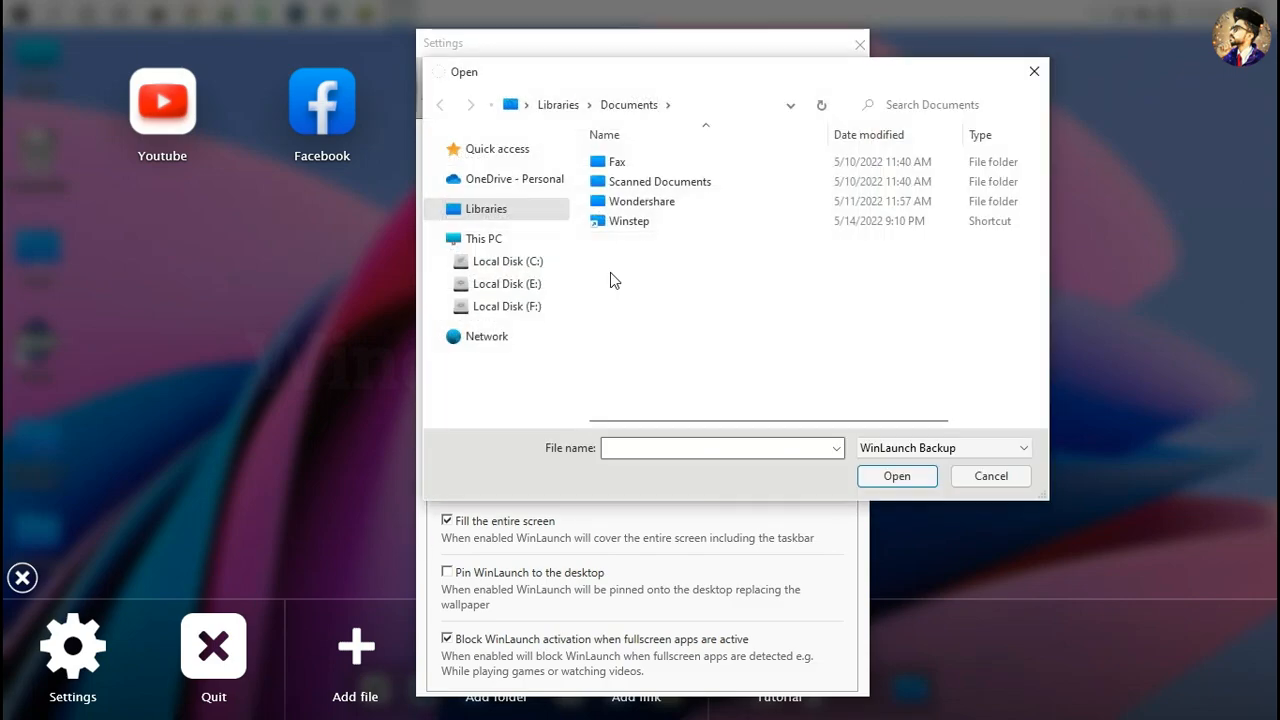
click(543, 152)
double_click(625, 178)
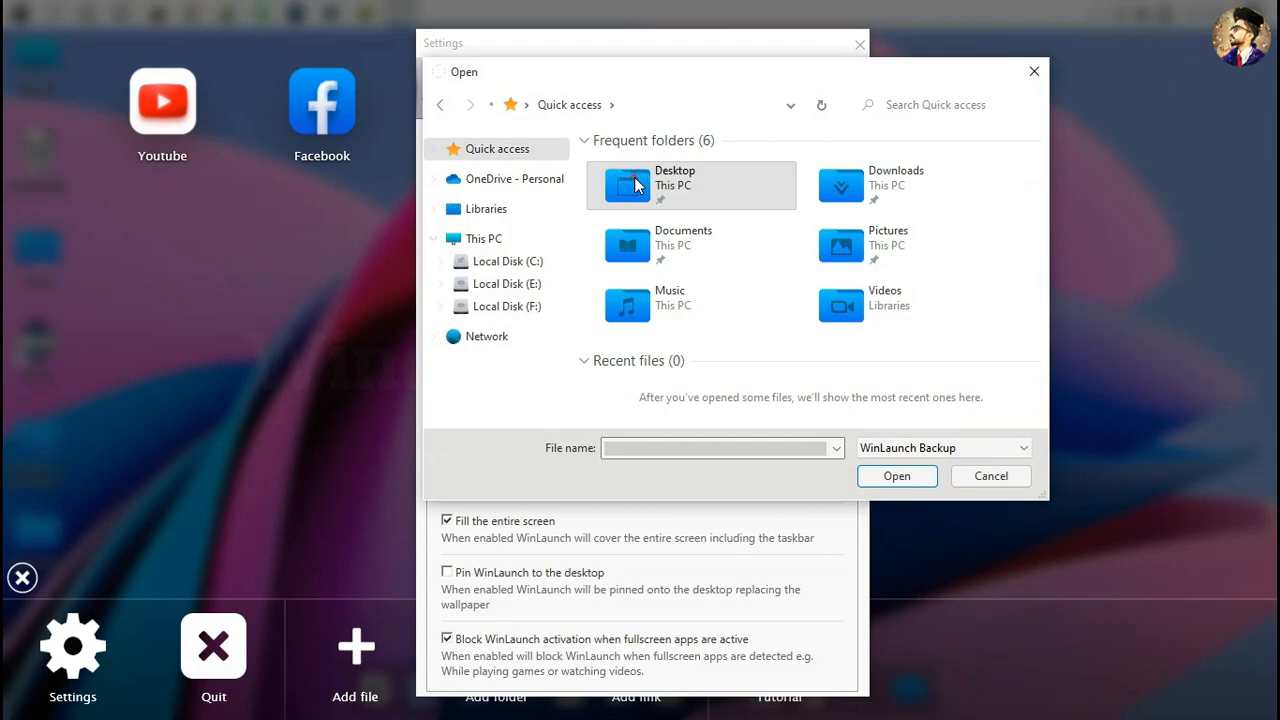
click(721, 205)
double_click(721, 207)
click(719, 165)
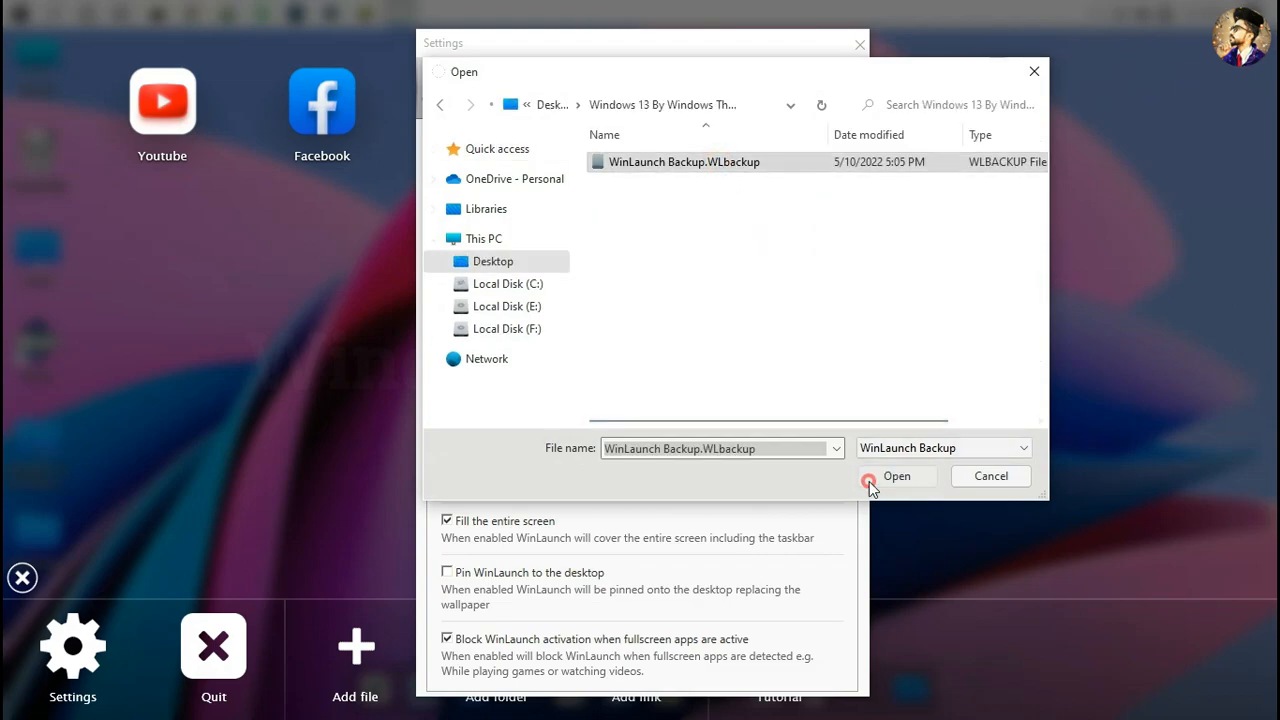
click(869, 479)
click(680, 449)
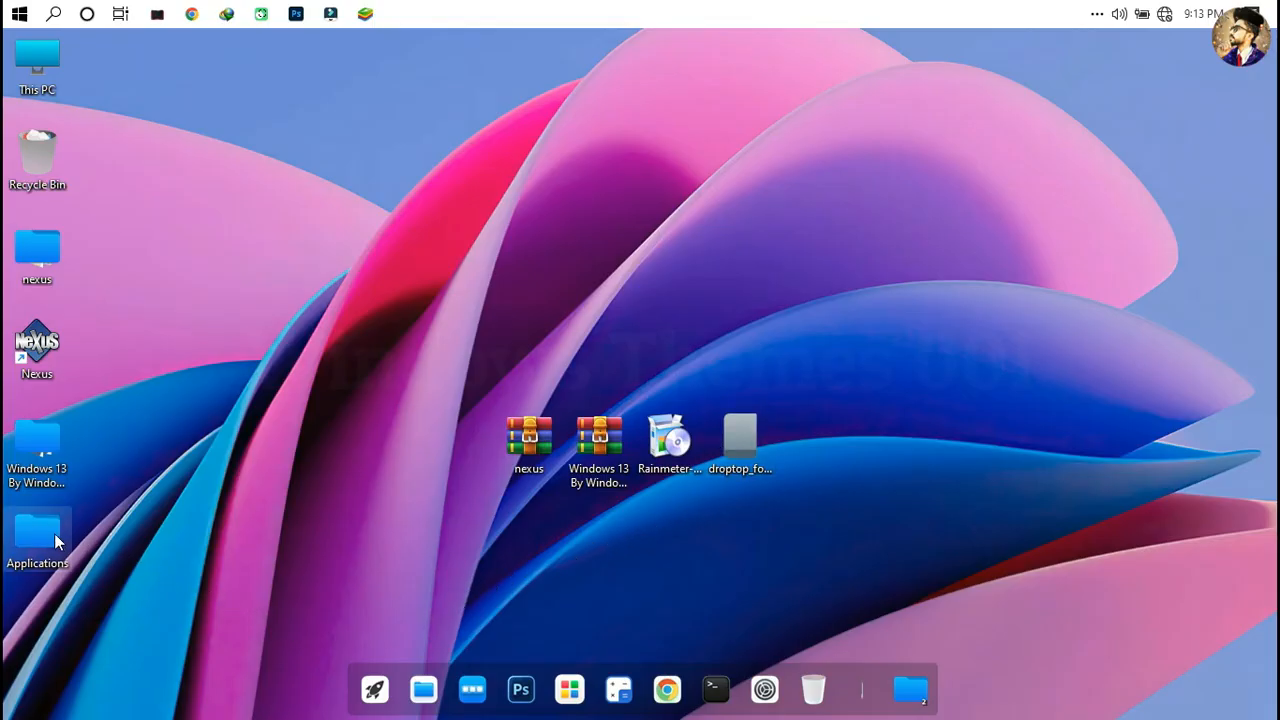
Step: Open the desktop's Applications folder and snap its window to the right half of the screen
double_click(54, 535)
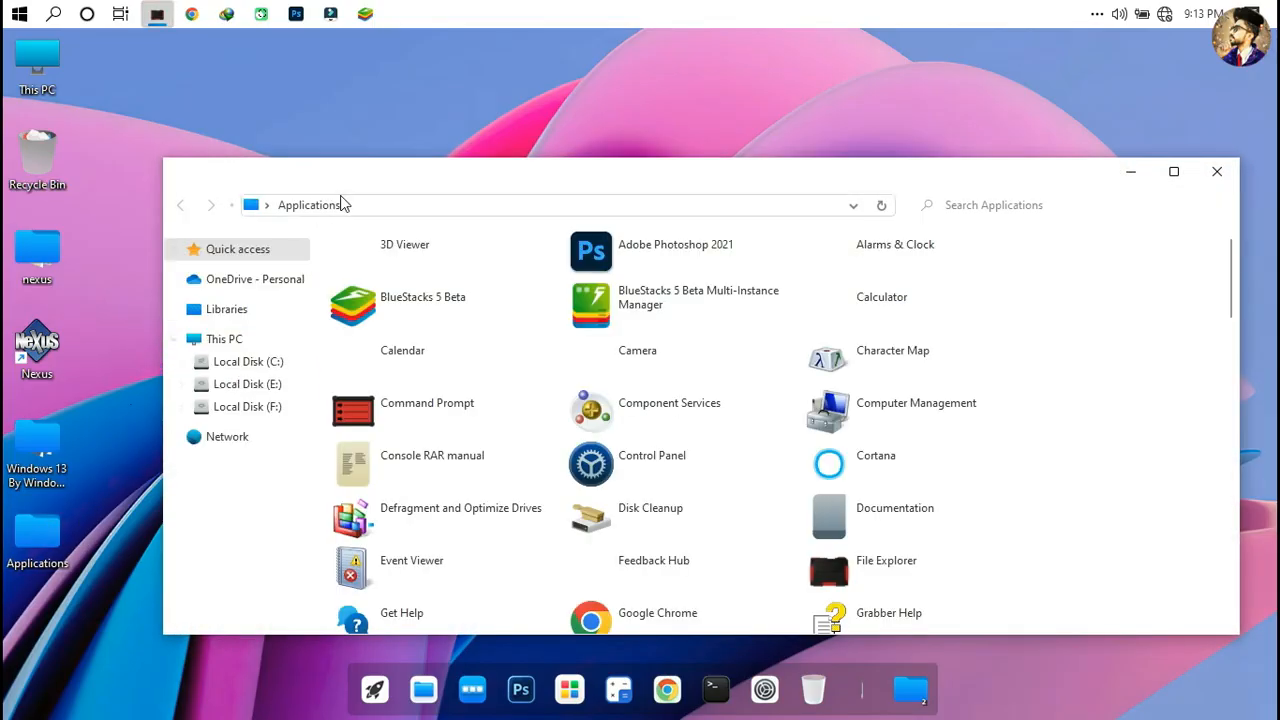
drag(357, 178, 1278, 62)
click(561, 200)
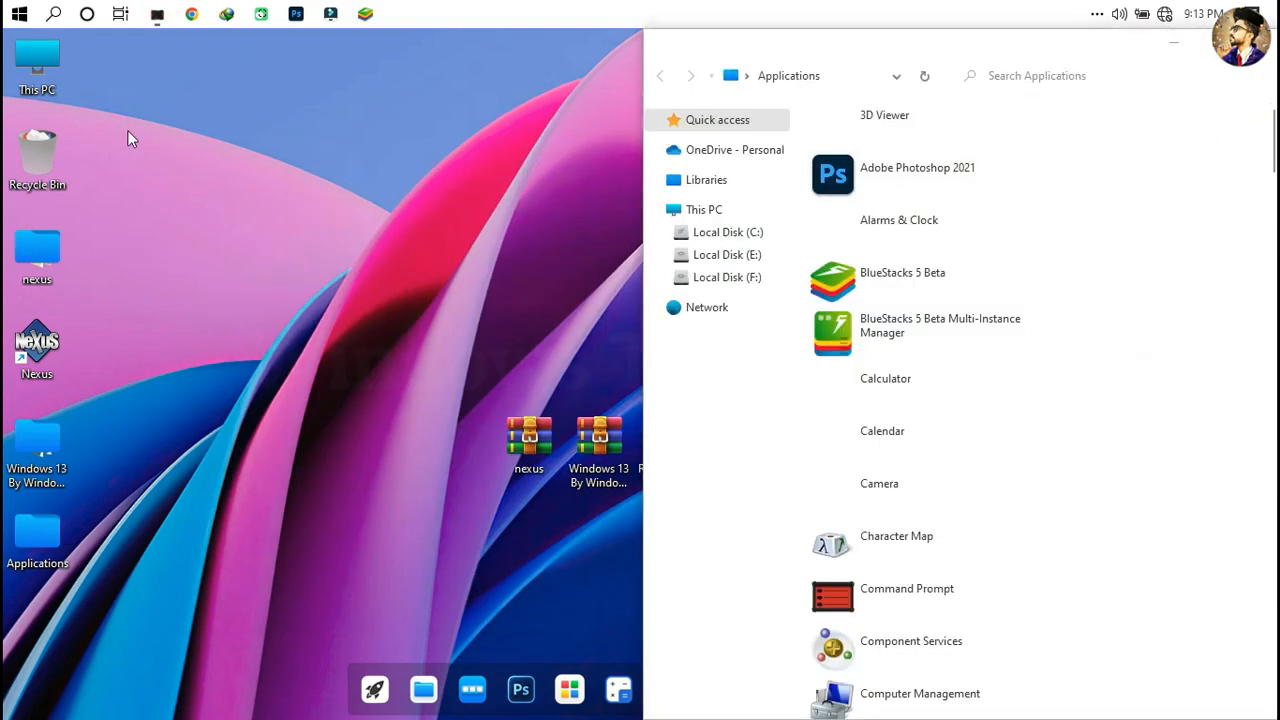
Step: Open the Applications folder inside Windows 13 by Windows Themes 001 on Local Disk (C:) and snap it to the left half
double_click(58, 65)
click(443, 305)
double_click(443, 305)
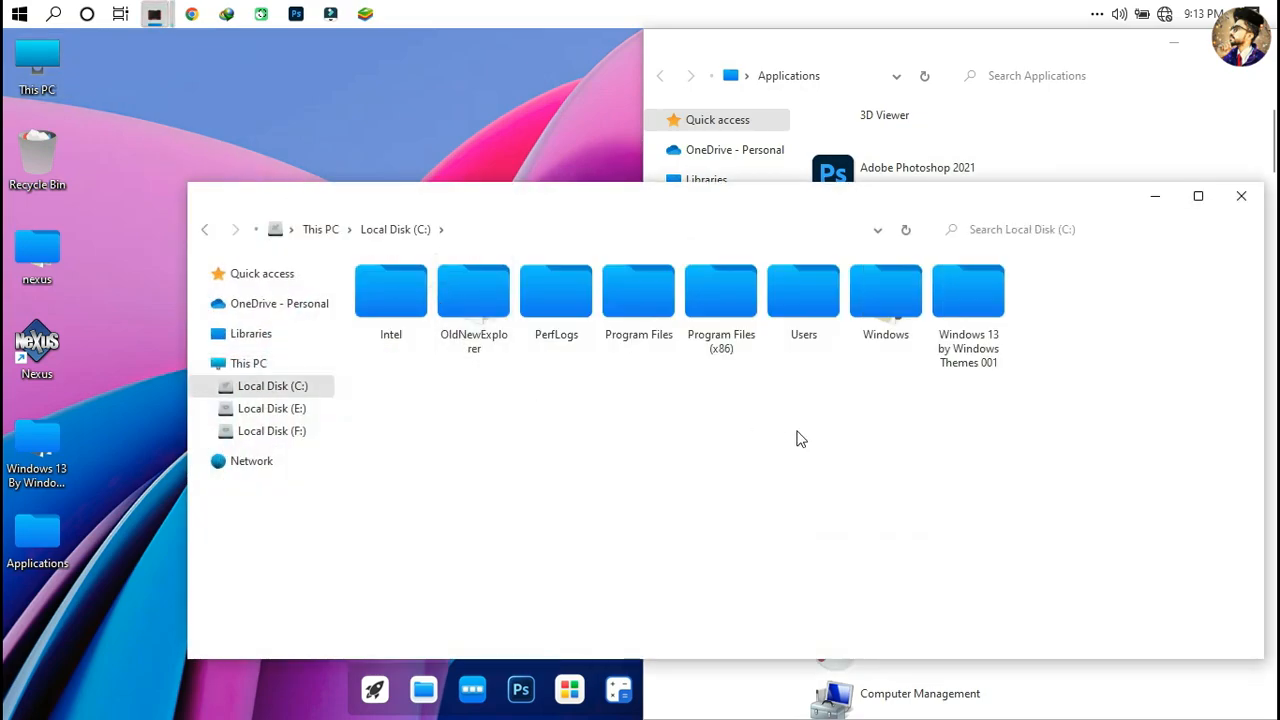
double_click(966, 300)
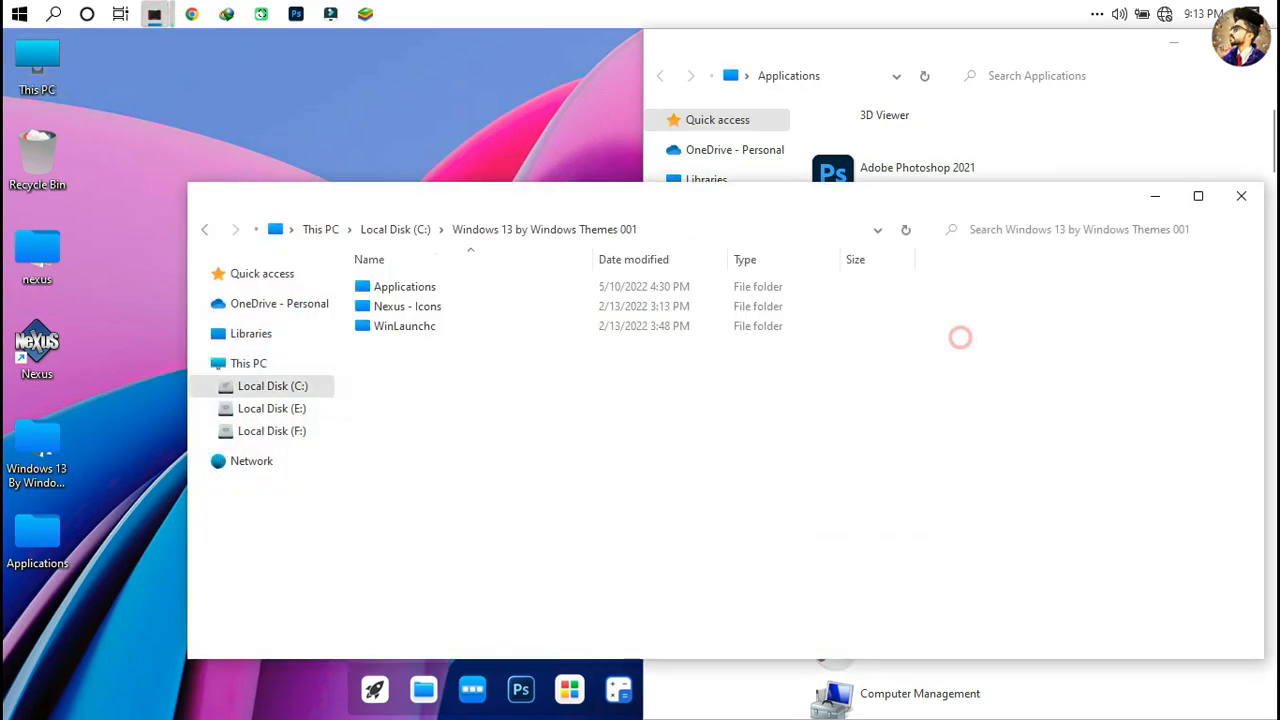
double_click(710, 289)
drag(711, 211, 10, 115)
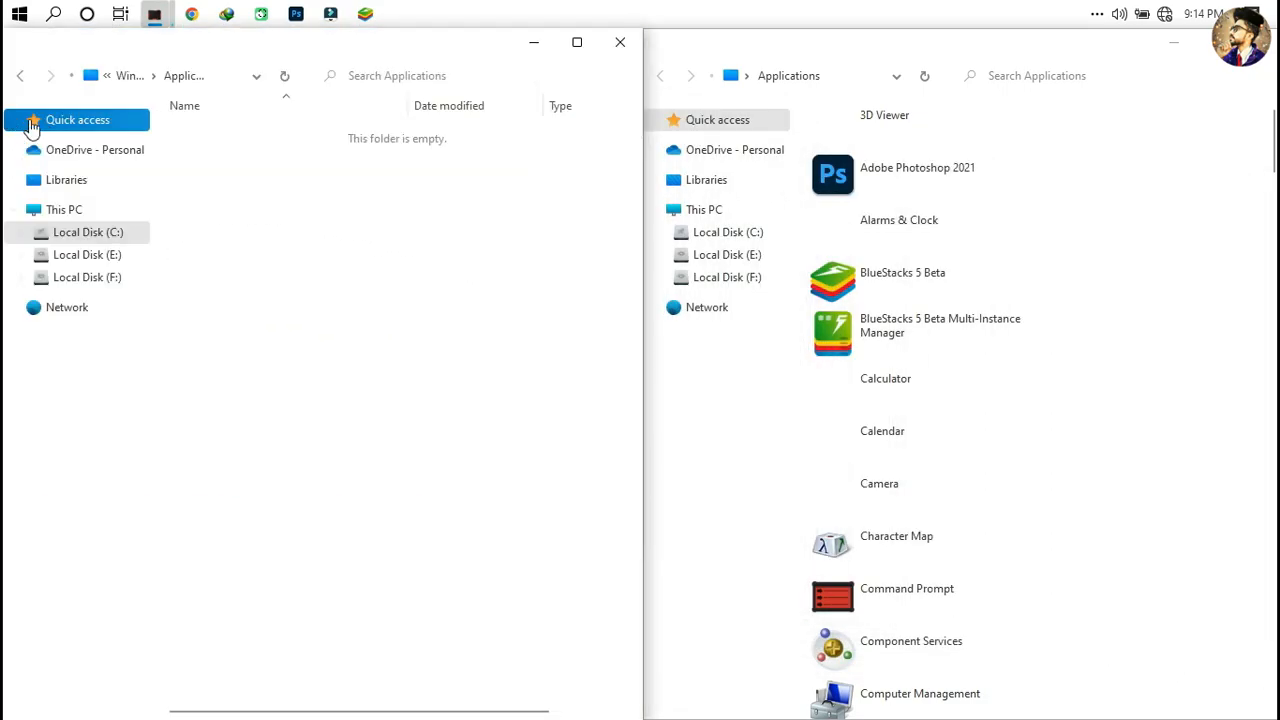
Step: Create shortcuts to Adobe Photoshop 2021, Alarms & Clock, BlueStacks 5 Beta, Calculator, Calendar, Camera and Command Prompt in the empty Applications folder
drag(835, 185, 492, 236)
drag(857, 240, 359, 260)
drag(900, 280, 460, 288)
drag(890, 396, 425, 352)
drag(849, 434, 385, 376)
drag(890, 505, 370, 386)
drag(913, 611, 500, 429)
Step: Add shortcuts to Control Panel, File Explorer and Microsoft Edge to the Applications folder on Local Disk (C:)
scroll(850, 520, down, 5)
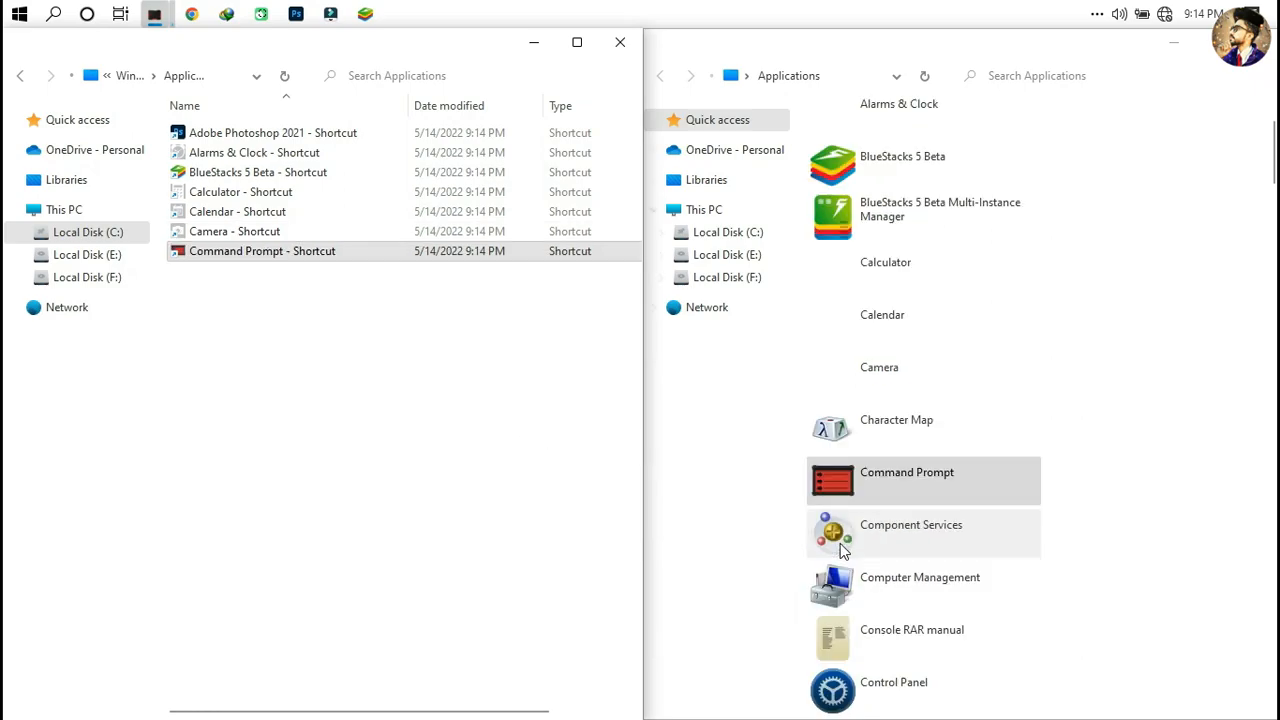
drag(880, 540, 520, 400)
scroll(881, 507, down, 5)
drag(880, 423, 526, 420)
scroll(893, 530, down, 5)
scroll(895, 530, down, 3)
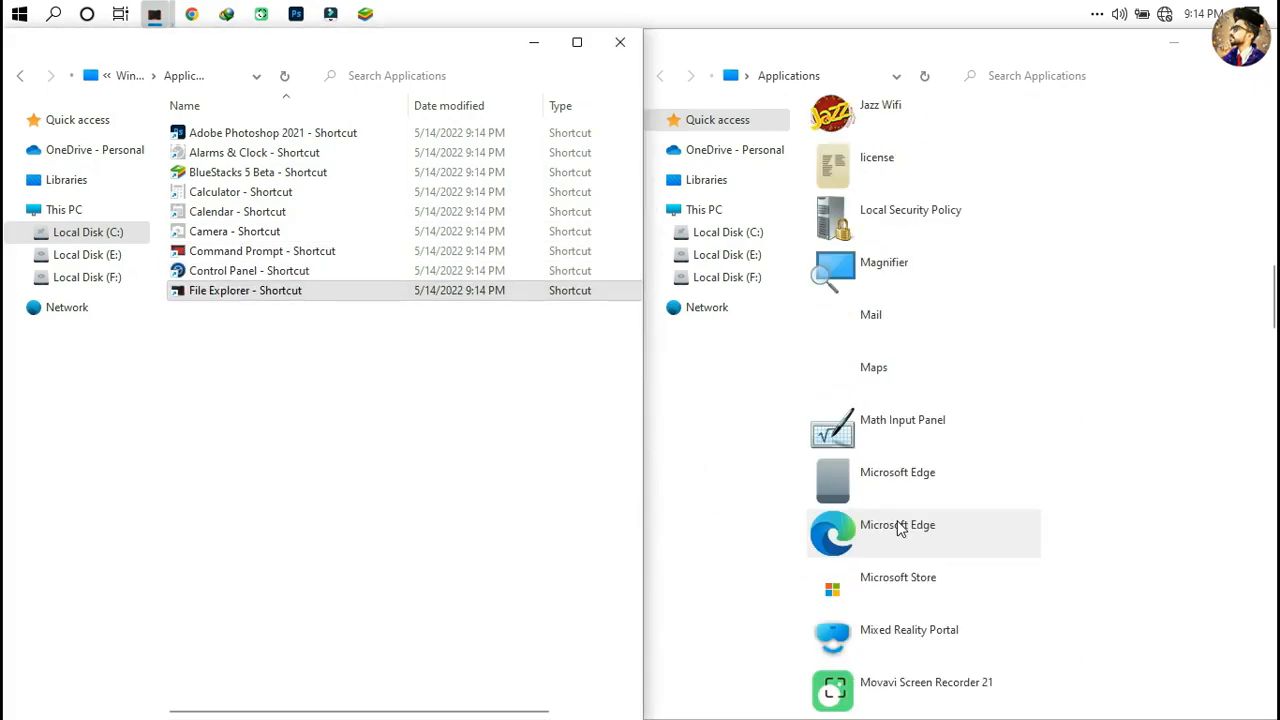
drag(900, 530, 545, 428)
Step: Look through the remaining apps in the all-apps list and close both folder windows
scroll(860, 600, down, 7)
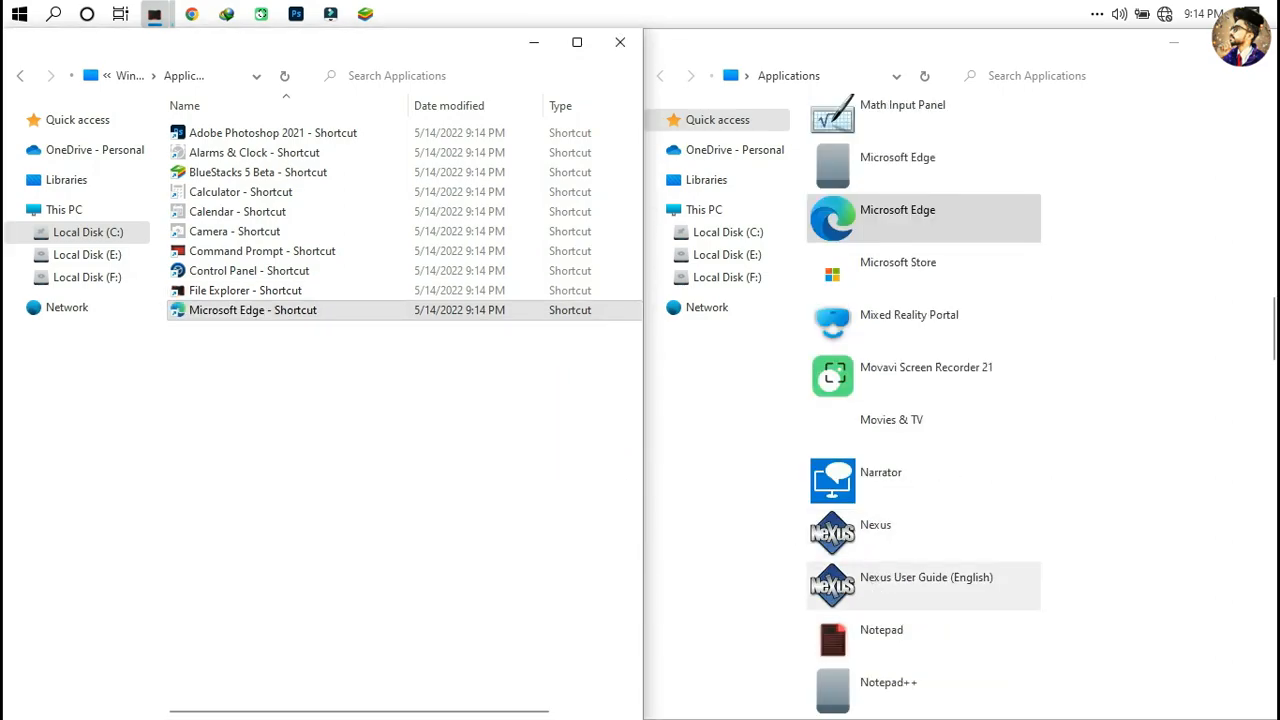
scroll(878, 597, down, 15)
scroll(966, 470, up, 12)
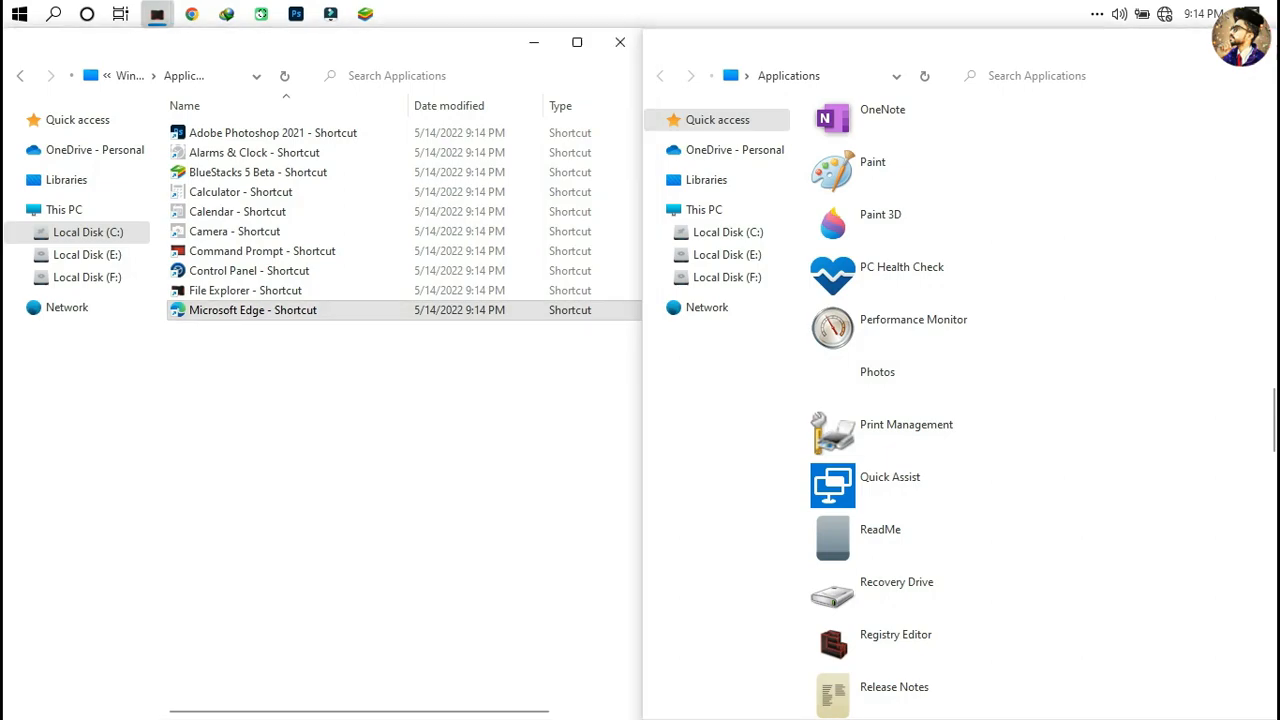
click(1266, 42)
click(621, 43)
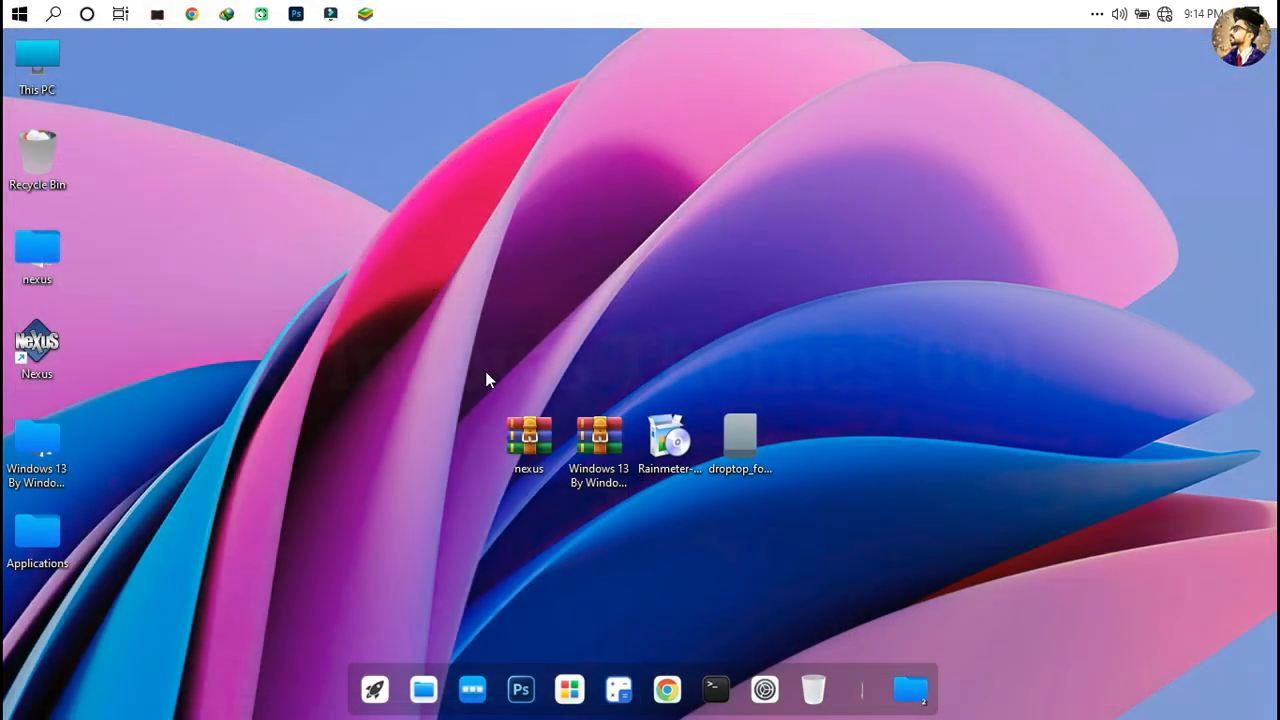
Step: Start adding a file in WinLaunch and browse to the Applications folder in Windows 13 by Windows Themes 001 on Local Disk (C:)
click(369, 688)
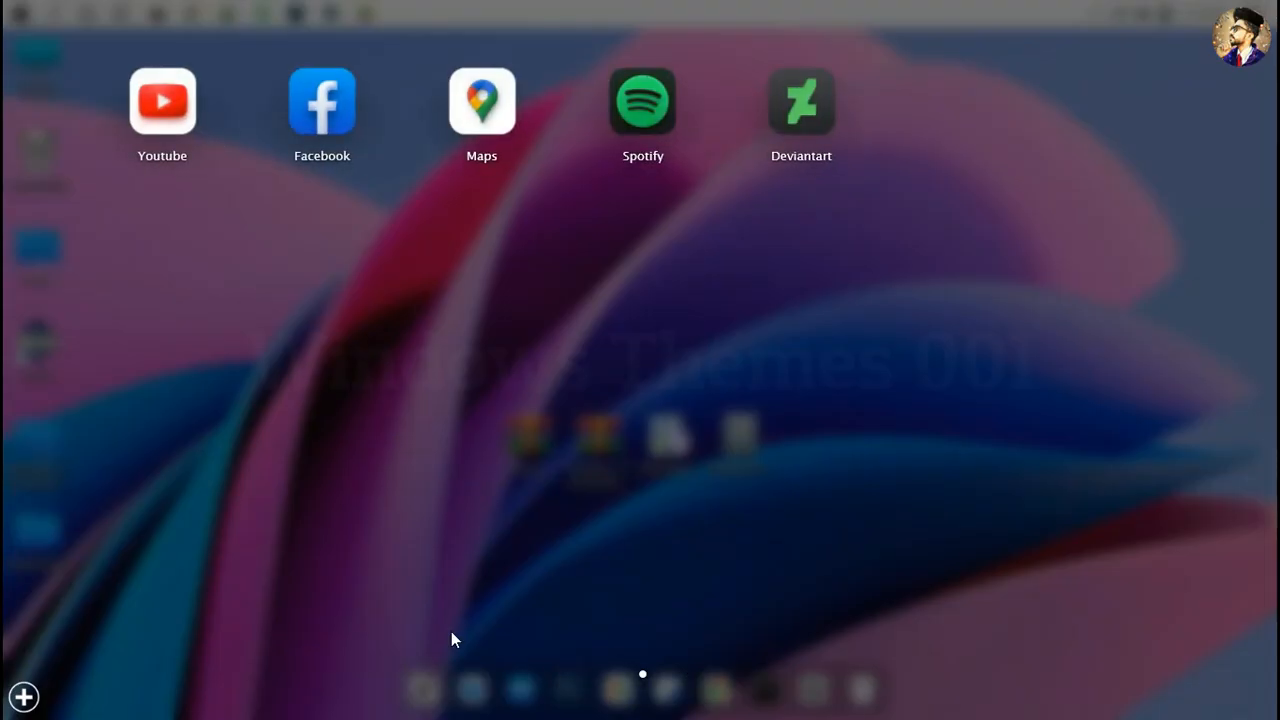
right_click(560, 282)
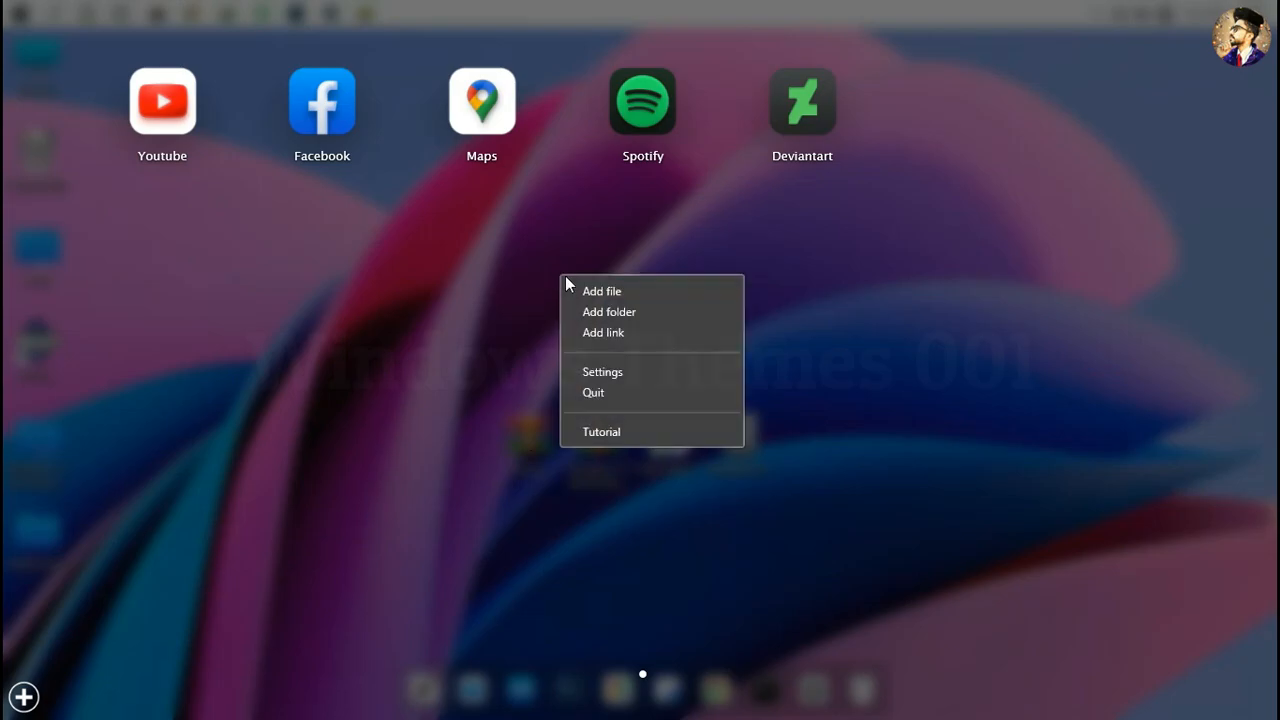
click(586, 290)
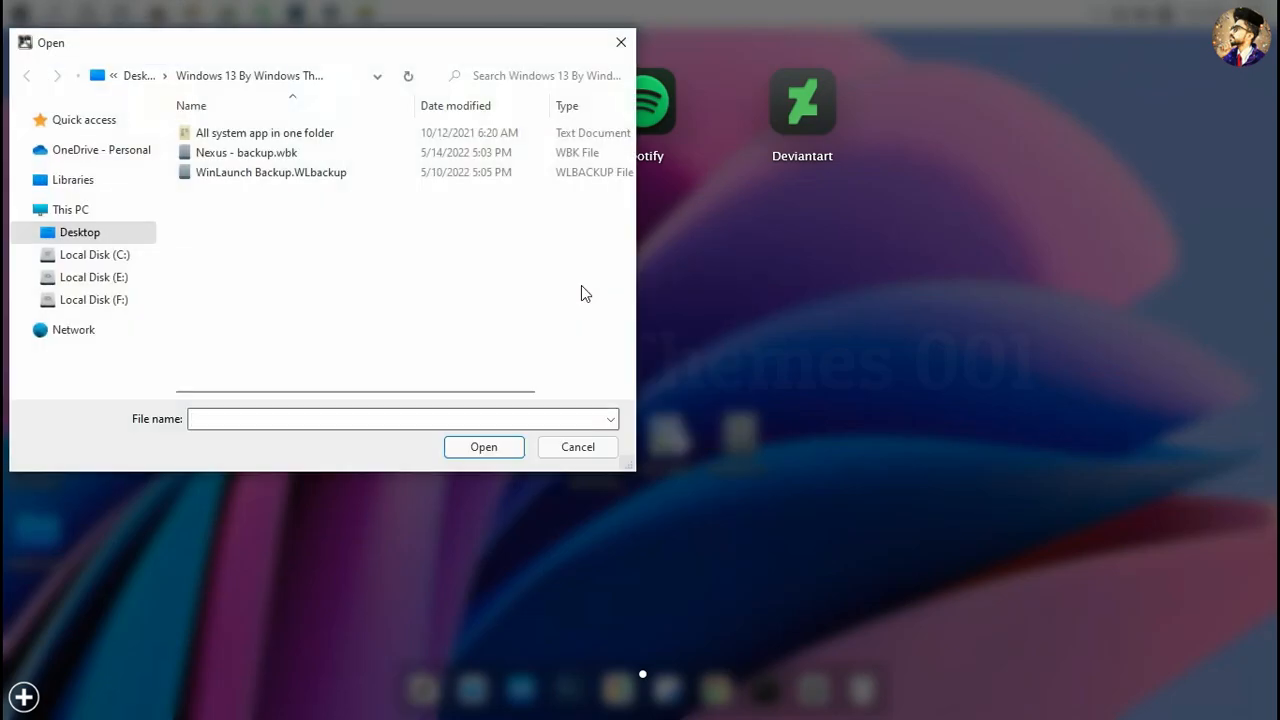
click(128, 258)
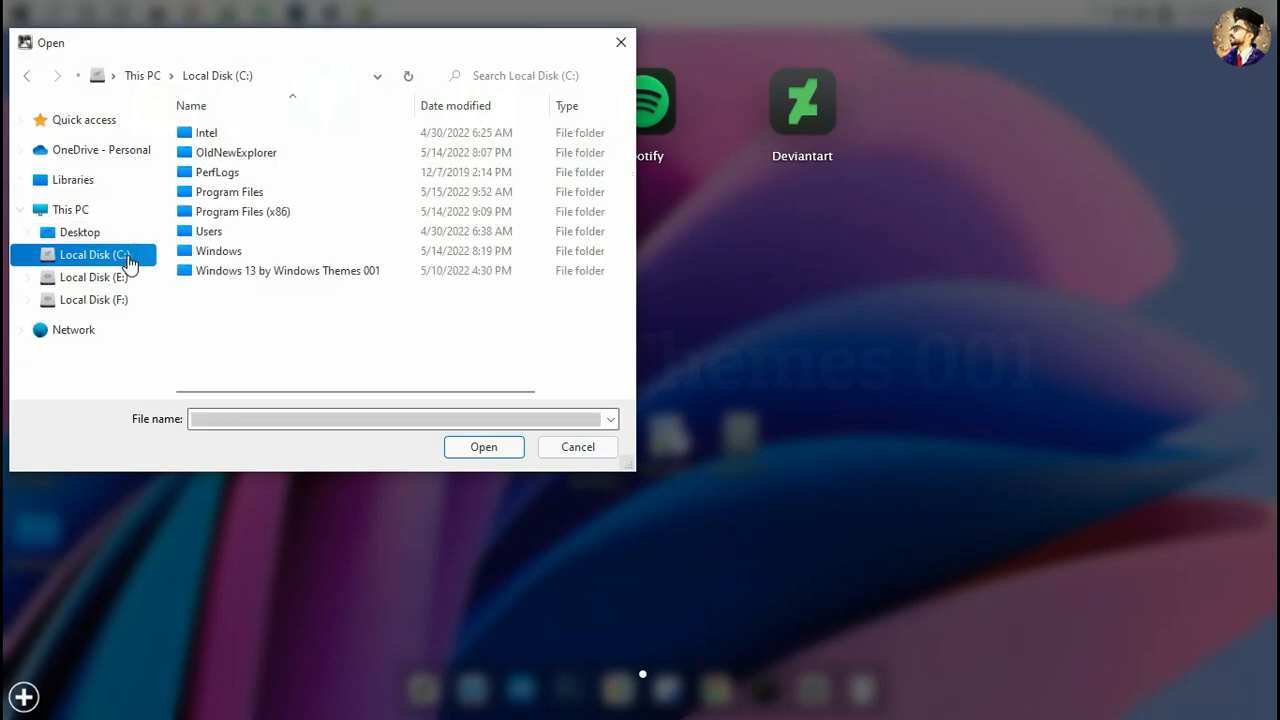
click(201, 270)
double_click(203, 271)
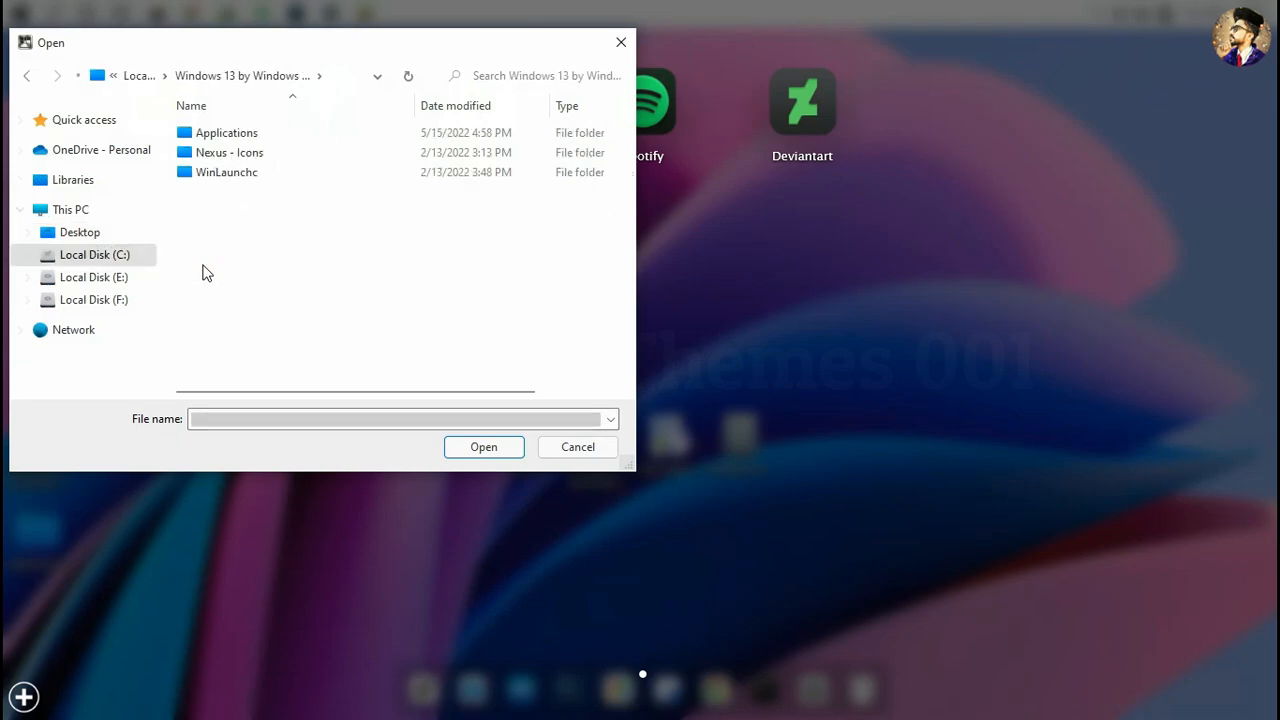
double_click(233, 134)
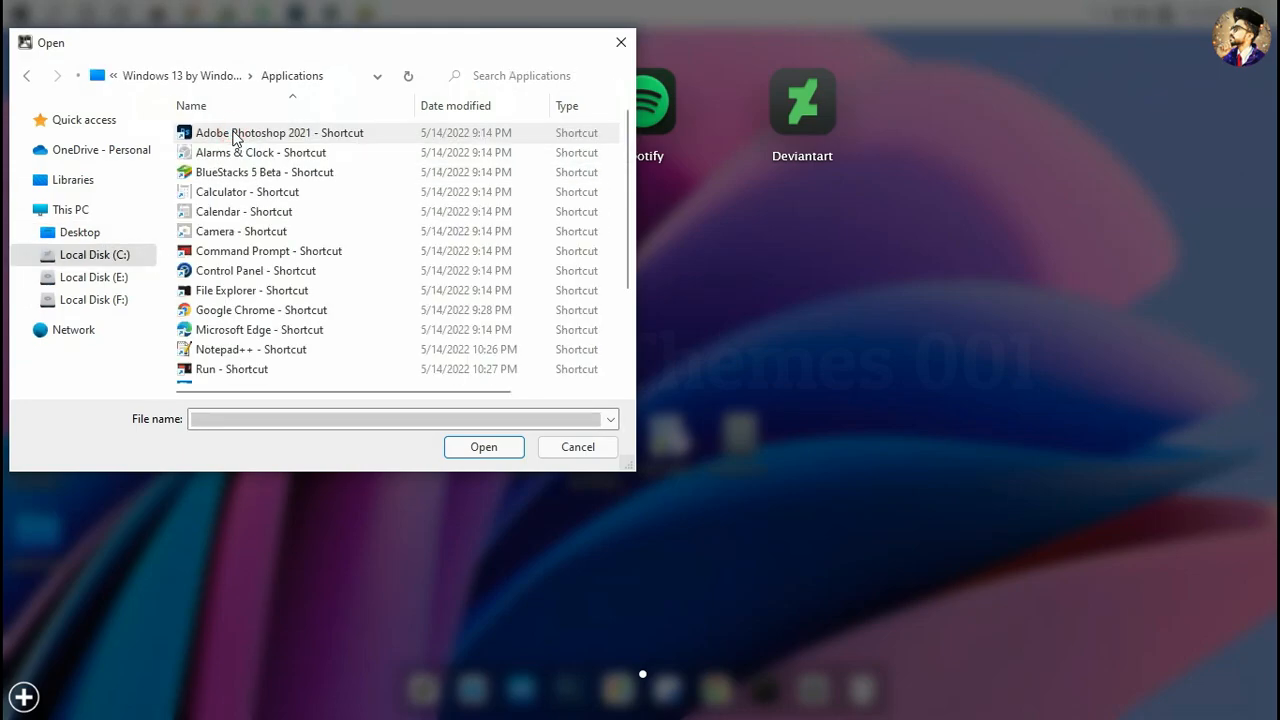
Step: Add the Adobe Photoshop 2021, Alarms & Clock and BlueStacks 5 Beta shortcuts to the WinLaunch grid
drag(233, 131, 961, 165)
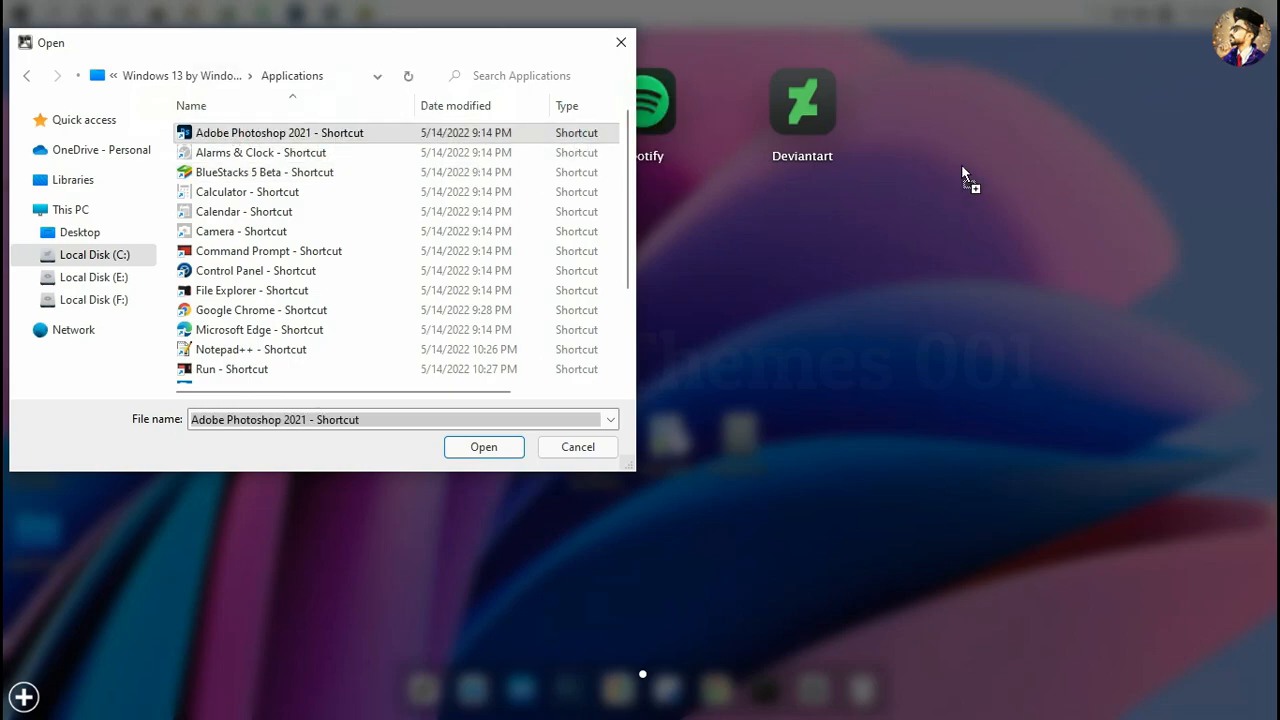
drag(578, 152, 858, 174)
drag(1067, 162, 1067, 164)
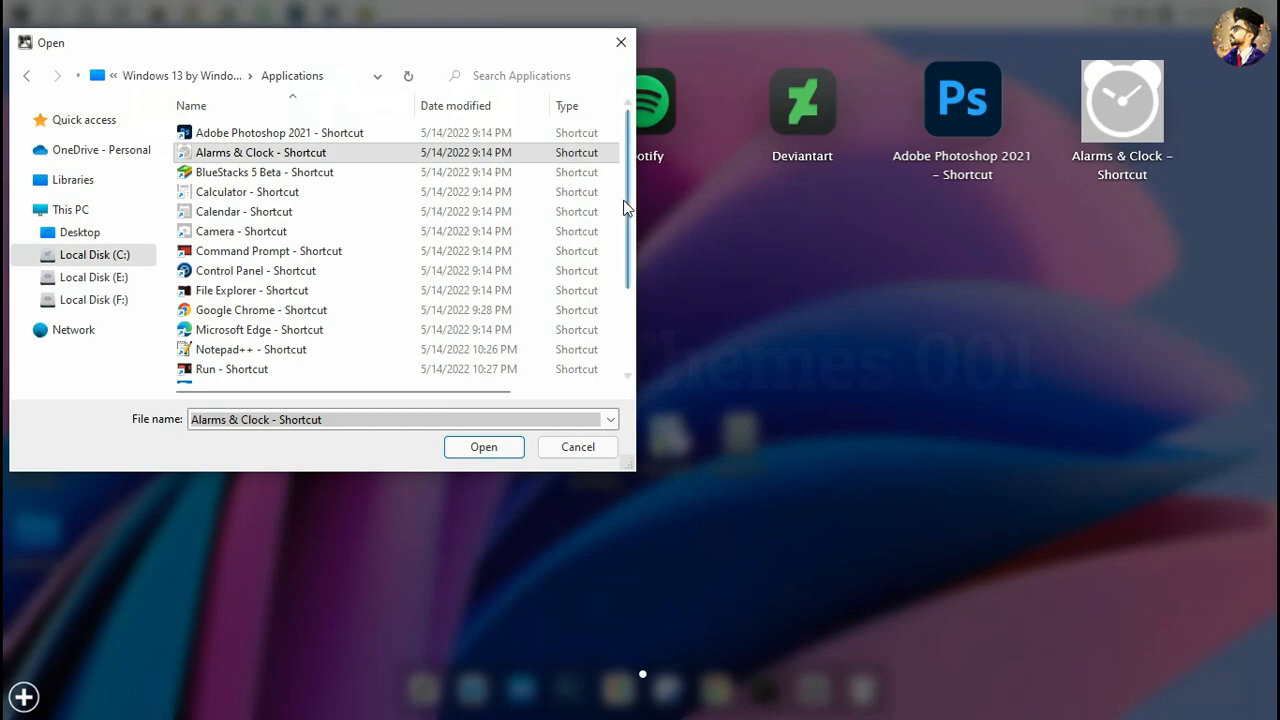
click(555, 172)
drag(649, 205, 1121, 237)
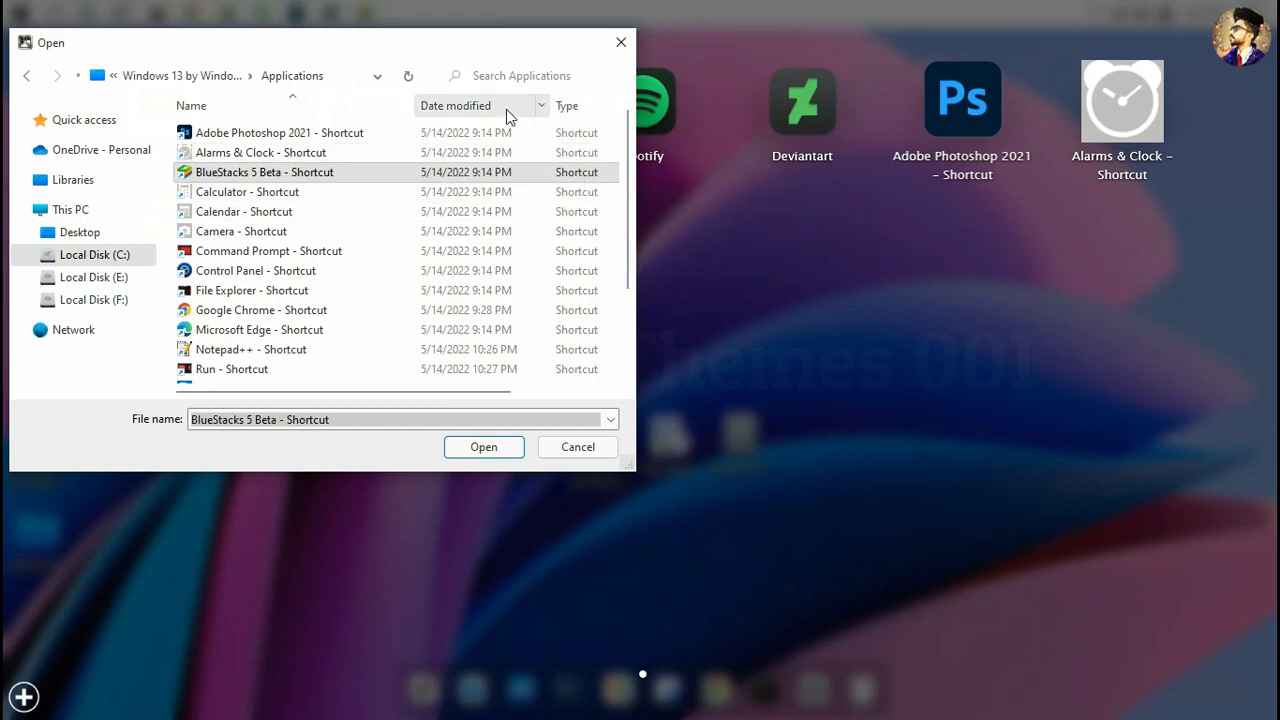
Step: Move the file dialog aside and add the Calculator, Calendar and Camera shortcuts to the WinLaunch grid
drag(487, 45, 1105, 185)
click(954, 328)
drag(954, 328, 535, 305)
drag(862, 344, 545, 280)
click(864, 367)
drag(866, 370, 600, 250)
Step: Add the Command Prompt, File Explorer, Google Chrome and Microsoft Edge shortcuts to WinLaunch and close the file dialog
click(868, 387)
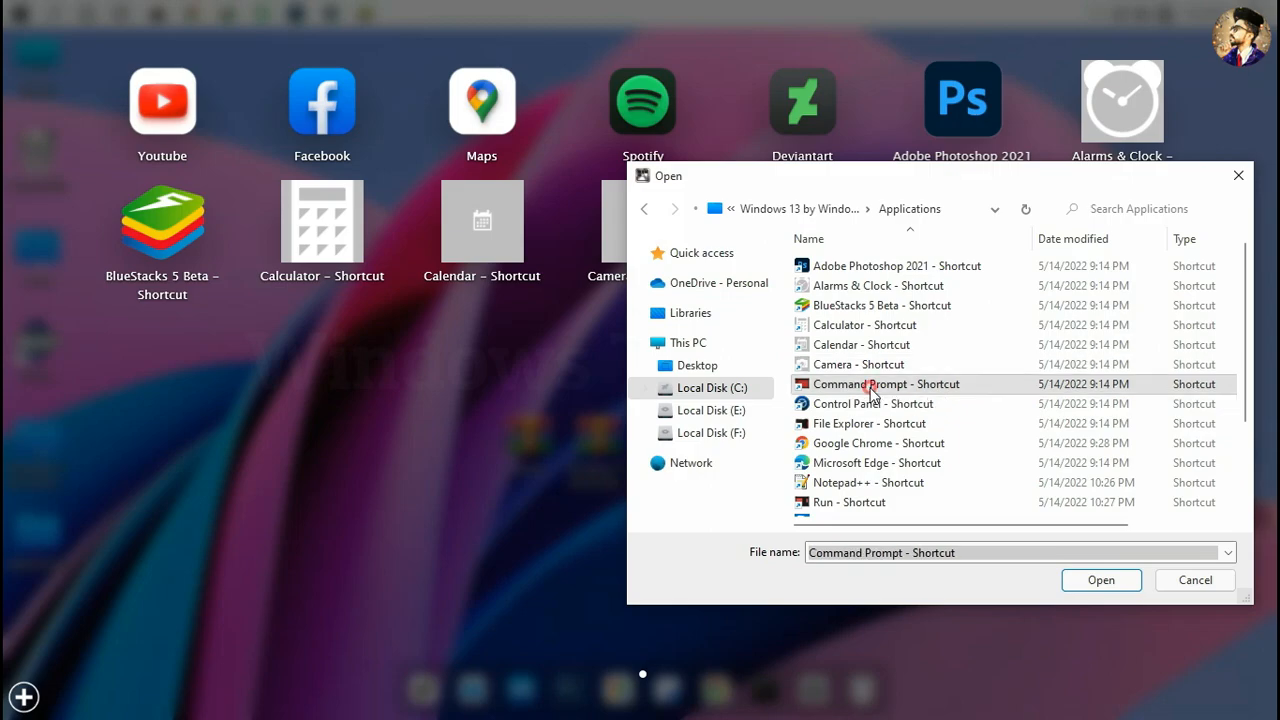
click(852, 426)
drag(934, 447, 540, 450)
drag(875, 465, 325, 428)
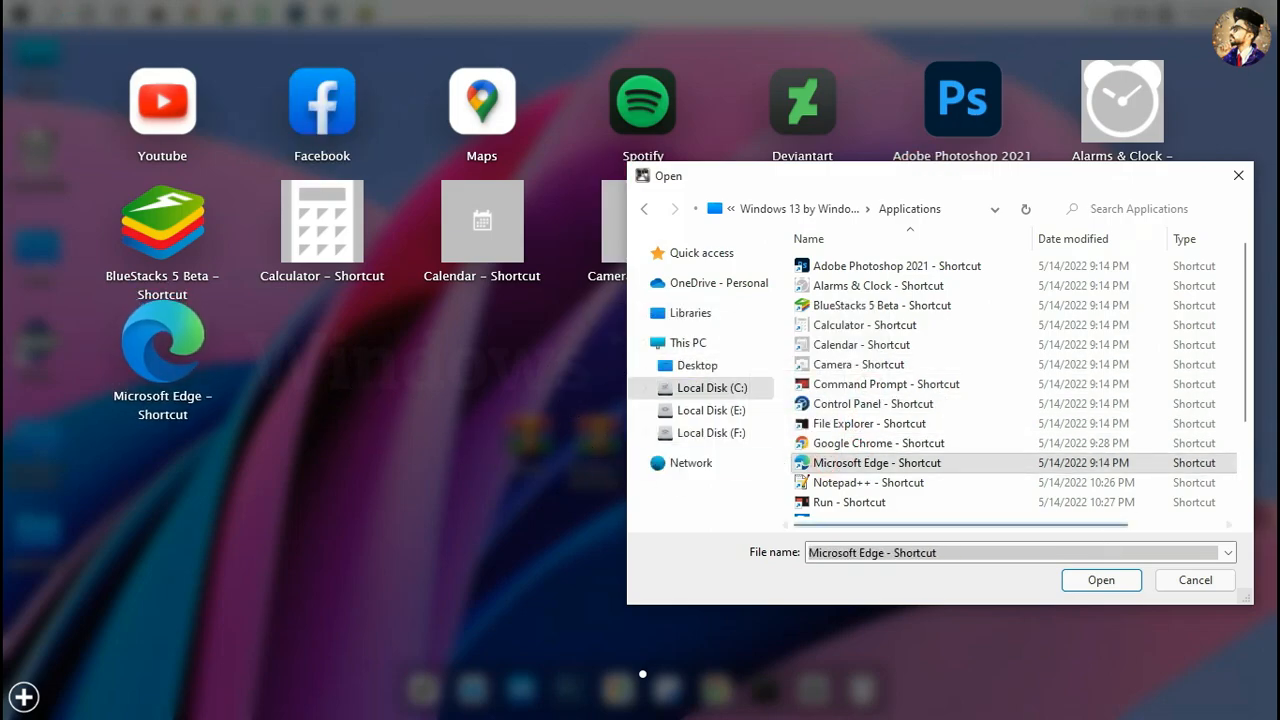
click(1185, 586)
Step: Start editing the Adobe Photoshop 2021 item and browse for its icon to the WinLaunch Icons folder under WinLaunchc on Local Disk (C:)
right_click(960, 127)
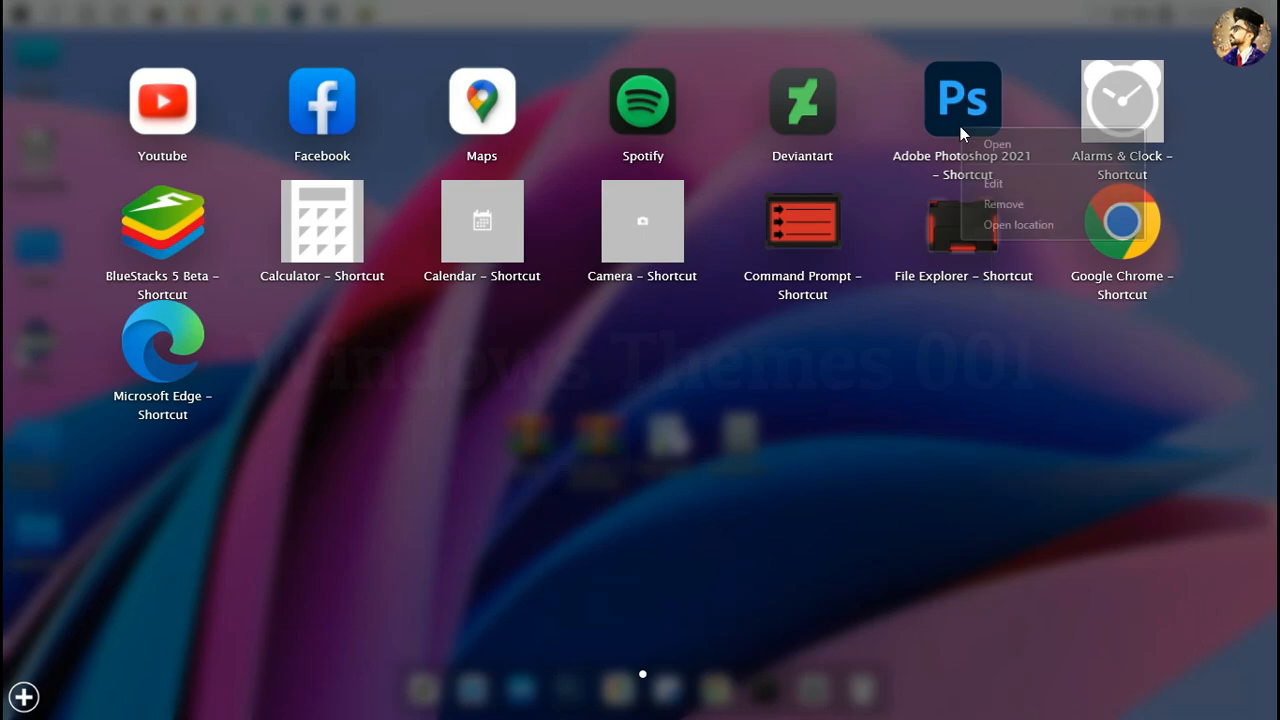
click(986, 185)
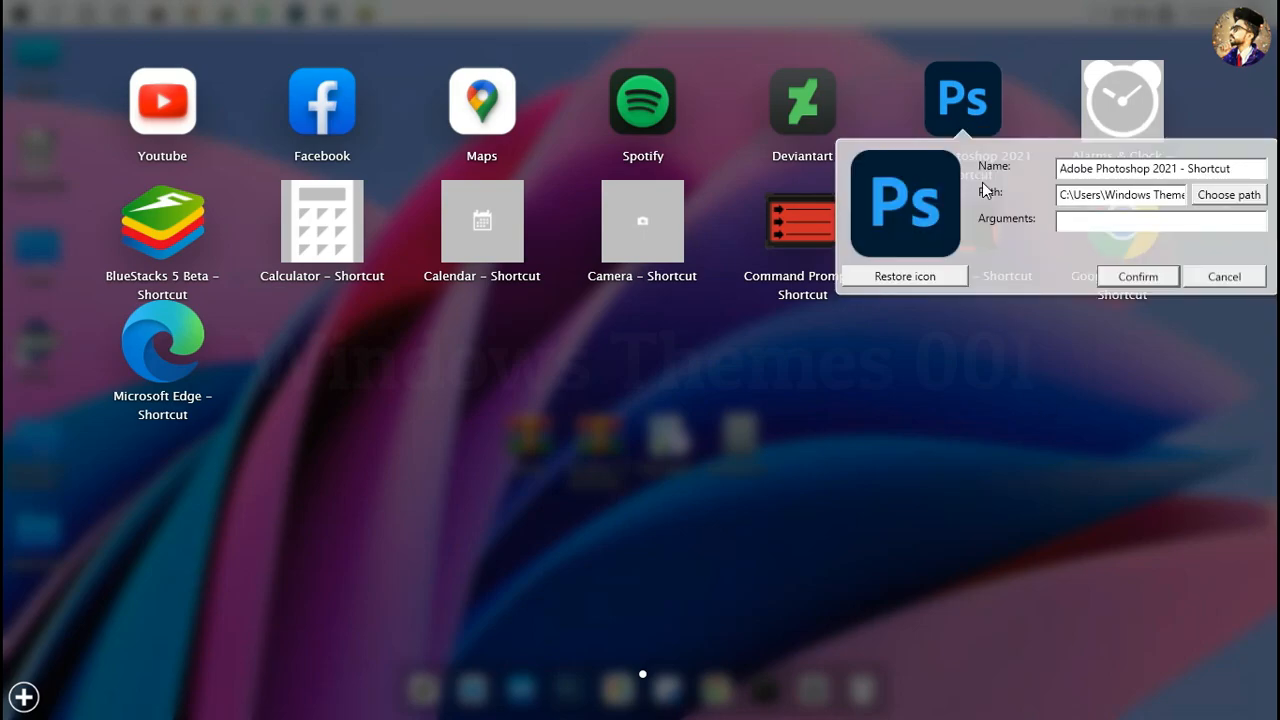
click(909, 208)
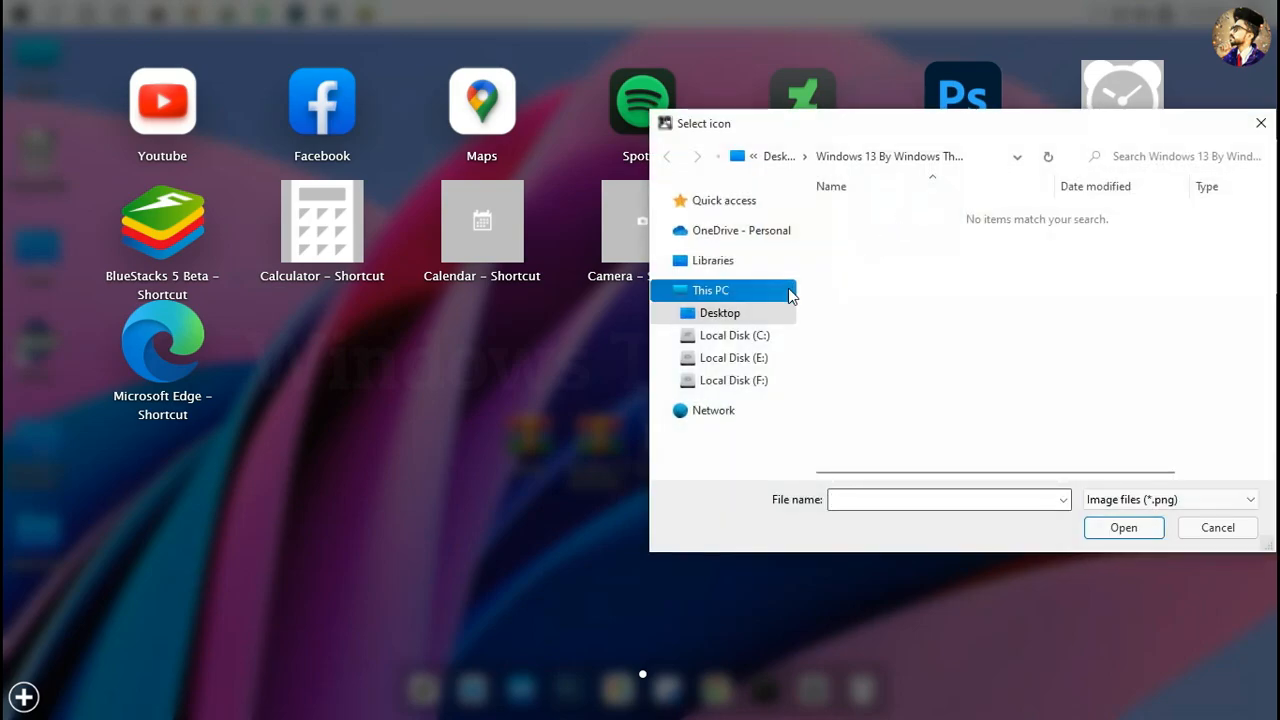
click(738, 338)
double_click(840, 353)
double_click(851, 256)
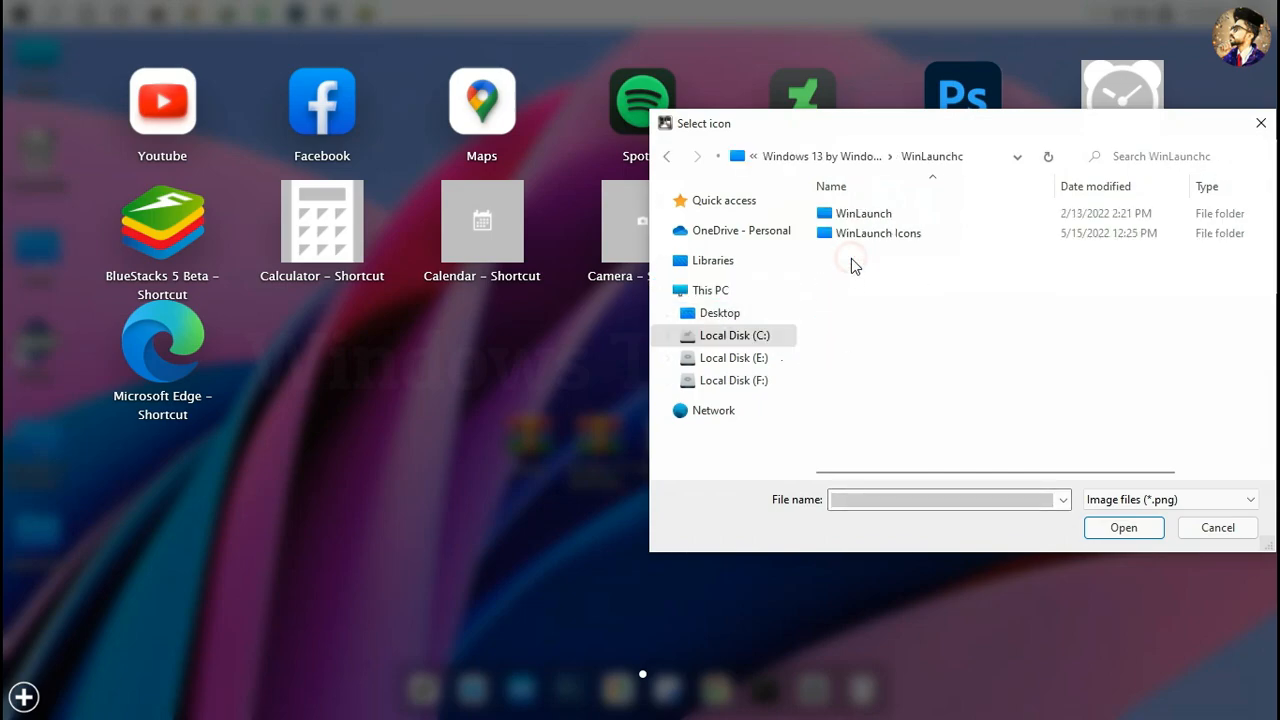
click(866, 233)
click(866, 233)
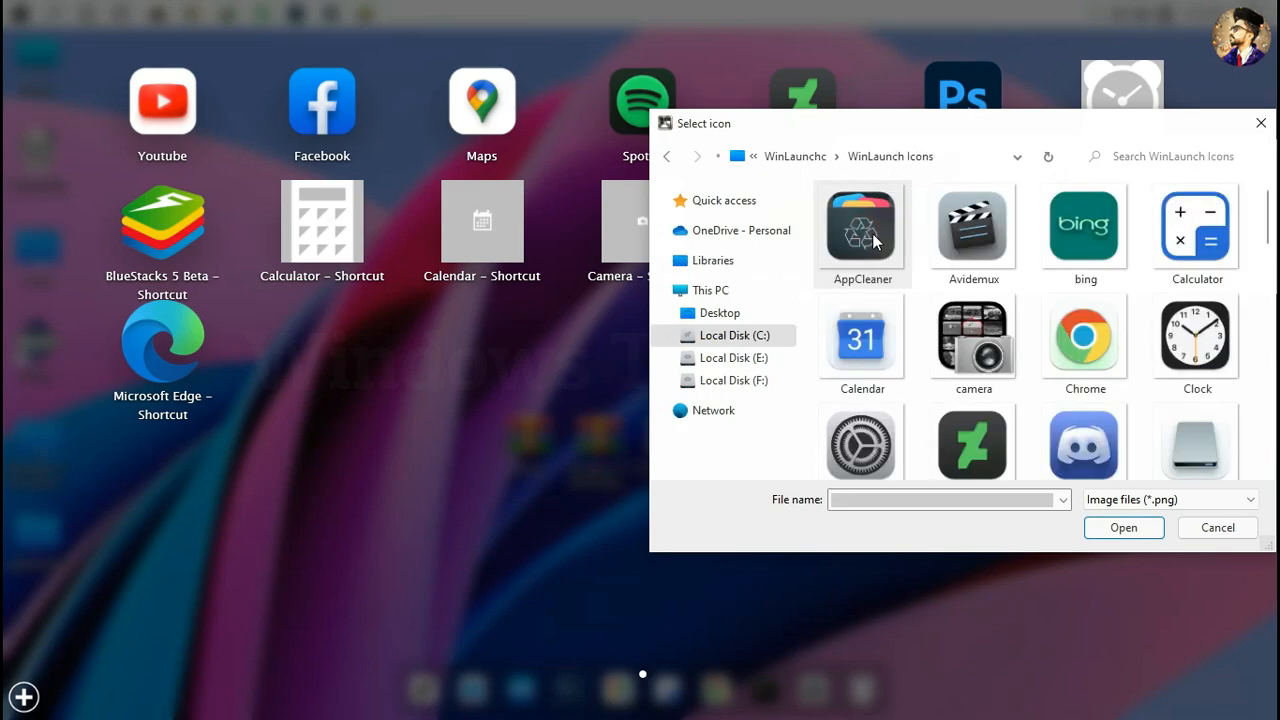
Step: Give the Photoshop item the photoshop icon image and shorten its name to Adobe Photoshop
scroll(962, 300, down, 10)
scroll(965, 340, down, 1)
click(968, 335)
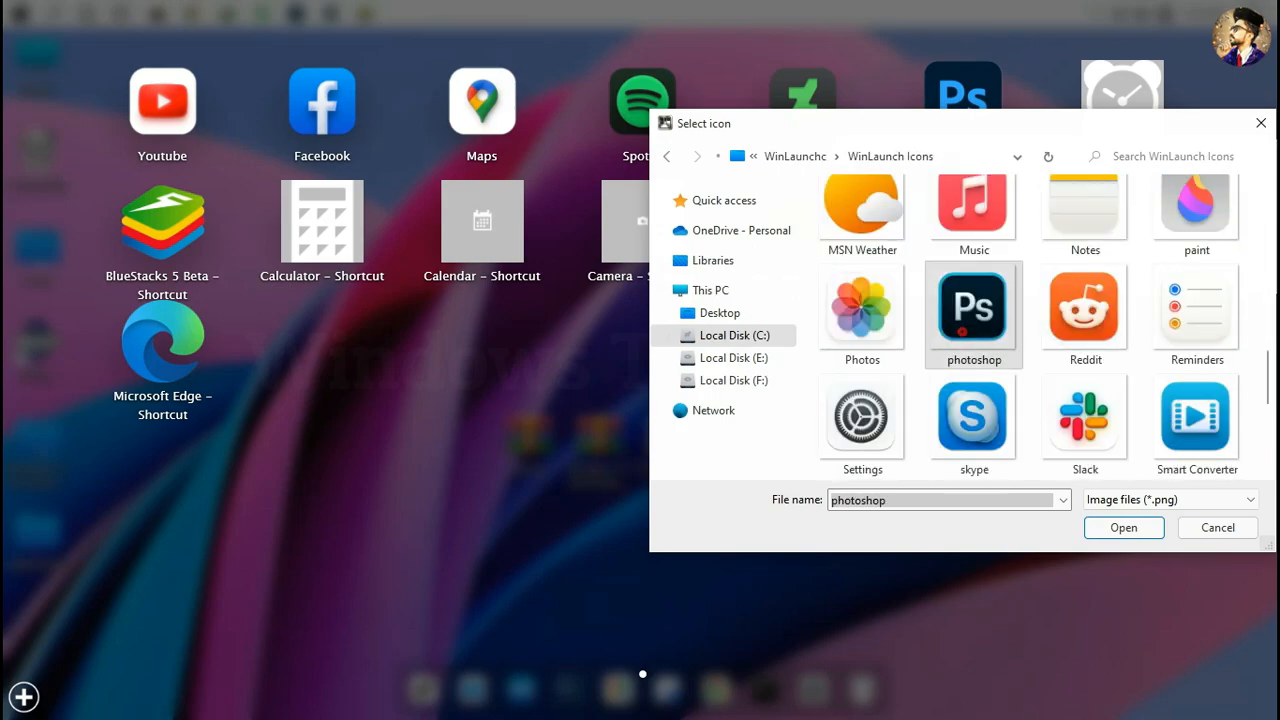
click(1113, 522)
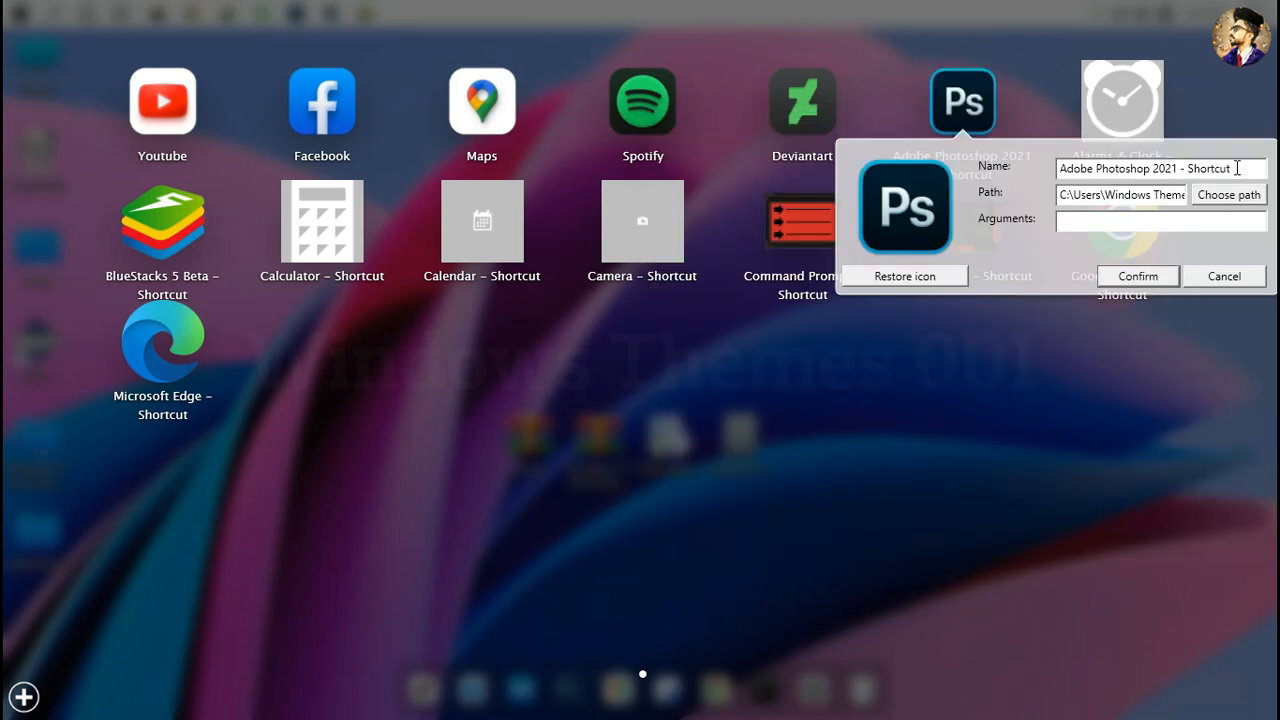
drag(1231, 169, 1146, 172)
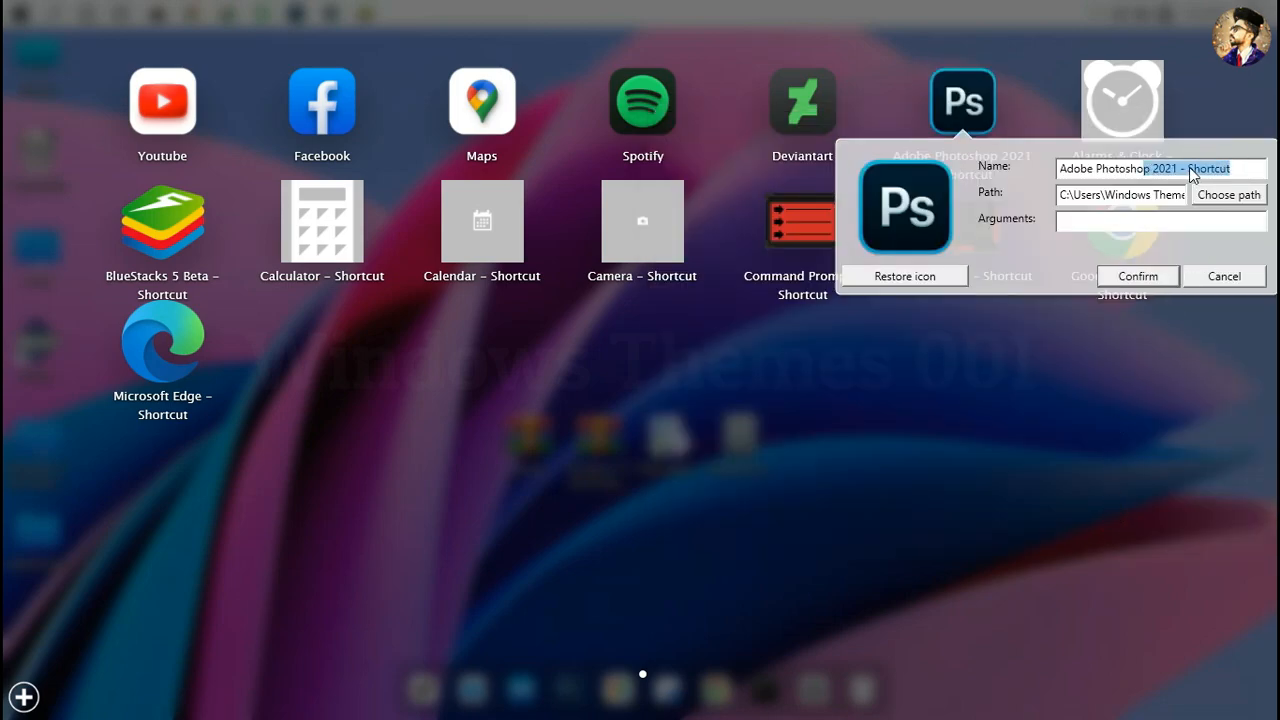
click(1155, 276)
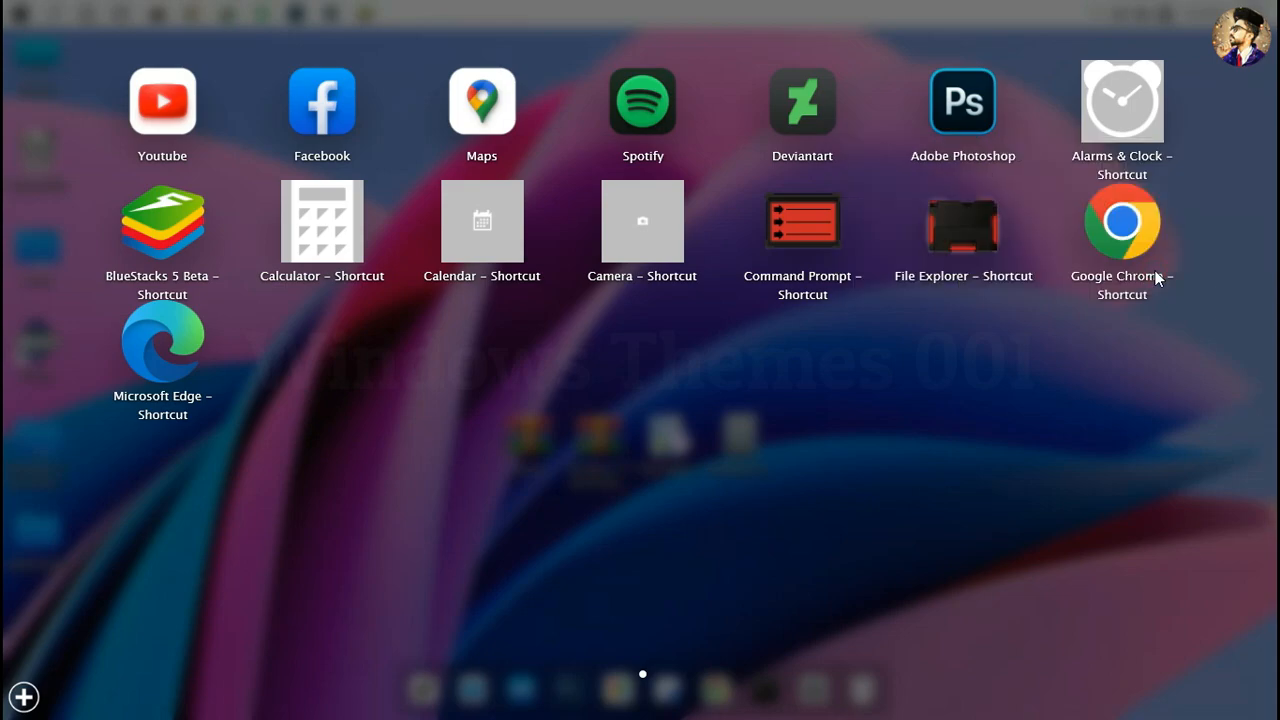
Step: Rename the Alarms & Clock shortcut to Alarms & Clock and give it the Clock icon image
right_click(1116, 123)
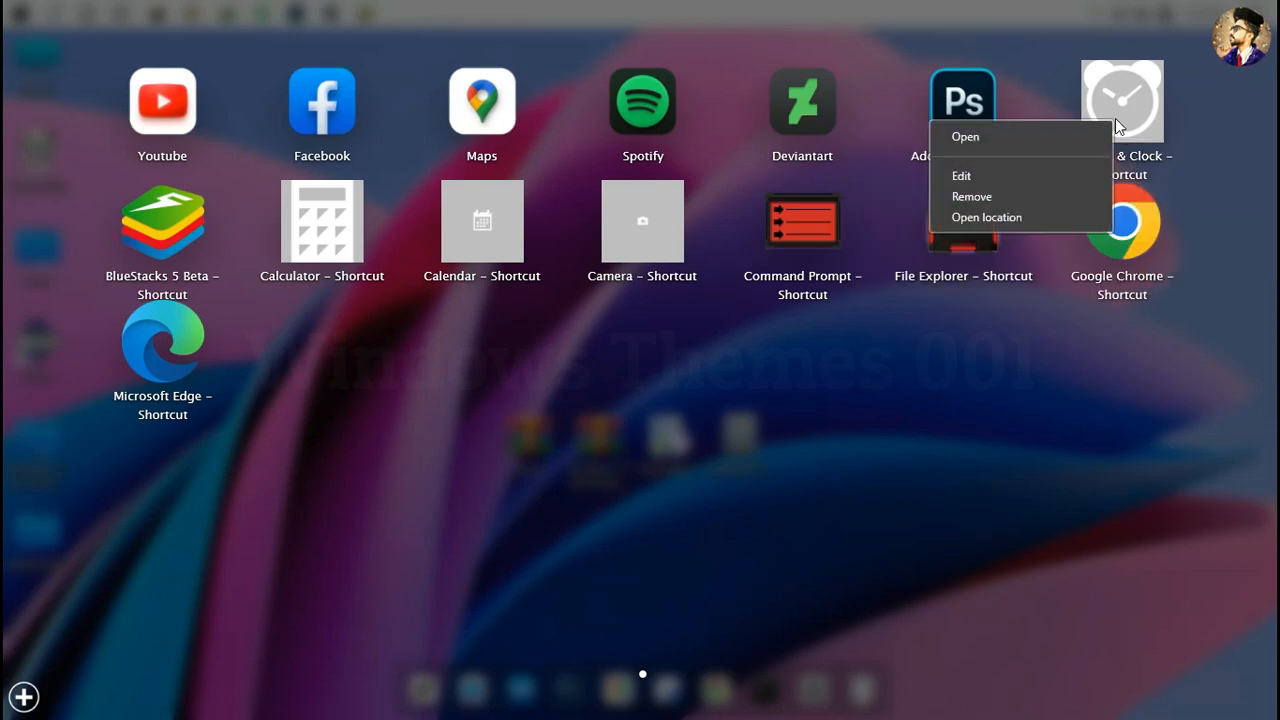
click(1068, 175)
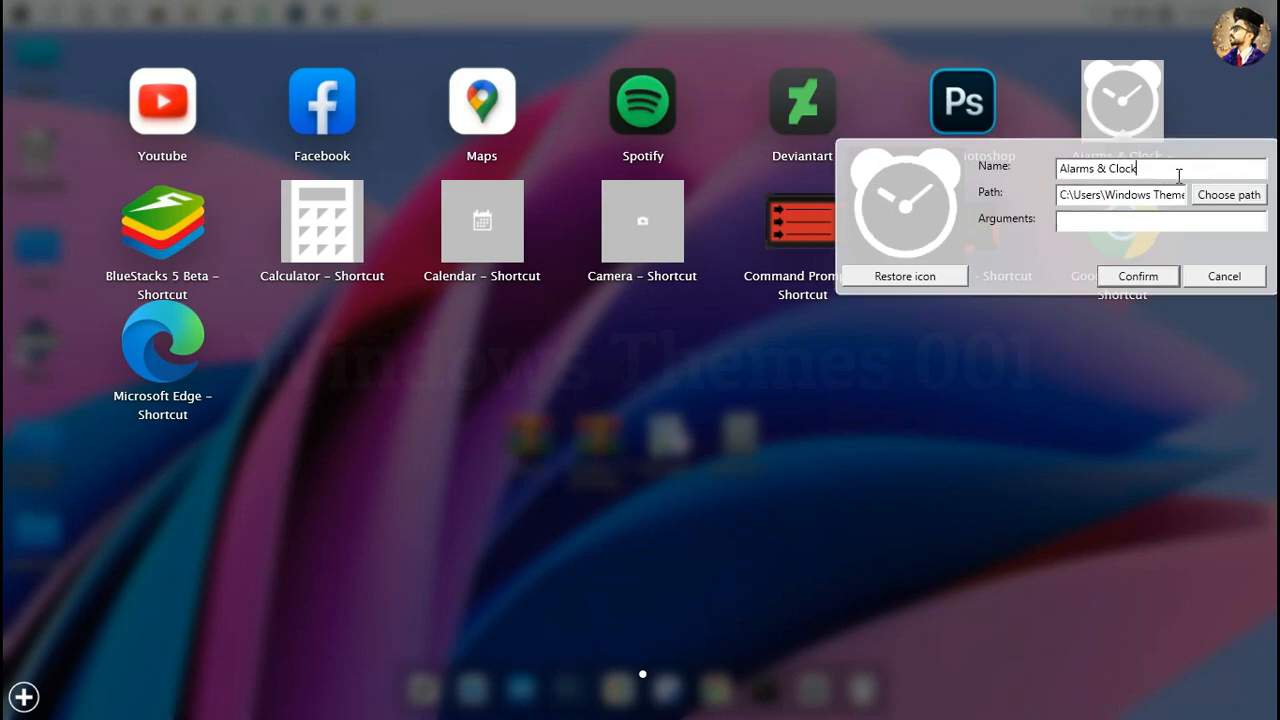
click(921, 235)
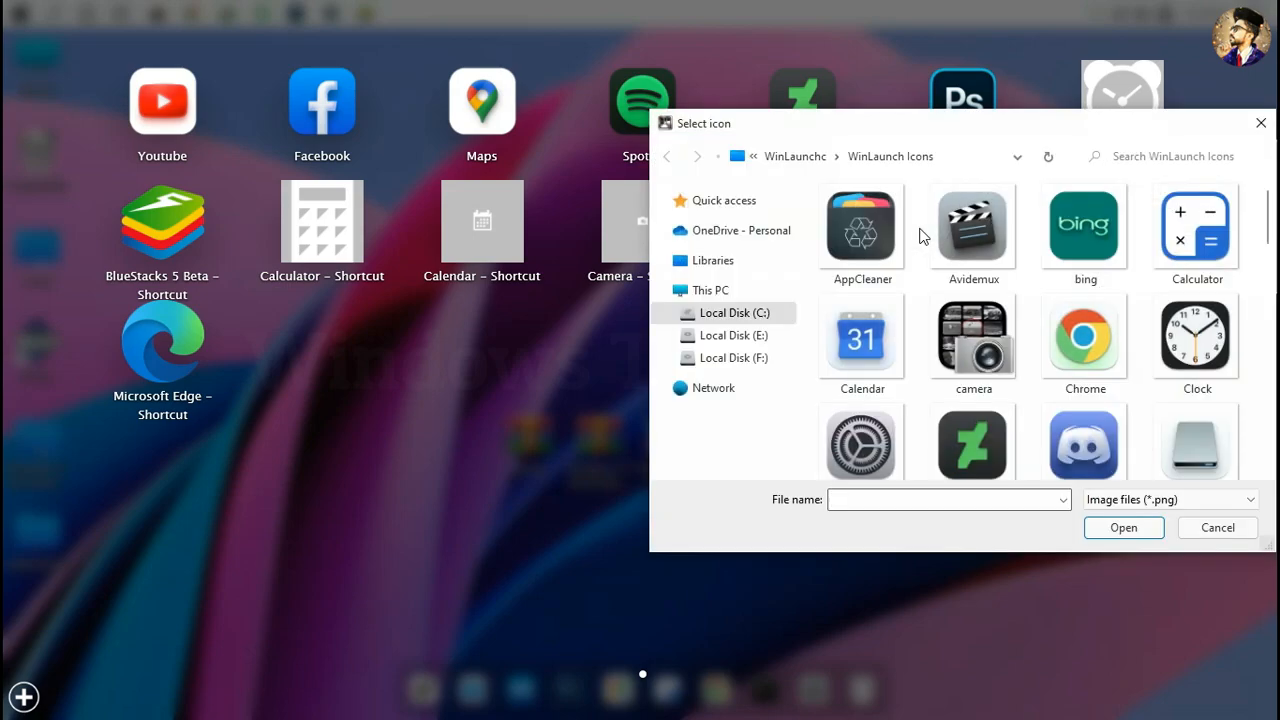
click(1187, 359)
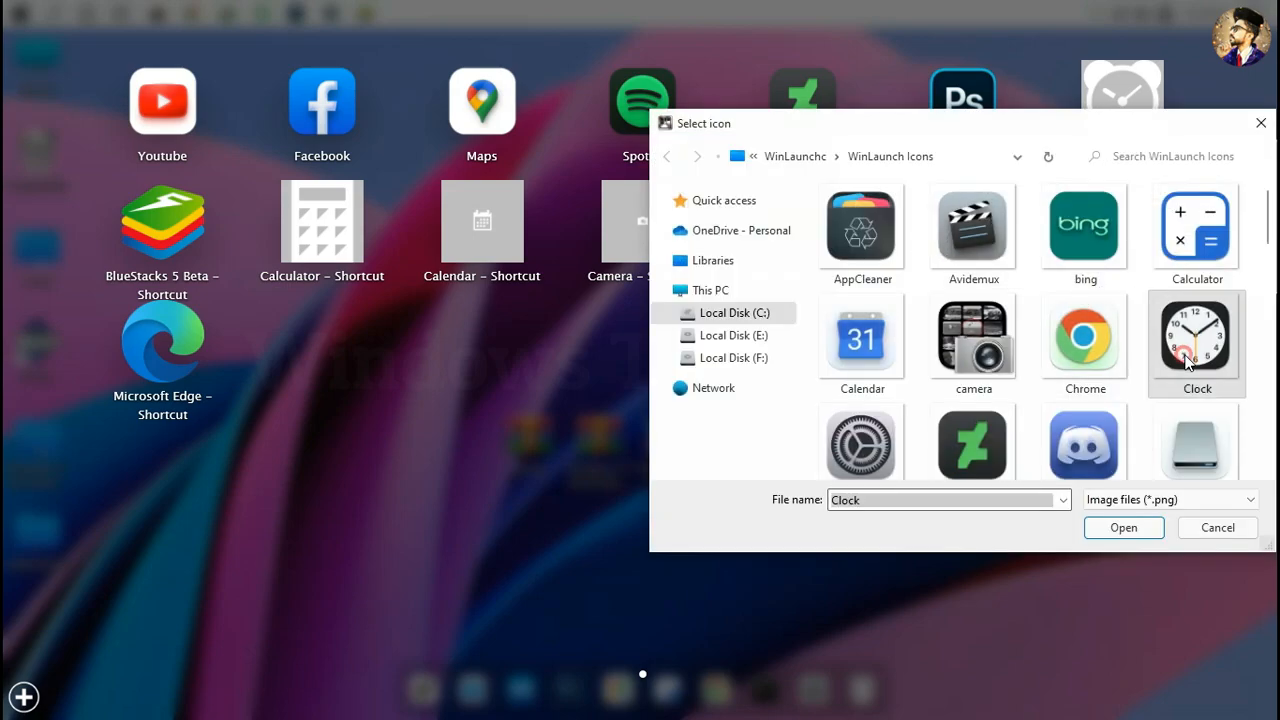
click(1112, 530)
click(1120, 278)
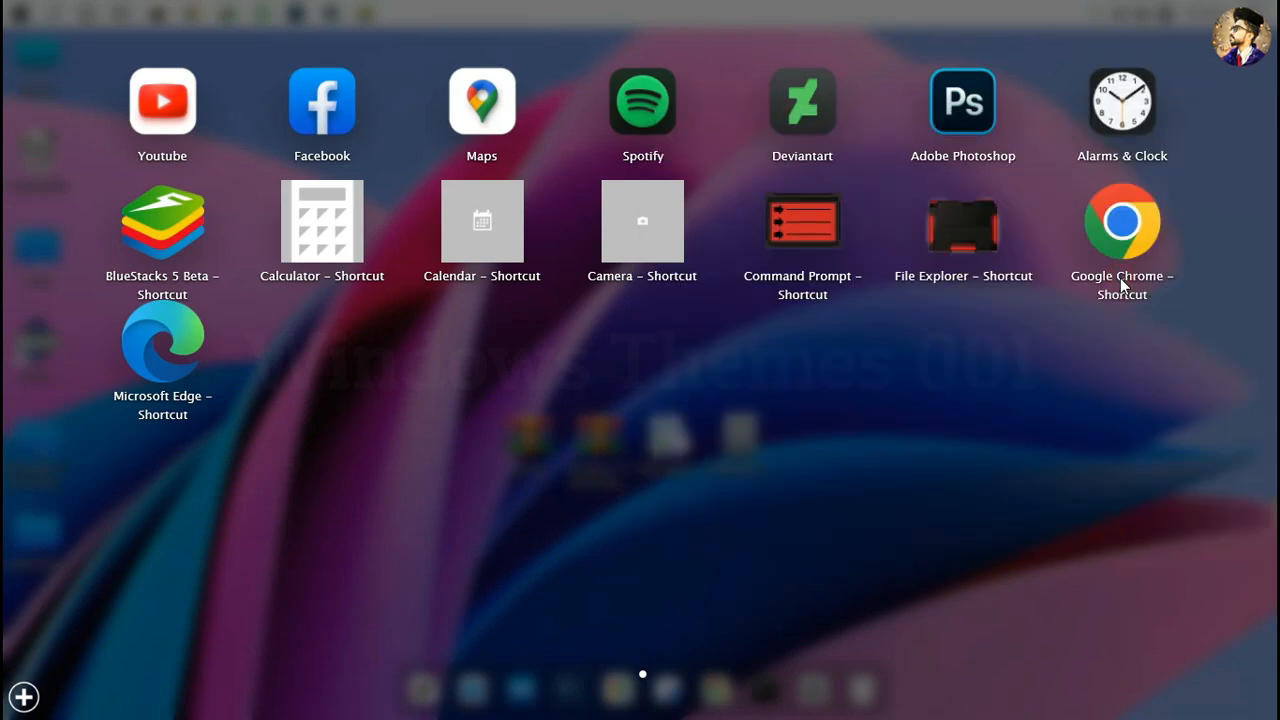
Step: Remove the BlueStacks 5 Beta shortcut from the WinLaunch grid
right_click(180, 230)
click(209, 302)
click(636, 446)
Step: Rename the Calculator shortcut to Calculator and give it the Calculator icon image
right_click(194, 237)
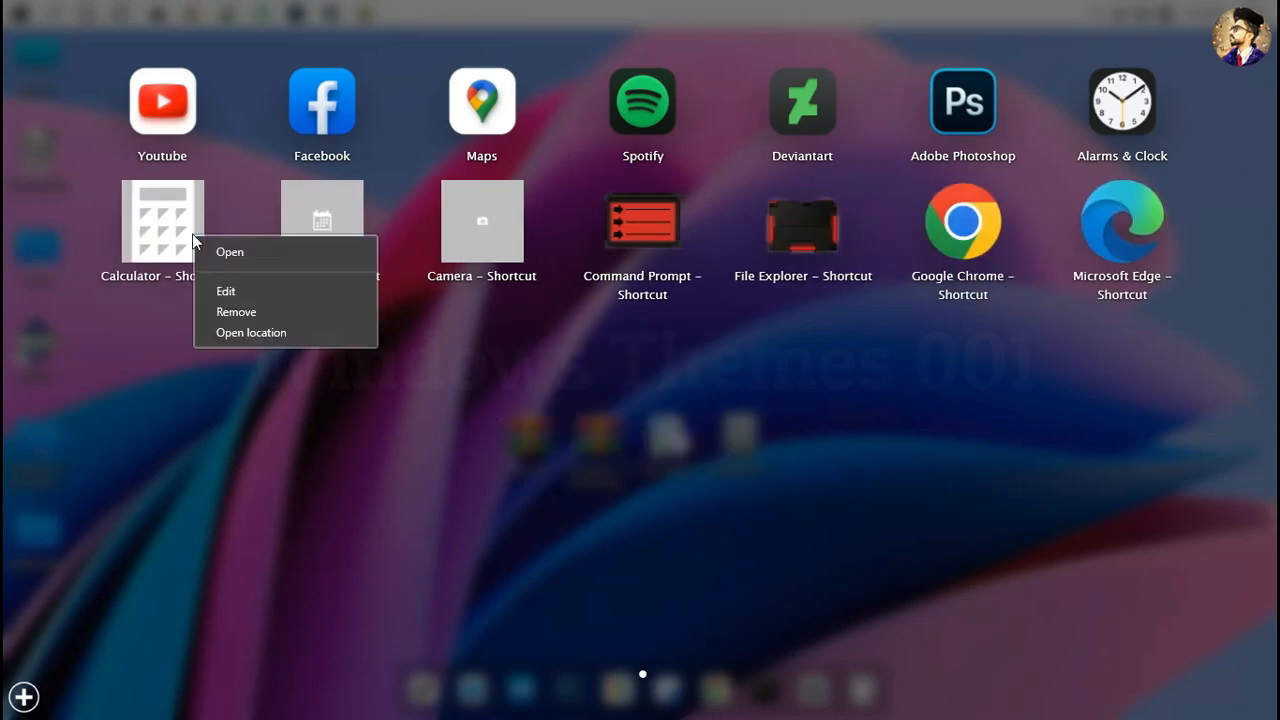
click(226, 291)
click(410, 284)
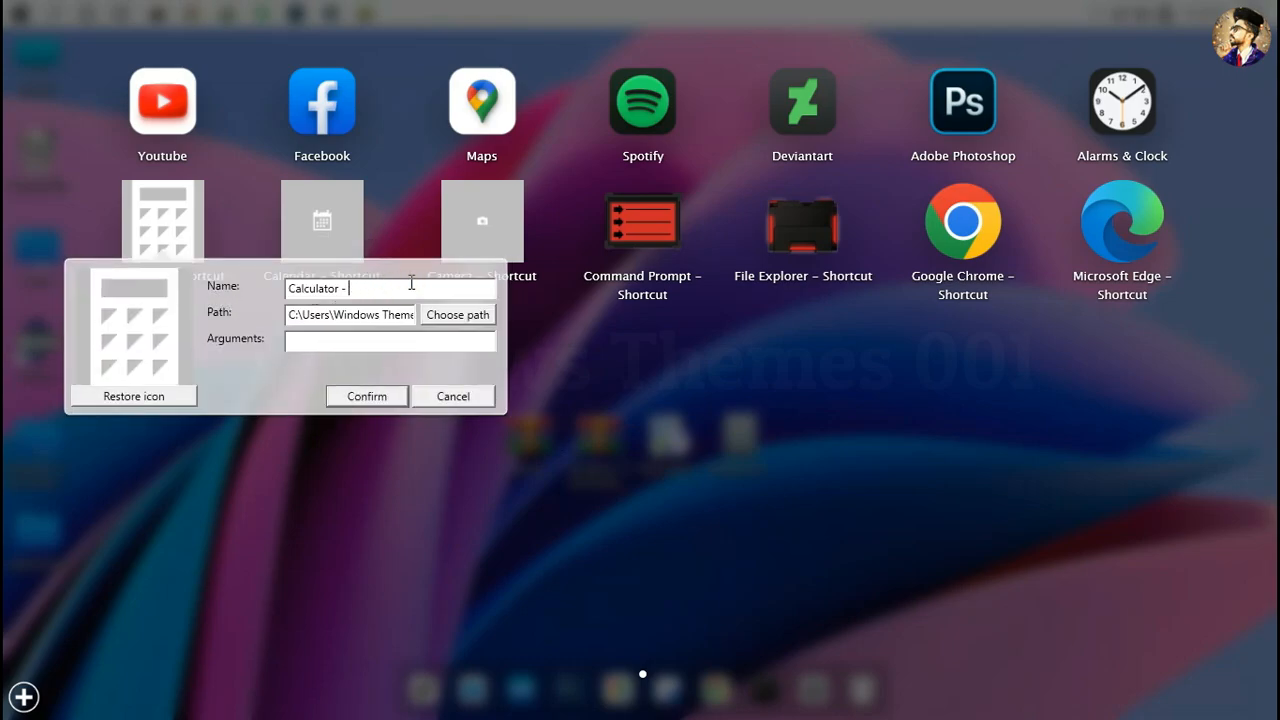
click(152, 325)
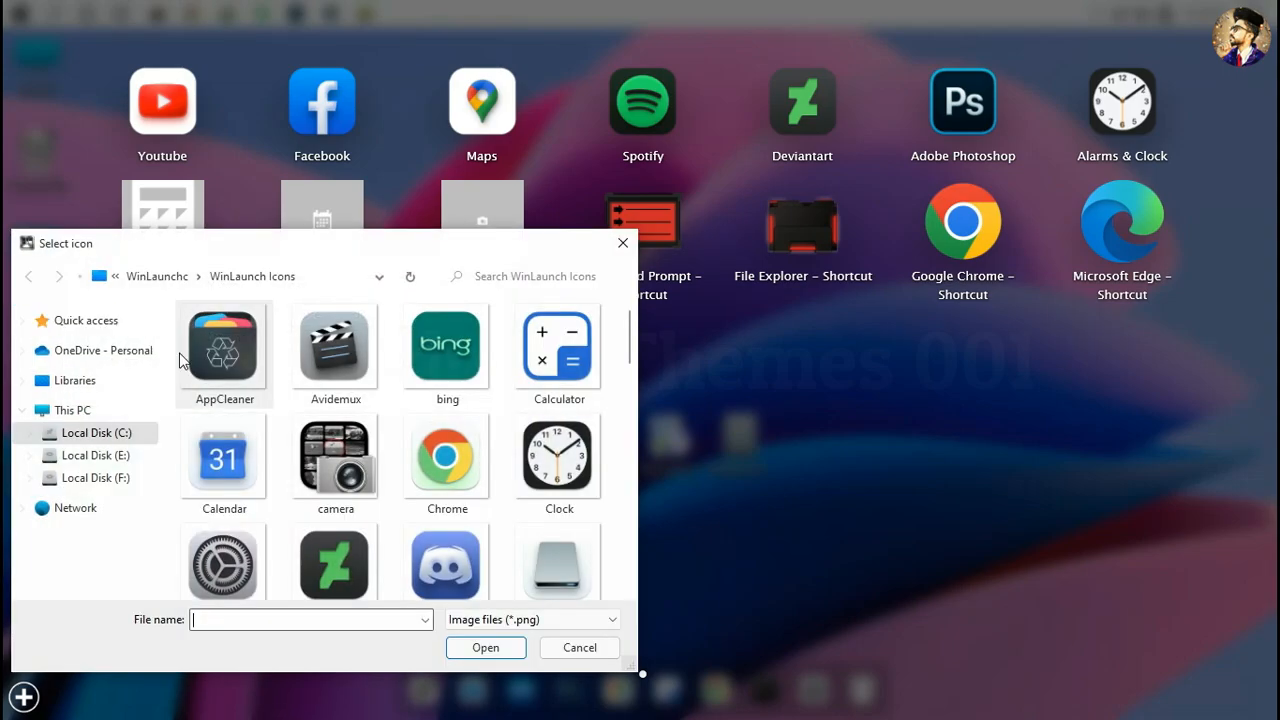
click(558, 355)
click(486, 647)
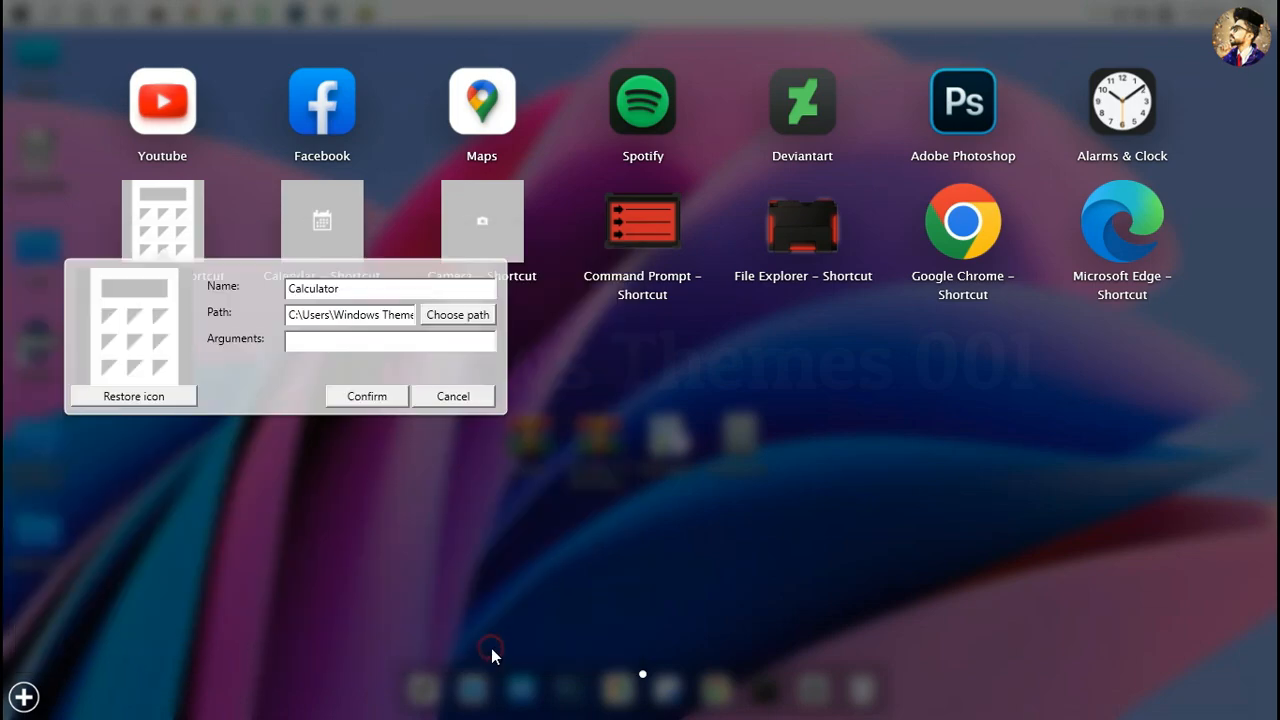
click(368, 394)
Step: Rename the Calendar shortcut to Calendar and give it the Calendar icon image
right_click(325, 241)
click(357, 299)
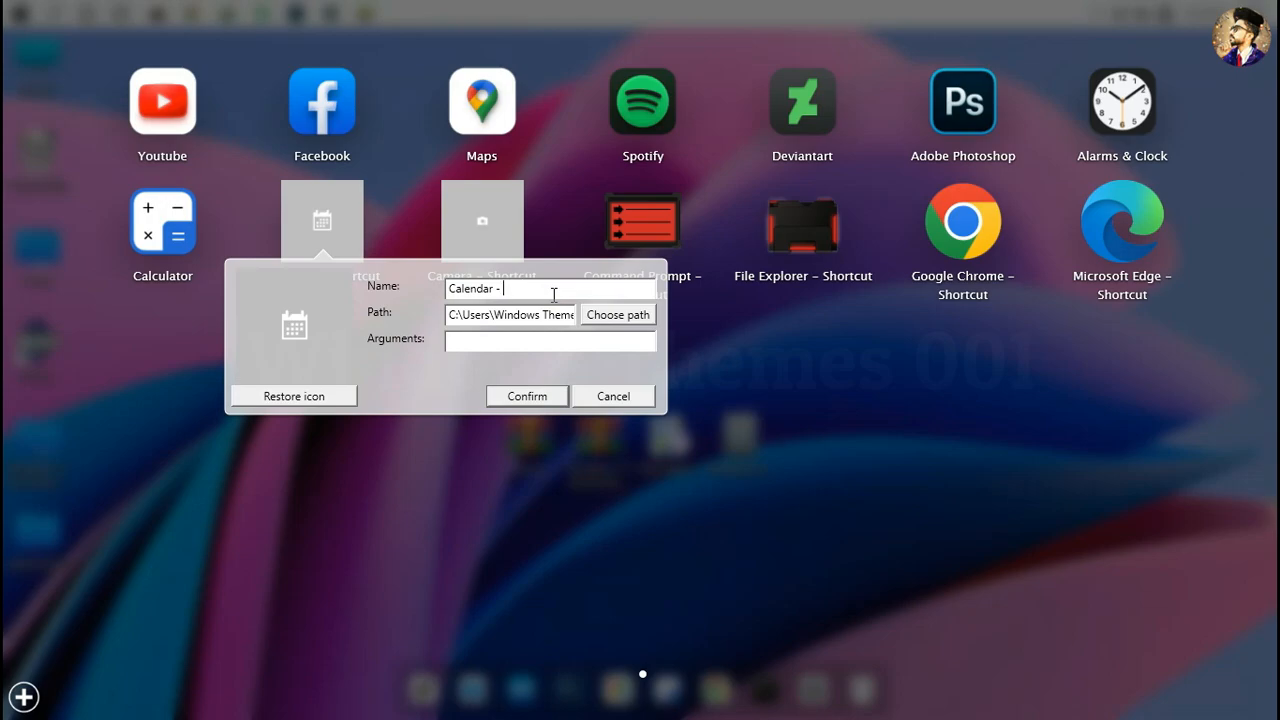
click(287, 322)
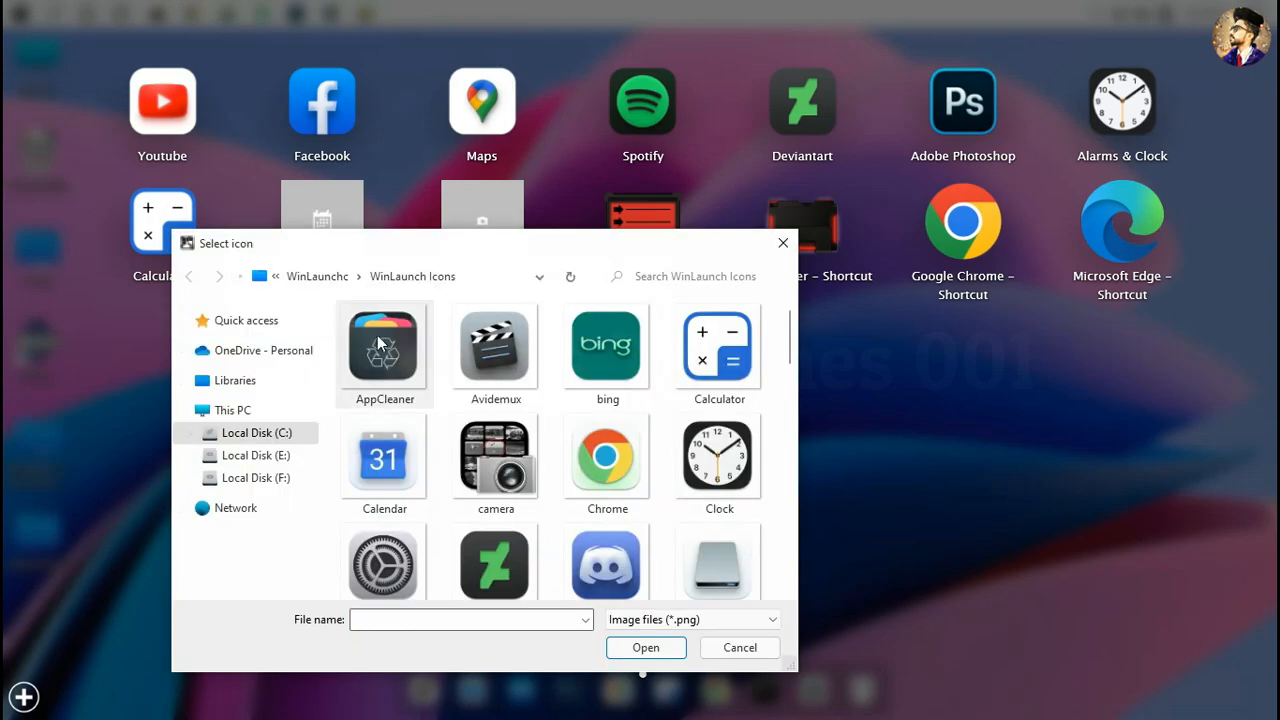
click(399, 457)
click(627, 648)
click(528, 394)
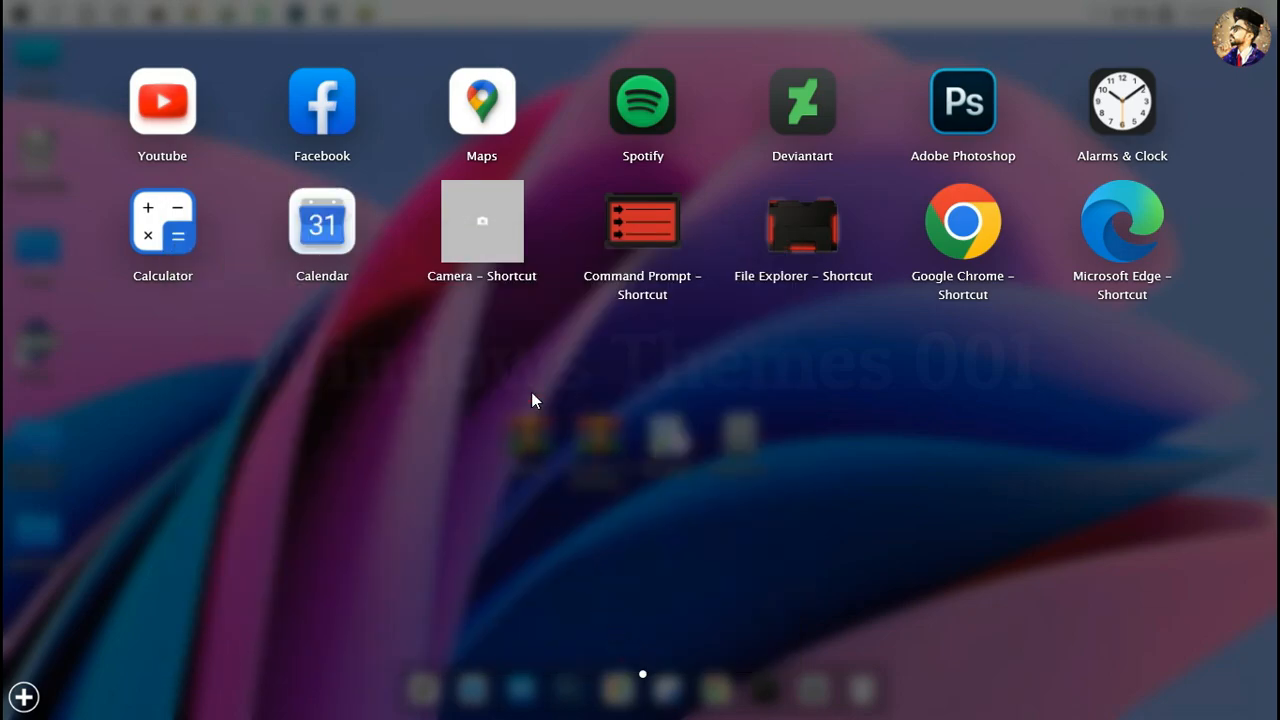
Step: Rename the Camera shortcut to Camera and give it the camera icon image
right_click(466, 225)
click(500, 284)
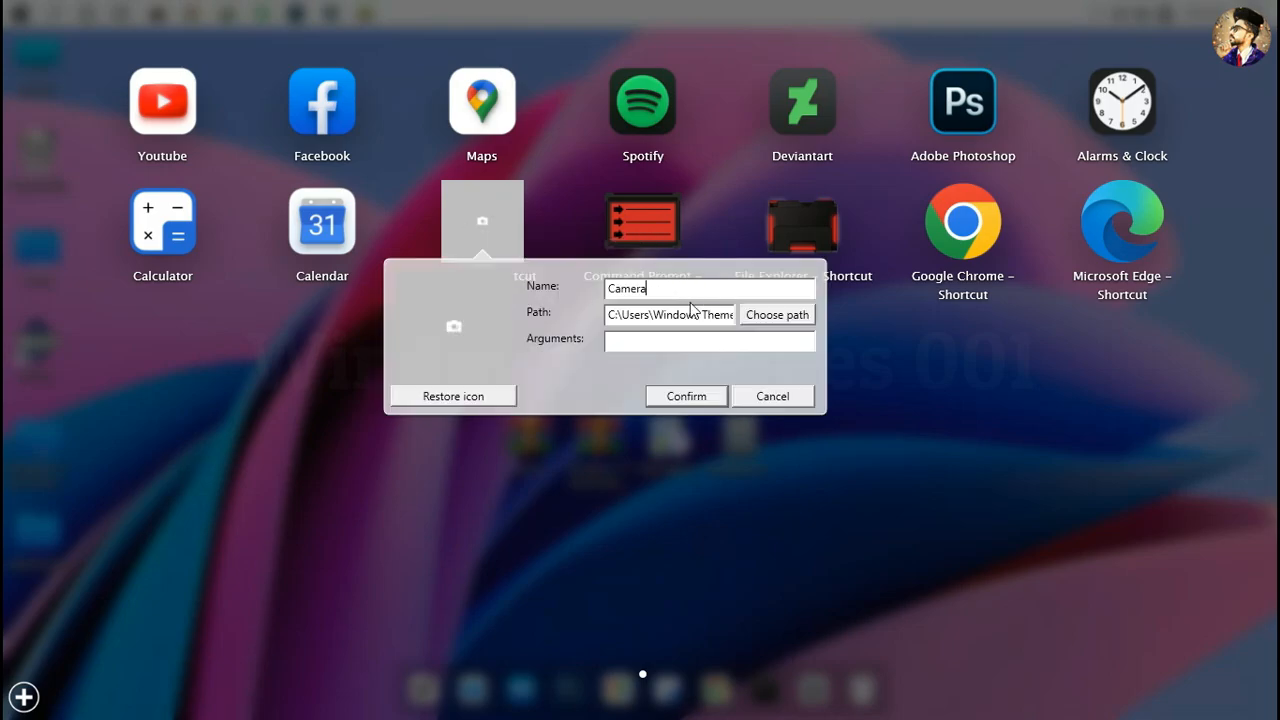
click(455, 325)
click(680, 500)
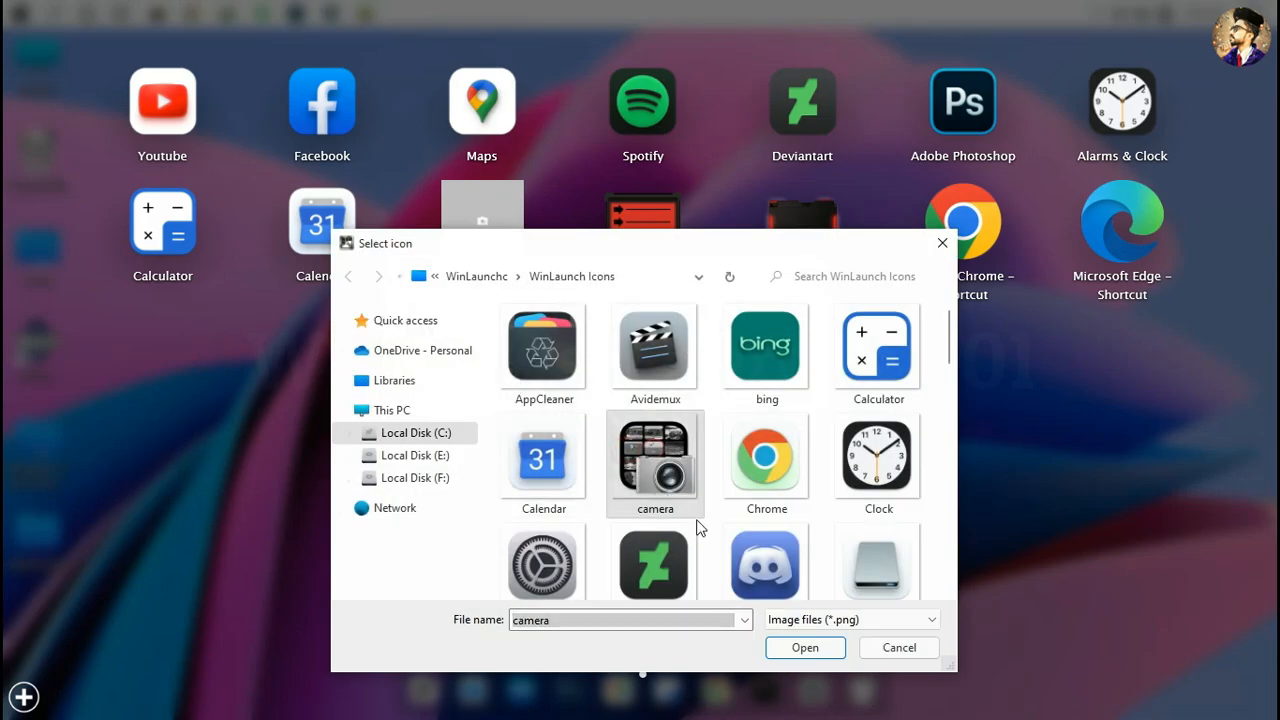
click(808, 645)
click(678, 395)
Step: Remove the Command Prompt and File Explorer shortcuts from the WinLaunch grid
right_click(625, 246)
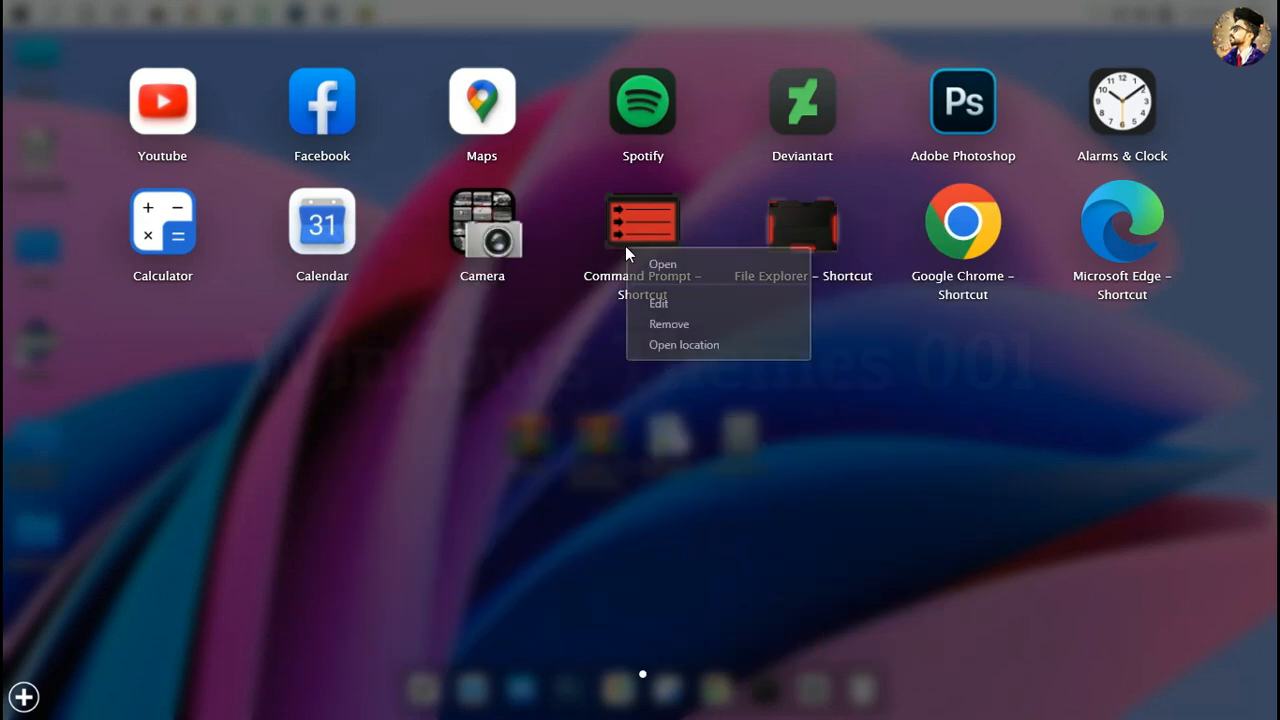
click(667, 325)
click(634, 447)
right_click(642, 237)
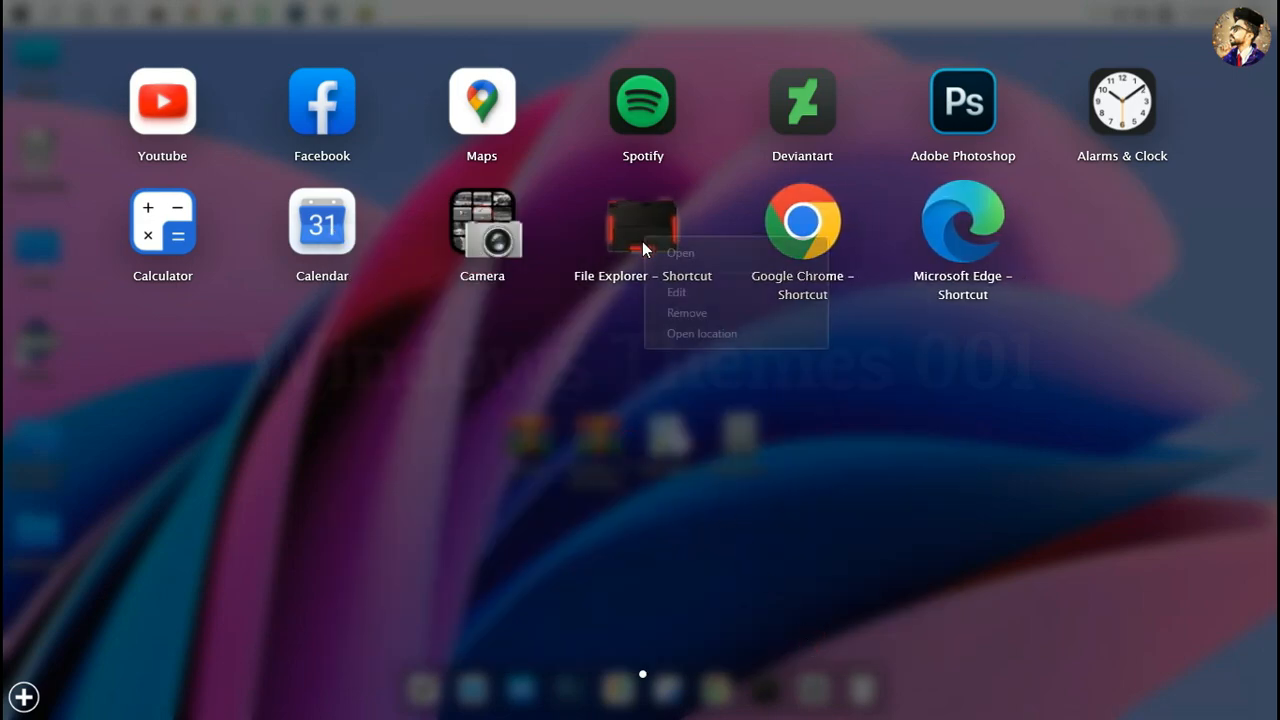
click(676, 314)
click(634, 447)
Step: Remove the Google Chrome and Microsoft Edge shortcuts from the WinLaunch grid
right_click(641, 251)
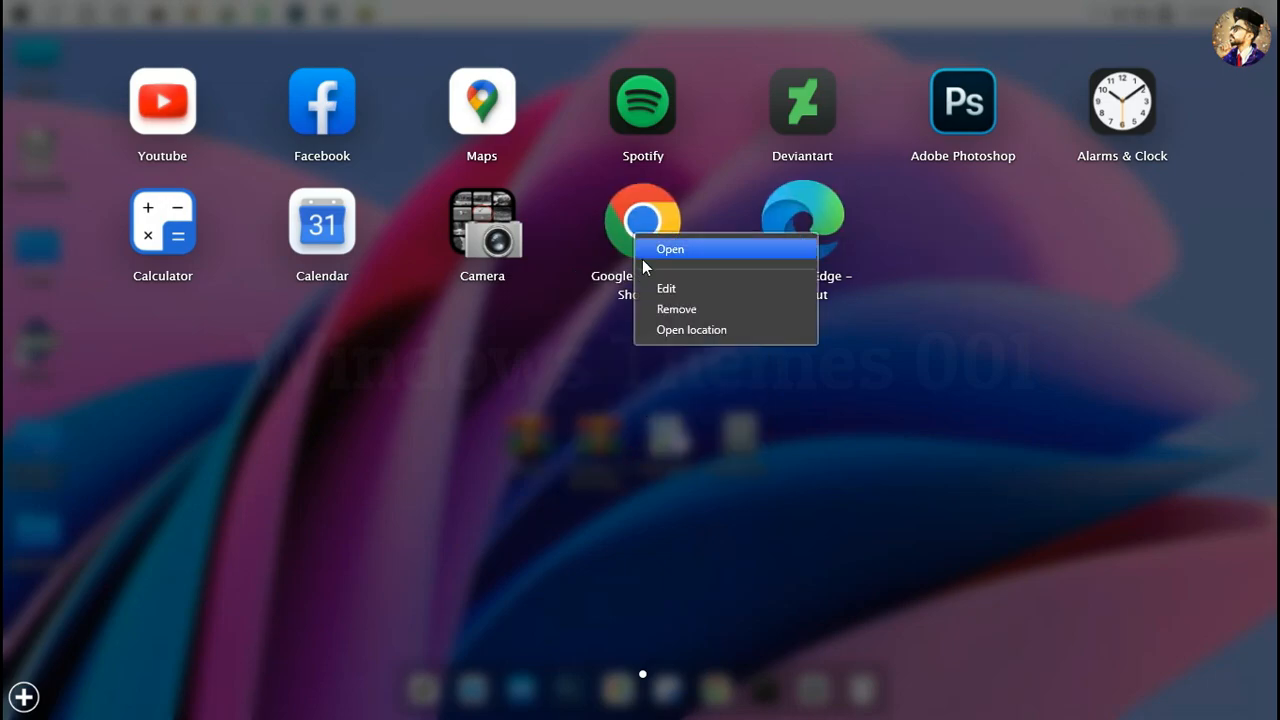
click(649, 314)
click(636, 443)
right_click(630, 258)
click(643, 315)
click(634, 446)
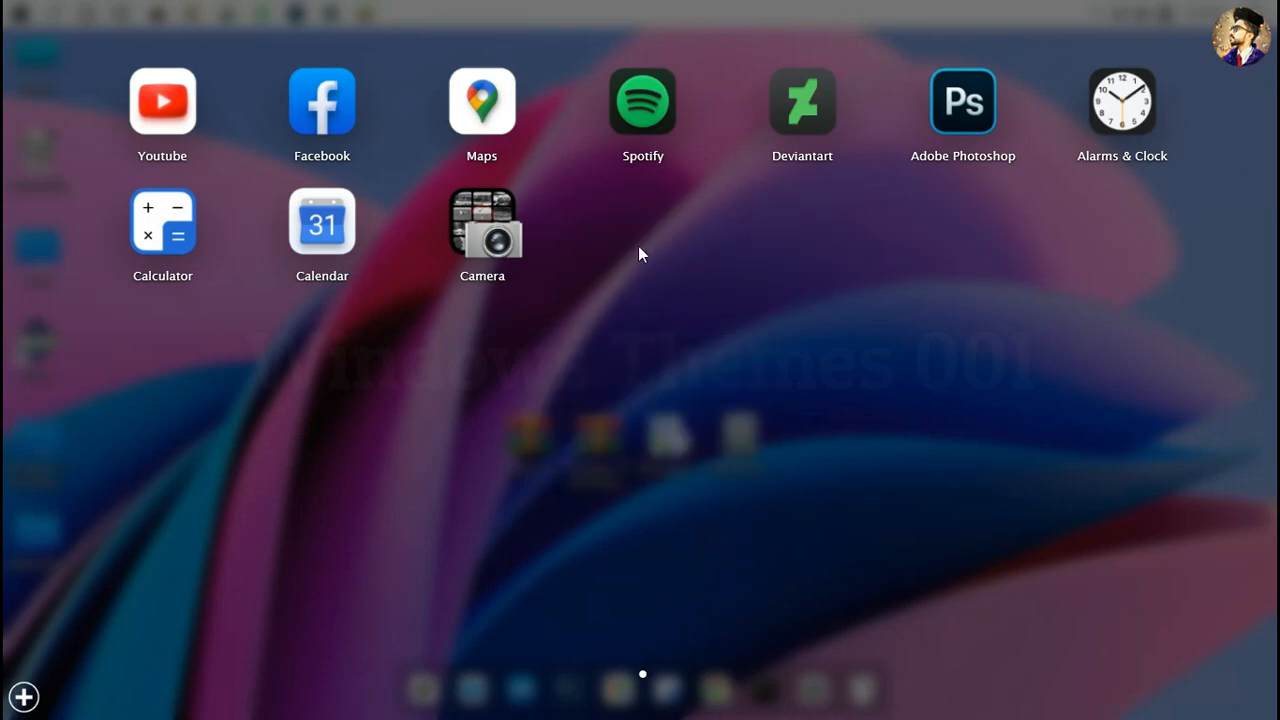
Step: Add the Camera Roll folder from Libraries to the WinLaunch grid
right_click(652, 298)
click(670, 326)
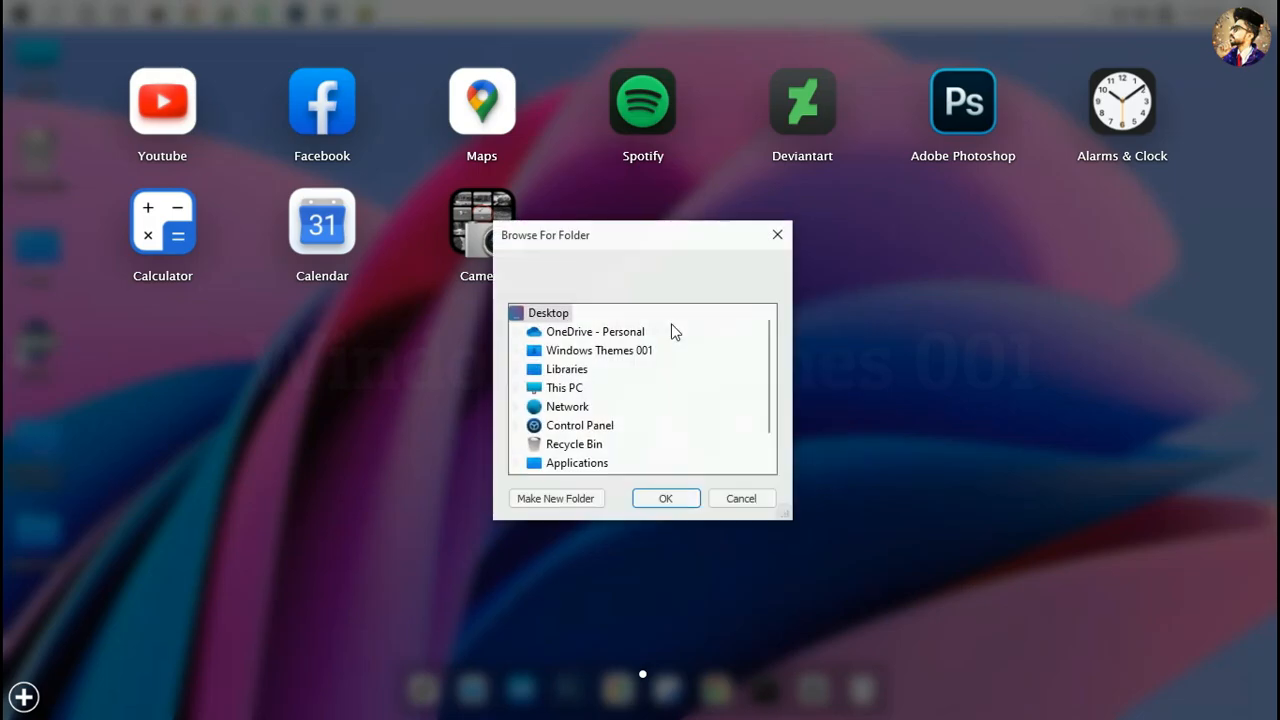
click(562, 369)
double_click(563, 372)
click(580, 406)
click(664, 497)
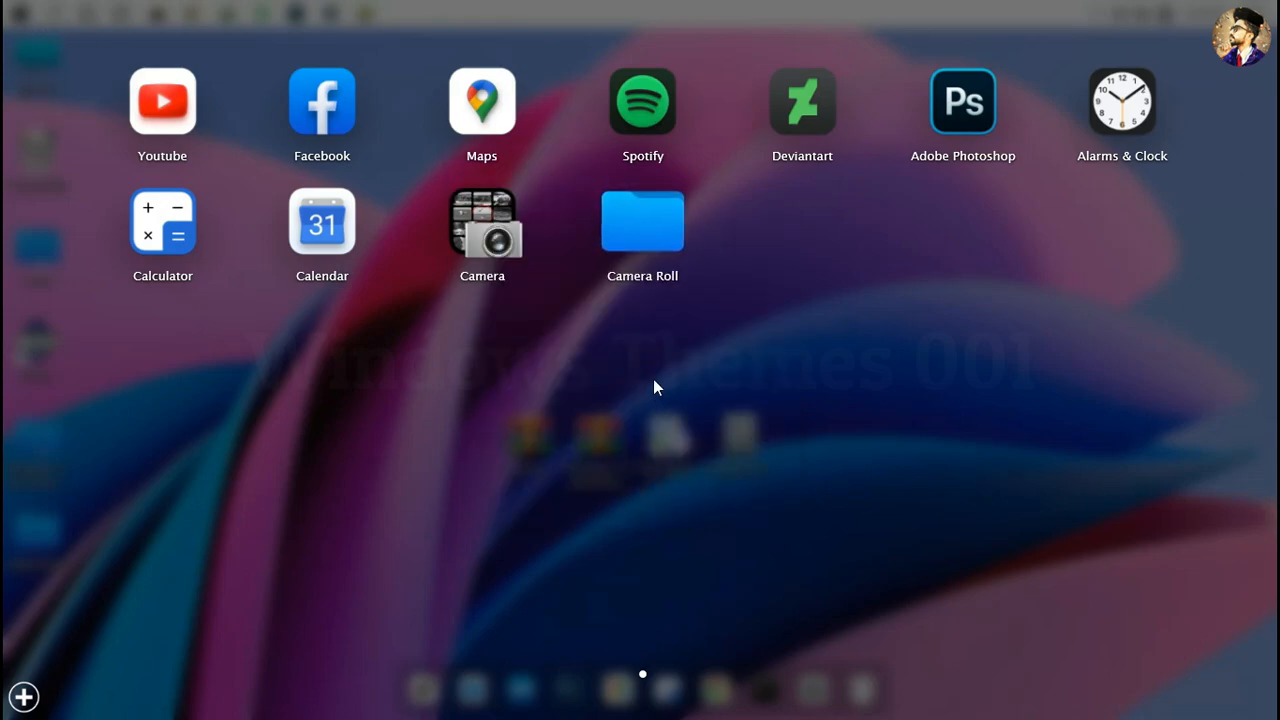
Step: Add the Documents folder from the Documents library to the WinLaunch grid
right_click(645, 350)
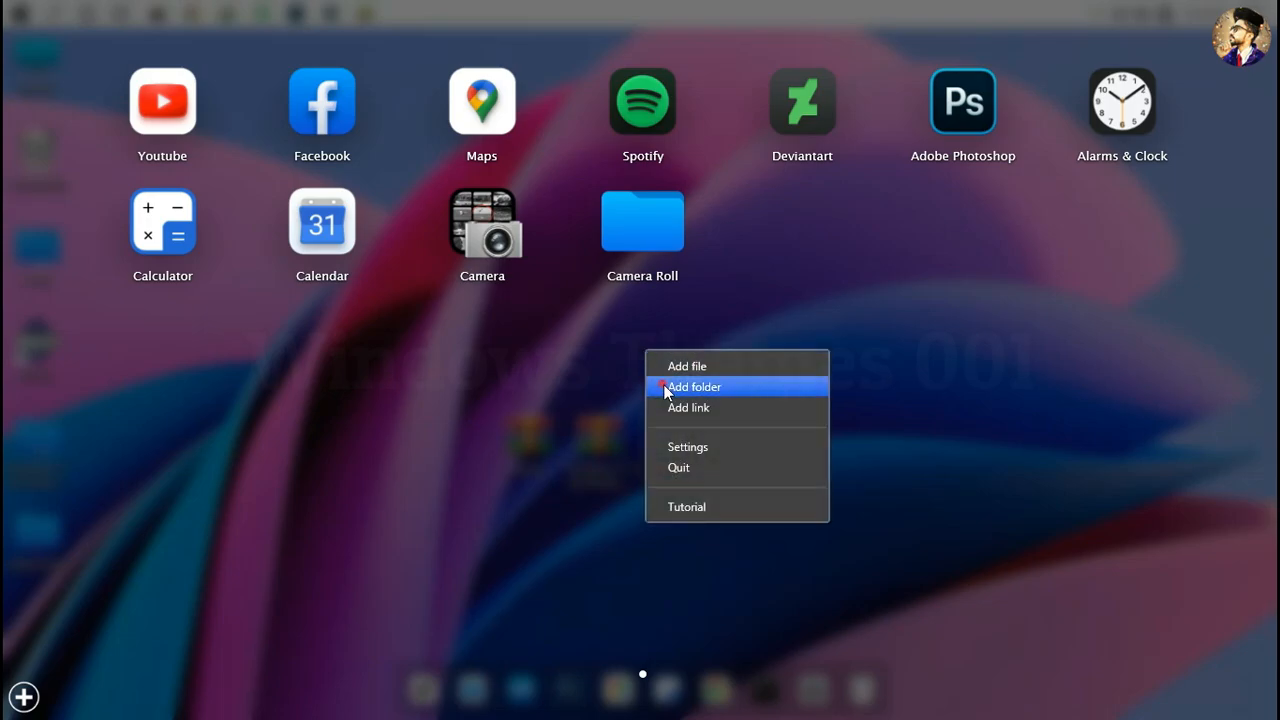
click(665, 387)
click(551, 376)
click(566, 394)
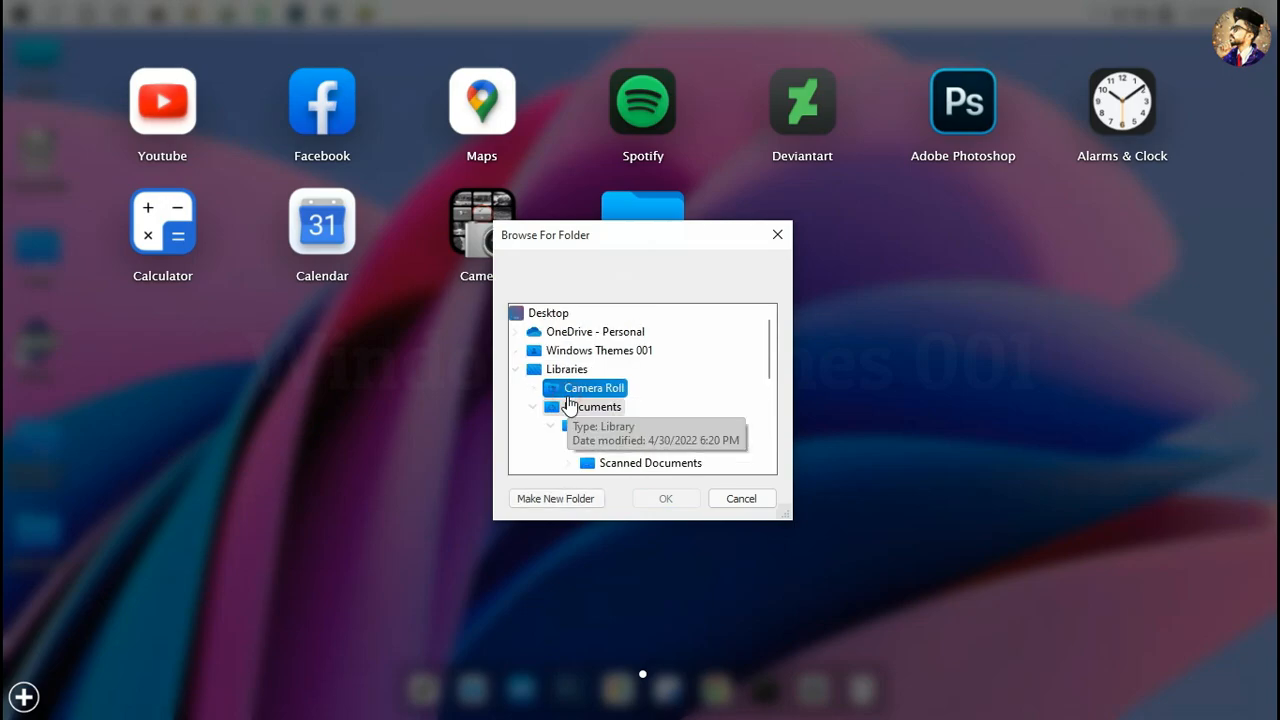
click(575, 410)
click(598, 426)
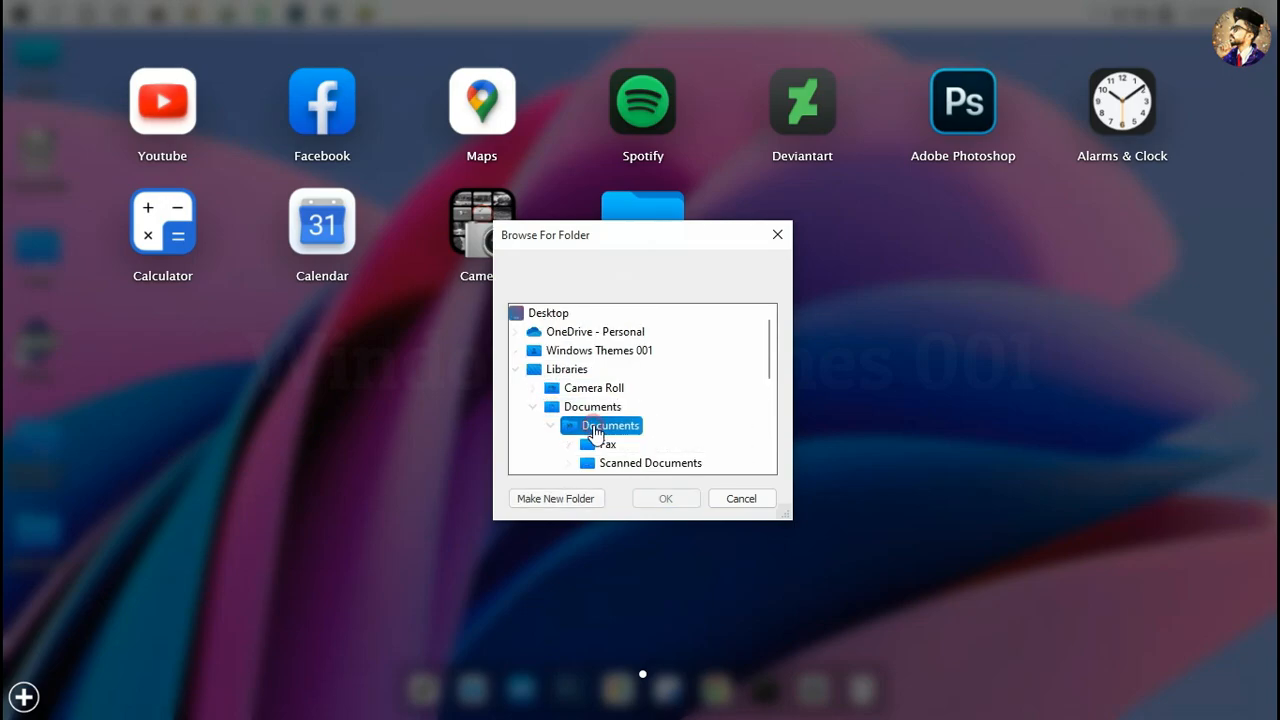
click(665, 500)
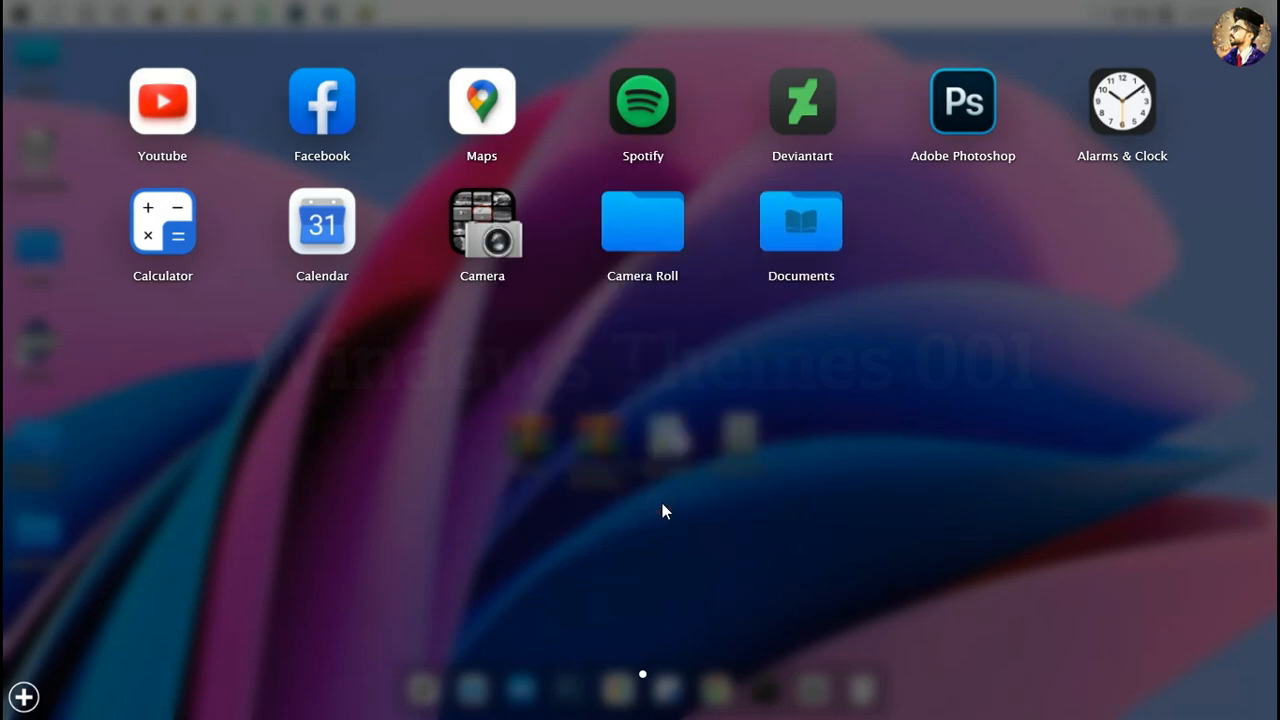
Step: Combine the Documents and Camera Roll items into one new WinLaunch folder and open it
drag(816, 240, 632, 231)
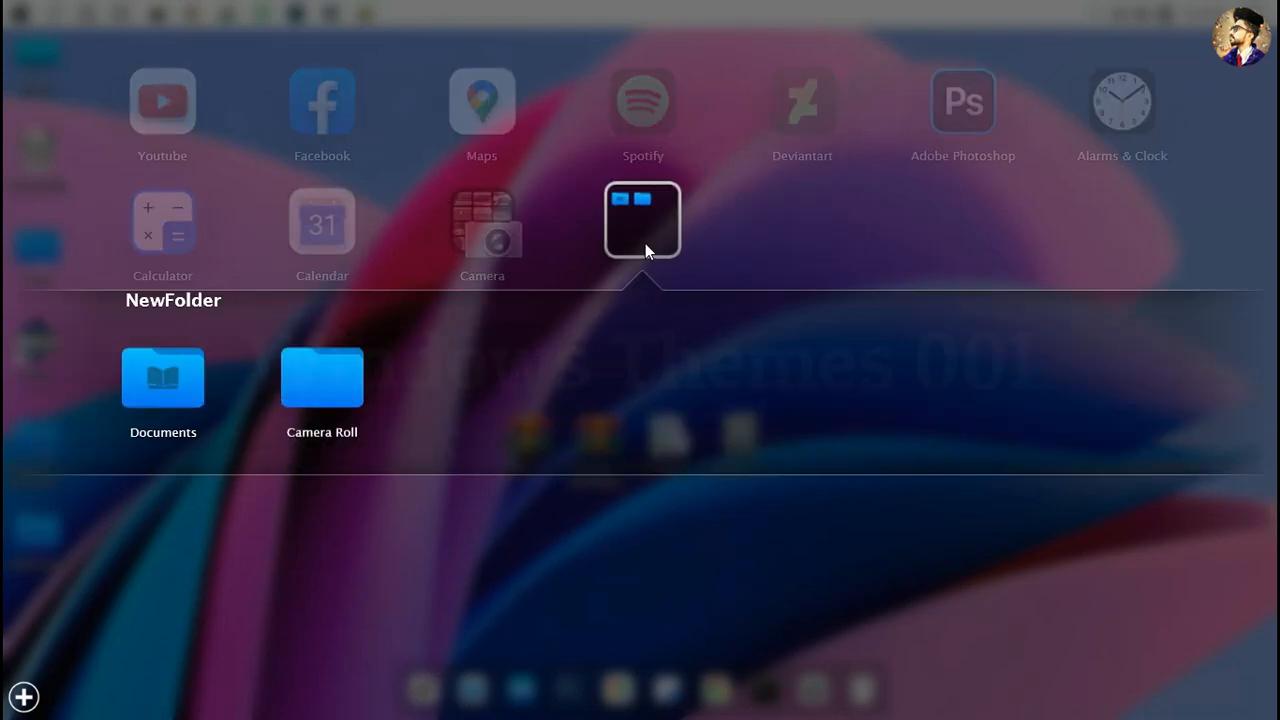
click(644, 241)
click(643, 241)
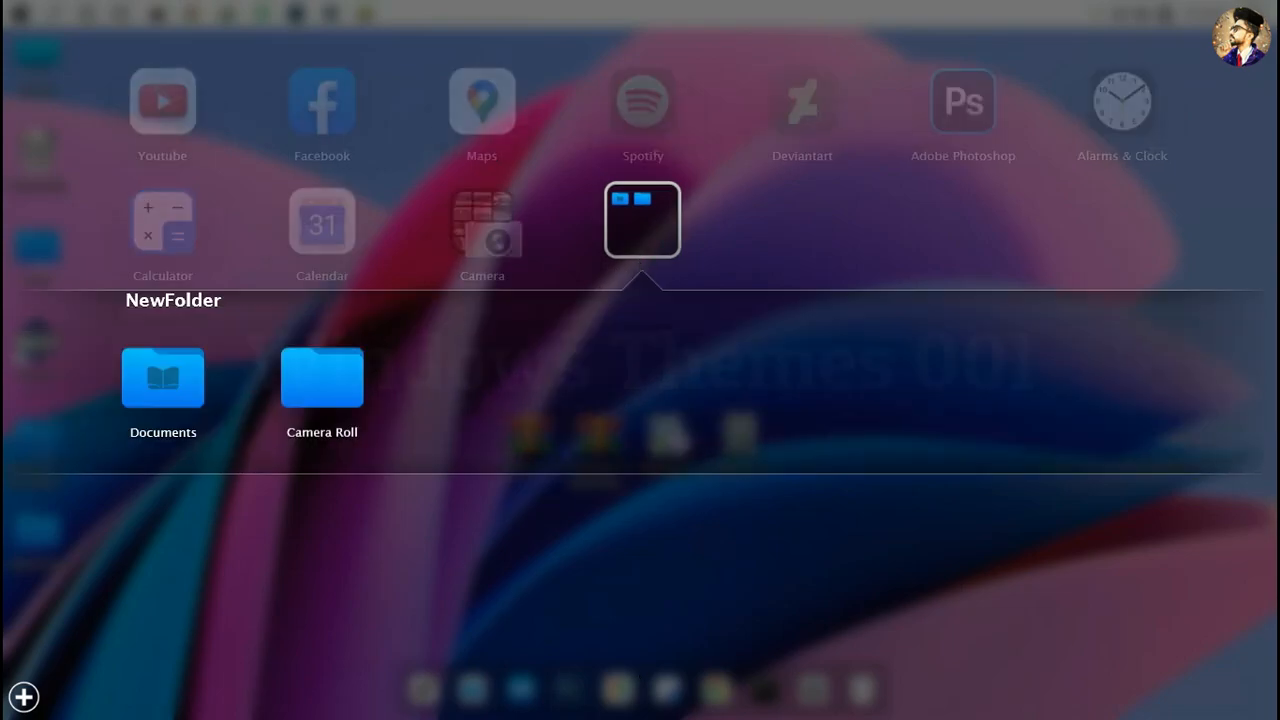
click(852, 233)
right_click(852, 233)
click(879, 293)
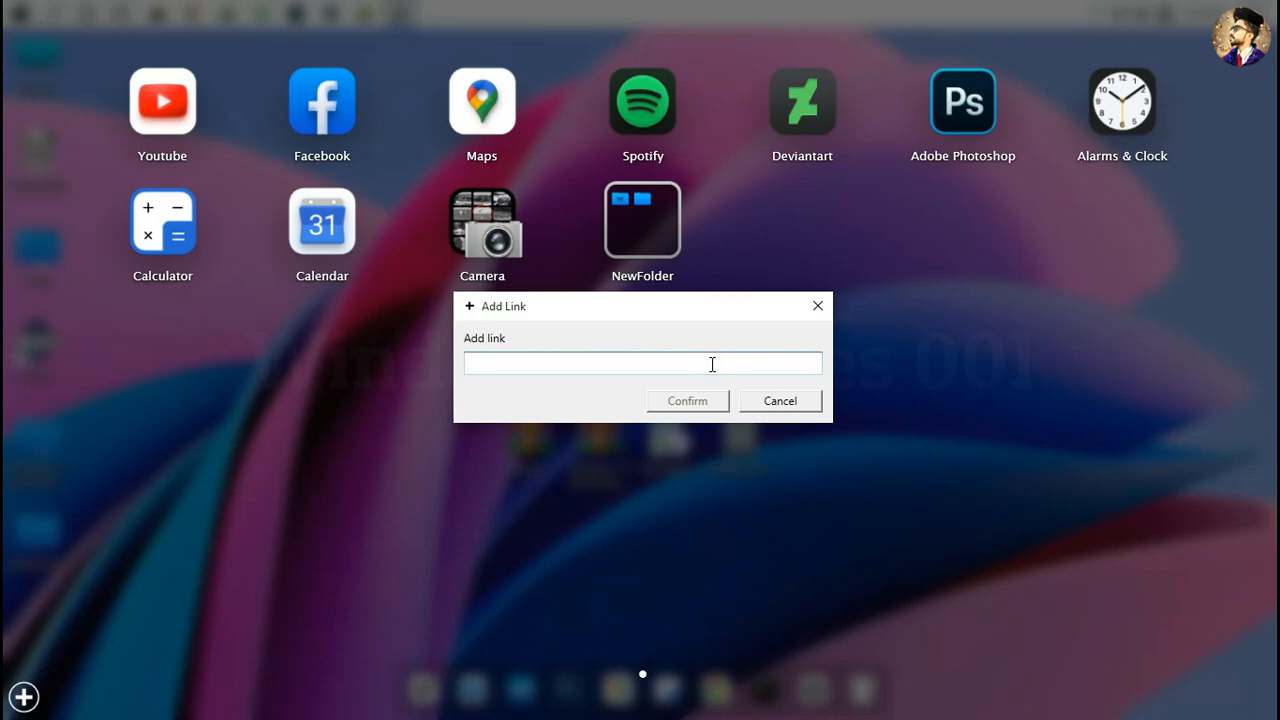
text(www.youtube.com)
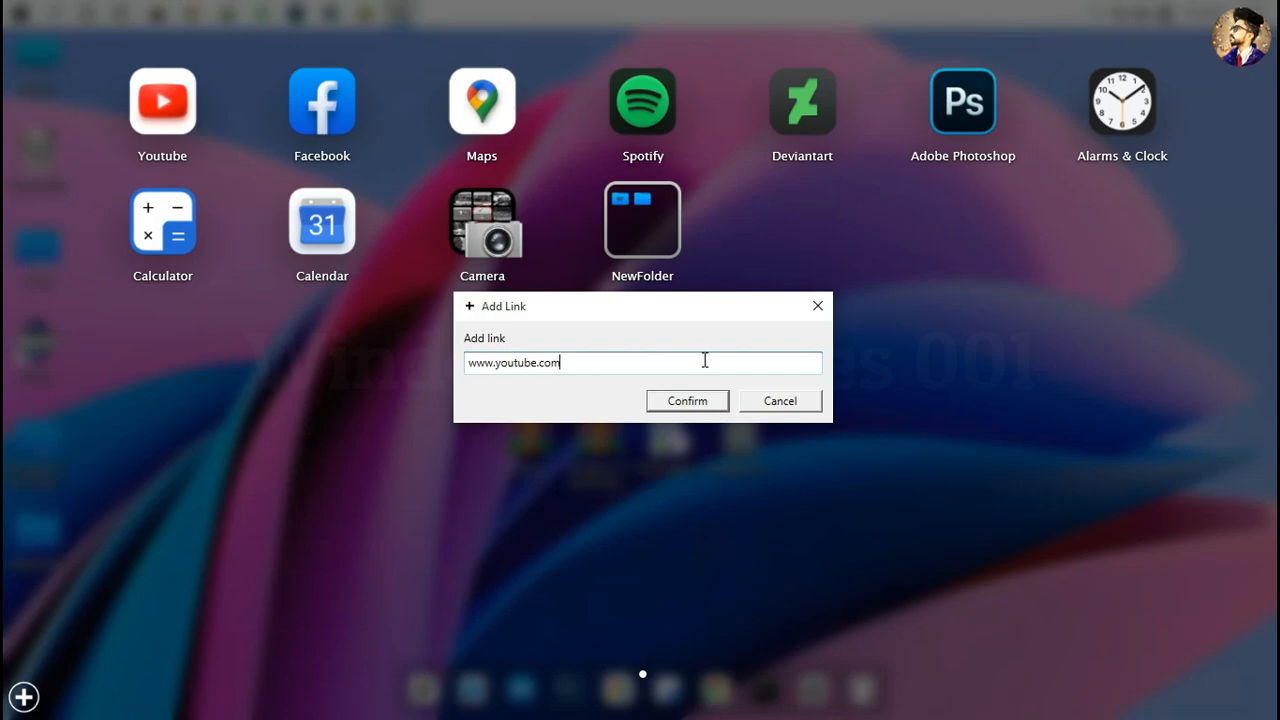
click(697, 404)
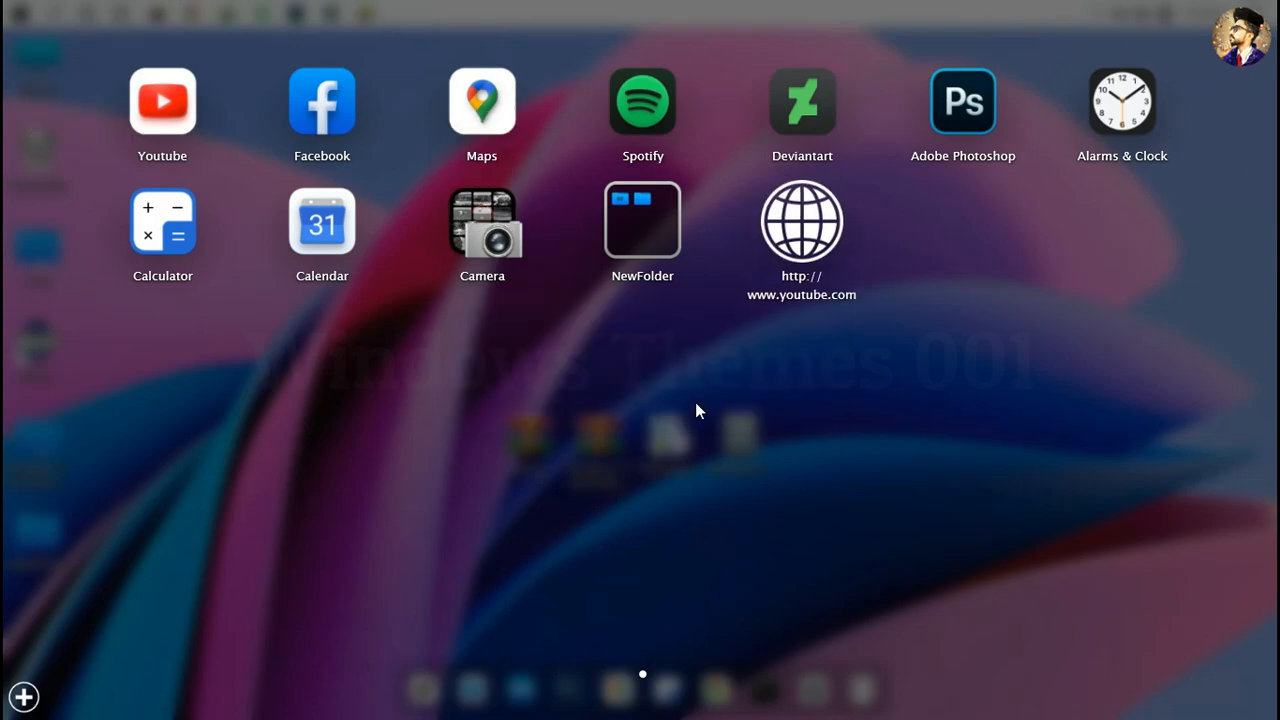
right_click(783, 237)
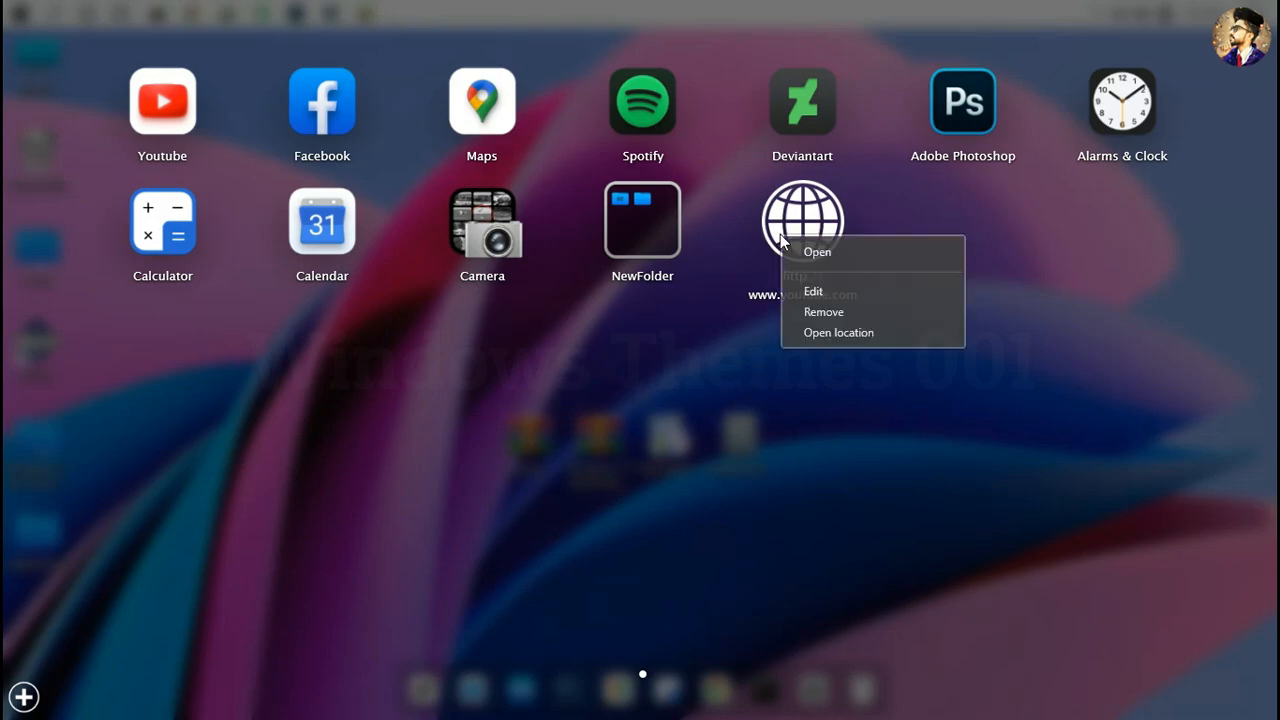
click(810, 291)
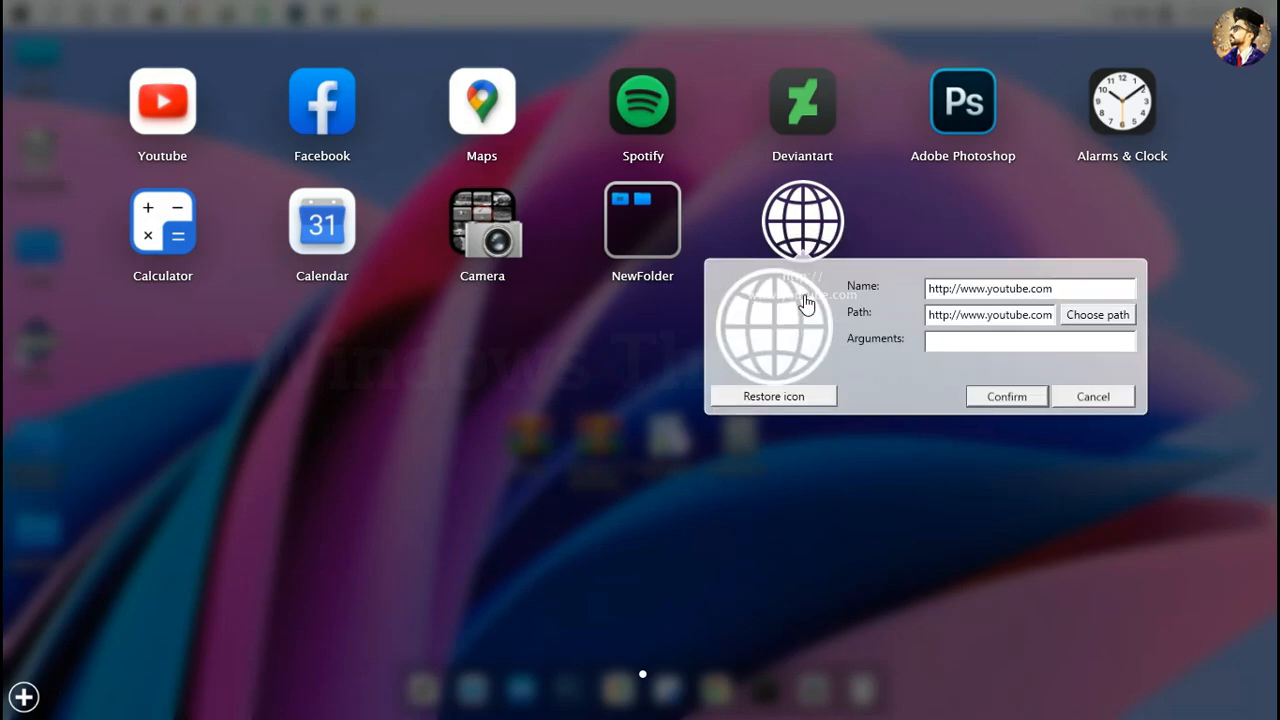
click(1083, 288)
key(BackSpace)
key(BackSpace)
key(BackSpace)
key(BackSpace)
key(BackSpace)
key(BackSpace)
key(BackSpace)
key(BackSpace)
key(BackSpace)
key(BackSpace)
key(BackSpace)
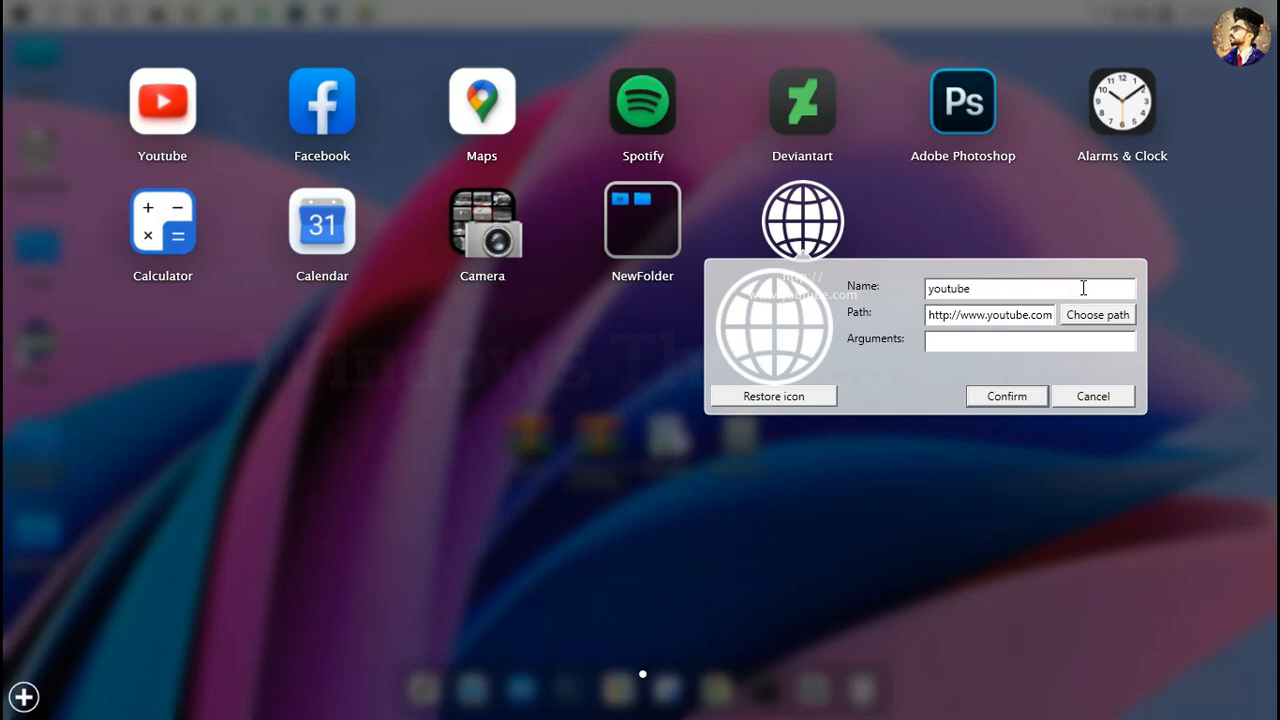
text(Y)
Step: Give the link item the youtube icon from the WinLaunch Icons folder and save the item
click(790, 328)
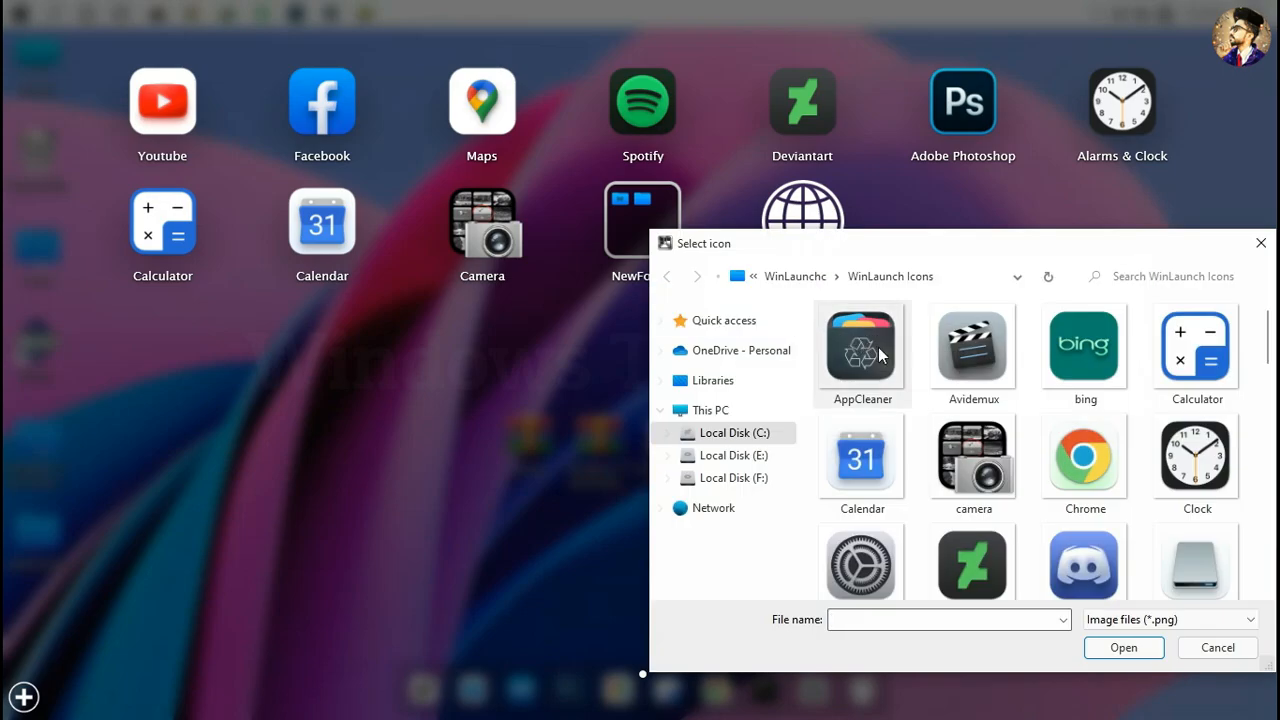
scroll(925, 393, down, 3)
scroll(925, 393, down, 10)
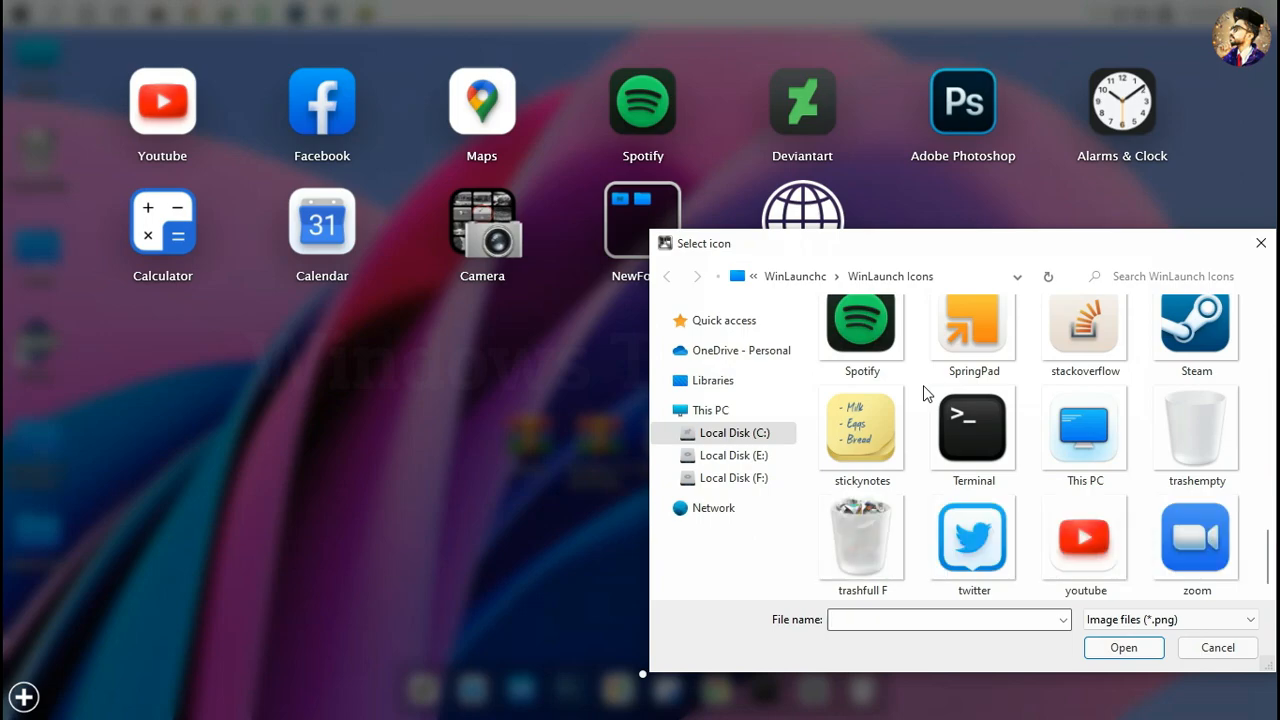
click(1075, 519)
click(1118, 647)
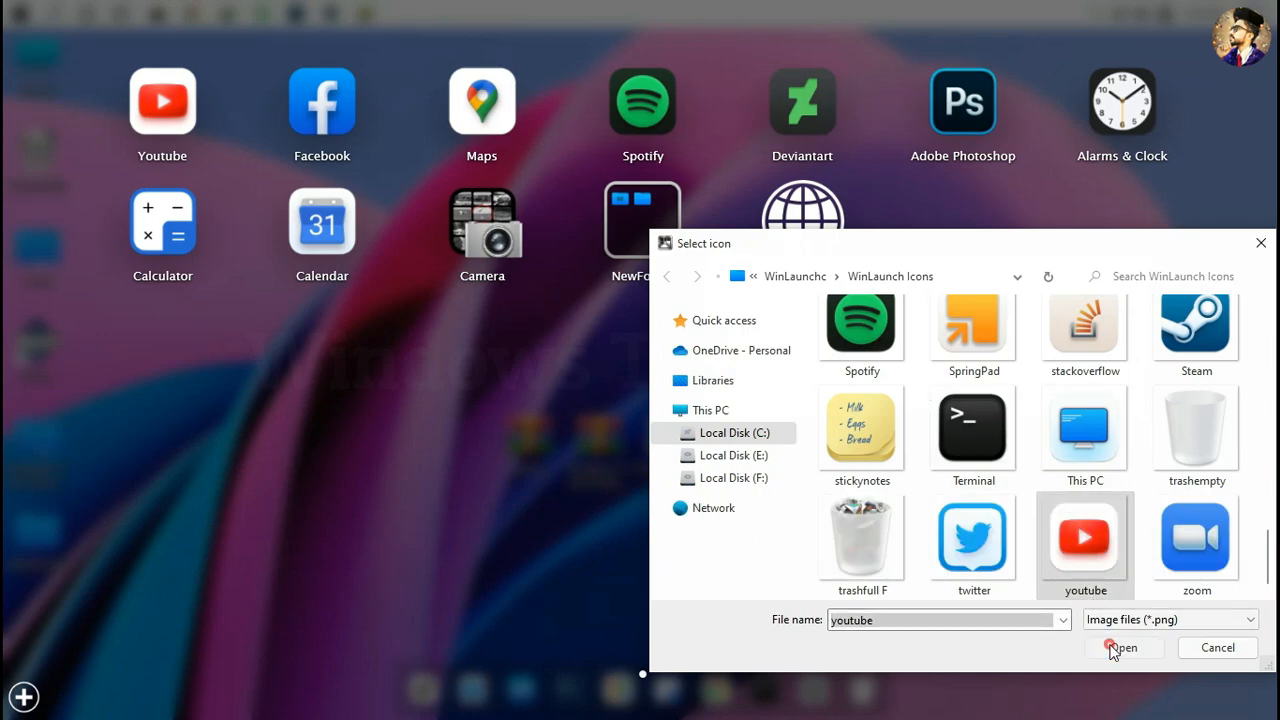
click(1015, 397)
Step: Test the new Youtube link in the browser, close the browser and return to the WinLaunch grid
click(815, 220)
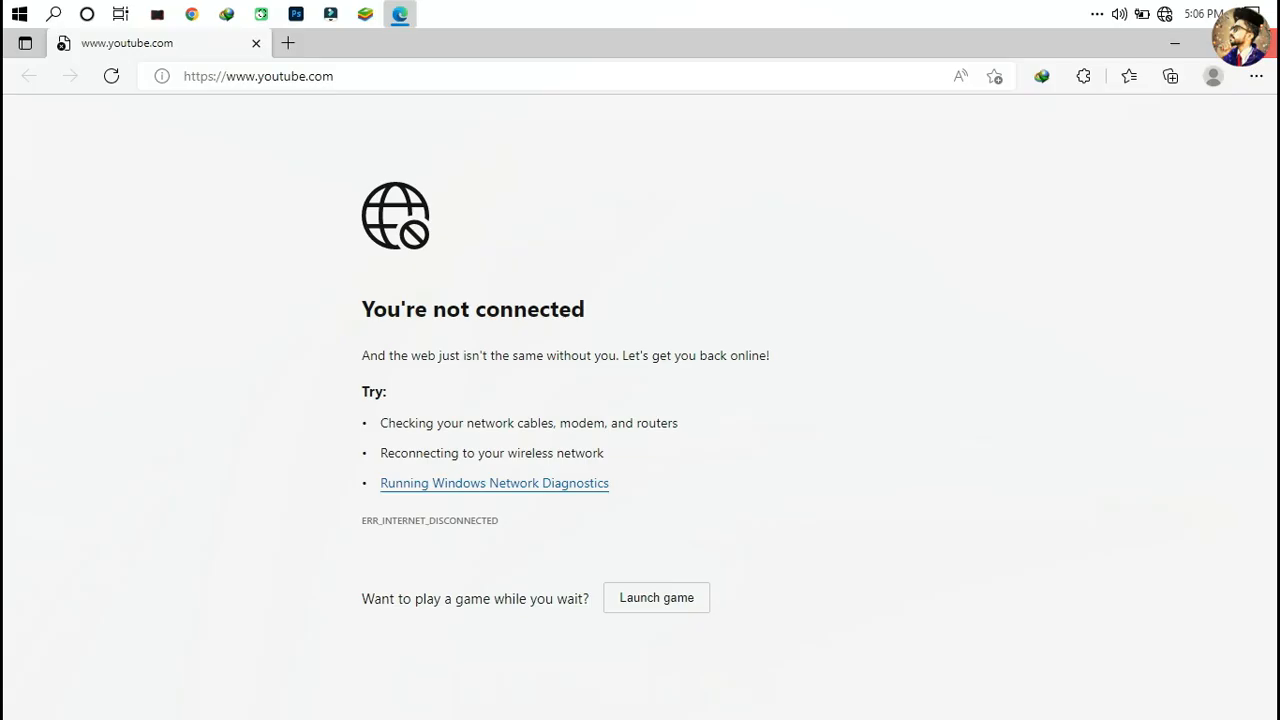
click(1257, 42)
click(423, 687)
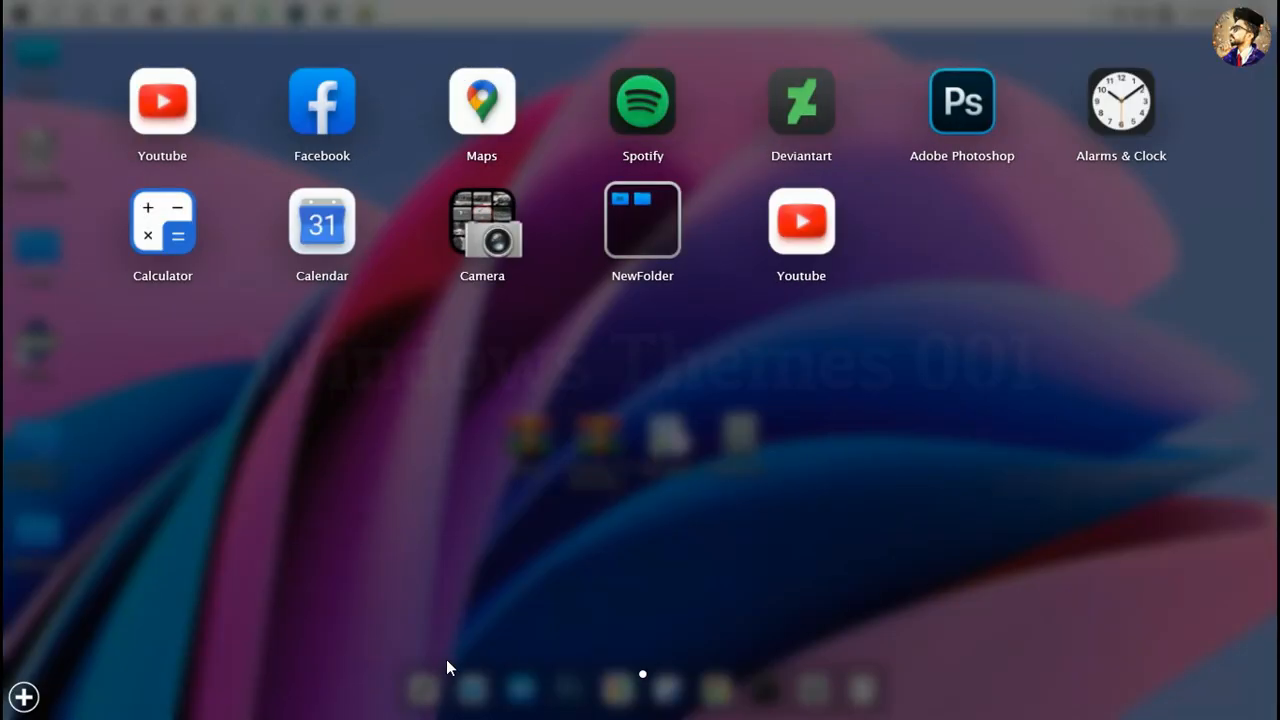
Step: Reduce the icon size to the minimum in WinLaunch's Look & Feel settings, then close the settings and the launcher
right_click(582, 443)
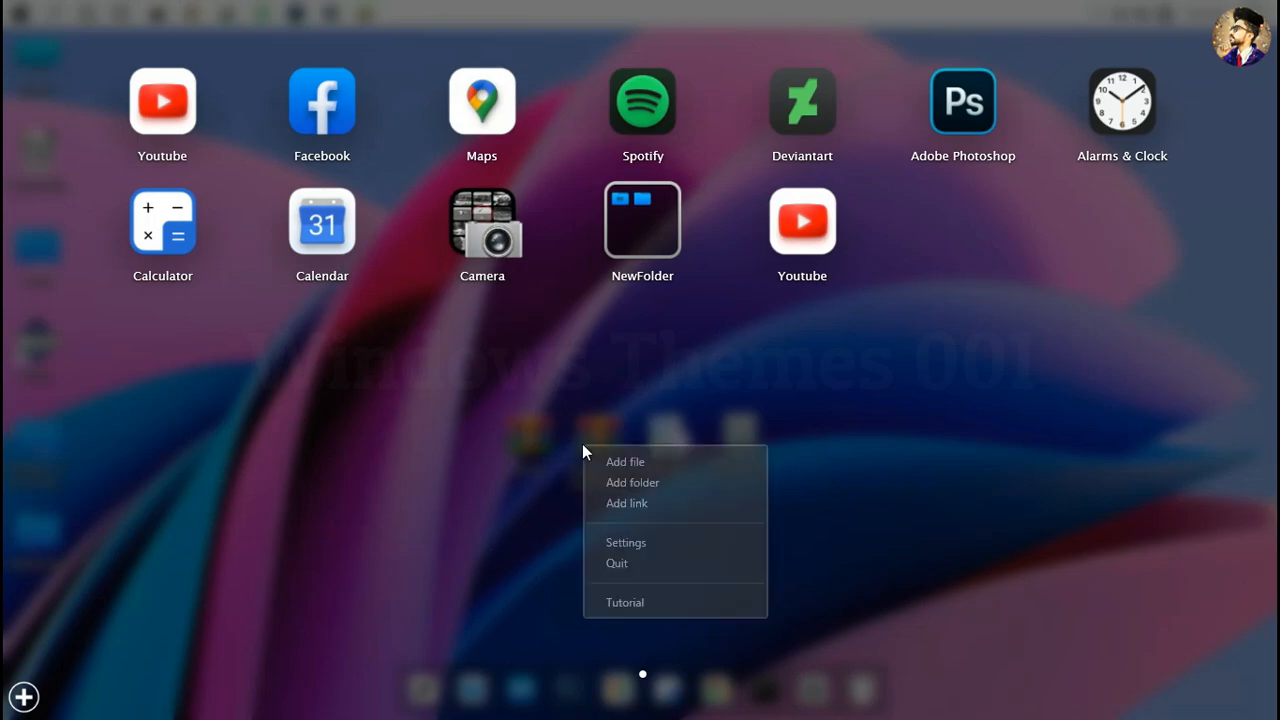
click(616, 541)
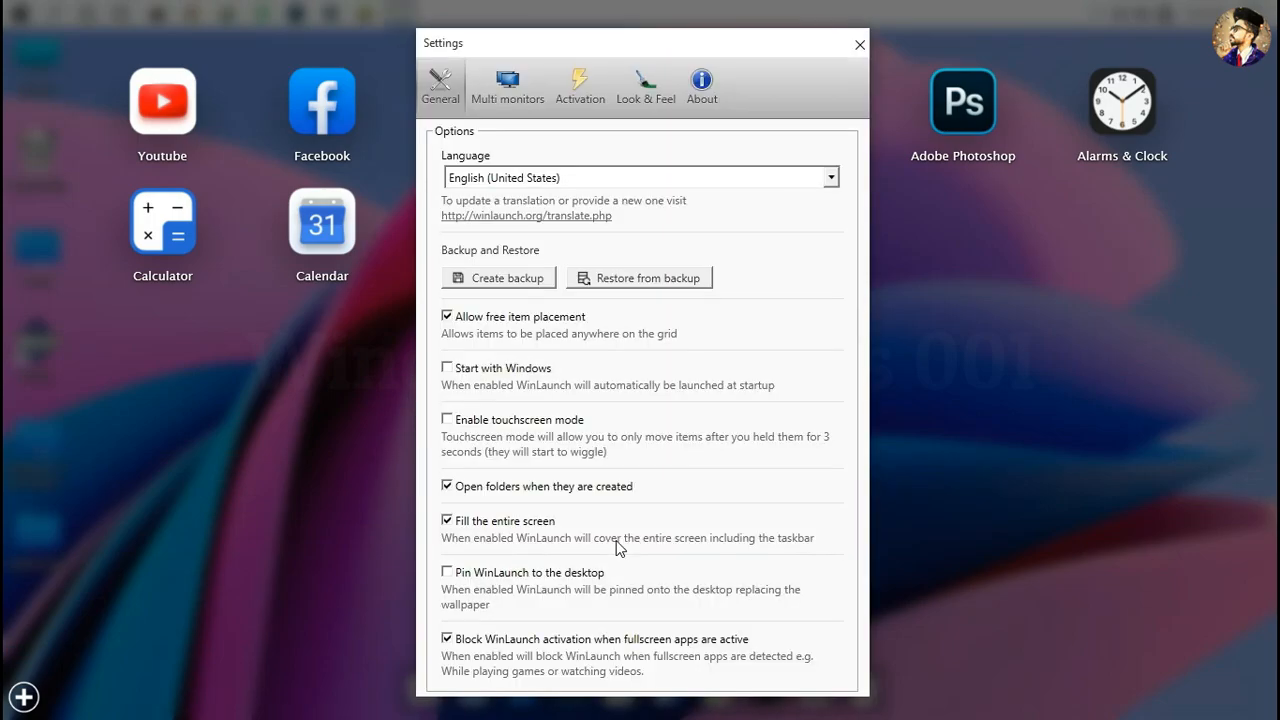
click(638, 100)
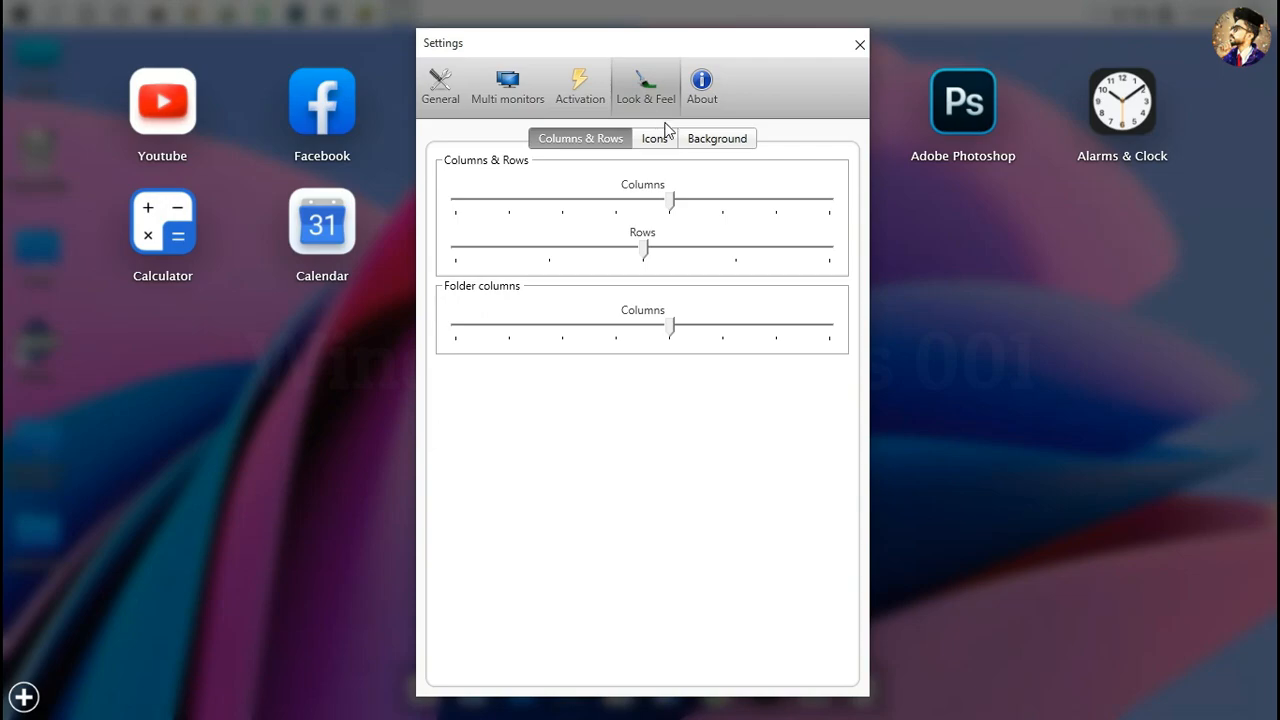
click(673, 138)
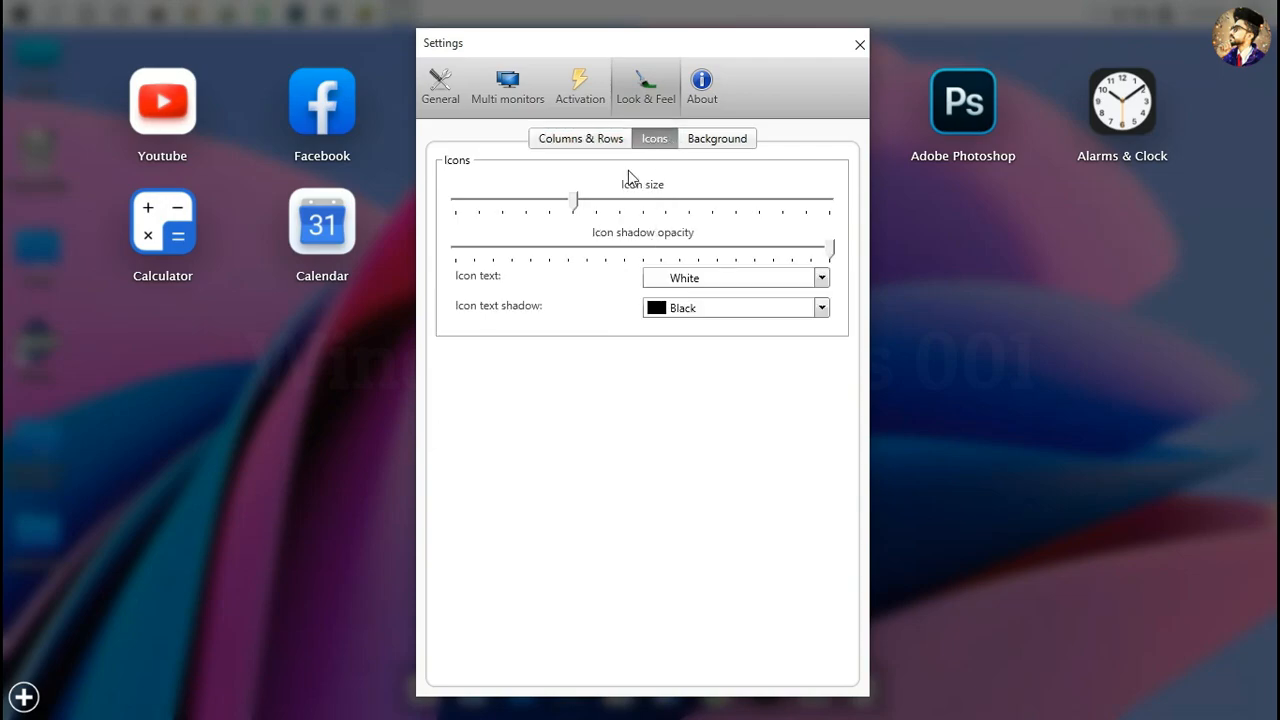
drag(575, 203, 481, 204)
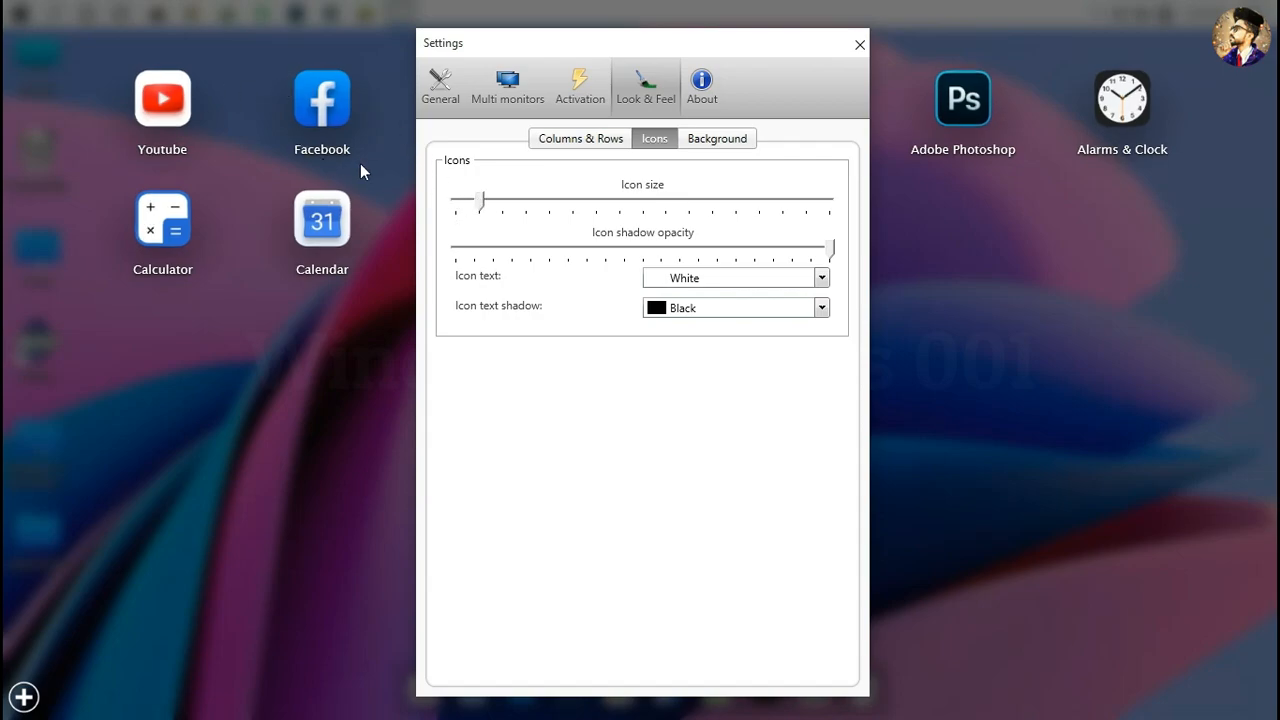
drag(485, 201, 829, 201)
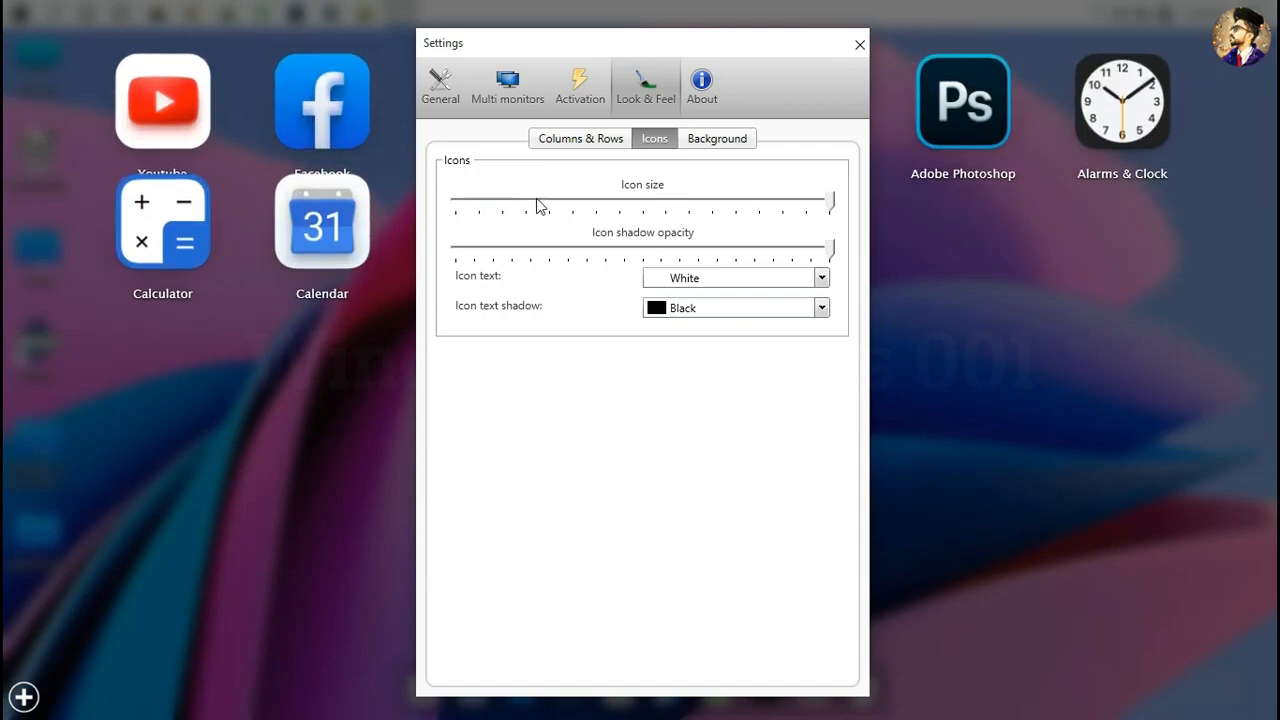
drag(463, 200, 463, 196)
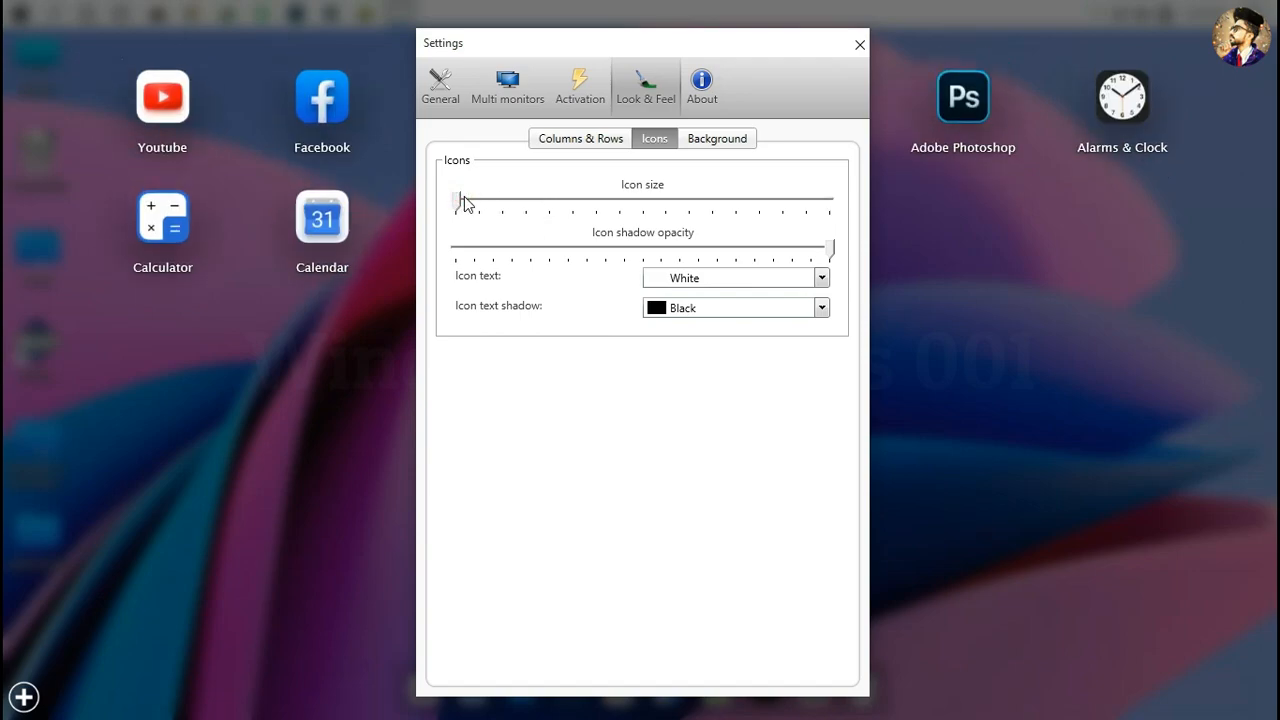
click(858, 44)
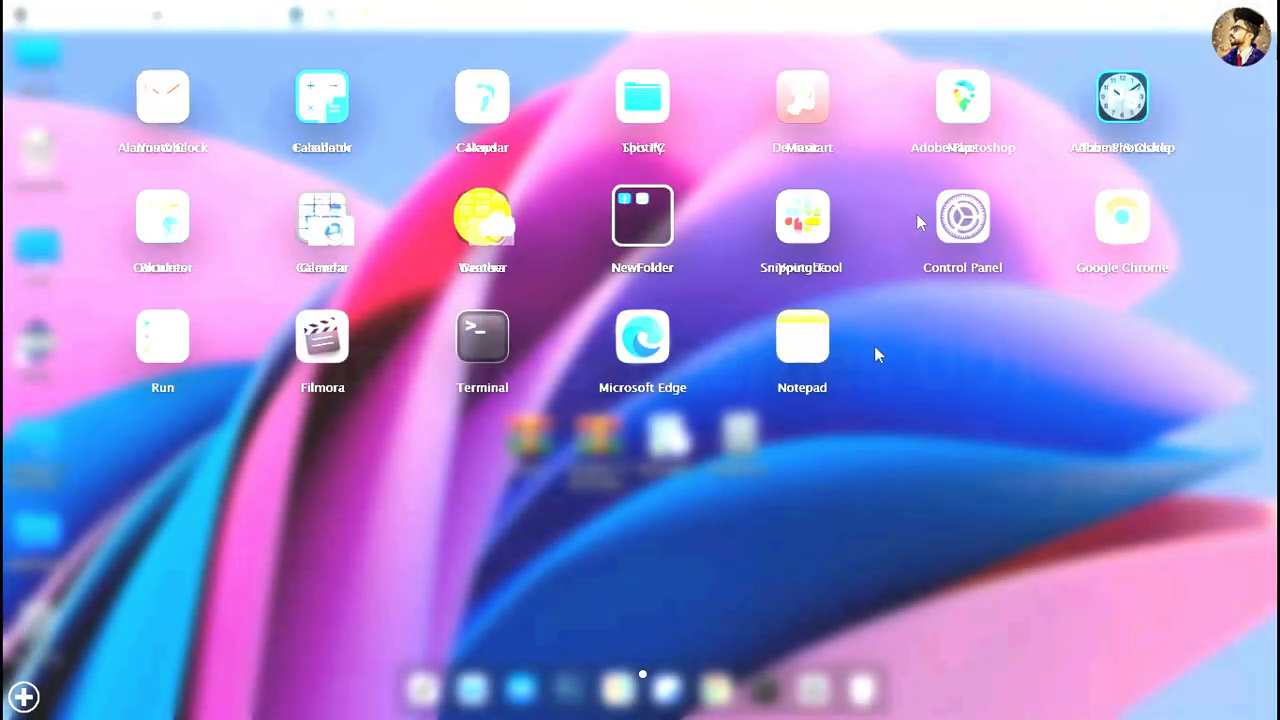
click(875, 348)
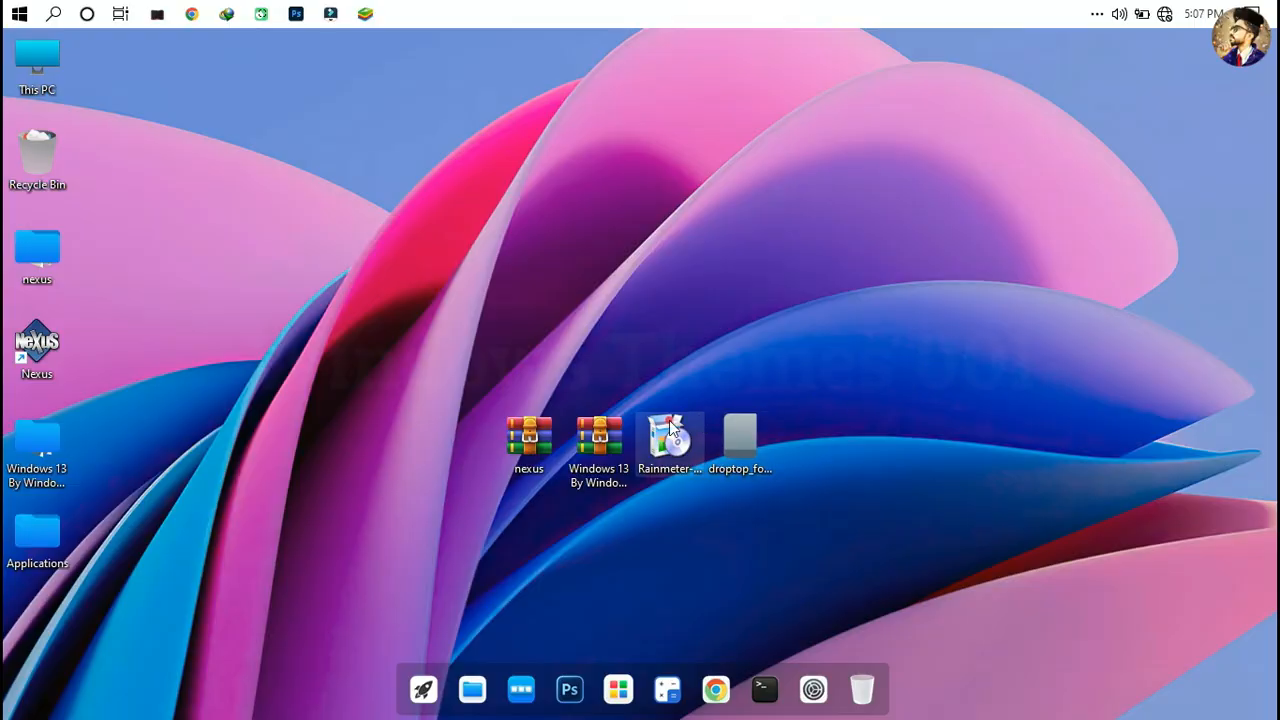
Step: Install Rainmeter 4.5.13 as administrator in English with the standard installation and run it
click(669, 420)
right_click(669, 420)
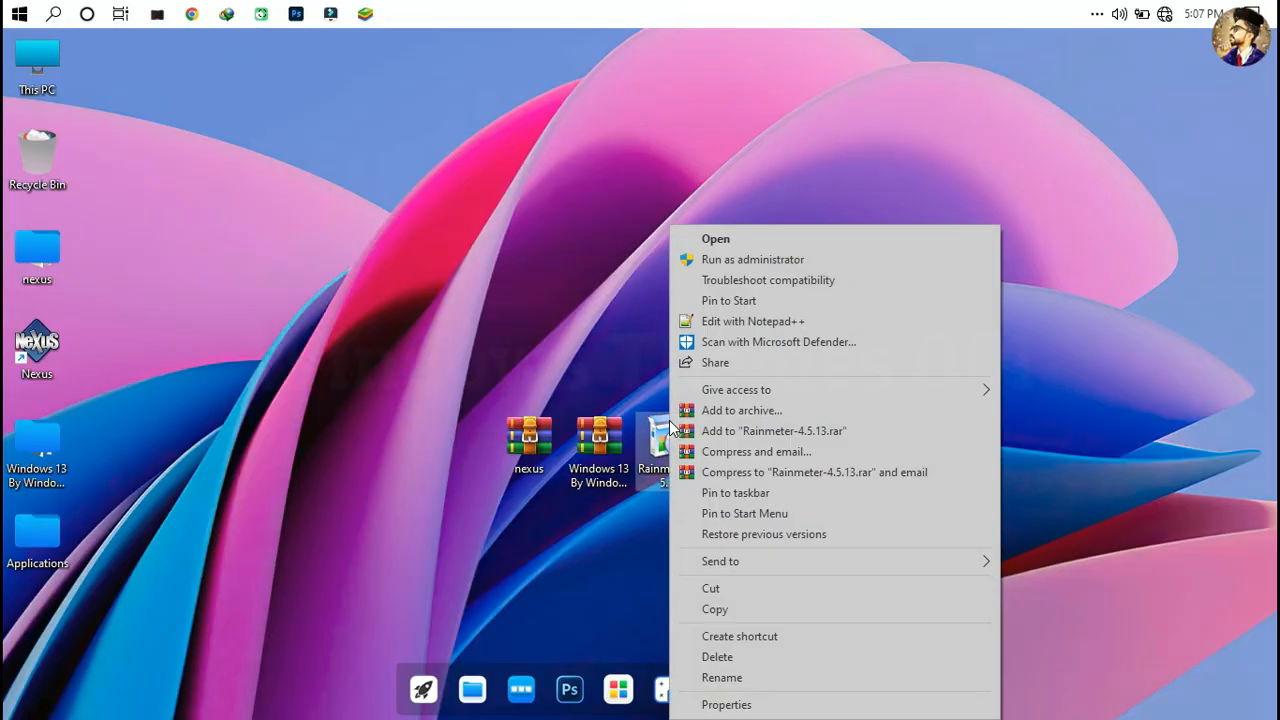
click(690, 258)
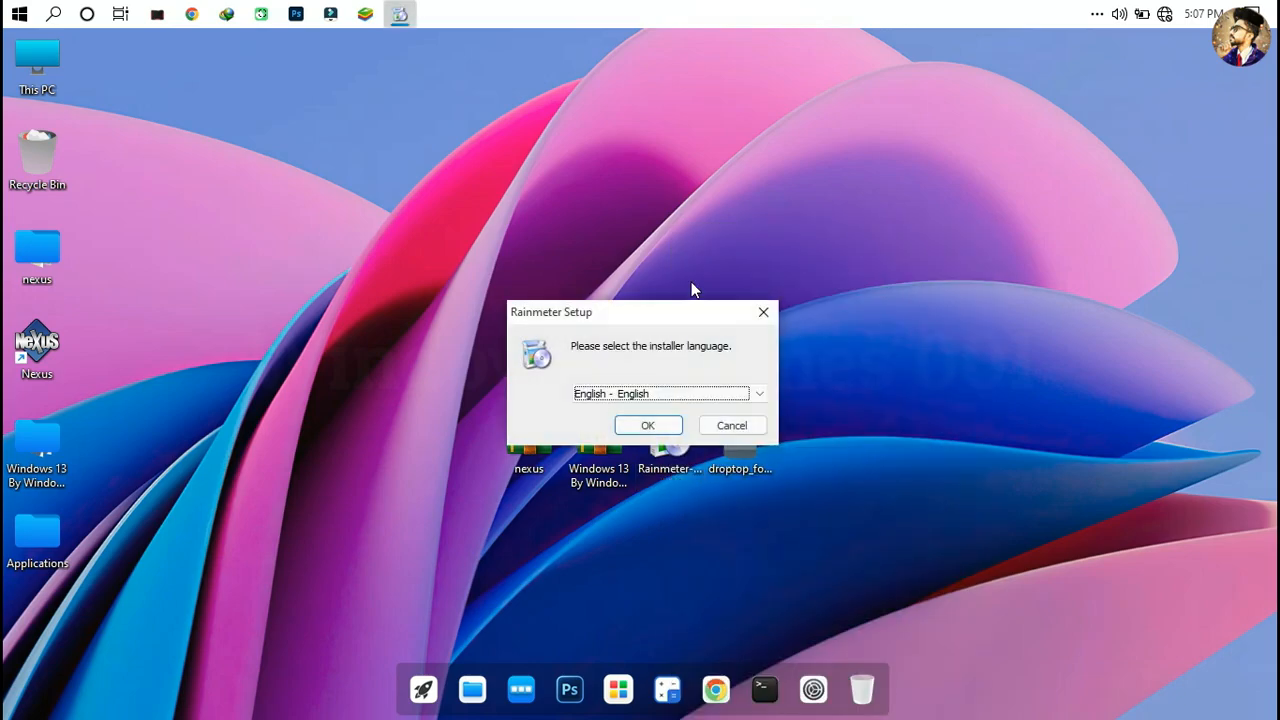
click(661, 425)
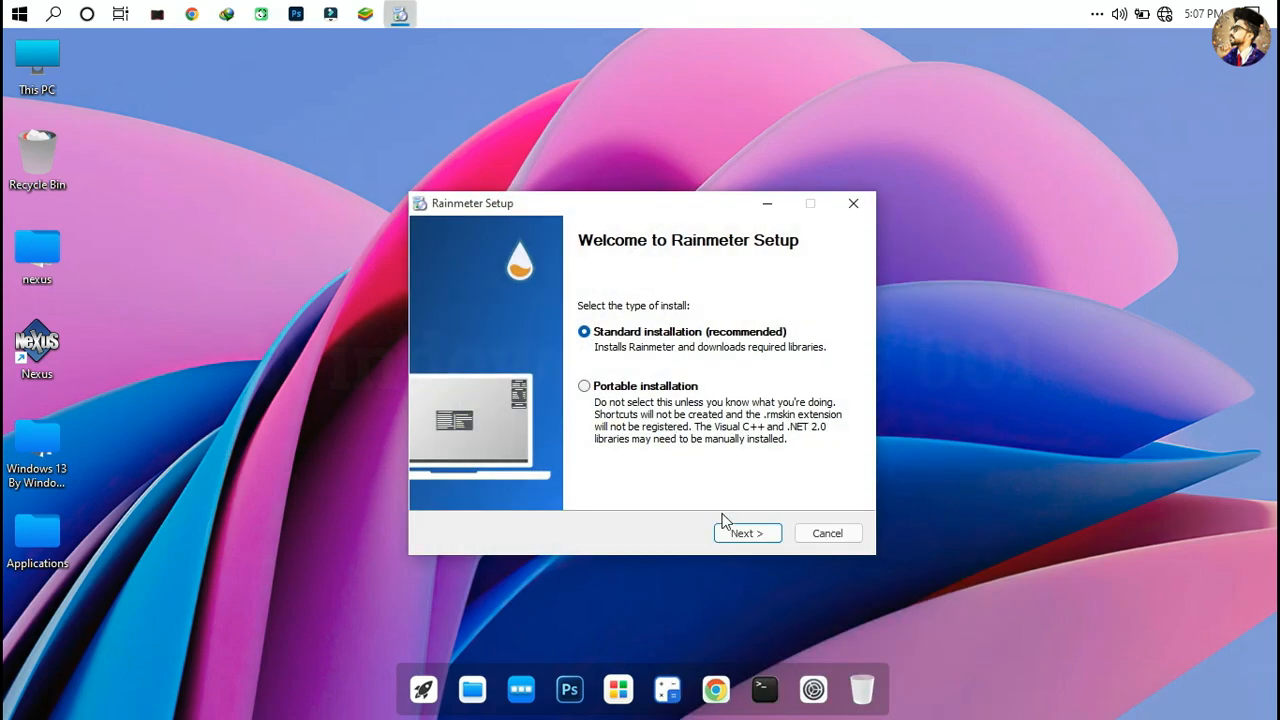
click(734, 531)
click(734, 531)
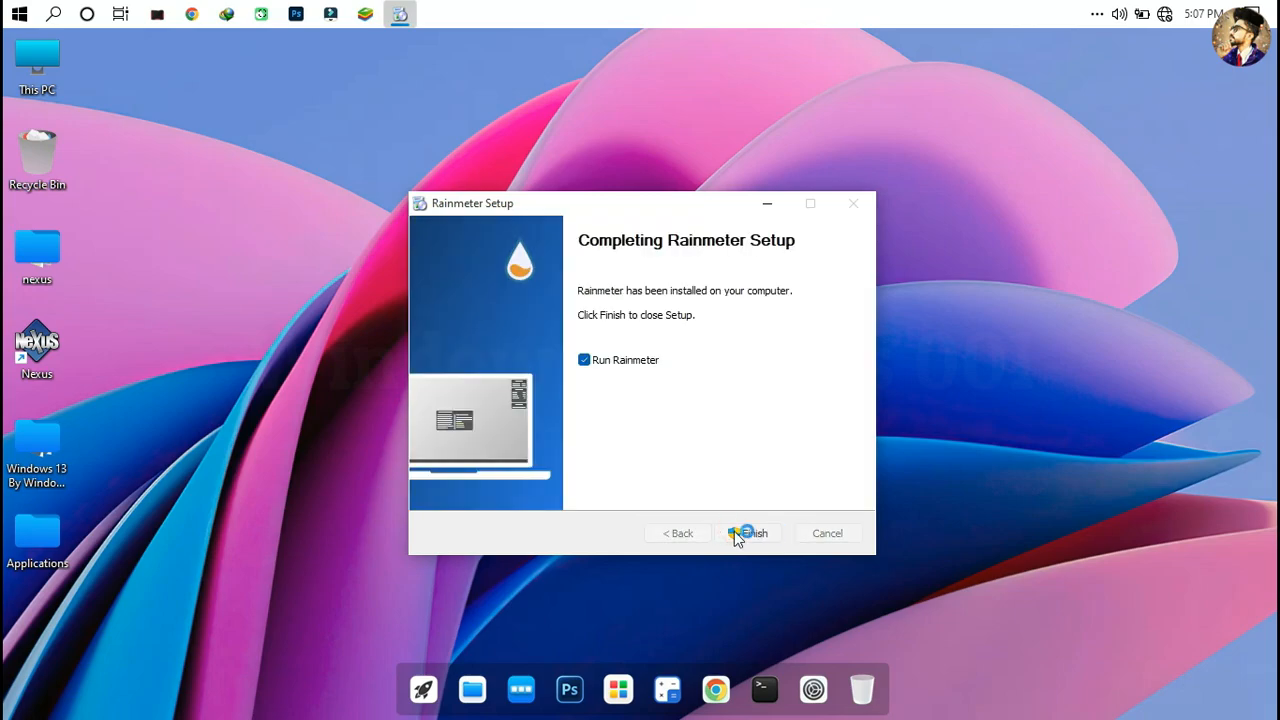
click(747, 533)
Step: Unload the default illustro skins from the desktop: Welcome, Disks, System and the clock
right_click(728, 441)
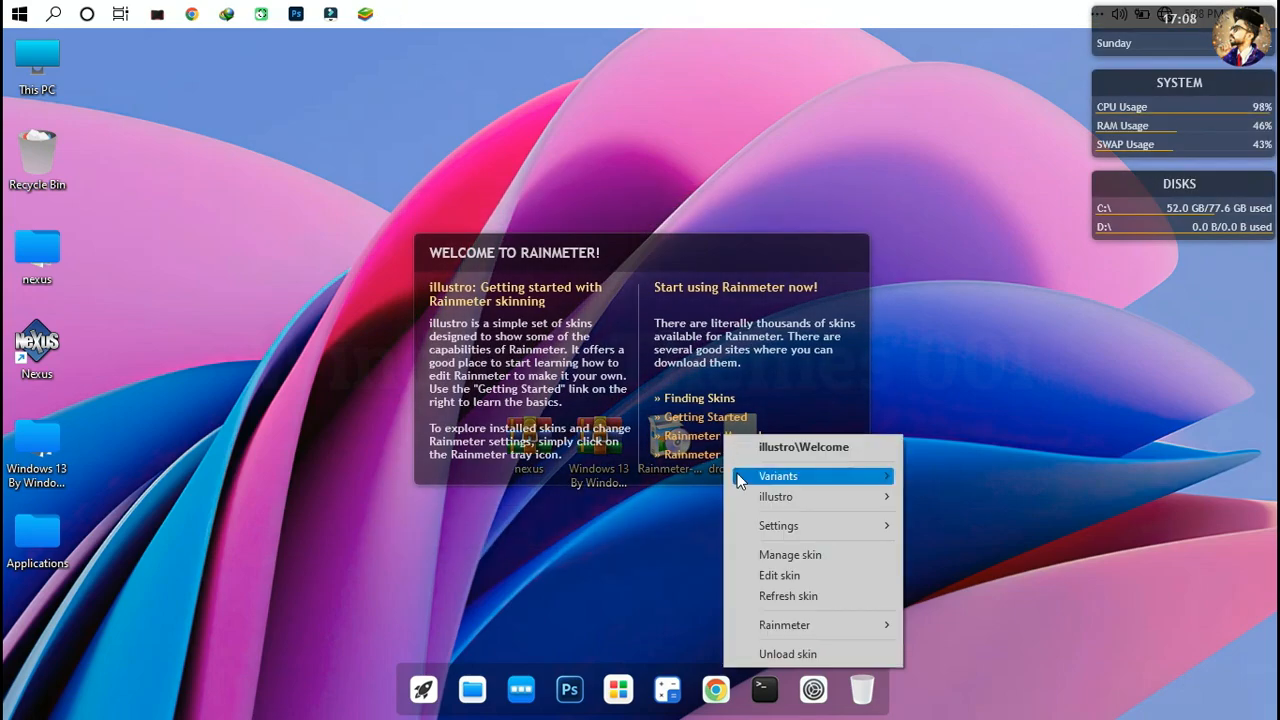
click(772, 650)
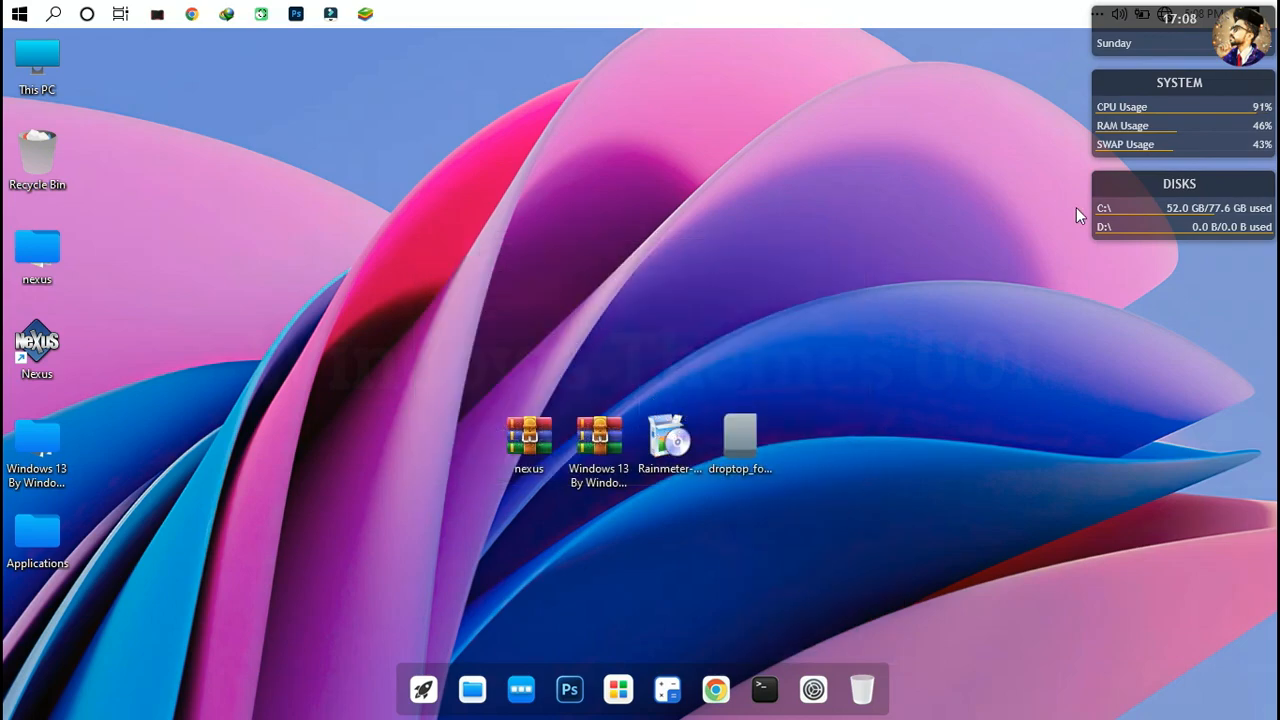
right_click(1112, 198)
click(1150, 415)
right_click(1148, 134)
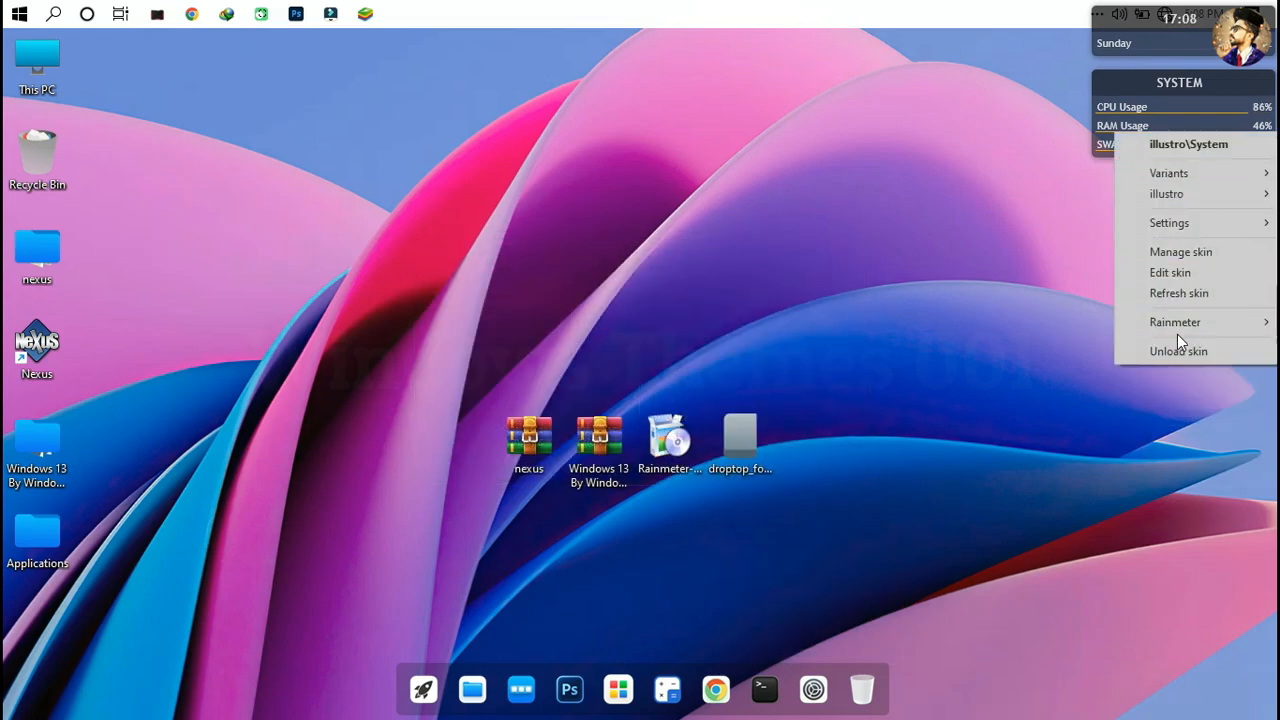
click(1178, 350)
right_click(1137, 56)
click(1168, 260)
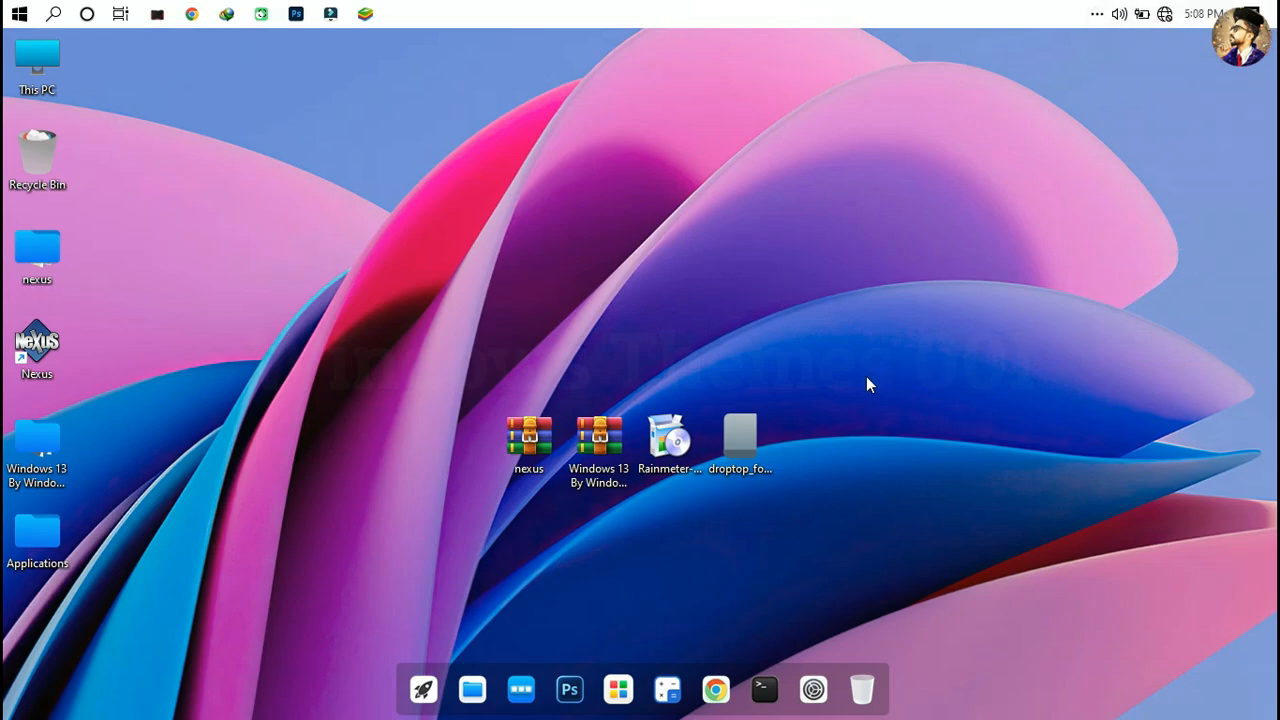
Step: Install the droptop_four Rainmeter skin package from the desktop
click(737, 421)
right_click(737, 421)
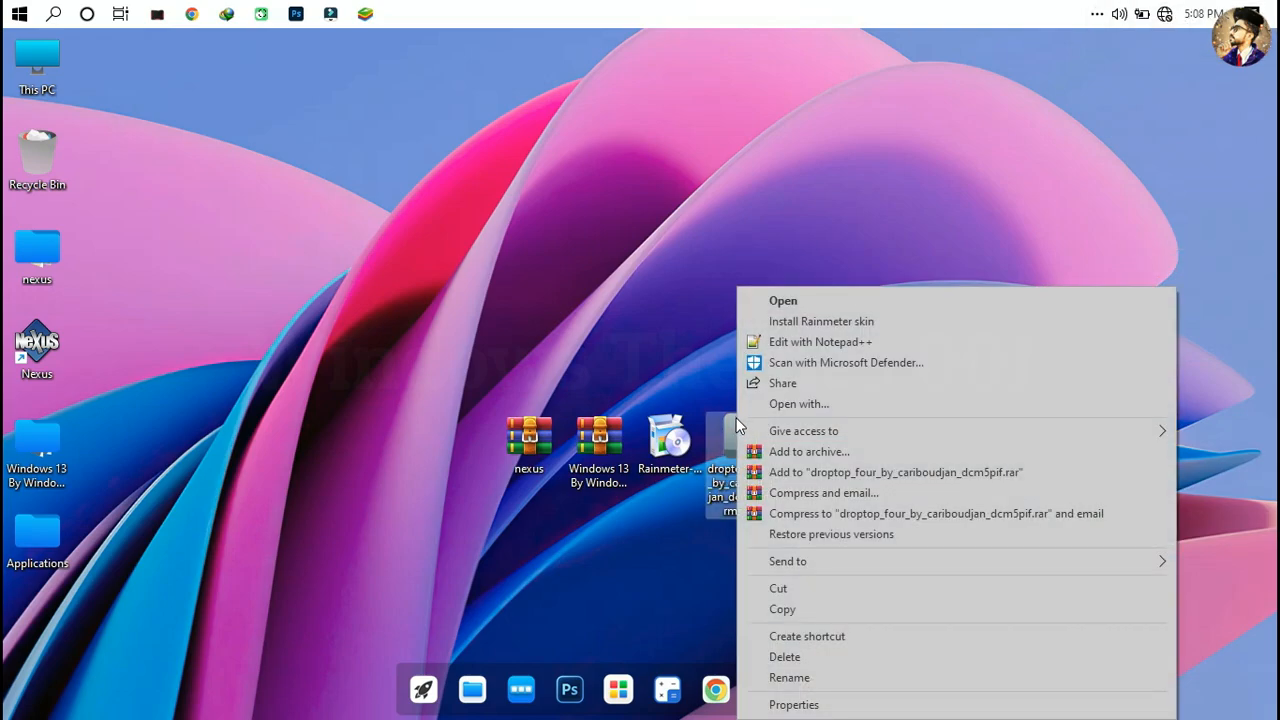
click(779, 322)
click(726, 555)
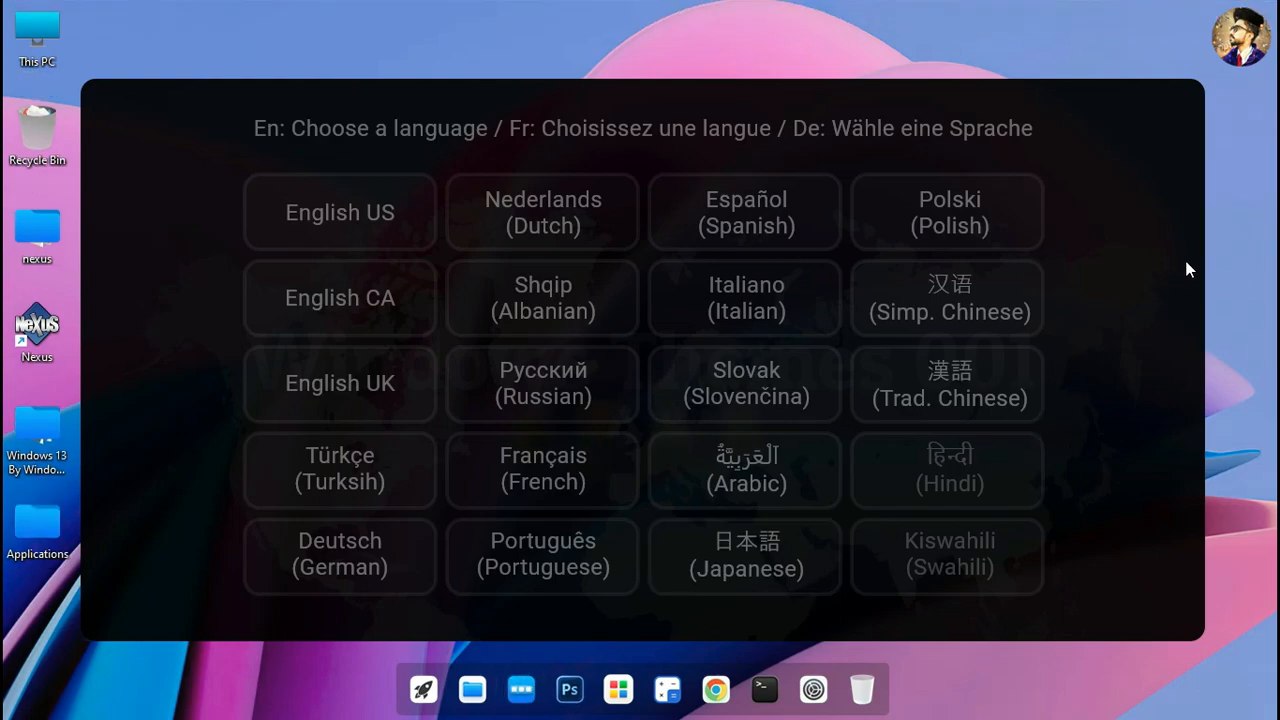
Step: Turn off the display of desktop icons
right_click(1222, 219)
mouse_move(1187, 230)
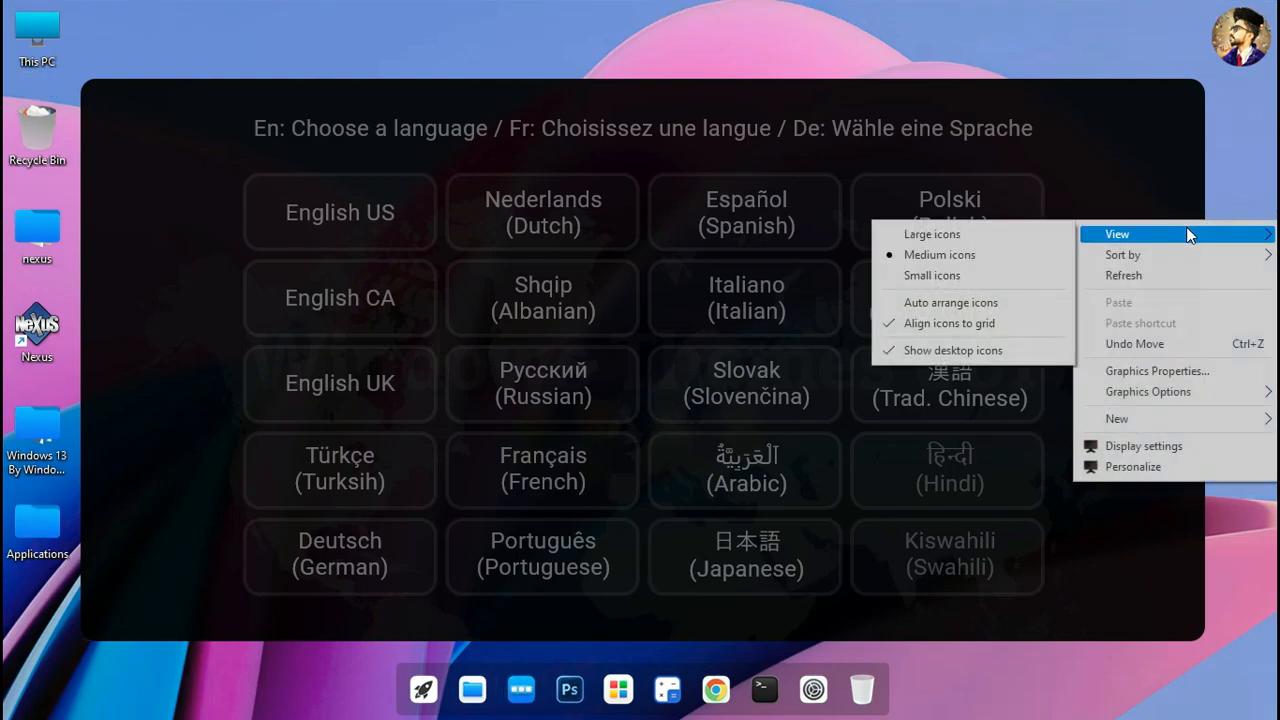
click(1013, 348)
Step: Choose English US and Always show Droptop in the Droptop setup, and continue to the dropdown bar's look options
click(381, 214)
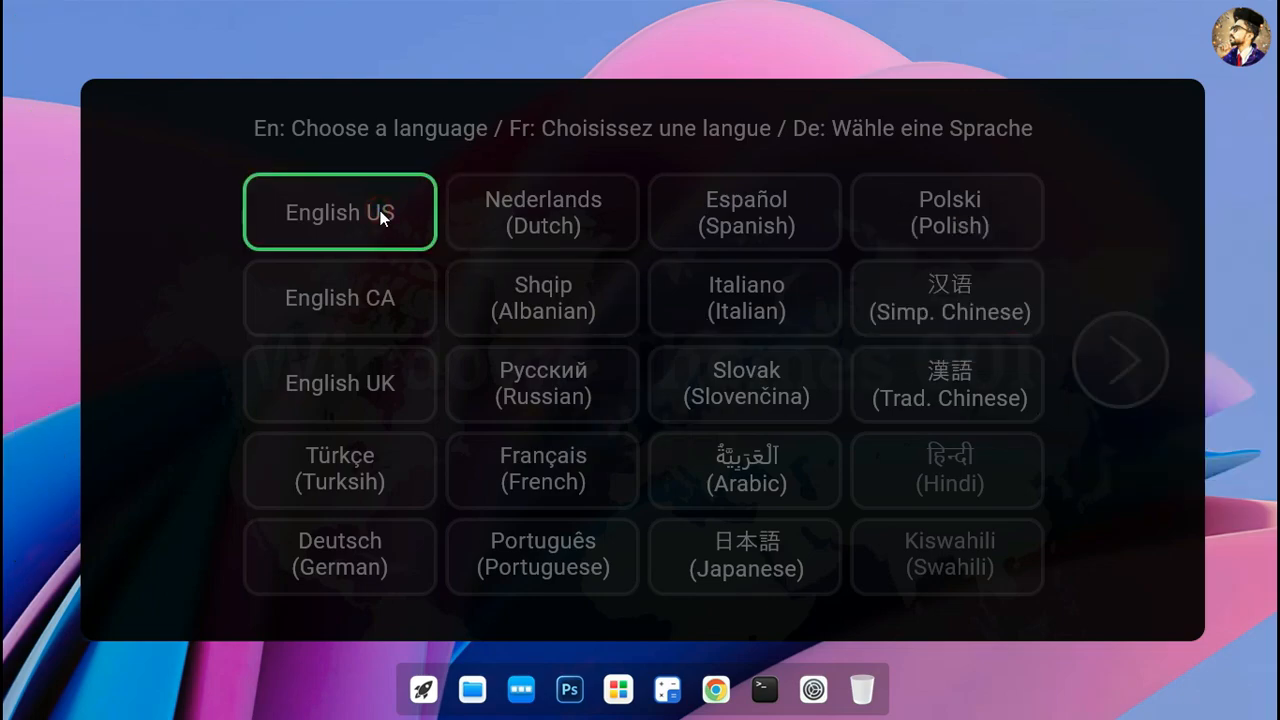
click(1100, 358)
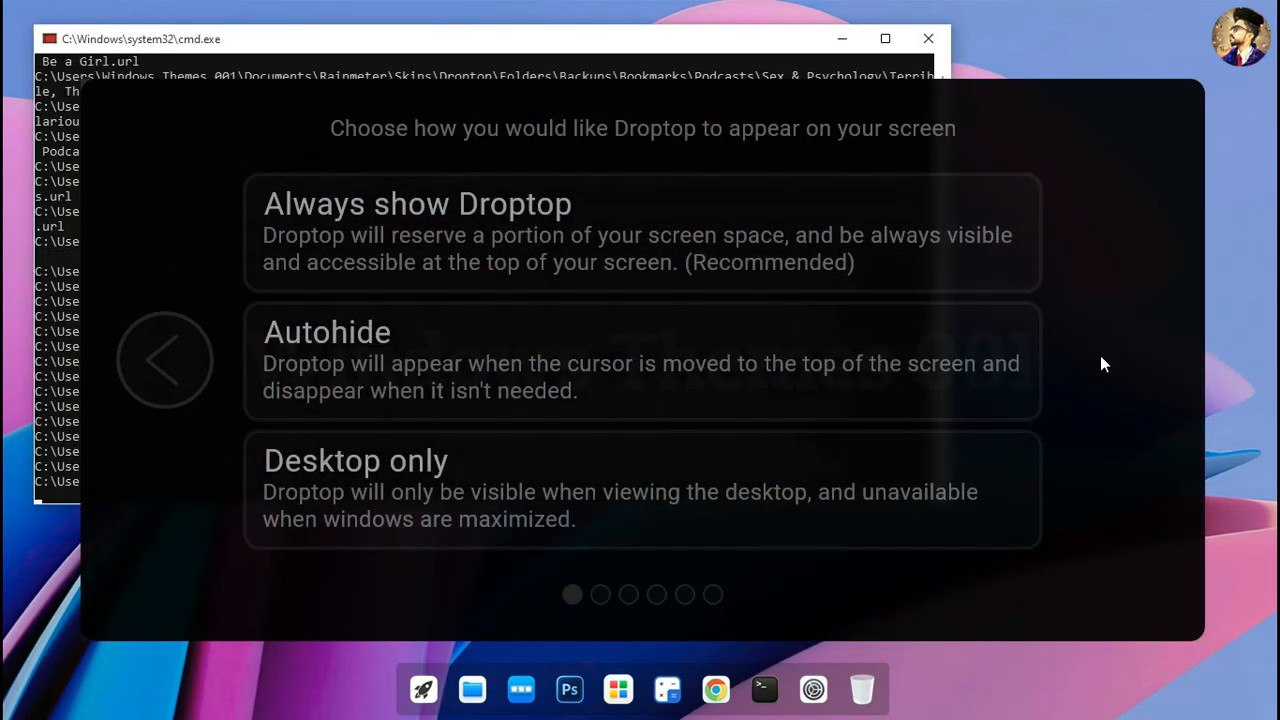
click(955, 250)
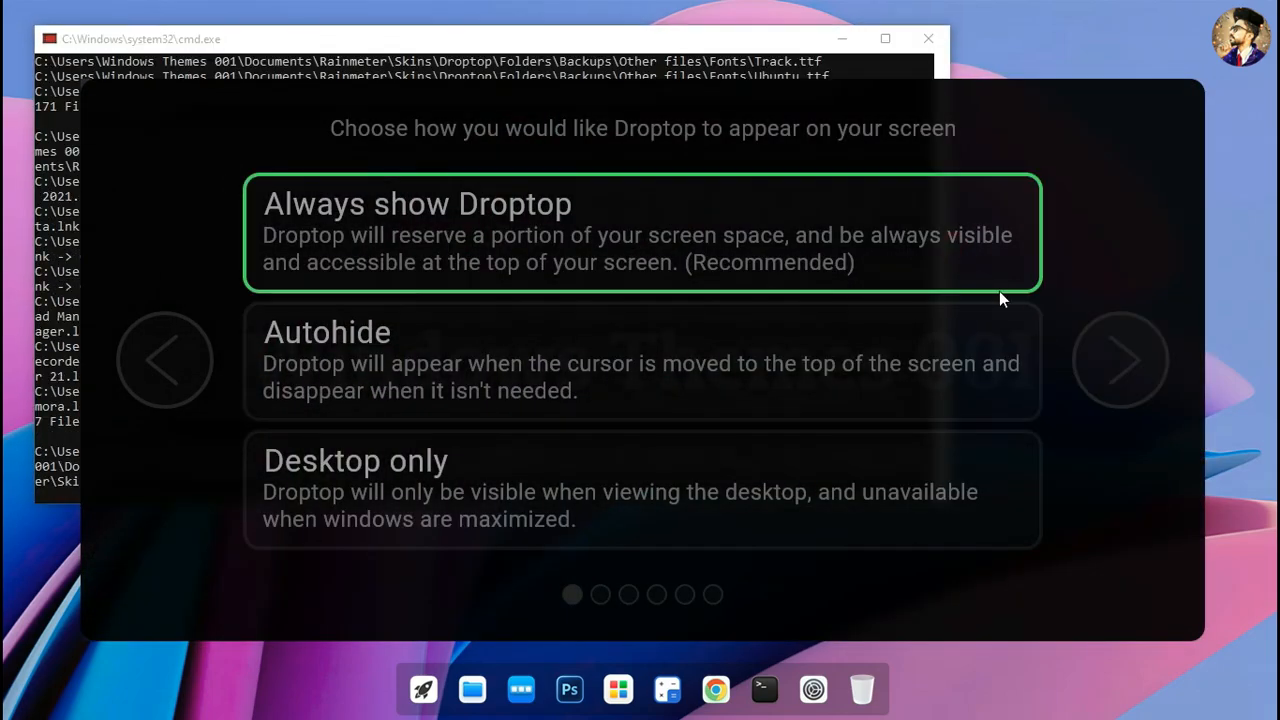
click(1120, 360)
click(1120, 360)
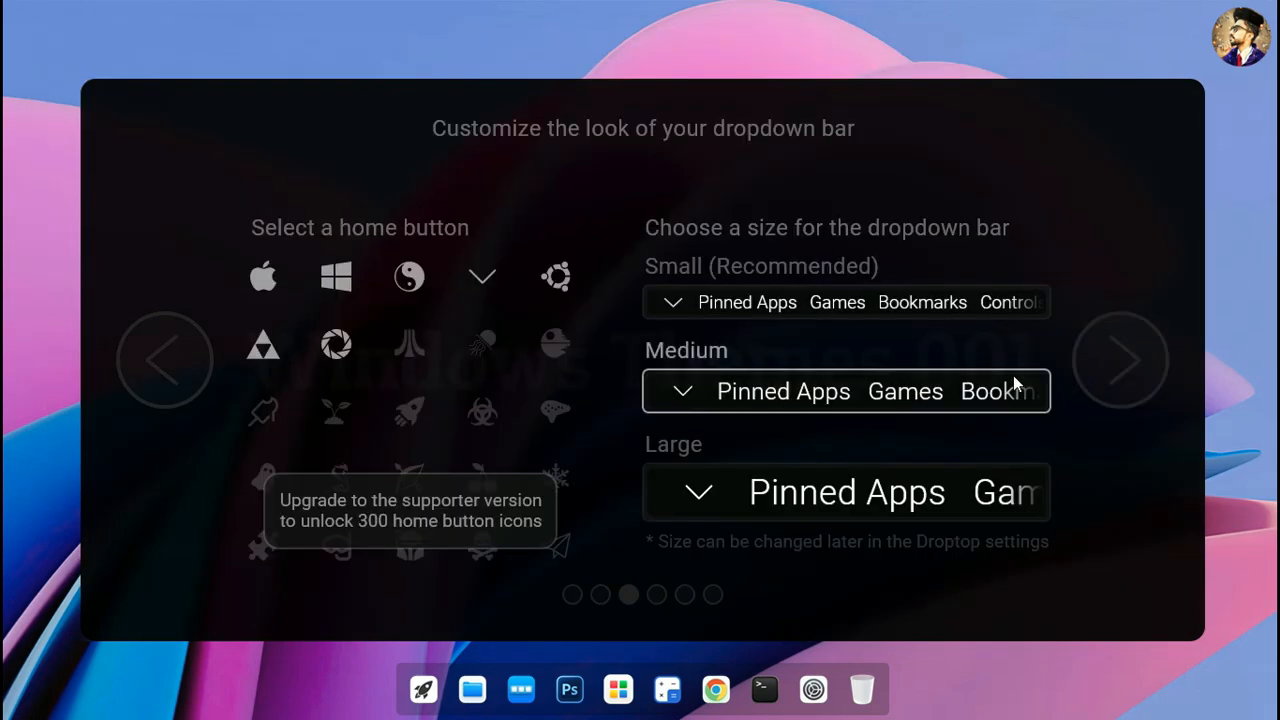
Step: Choose the camera-shutter home button, the Small bar size and the Default color option in the Droptop setup
click(337, 344)
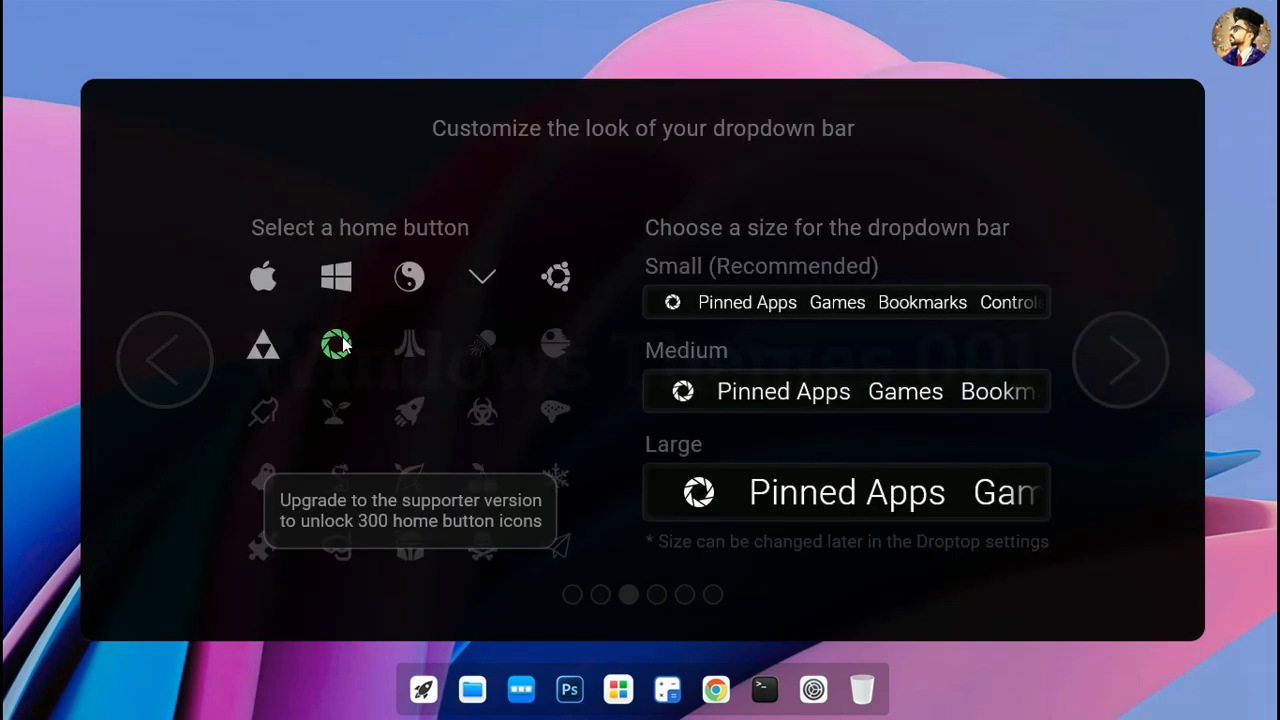
click(715, 303)
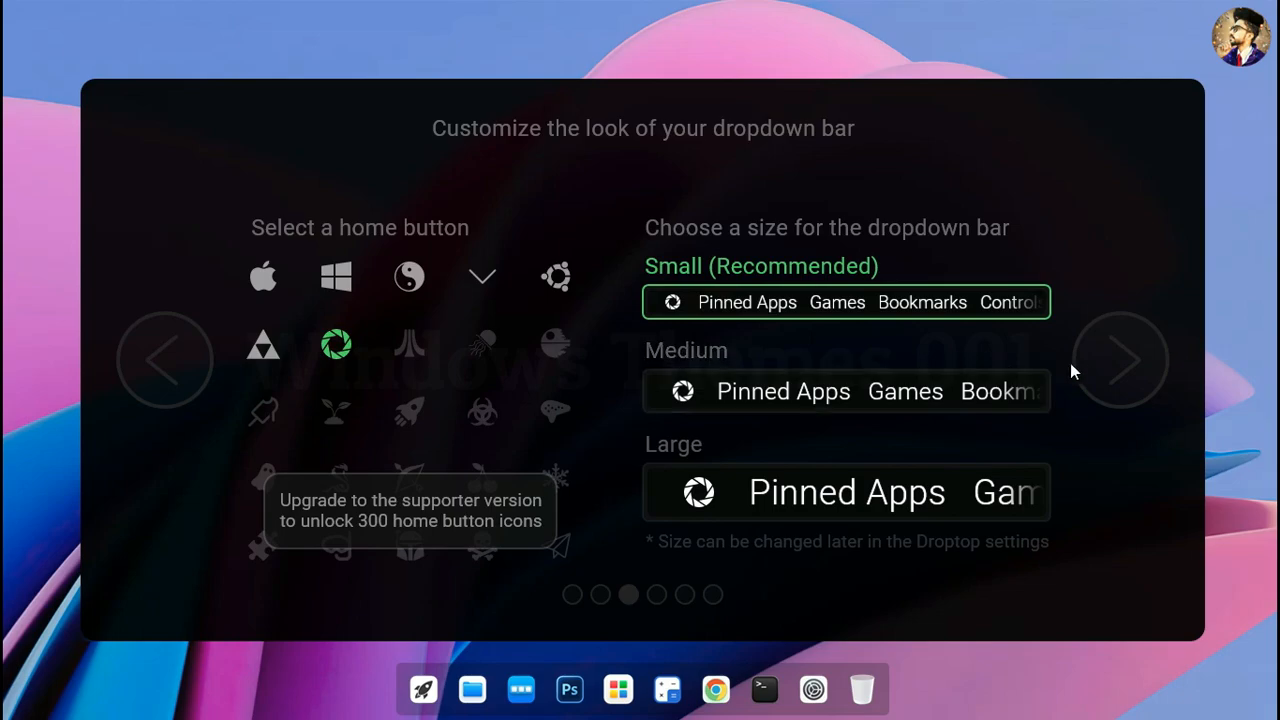
click(1097, 366)
click(941, 304)
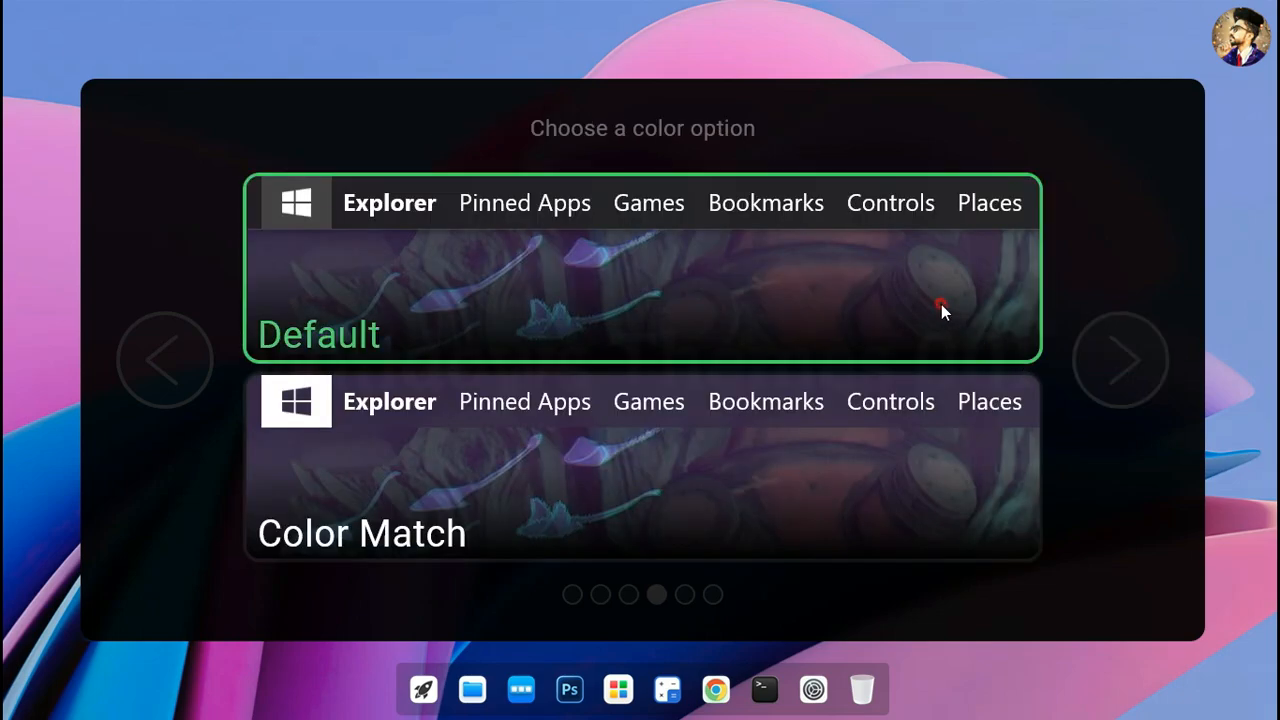
click(1105, 365)
Step: Finish the Droptop setup, answering Maybe later to the supporter offer, and allow Rainmeter access through the Windows Defender Firewall
click(931, 348)
click(1094, 375)
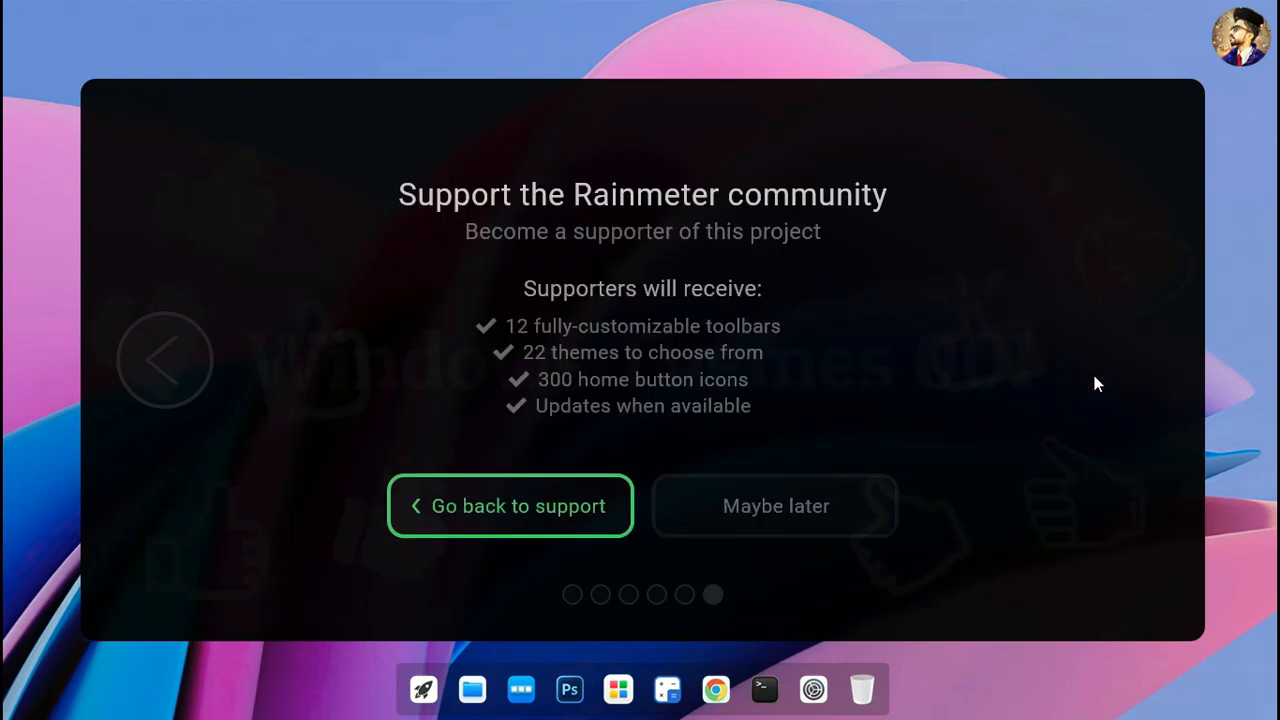
click(860, 506)
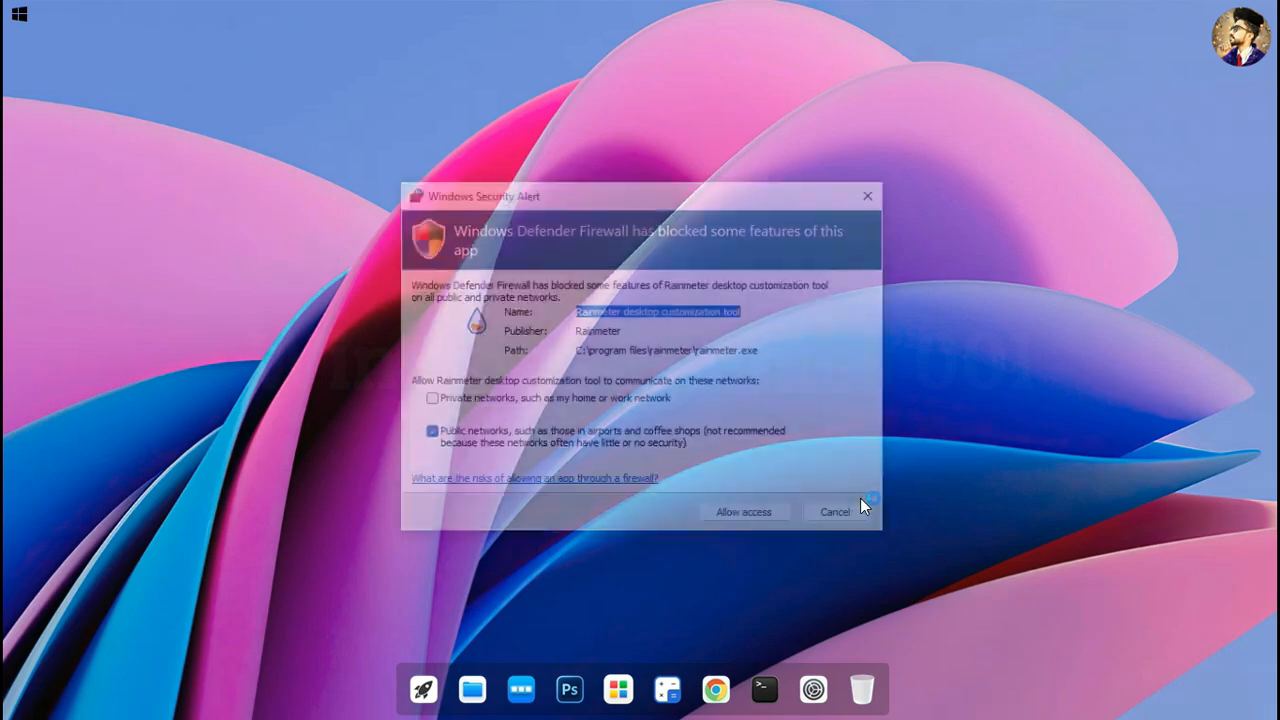
click(770, 514)
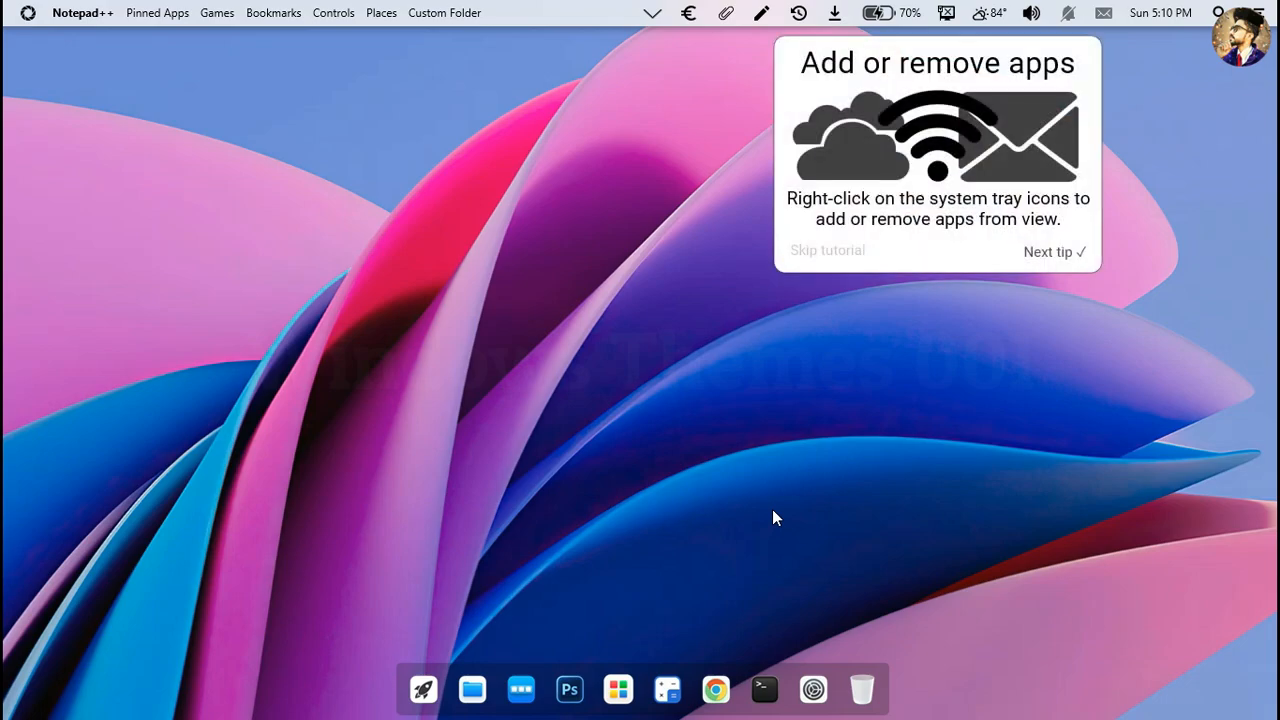
Step: Go through the Droptop tutorial tips and finish the tutorial
click(1027, 252)
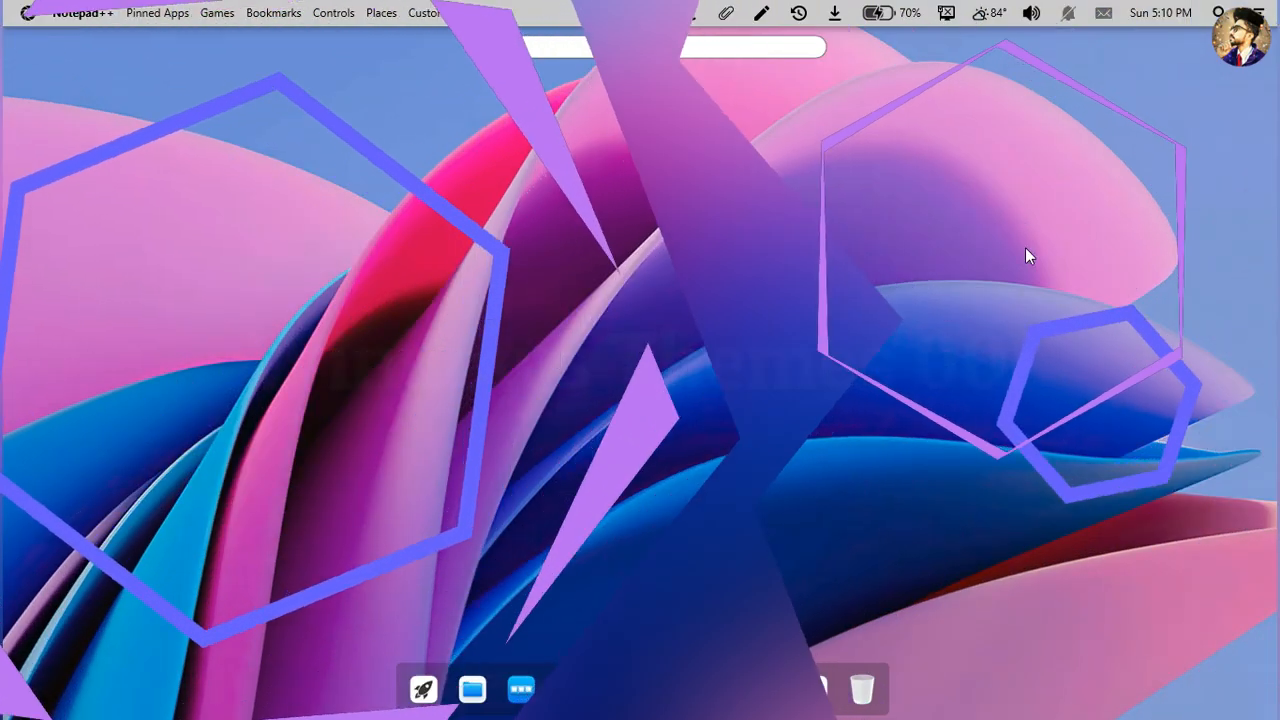
click(606, 274)
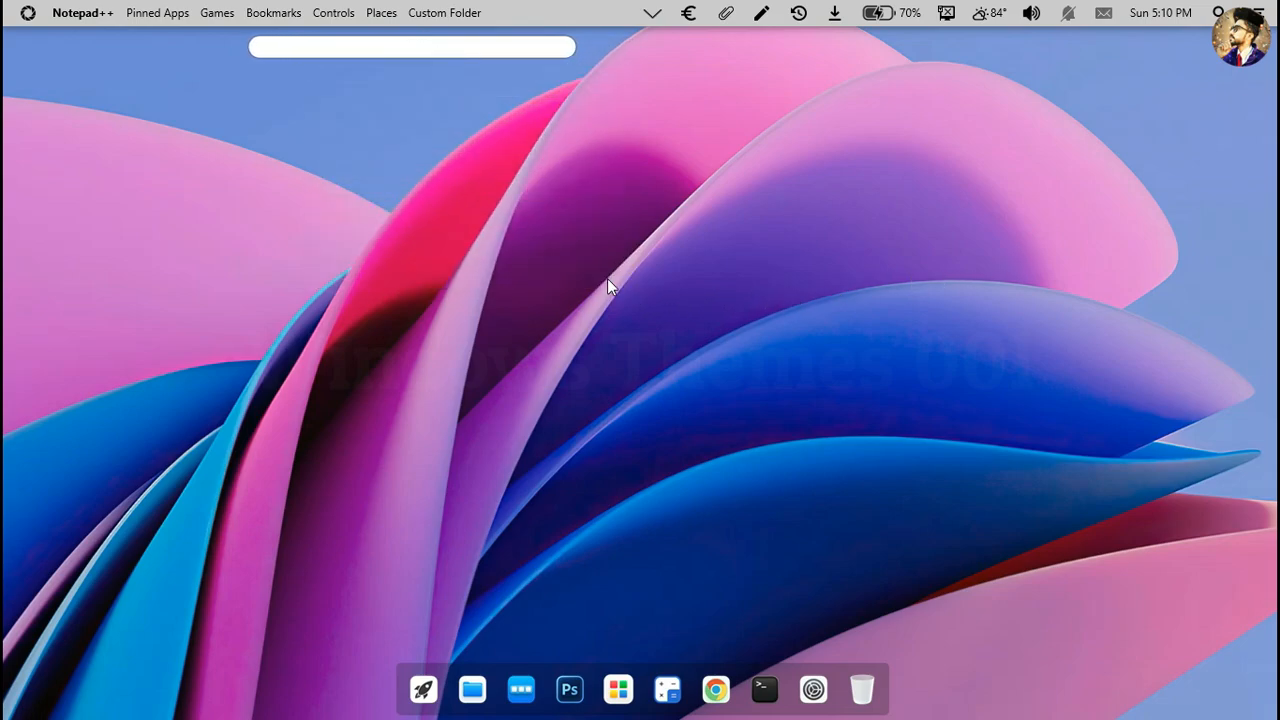
click(507, 282)
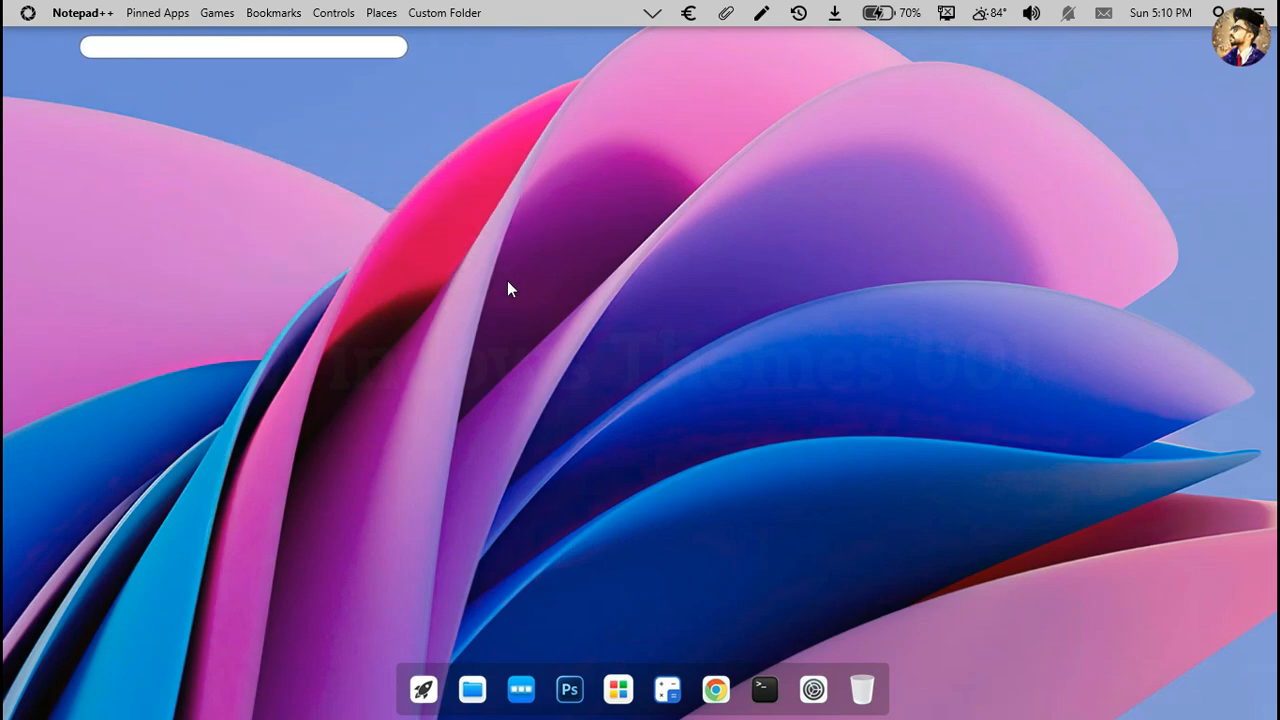
click(325, 293)
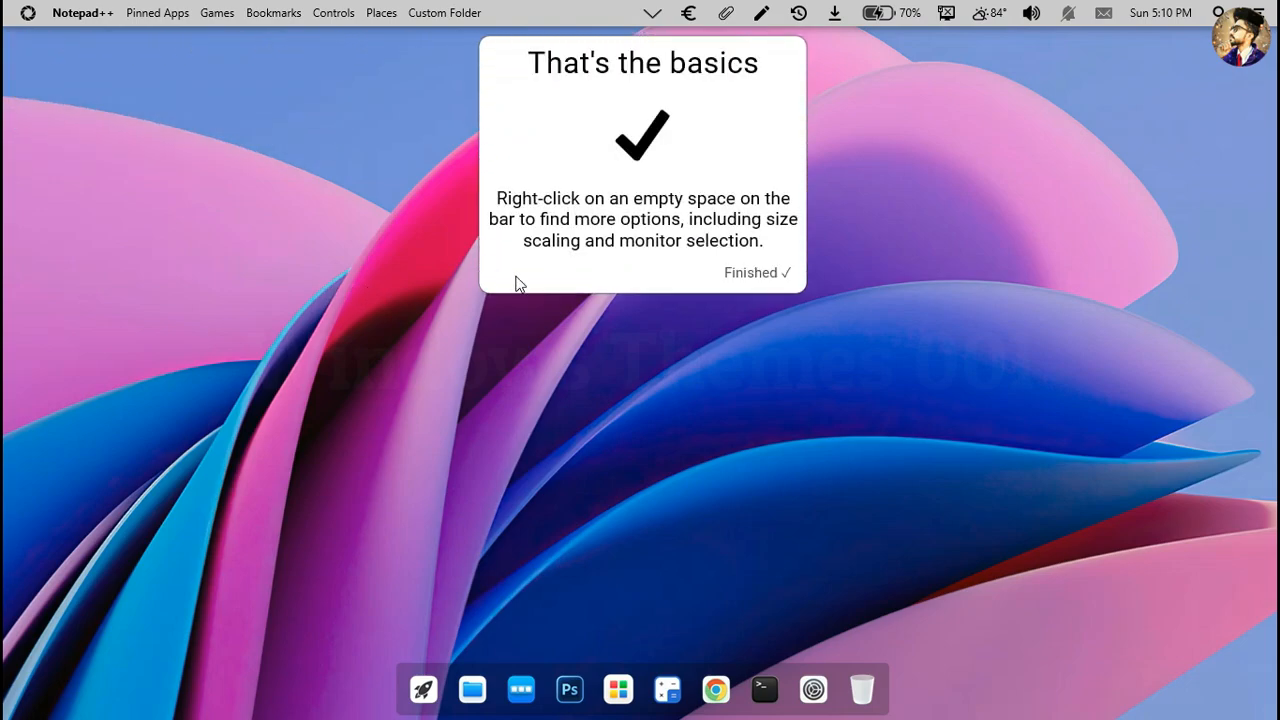
click(736, 268)
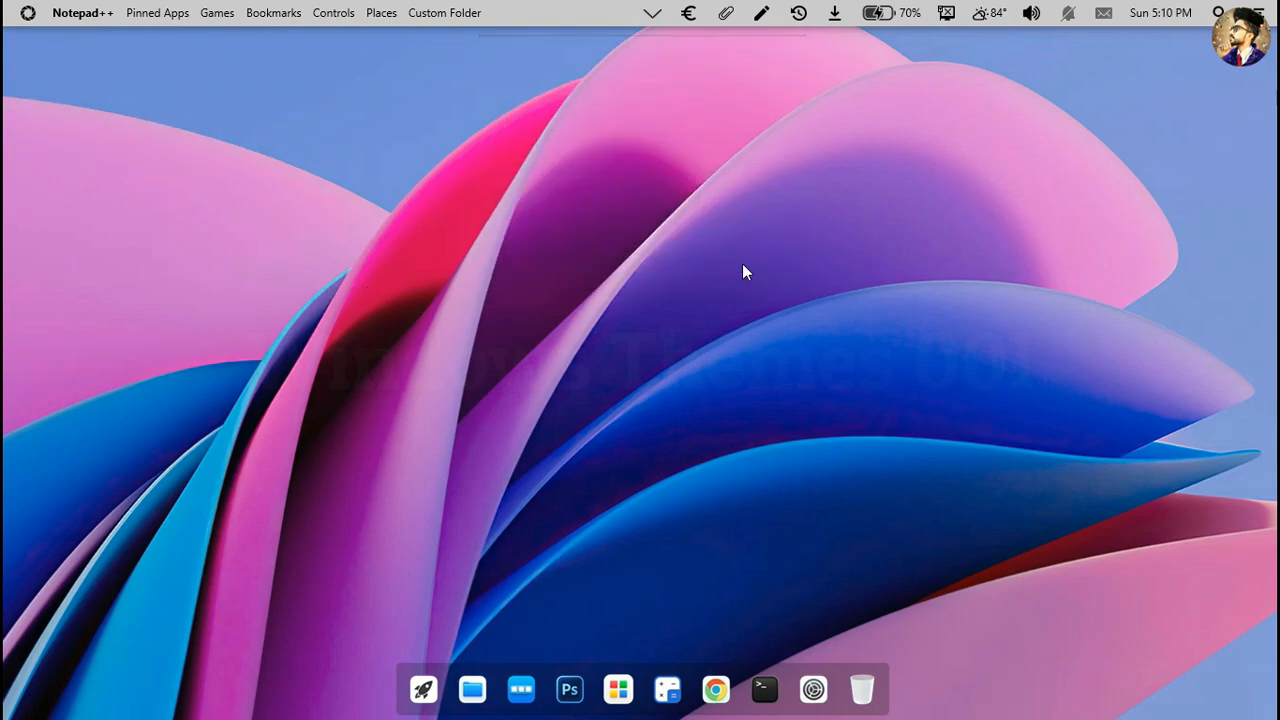
Step: In Droptop's Appearance settings, set the Highlight color's red to 0 and blue to 255, and apply it
right_click(591, 20)
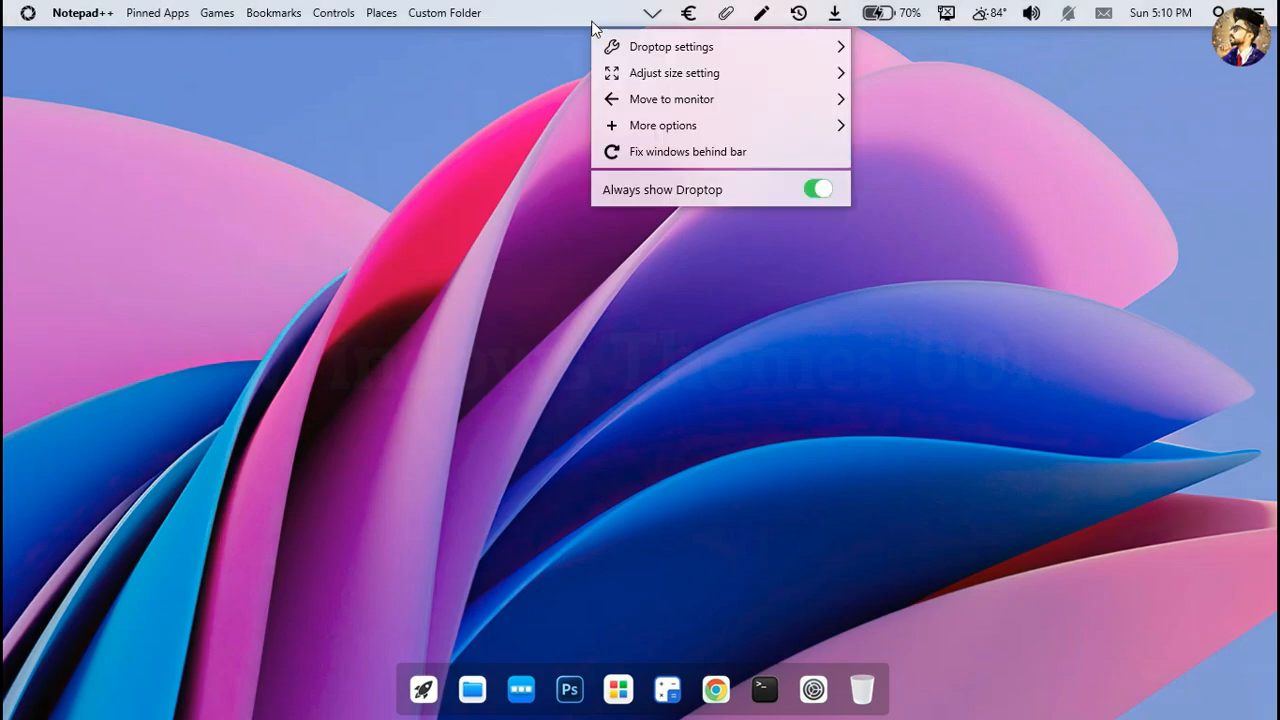
mouse_move(640, 48)
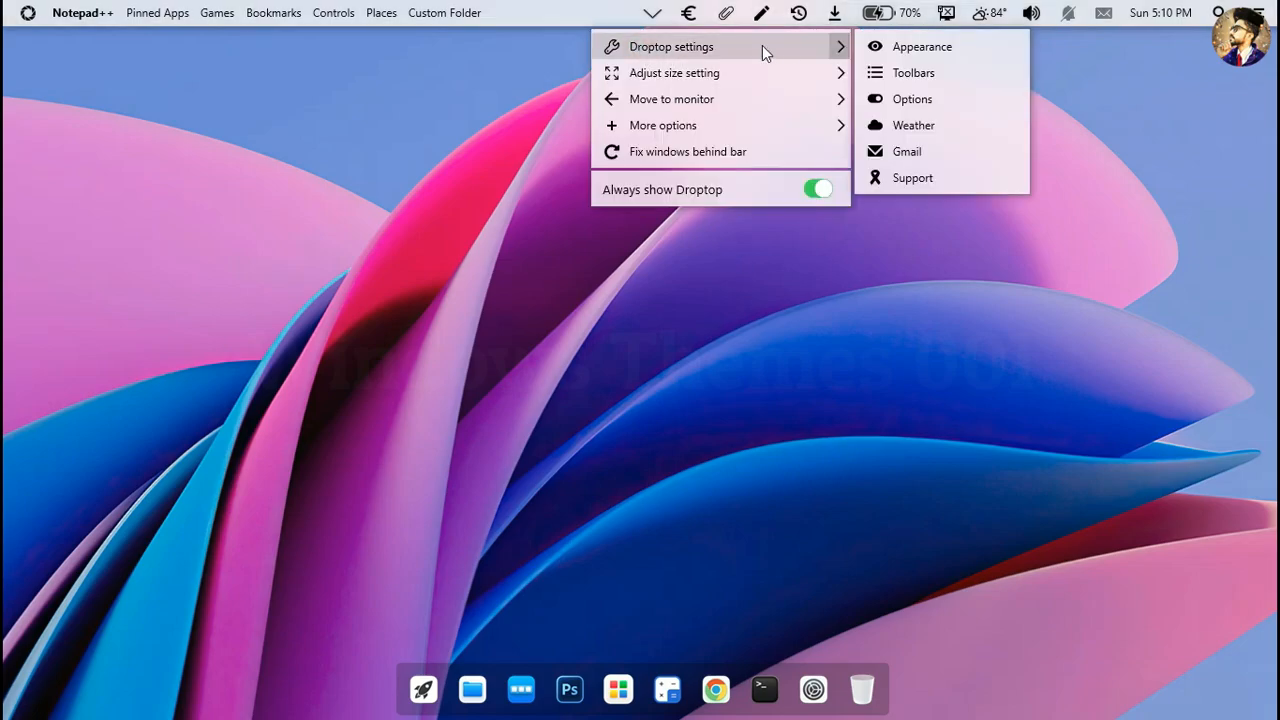
click(918, 47)
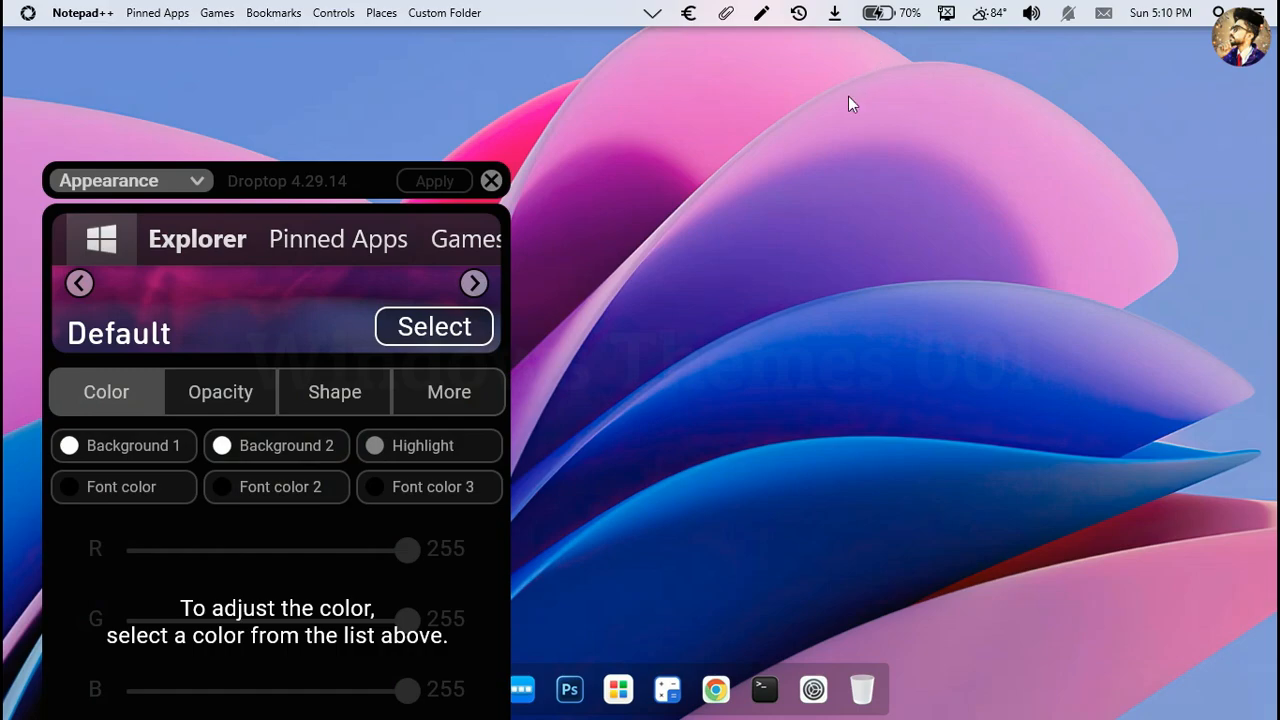
click(487, 447)
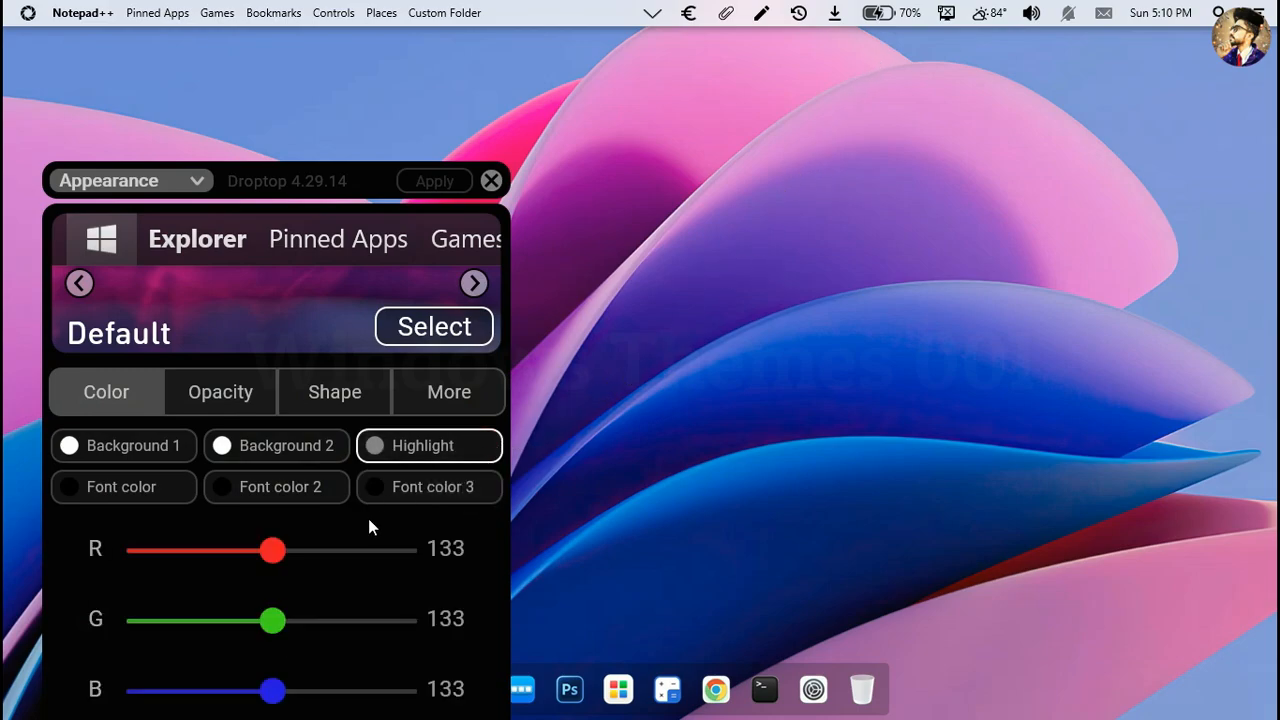
drag(276, 556, 126, 552)
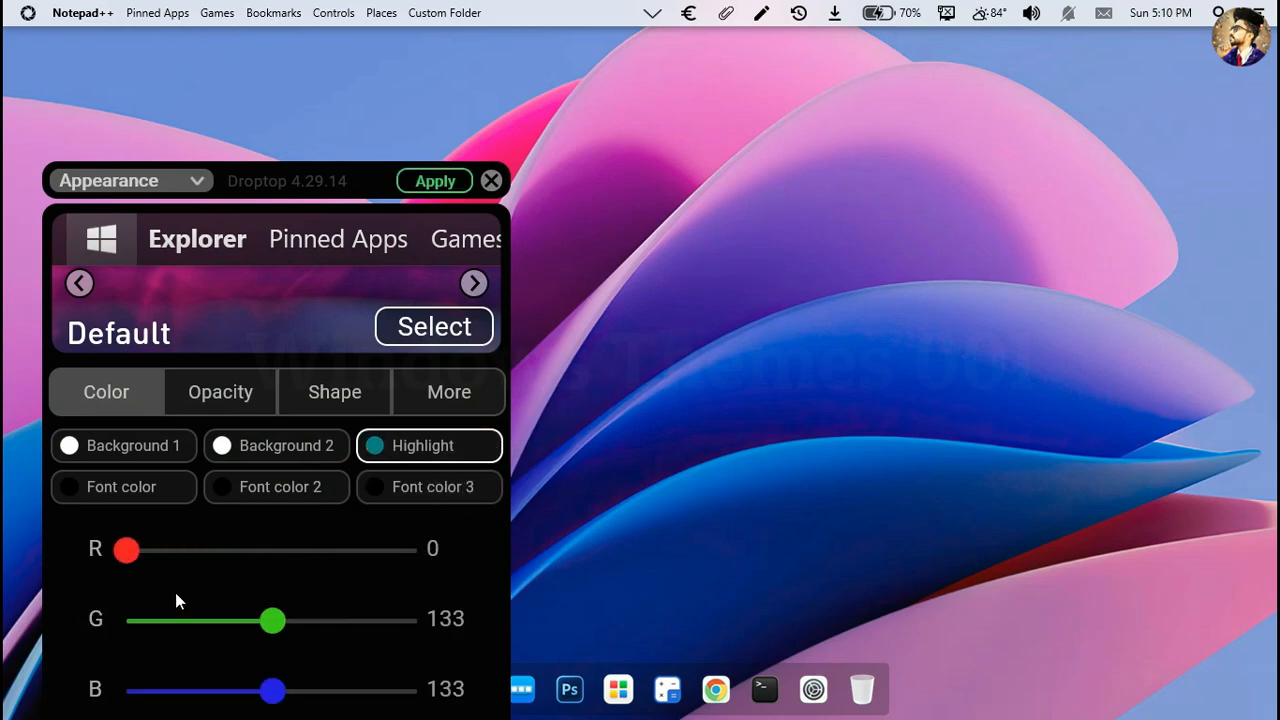
drag(273, 690, 413, 700)
drag(344, 178, 358, 83)
click(445, 88)
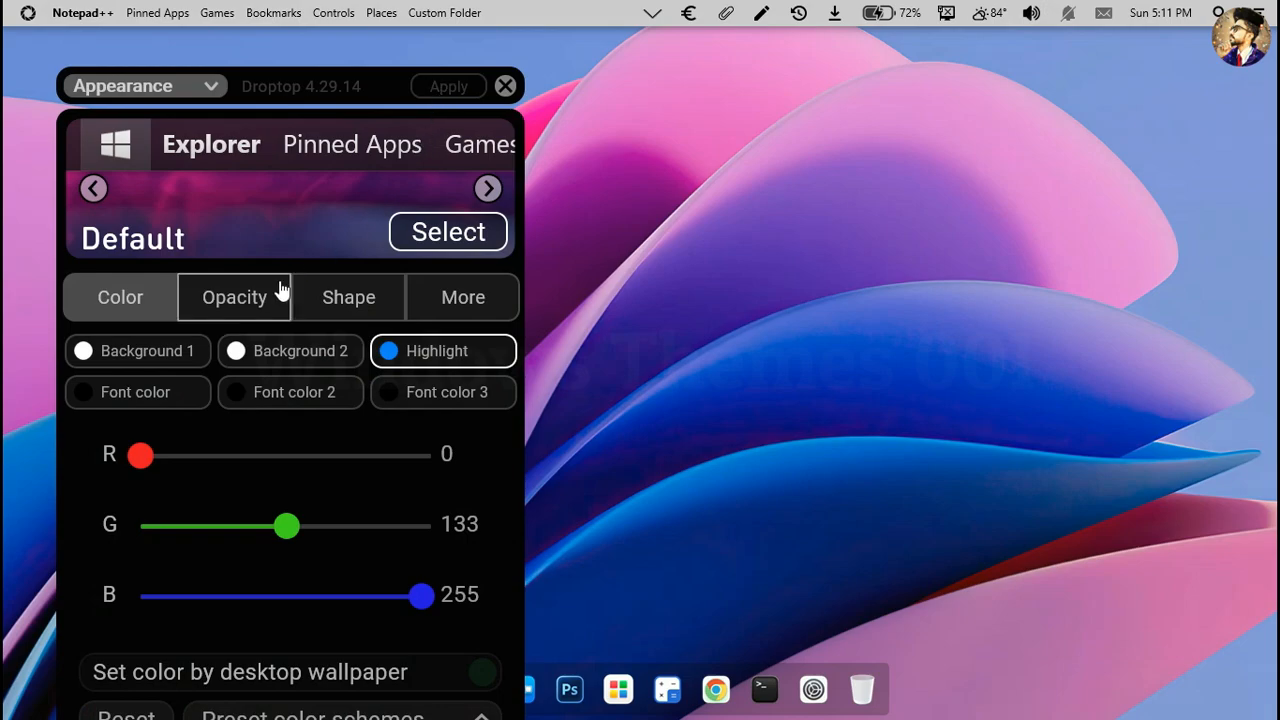
Step: Set the Droptop bar opacity to 191 and slightly lower the dropdown menu opacity
click(262, 306)
drag(364, 404, 352, 410)
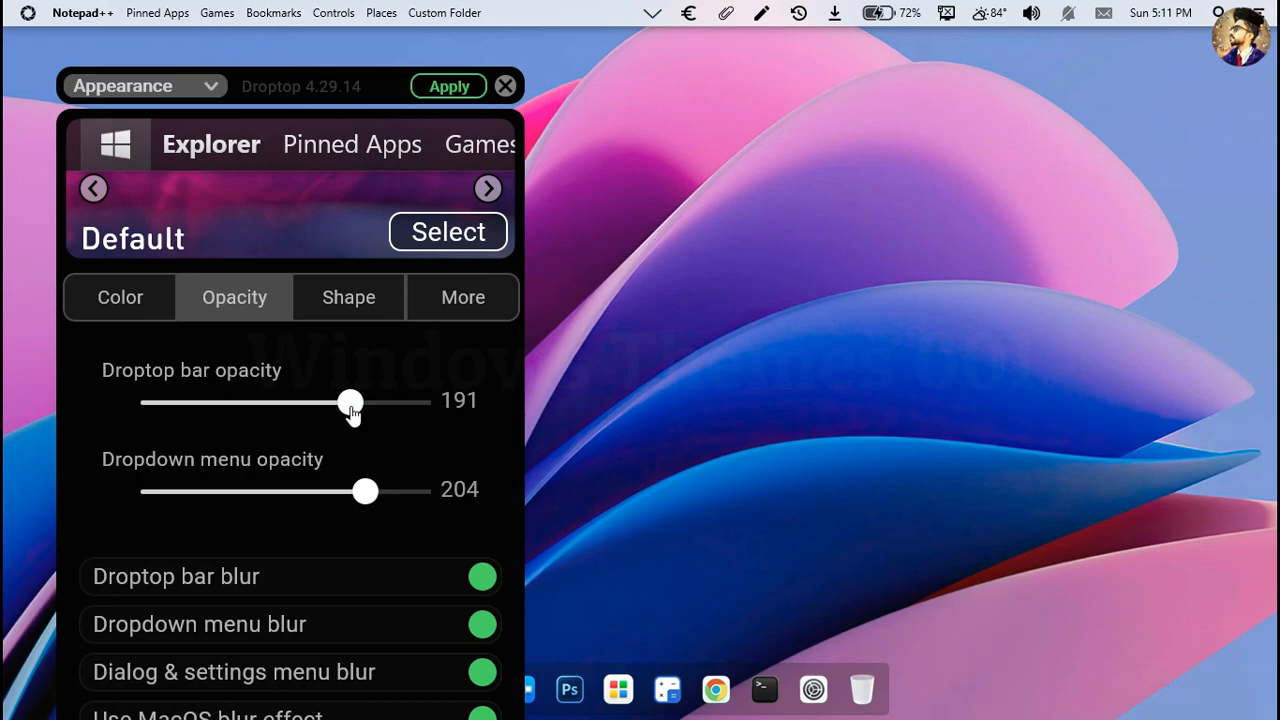
drag(361, 491, 351, 499)
Step: Enable Rounded menu corners and Skew highlight shape, apply the appearance changes and close the Droptop settings
click(362, 306)
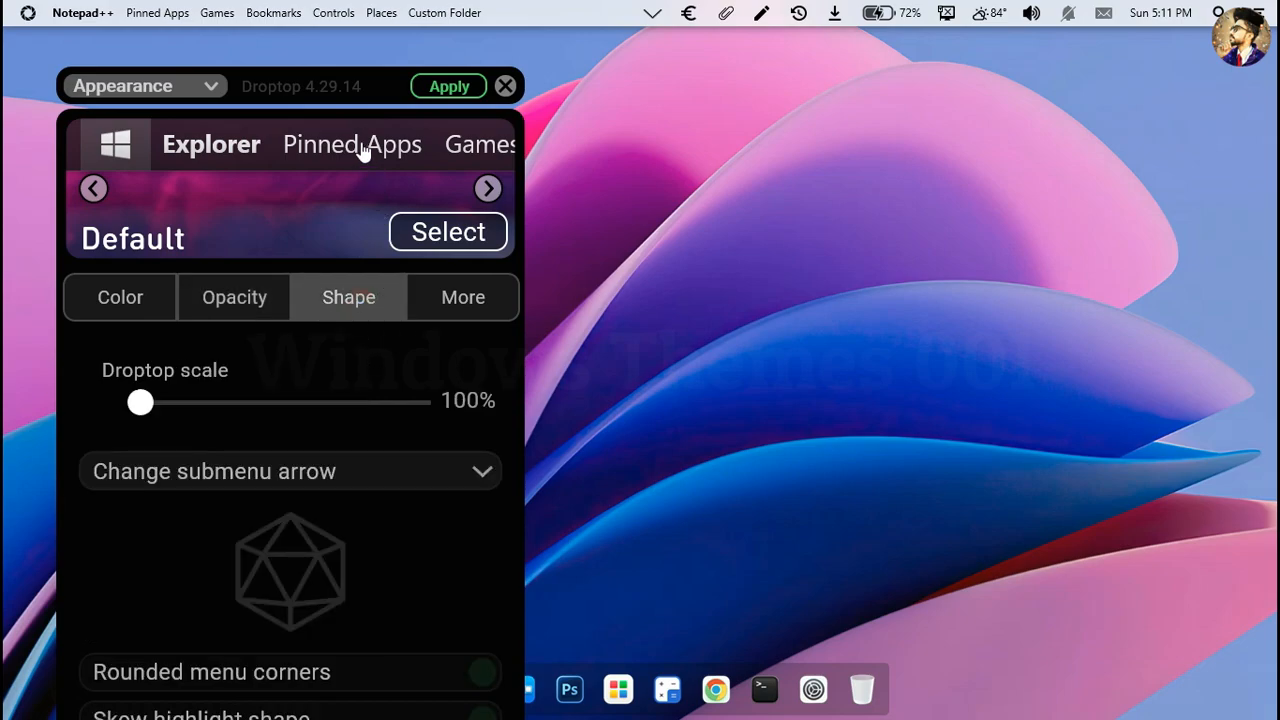
drag(345, 90, 344, 37)
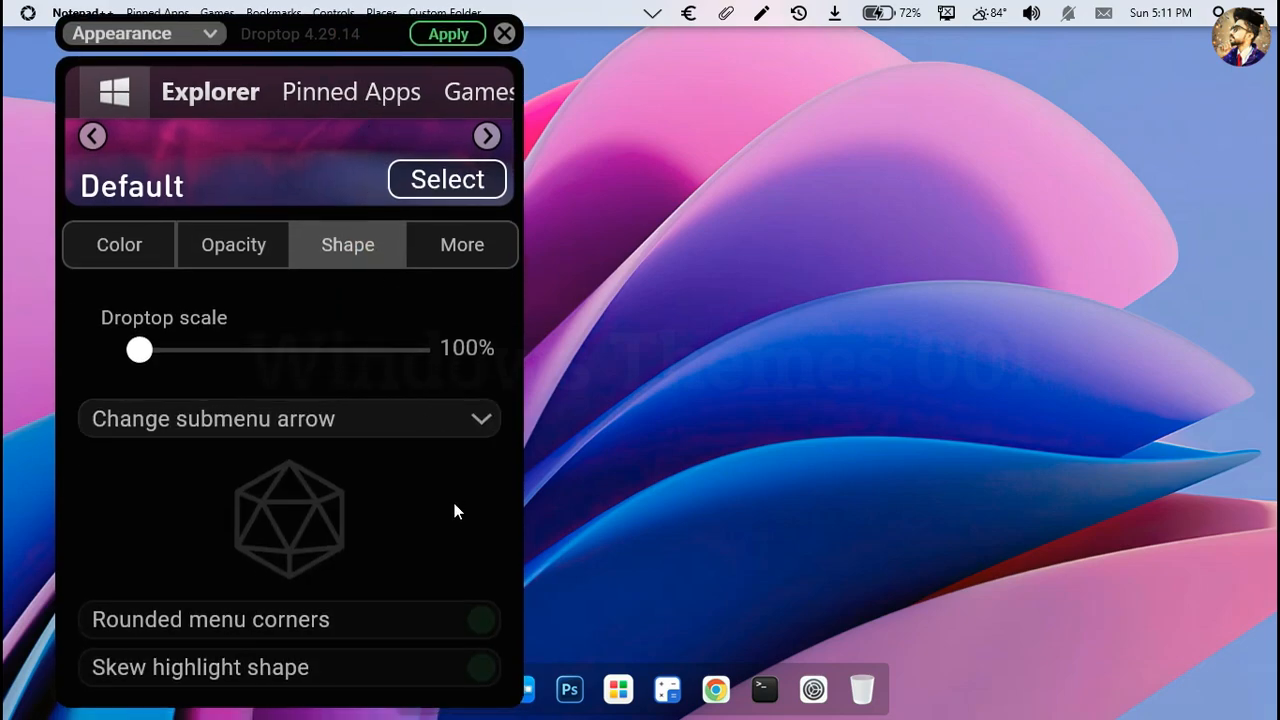
click(458, 620)
click(466, 664)
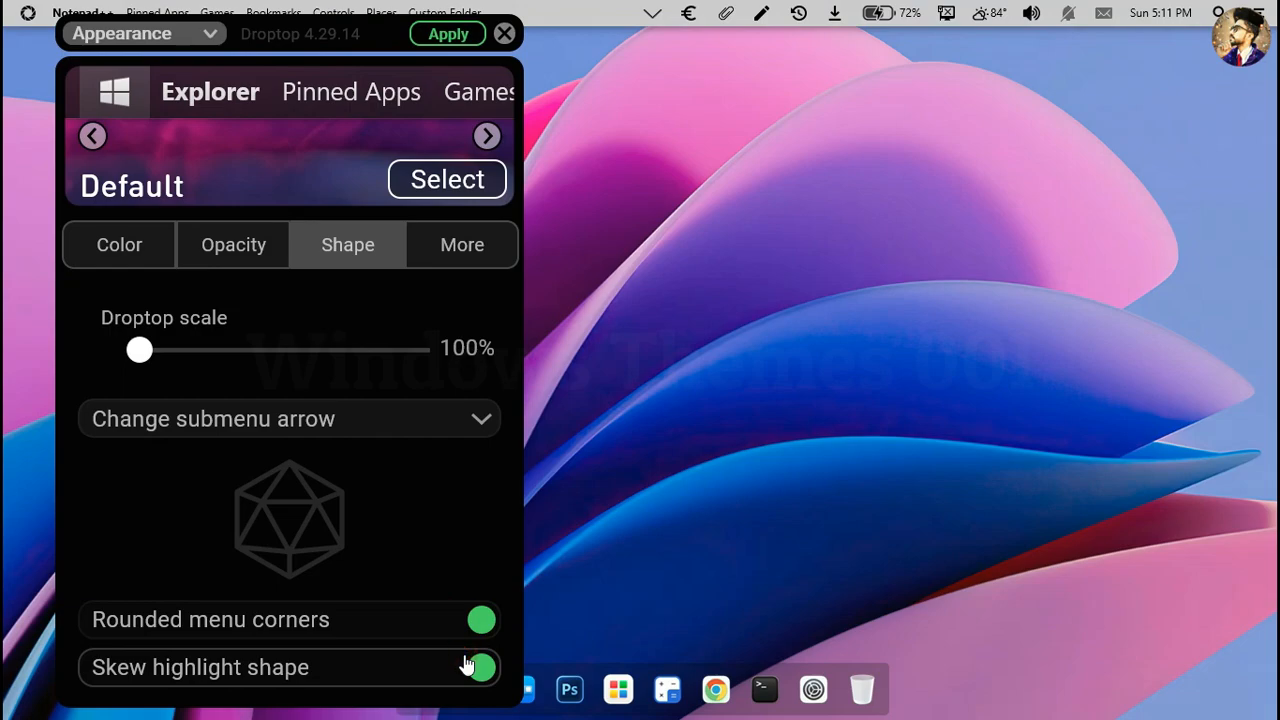
click(457, 34)
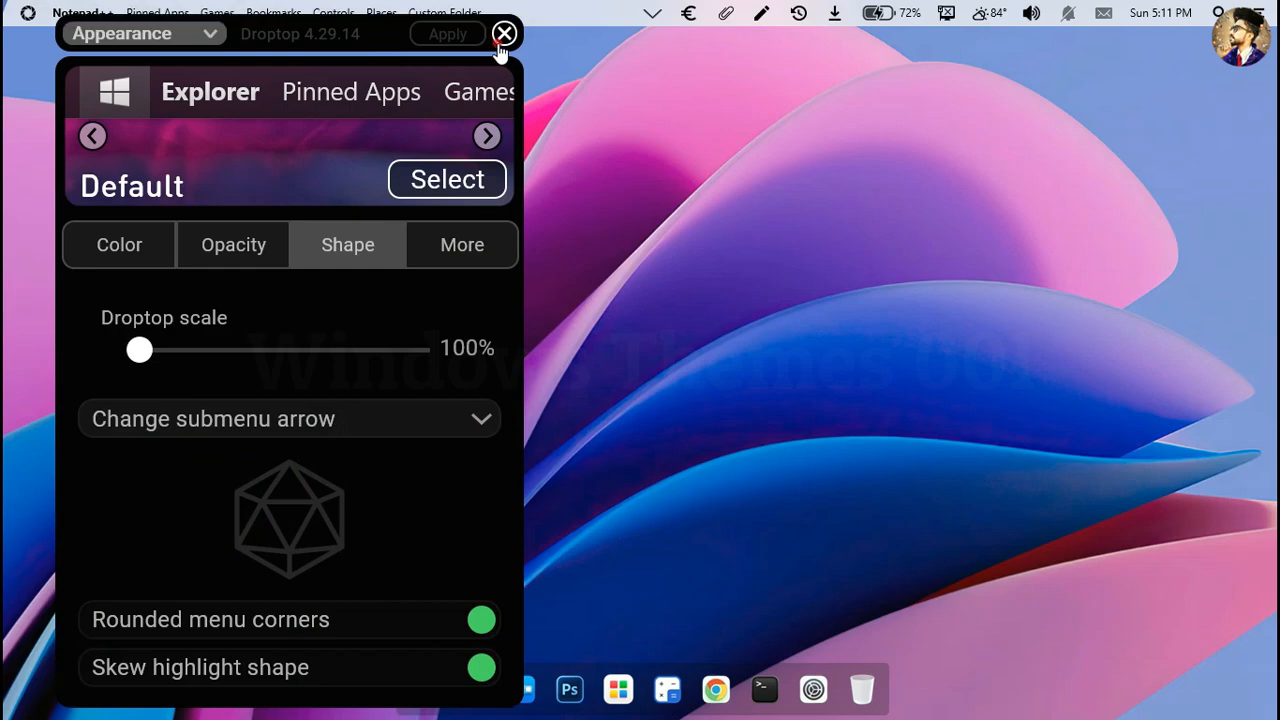
click(504, 34)
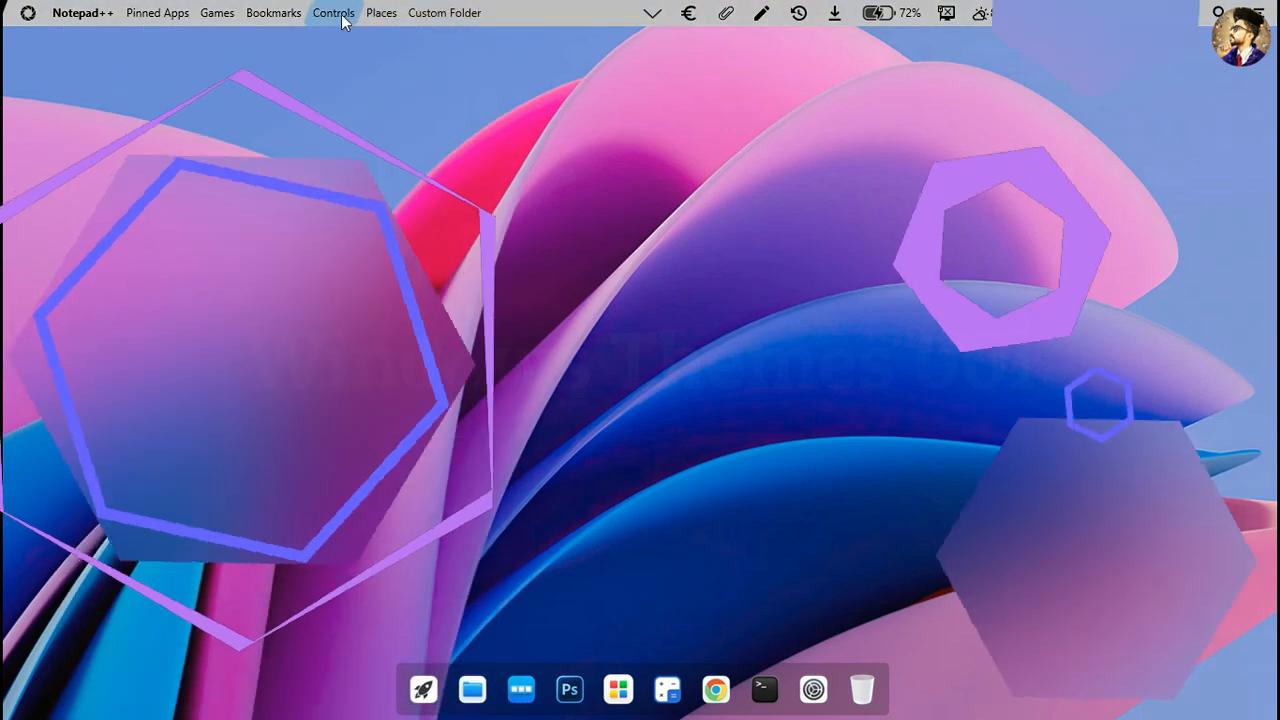